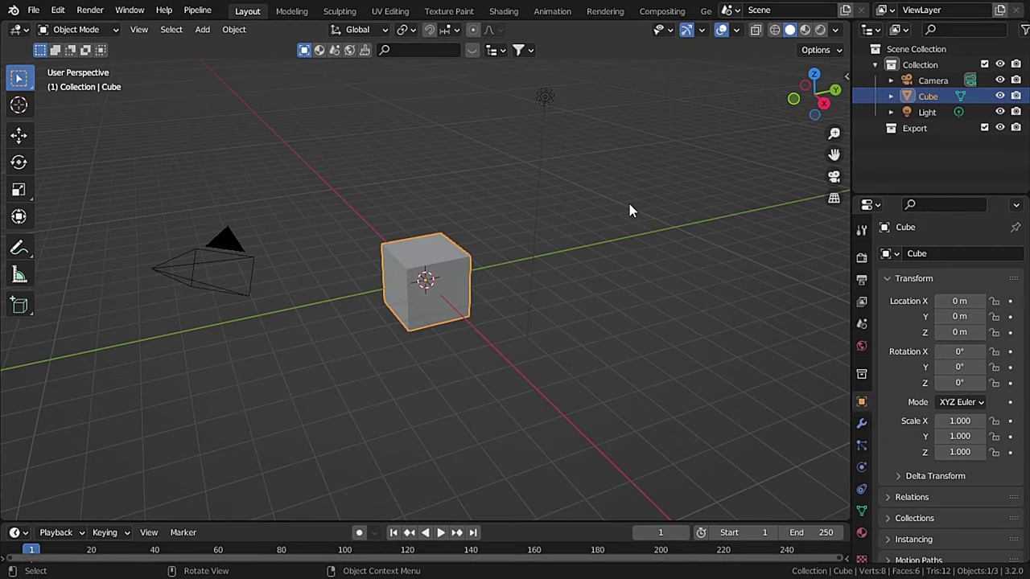
# Step: Delete all the default scene objects and add a new mesh cube at the origin
pyautogui.press('a')
pyautogui.press('Delete')
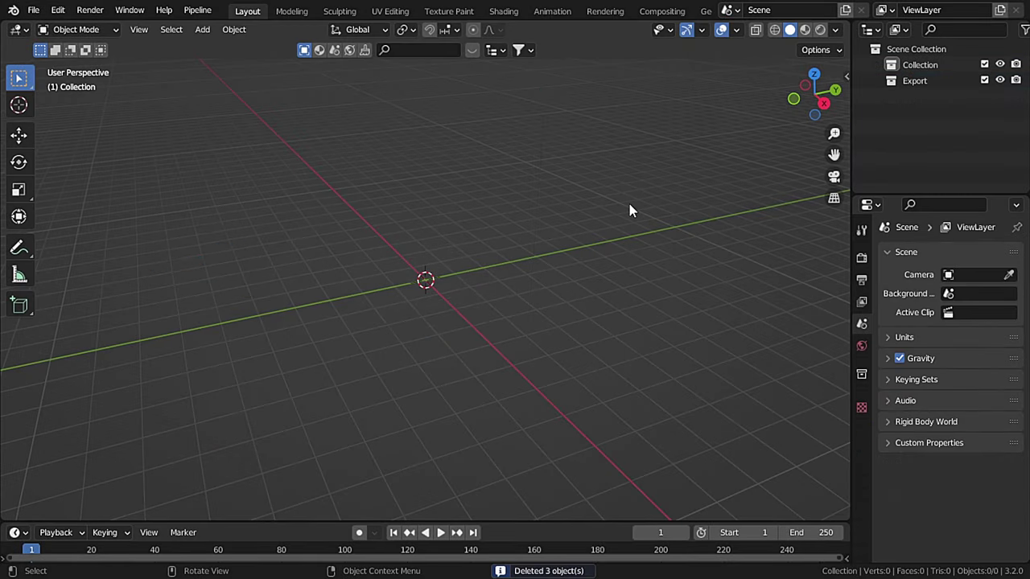
pyautogui.click(202, 30)
pyautogui.moveTo(171, 30)
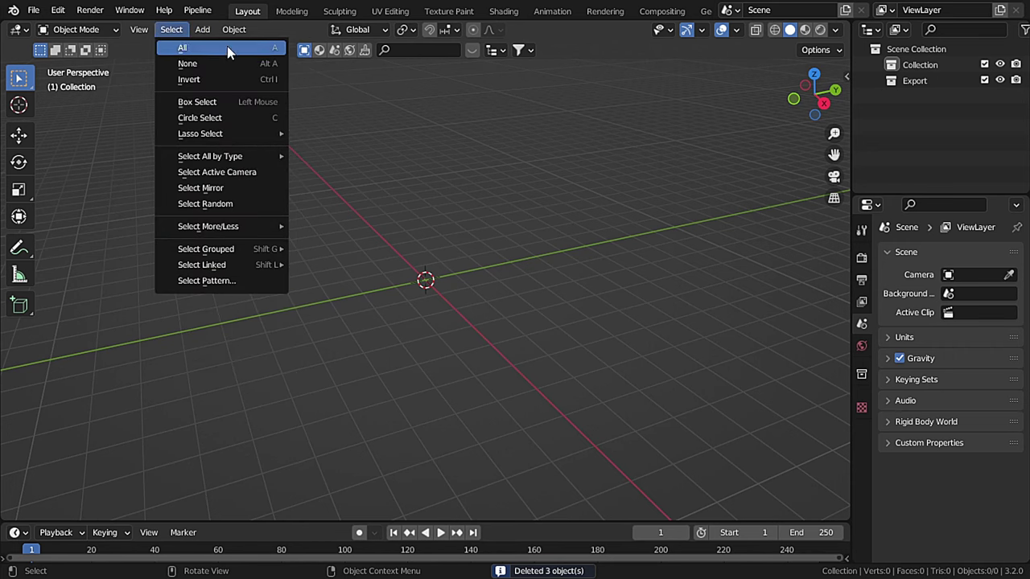
pyautogui.click(233, 30)
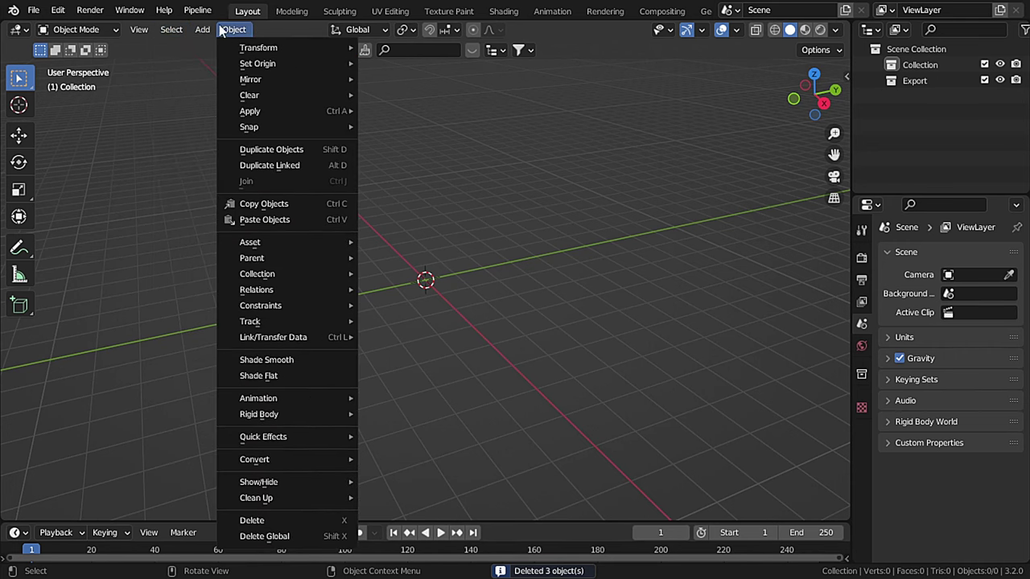
pyautogui.moveTo(225, 46)
pyautogui.click(348, 64)
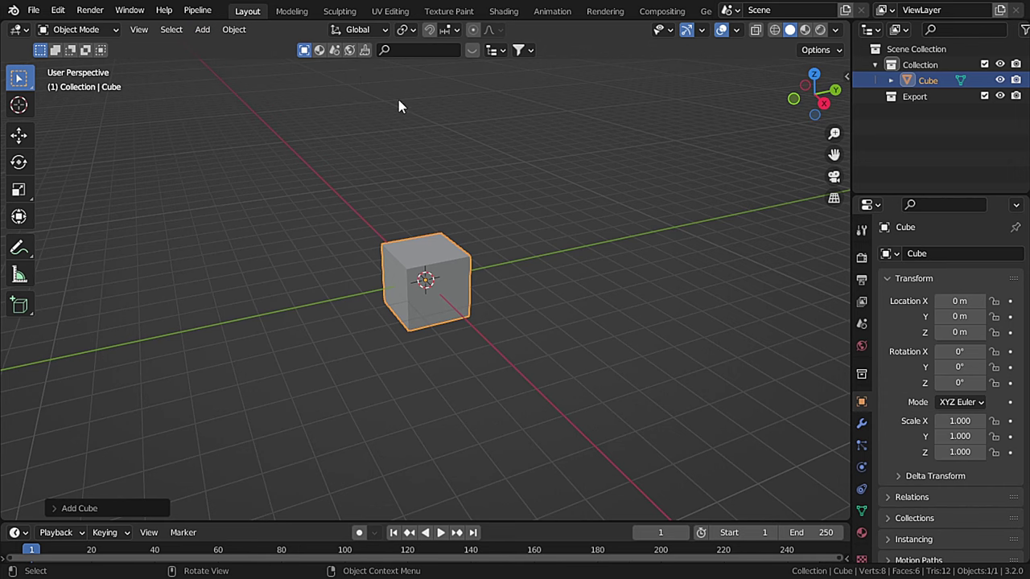
# Step: In front view, flatten the cube to a Z scale of about 0.137 and raise it to about 0.115 m in Z
pyautogui.press('KP_1')
pyautogui.scroll(5, 432, 187)
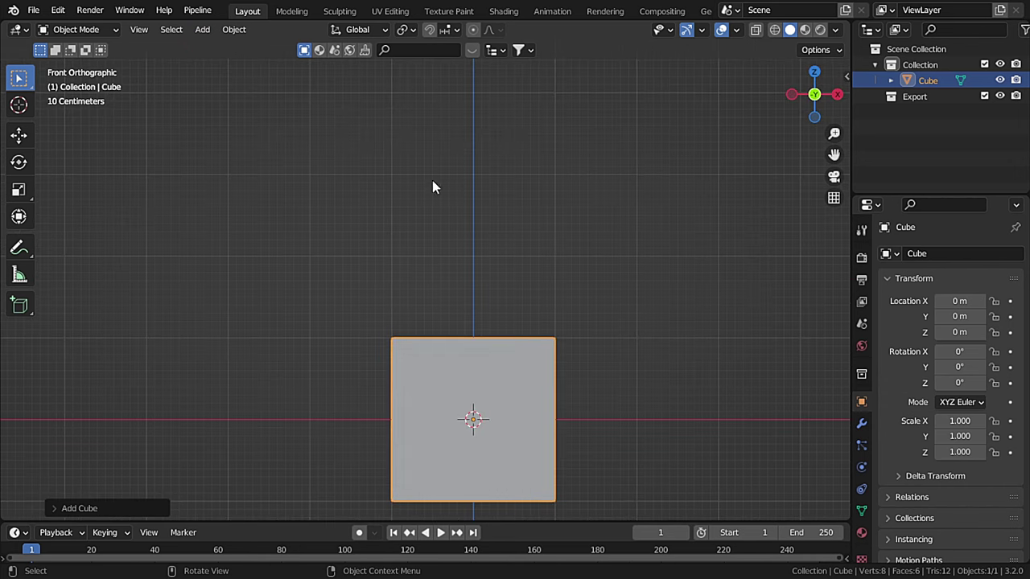
pyautogui.keyDown('shift'); pyautogui.scroll(-2, 483, 210); pyautogui.keyUp('shift')
pyautogui.scroll(2, 579, 270)
pyautogui.keyDown('shift'); pyautogui.moveTo(609, 294); pyautogui.dragTo(659, 254, button='middle'); pyautogui.keyUp('shift')
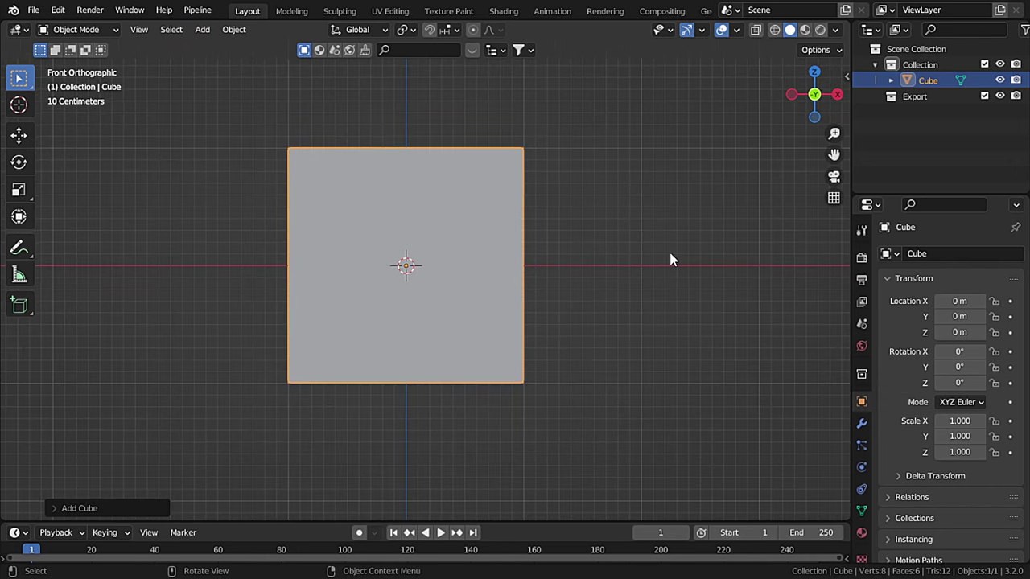
pyautogui.press('s')
pyautogui.press('z')
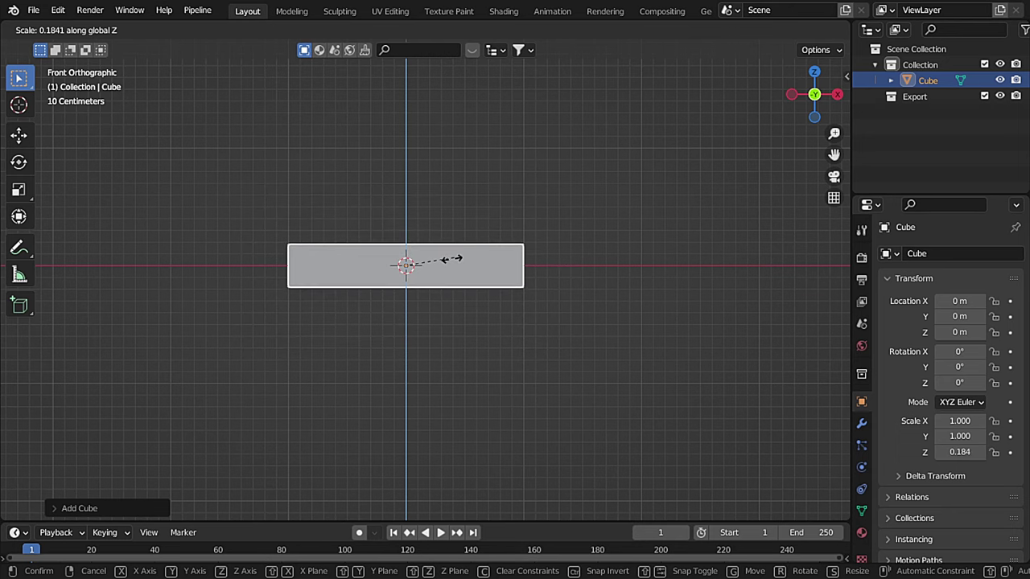
pyautogui.click(443, 260)
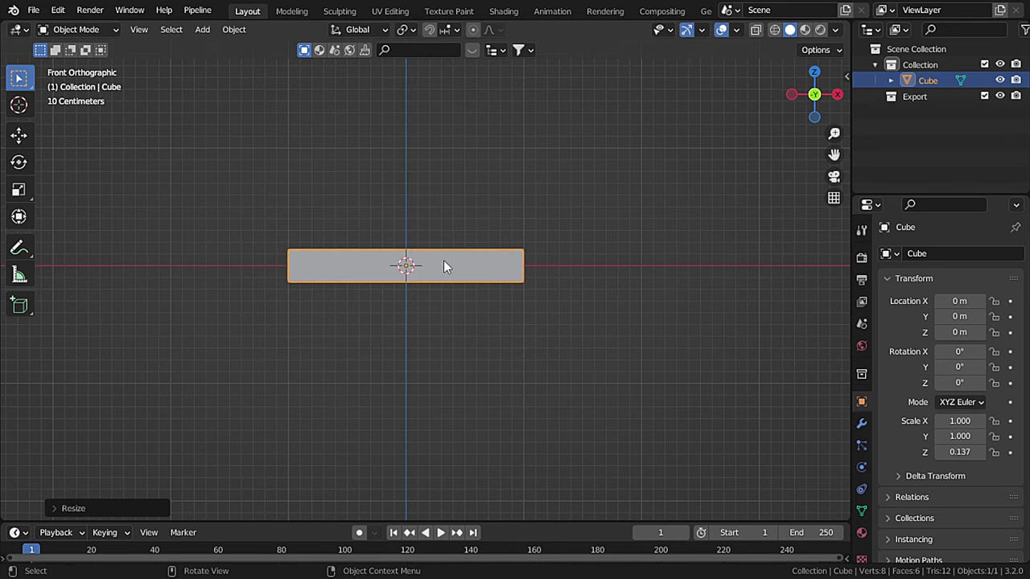
pyautogui.press('g')
pyautogui.press('z')
pyautogui.click(453, 248)
# Step: Narrow the slab to a Y scale of about 0.706 and thin it to a Z scale of about 0.094
pyautogui.moveTo(454, 247); pyautogui.dragTo(563, 345, button='middle')
pyautogui.press('s')
pyautogui.press('y')
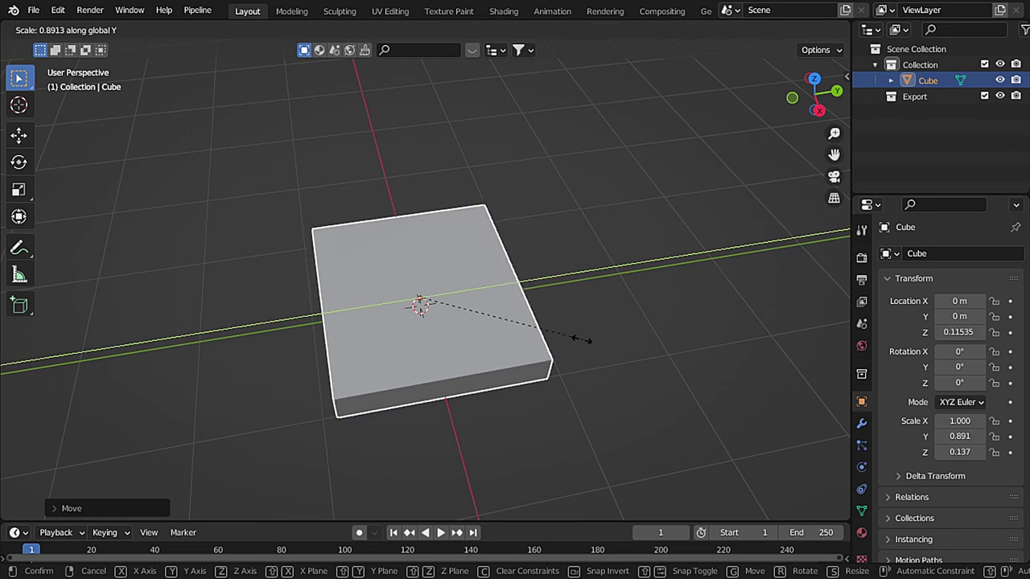
pyautogui.click(541, 353)
pyautogui.moveTo(541, 354); pyautogui.dragTo(617, 320, button='middle')
pyautogui.press('s')
pyautogui.press('z')
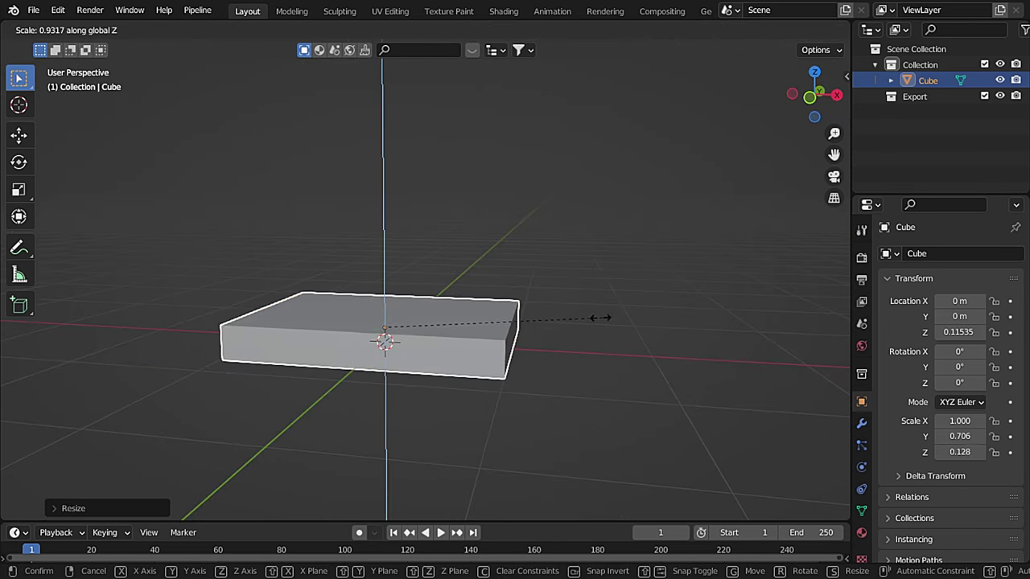
pyautogui.click(545, 333)
# Step: Stretch the slab to an X scale of about 1.204 and apply its scale
pyautogui.moveTo(436, 327); pyautogui.dragTo(409, 355, button='middle')
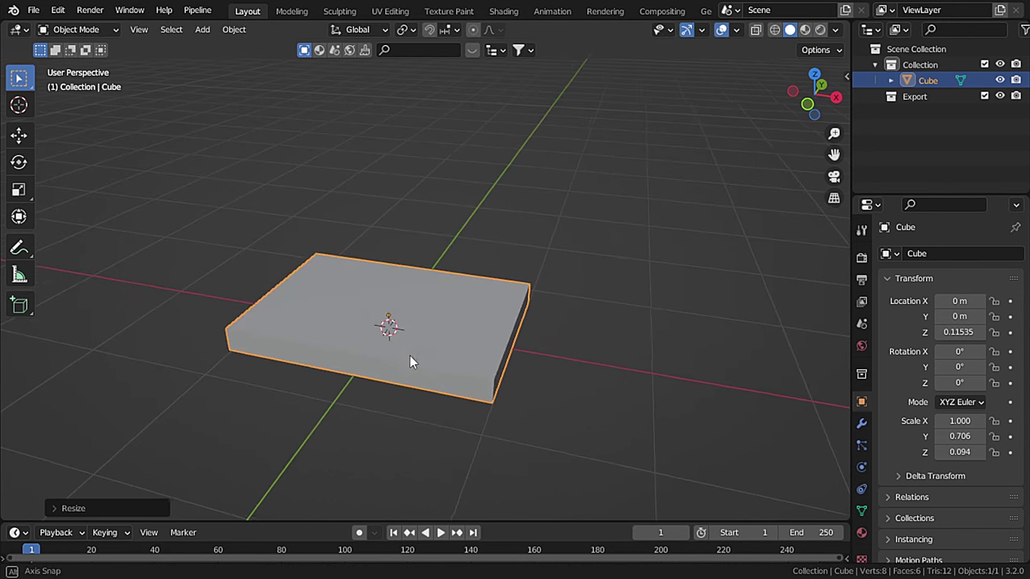
pyautogui.press('s')
pyautogui.press('x')
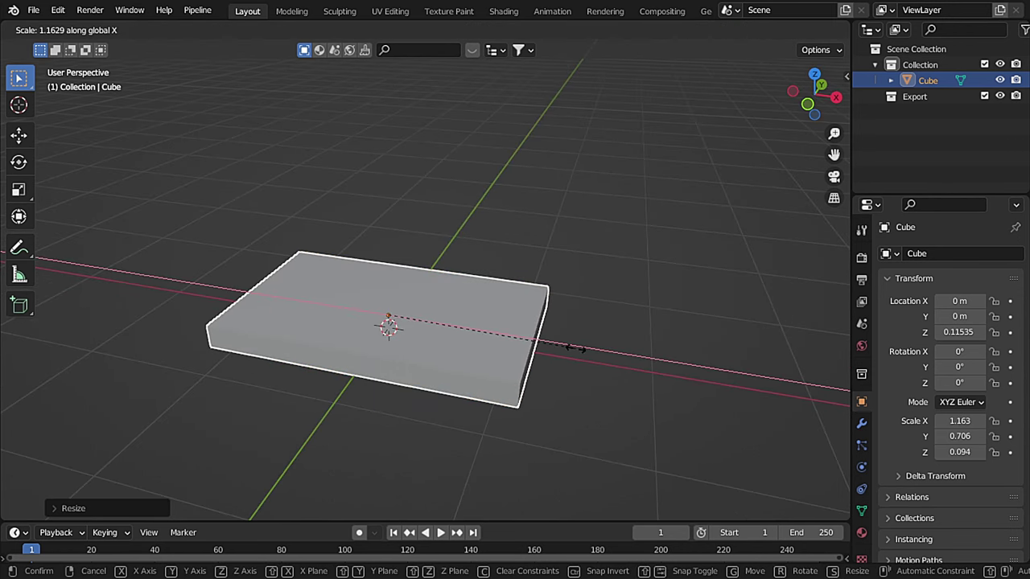
pyautogui.click(582, 348)
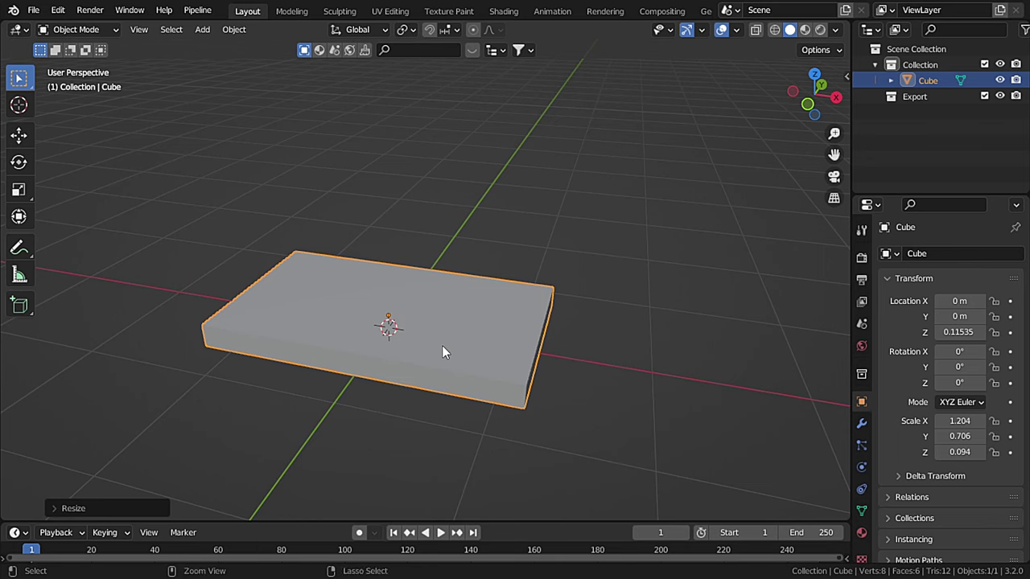
pyautogui.hotkey('ctrl', 'a')
pyautogui.click(390, 373)
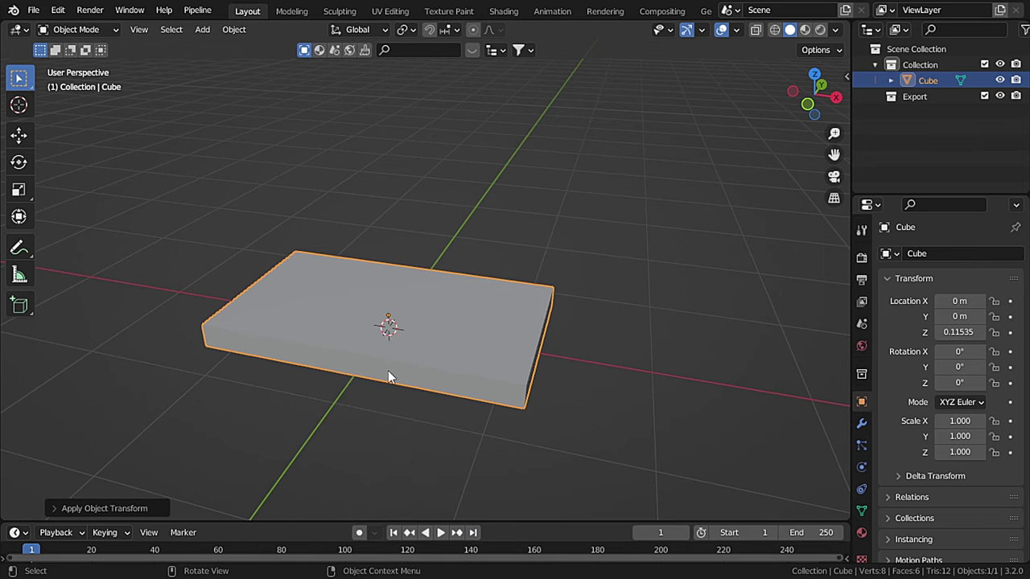
# Step: Add a Bevel modifier to the slab with an amount of 0.03 m and 3 segments
pyautogui.click(861, 426)
pyautogui.click(915, 253)
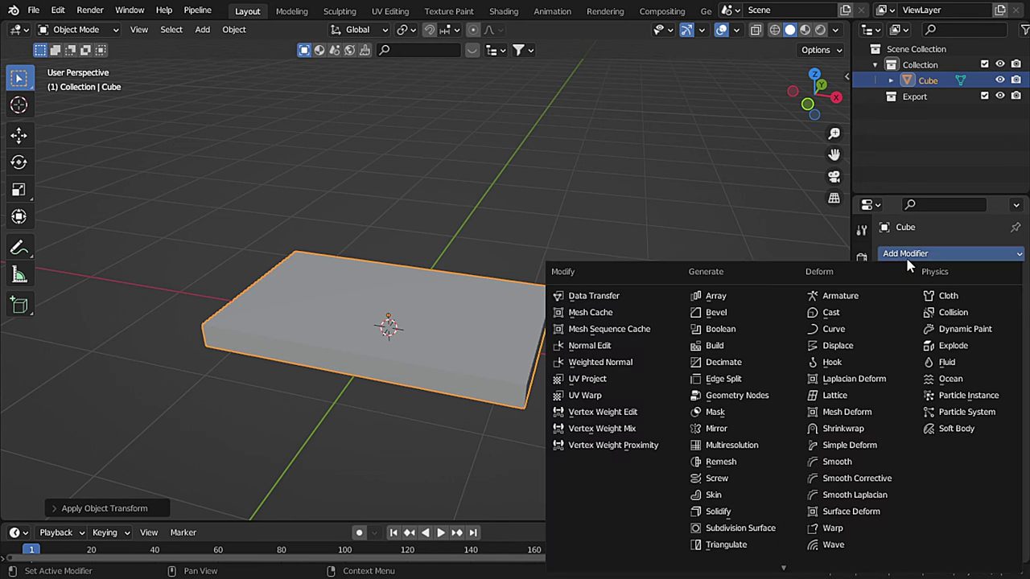
pyautogui.click(746, 325)
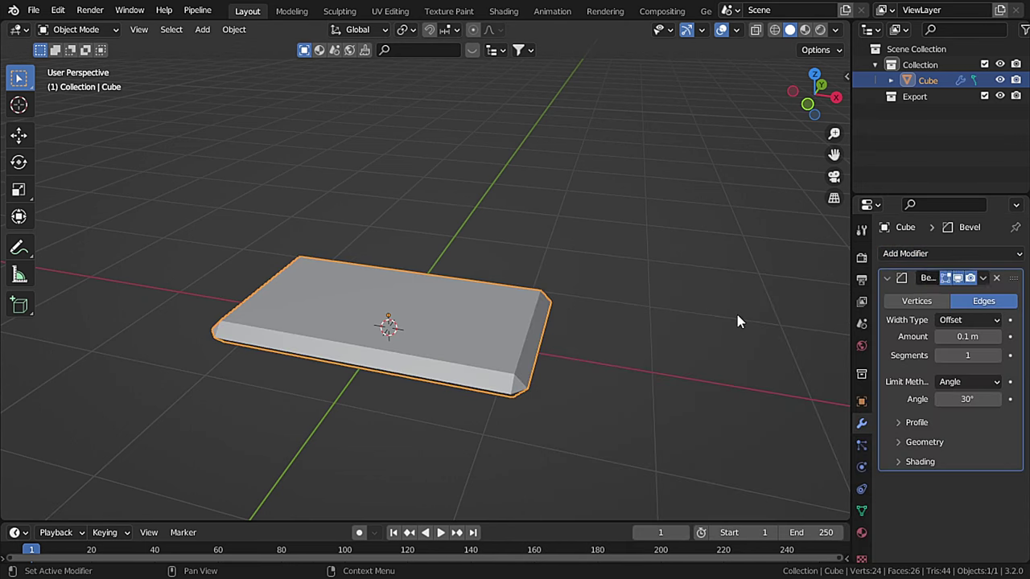
pyautogui.click(938, 337)
pyautogui.click(938, 337)
pyautogui.click(938, 337)
pyautogui.scroll(2, 401, 438)
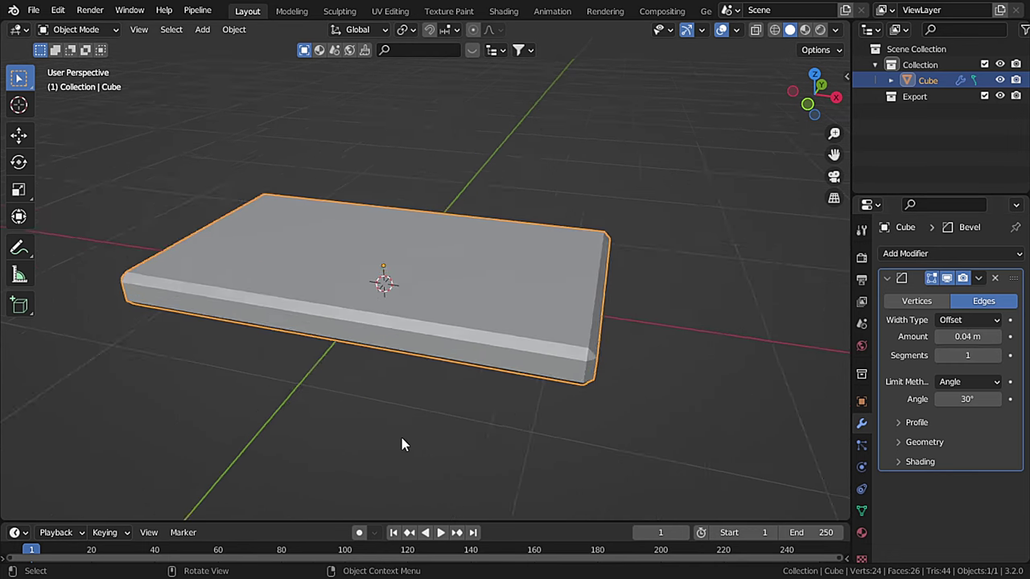
pyautogui.scroll(2, 407, 410)
pyautogui.click(940, 336)
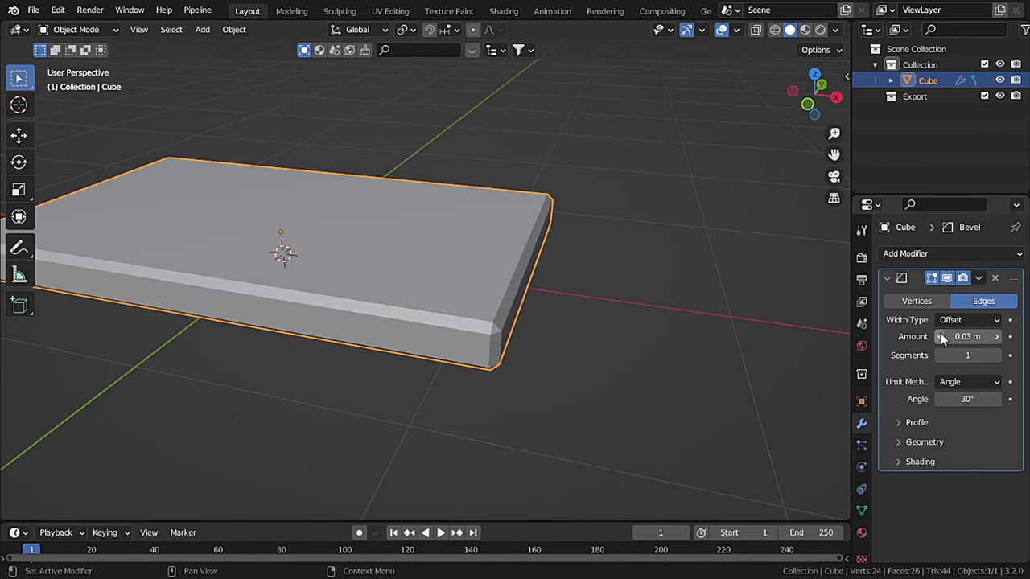
pyautogui.click(997, 355)
pyautogui.click(997, 355)
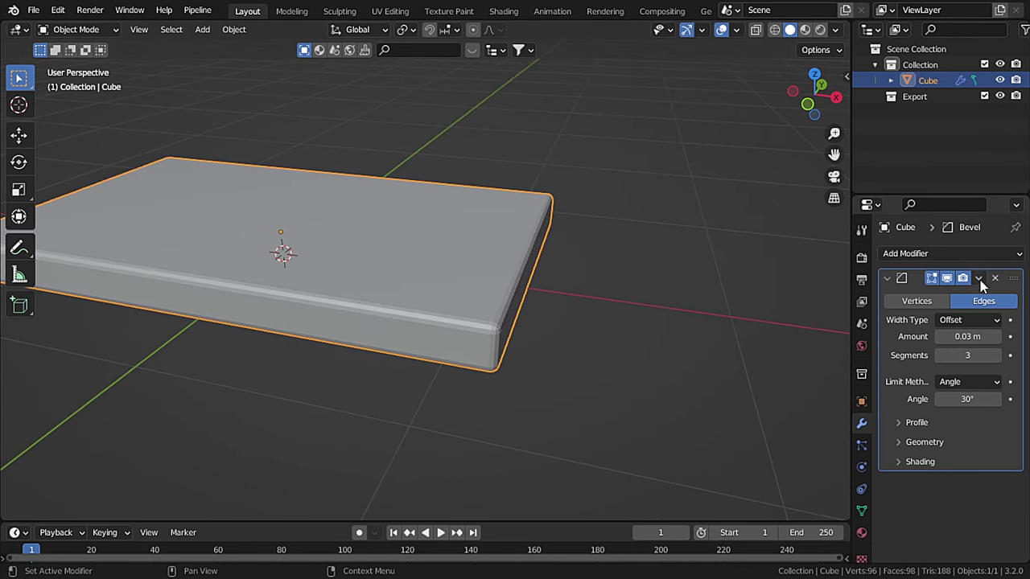
# Step: Add a Catmull-Clark Subdivision Surface modifier to the slab with viewport level 2
pyautogui.click(919, 257)
pyautogui.click(752, 526)
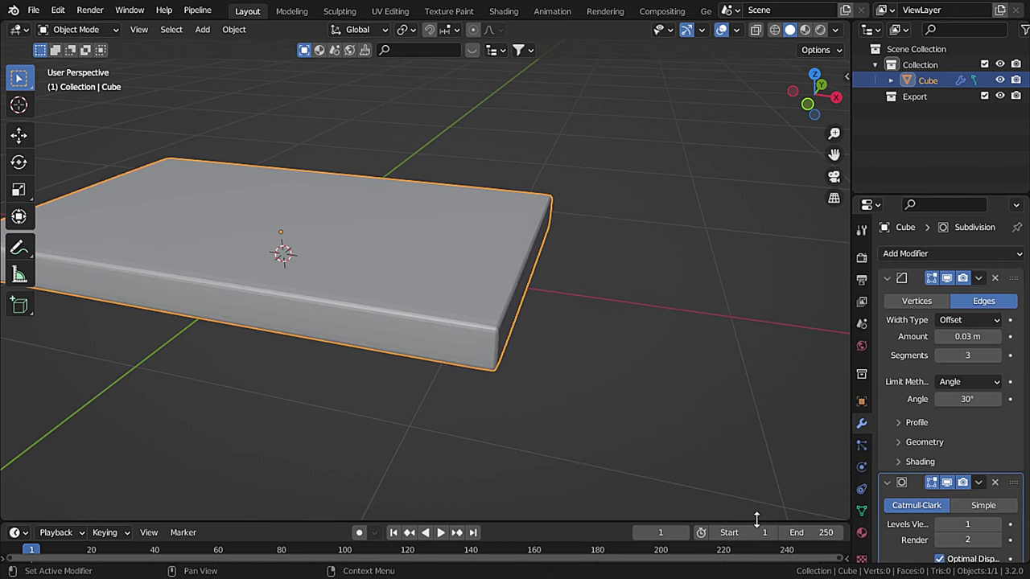
pyautogui.scroll(-1, 989, 474)
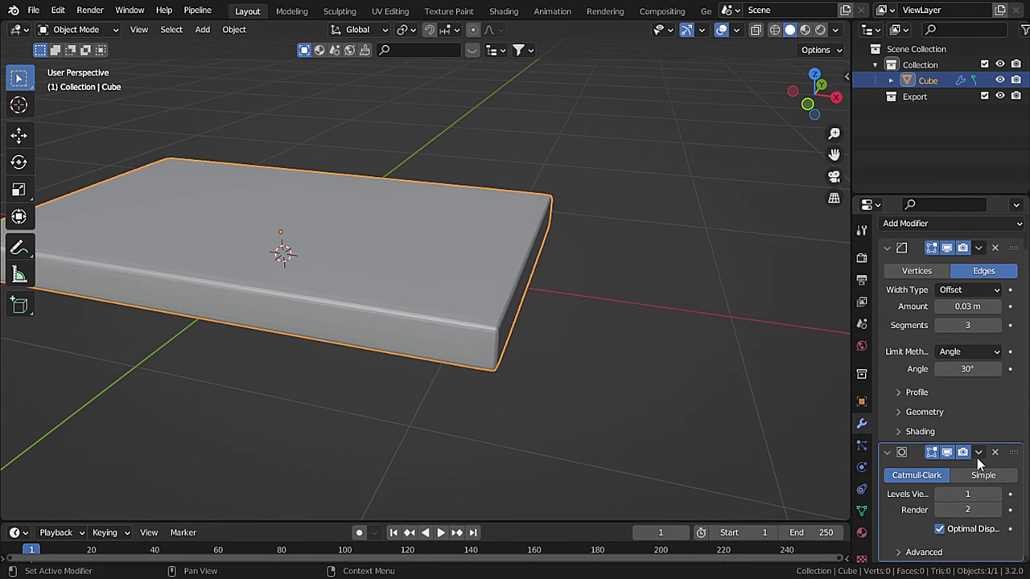
pyautogui.click(995, 494)
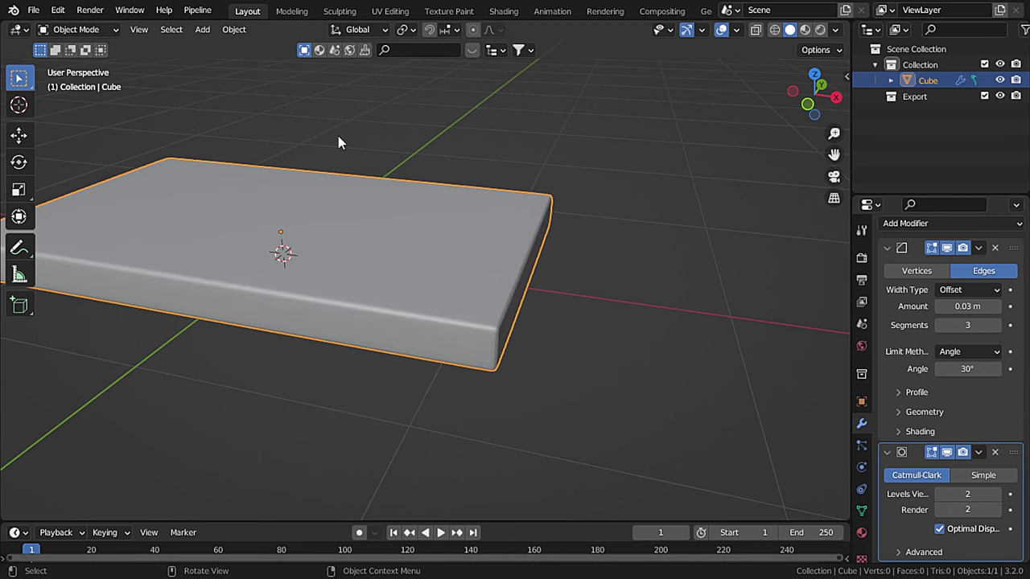
# Step: In Edit Mode, add 6 evenly spaced loop cuts across the slab, dividing its long side
pyautogui.click(101, 30)
pyautogui.click(83, 61)
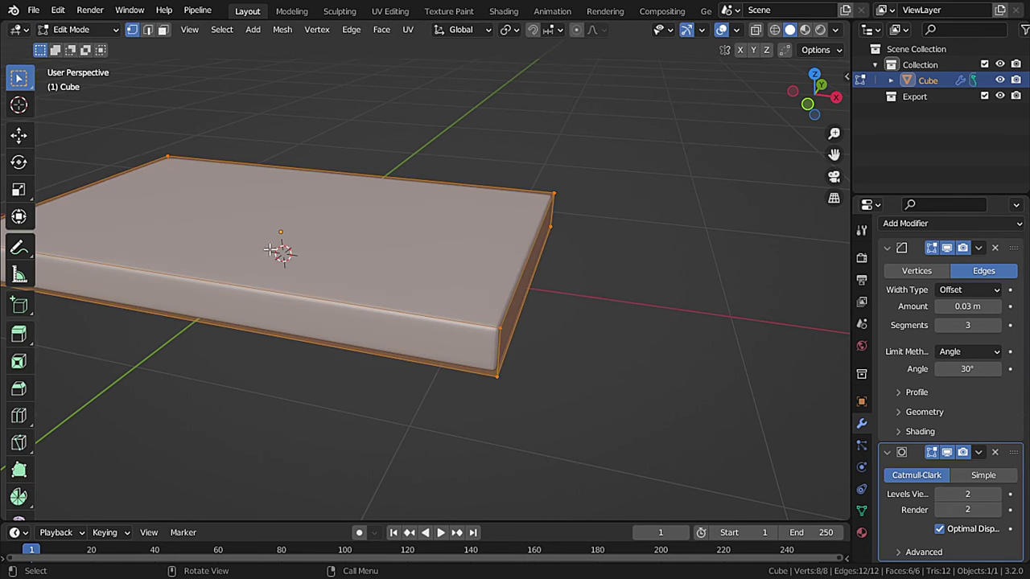
pyautogui.click(20, 416)
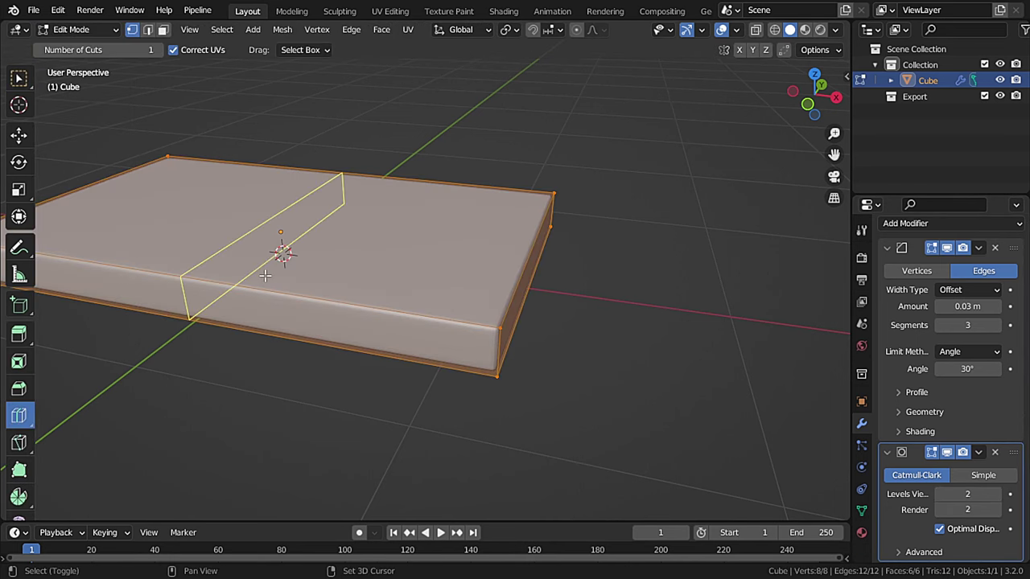
pyautogui.moveTo(282, 248); pyautogui.dragTo(383, 337, button='middle')
pyautogui.click(320, 354)
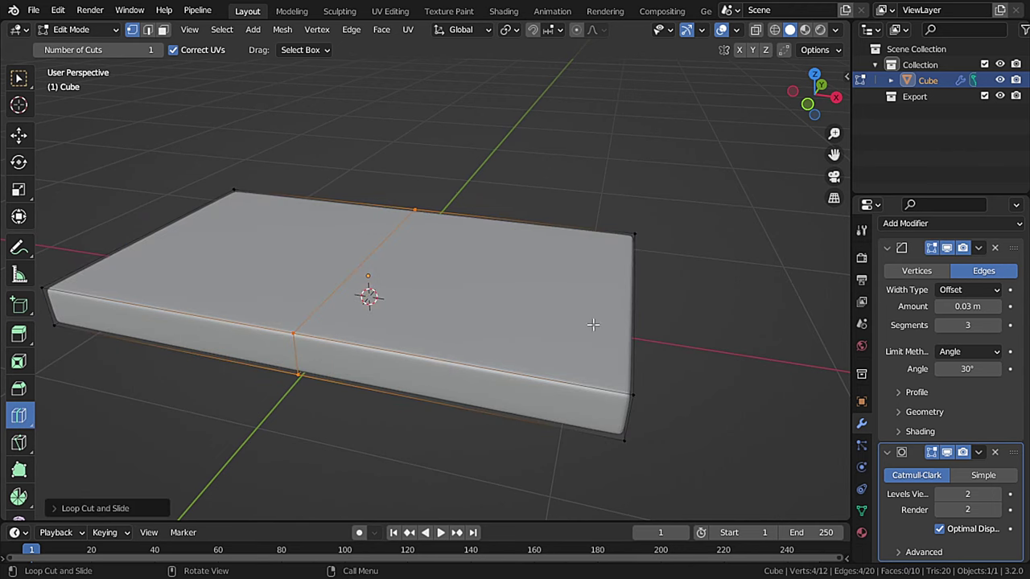
pyautogui.click(89, 508)
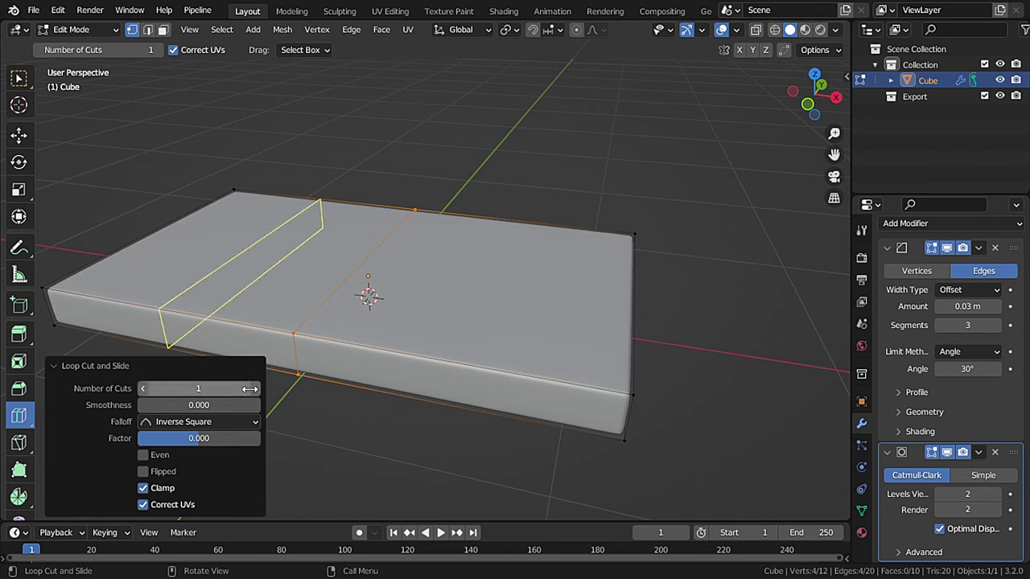
pyautogui.click(249, 389)
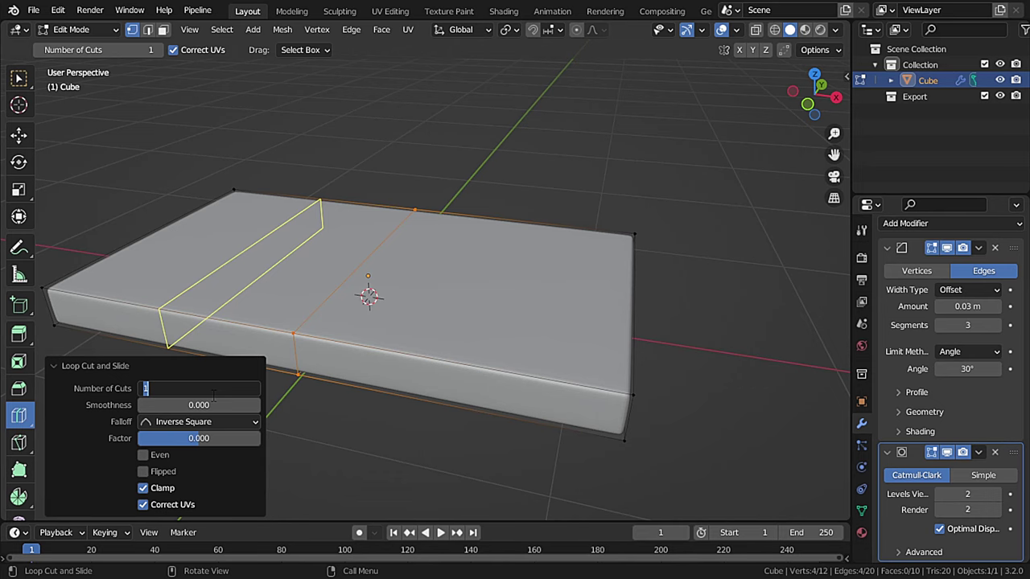
pyautogui.write('6')
pyautogui.press('Return')
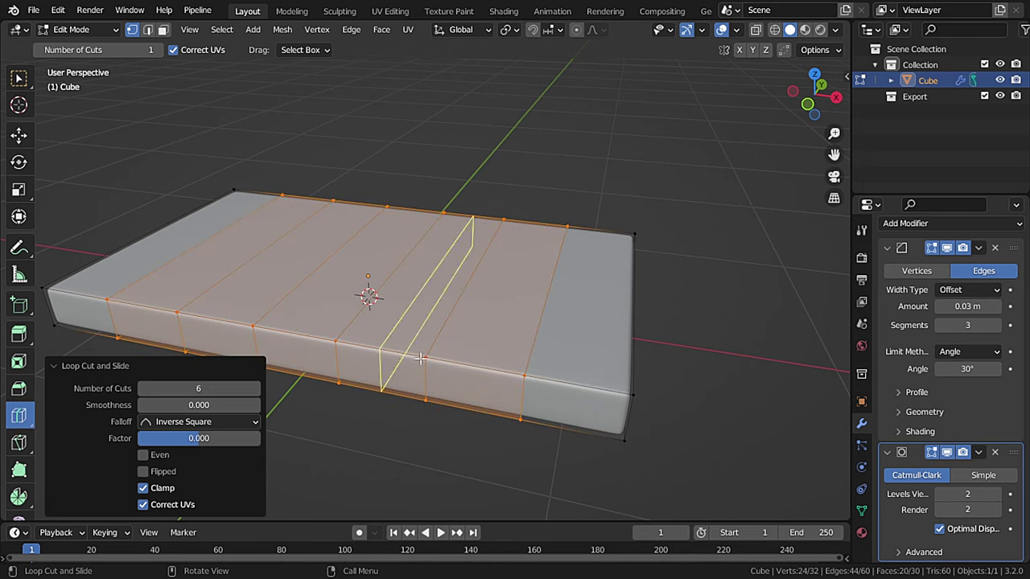
# Step: Add 5 evenly spaced loop cuts along the slab's length, dividing its short side, and return to Object Mode
pyautogui.click(648, 315)
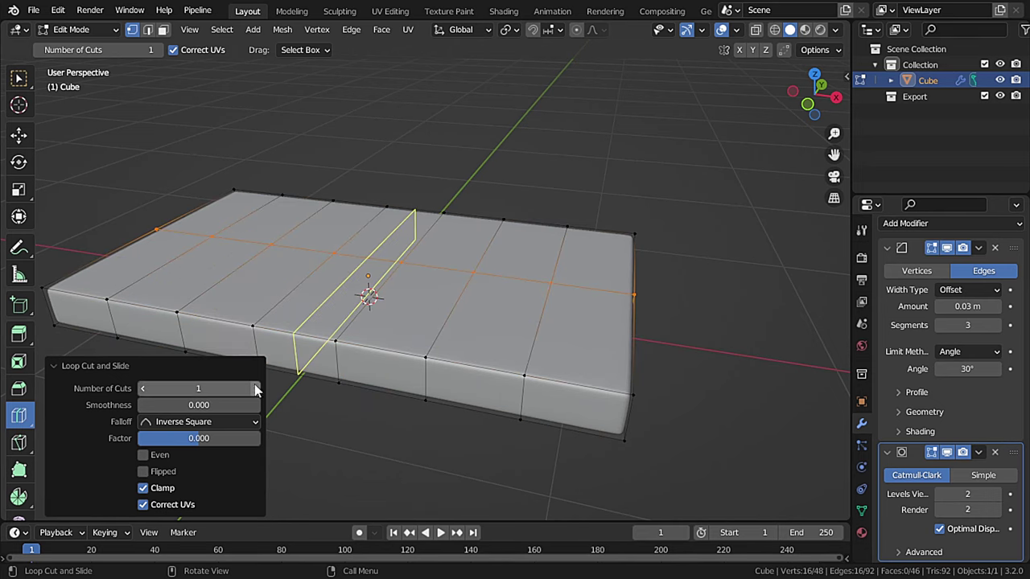
pyautogui.click(255, 388)
pyautogui.click(255, 389)
pyautogui.click(255, 389)
pyautogui.click(255, 388)
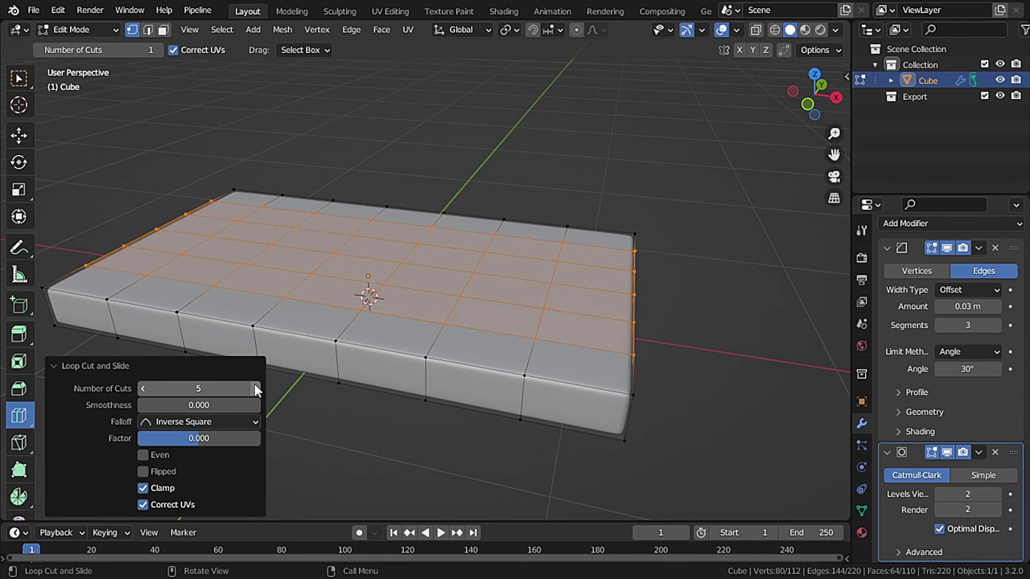
pyautogui.moveTo(423, 309); pyautogui.dragTo(412, 321, button='middle')
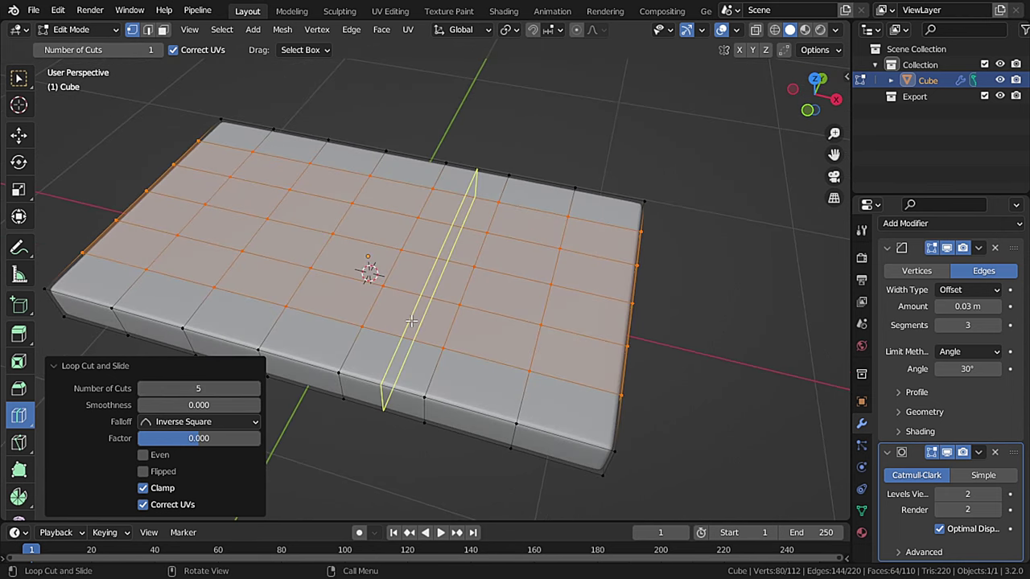
pyautogui.click(74, 29)
pyautogui.click(90, 44)
pyautogui.moveTo(354, 241); pyautogui.dragTo(396, 283, button='middle')
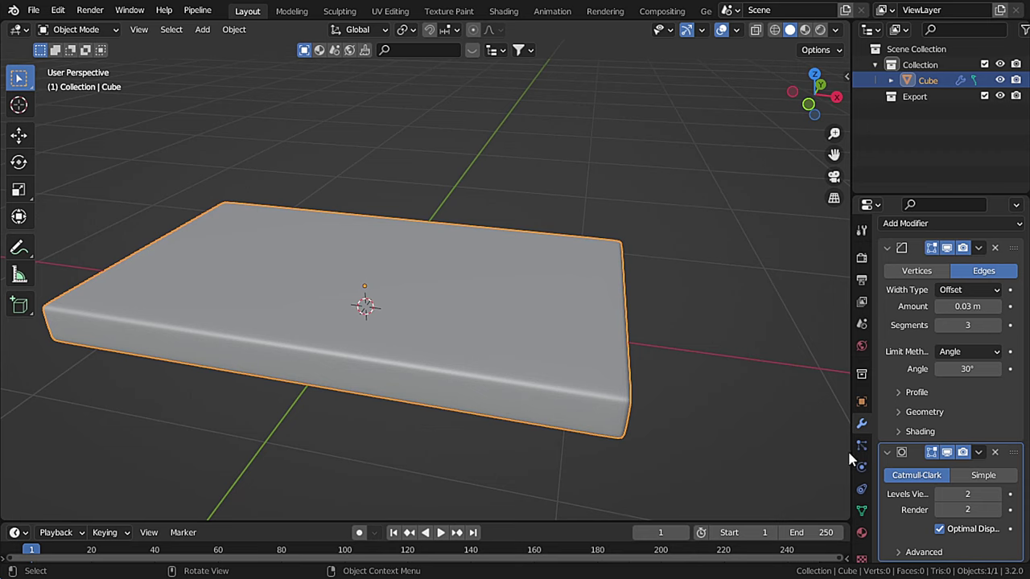
# Step: Add Cloth physics to the slab and enable Pressure with a value of 5
pyautogui.click(862, 469)
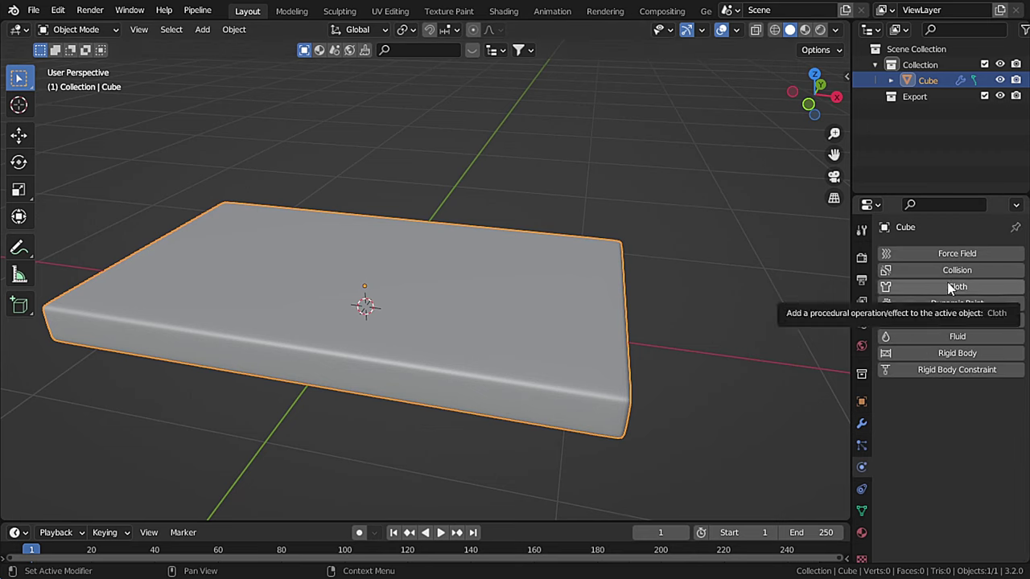
pyautogui.click(952, 287)
pyautogui.scroll(-5, 928, 353)
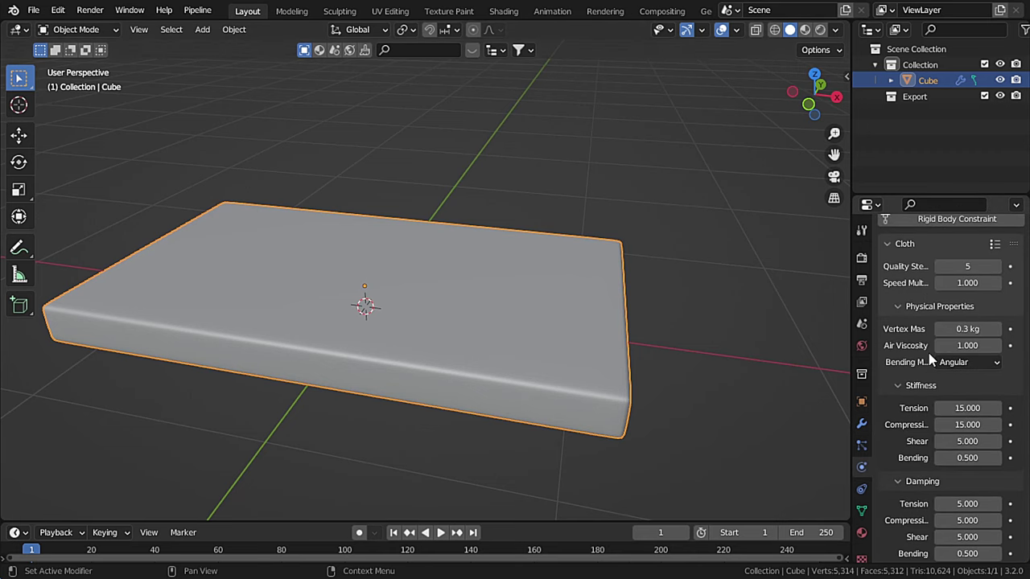
pyautogui.scroll(1, 937, 338)
pyautogui.scroll(-8, 941, 324)
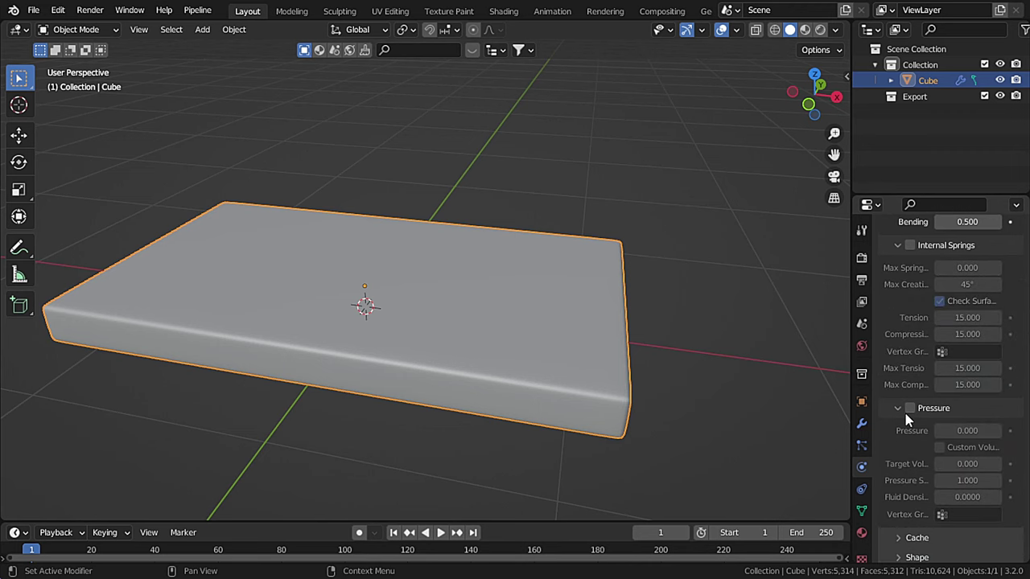
pyautogui.click(910, 408)
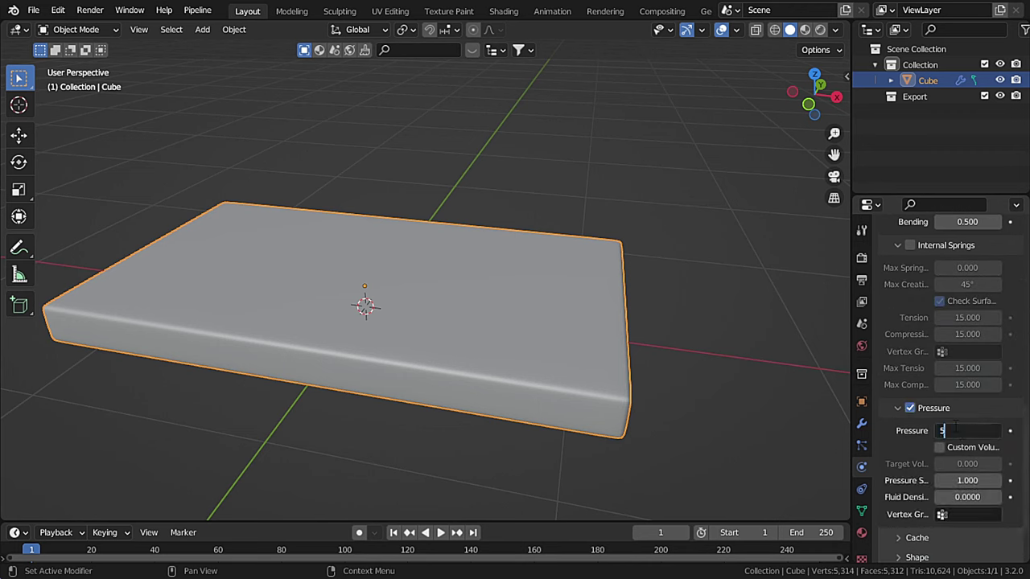
pyautogui.scroll(-2, 942, 422)
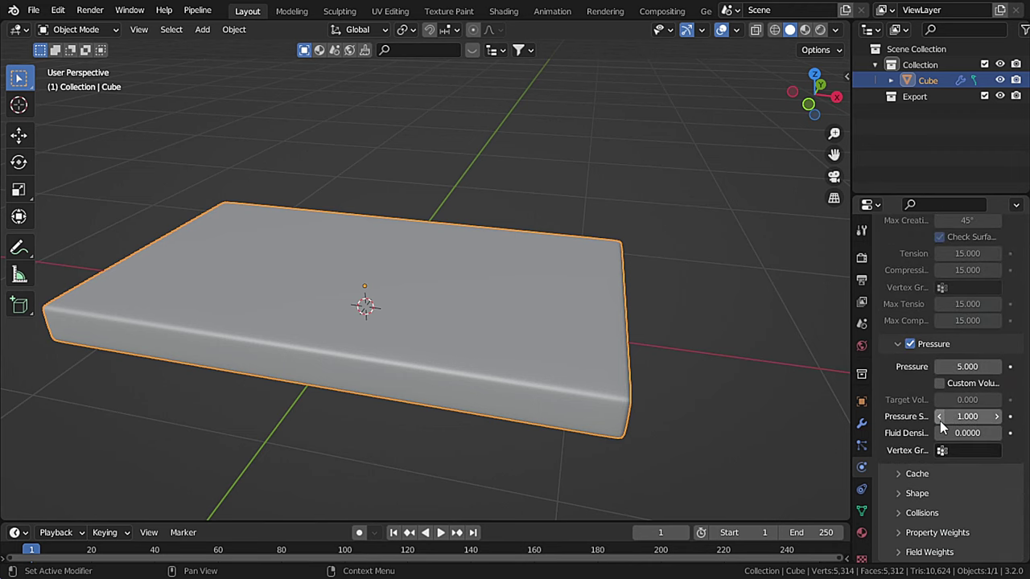
# Step: Set the Gravity field weight of the slab's cloth simulation to 0
pyautogui.click(901, 554)
pyautogui.scroll(-3, 925, 481)
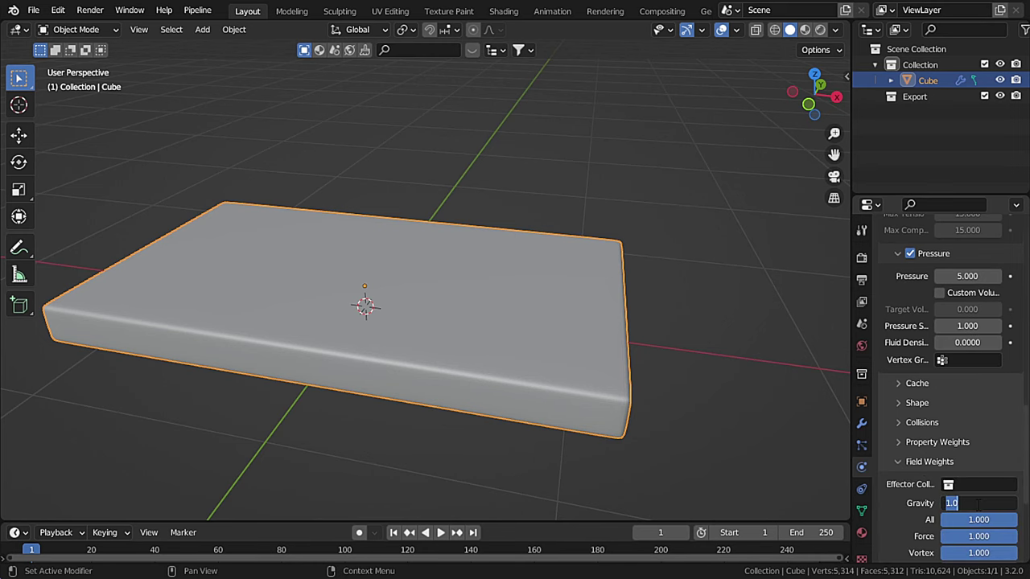
pyautogui.keyDown('shift'); pyautogui.moveTo(495, 352); pyautogui.dragTo(583, 309, button='middle'); pyautogui.keyUp('shift')
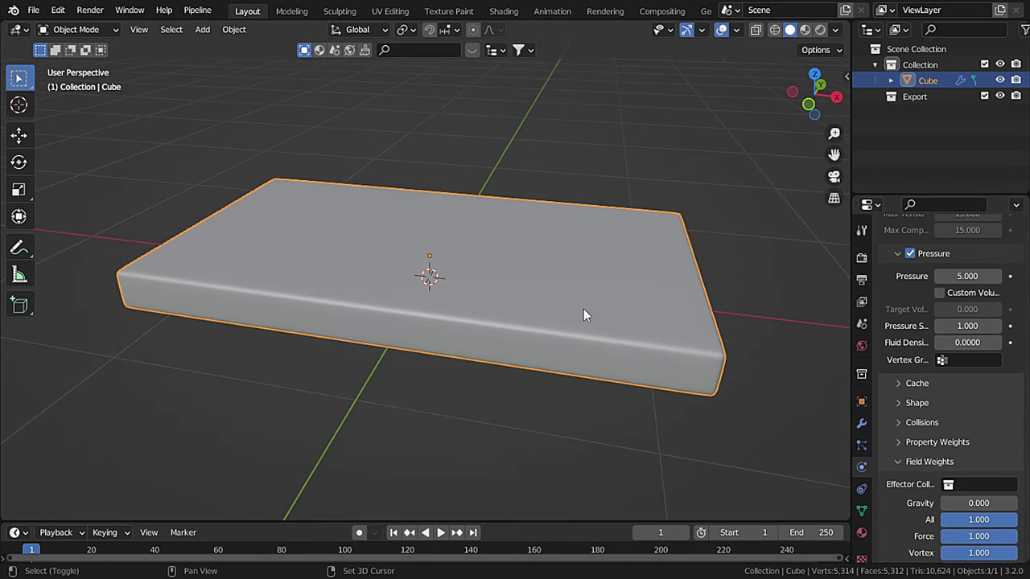
# Step: Enlarge the timeline and play the cloth simulation for about 47 frames
pyautogui.moveTo(550, 522); pyautogui.dragTo(547, 426)
pyautogui.click(441, 437)
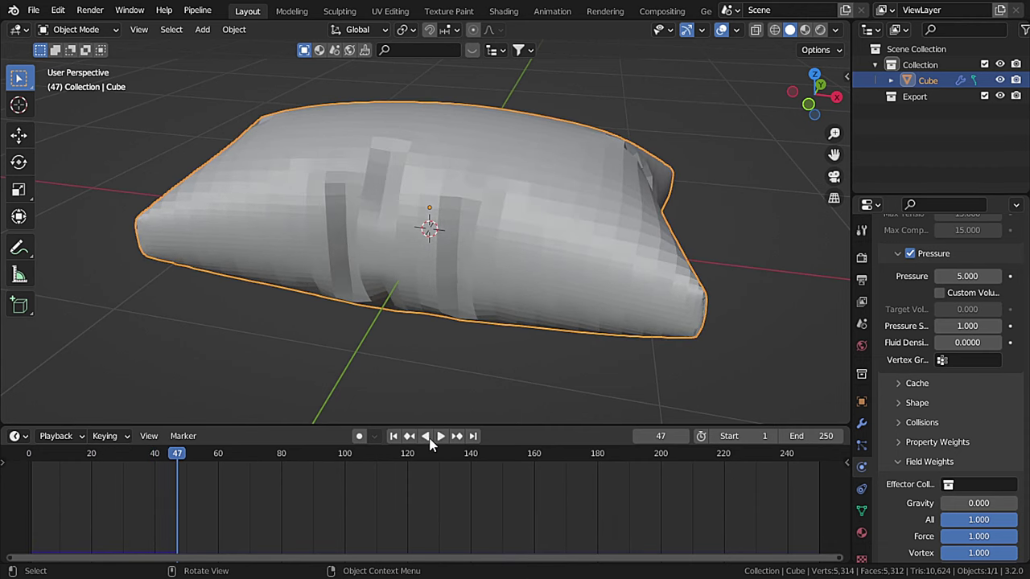
pyautogui.click(432, 437)
# Step: Step back through the simulated frames to frame 2, where the slab is only slightly inflated
pyautogui.click(89, 458)
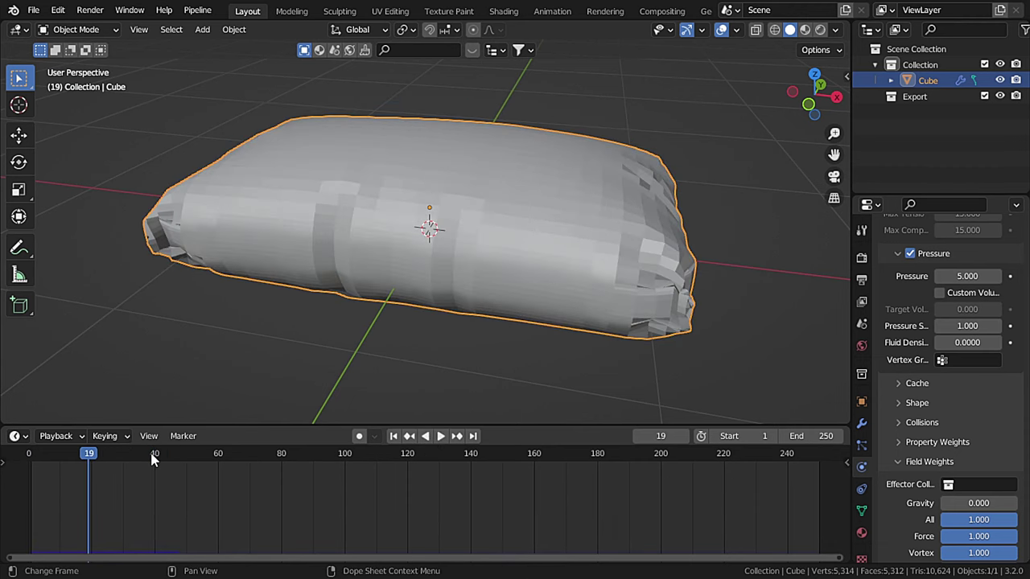
pyautogui.press('Left')
pyautogui.press('Left')
pyautogui.press('Left')
pyautogui.press('Left')
pyautogui.press('Left')
pyautogui.press('Left')
pyautogui.press('Left')
pyautogui.press('Left')
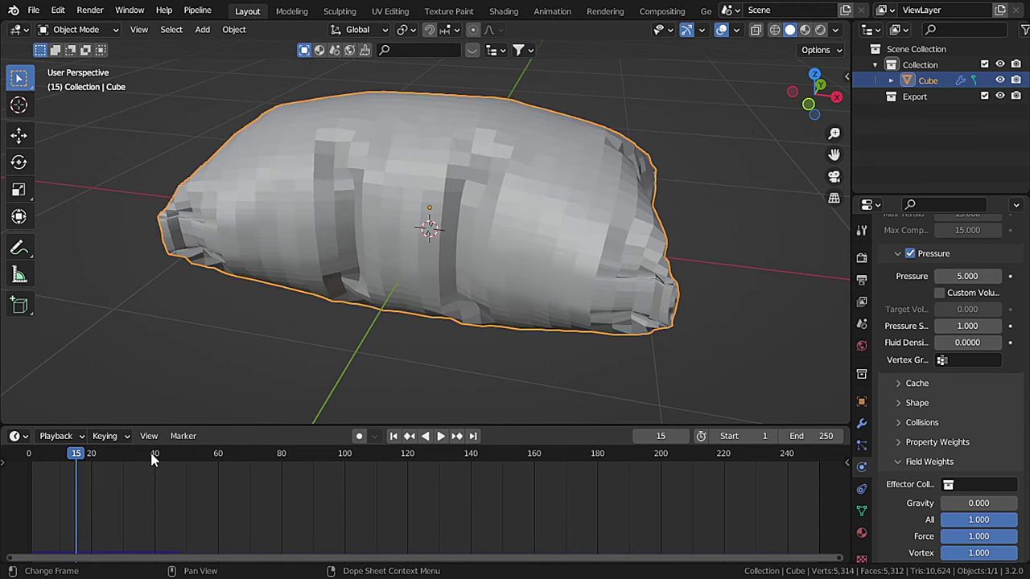
pyautogui.press('Left')
pyautogui.press('Left')
pyautogui.press('Left')
pyautogui.press('Left')
pyautogui.press('Left')
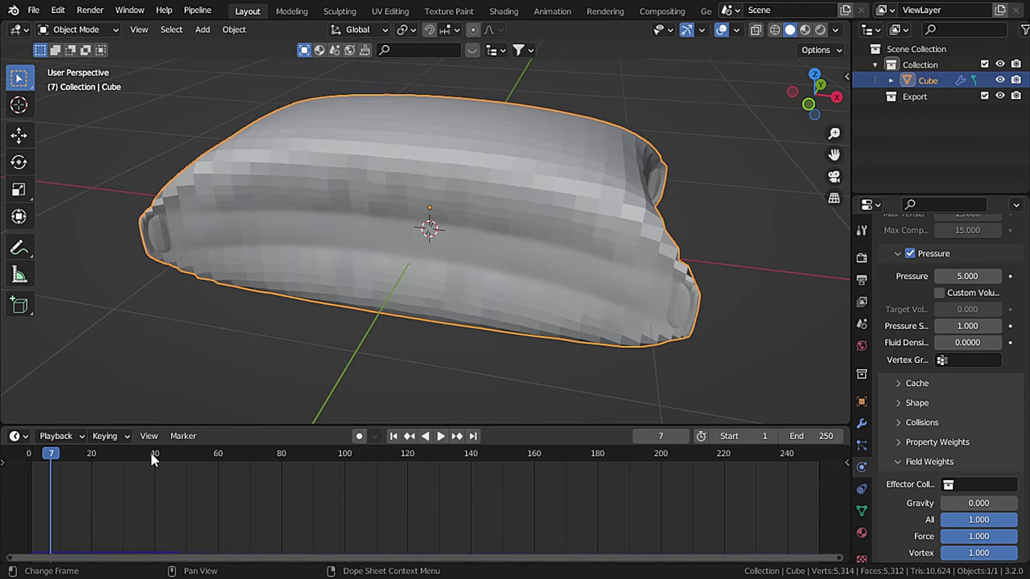
pyautogui.press('Left')
pyautogui.press('Left')
pyautogui.press('Left')
pyautogui.press('Left')
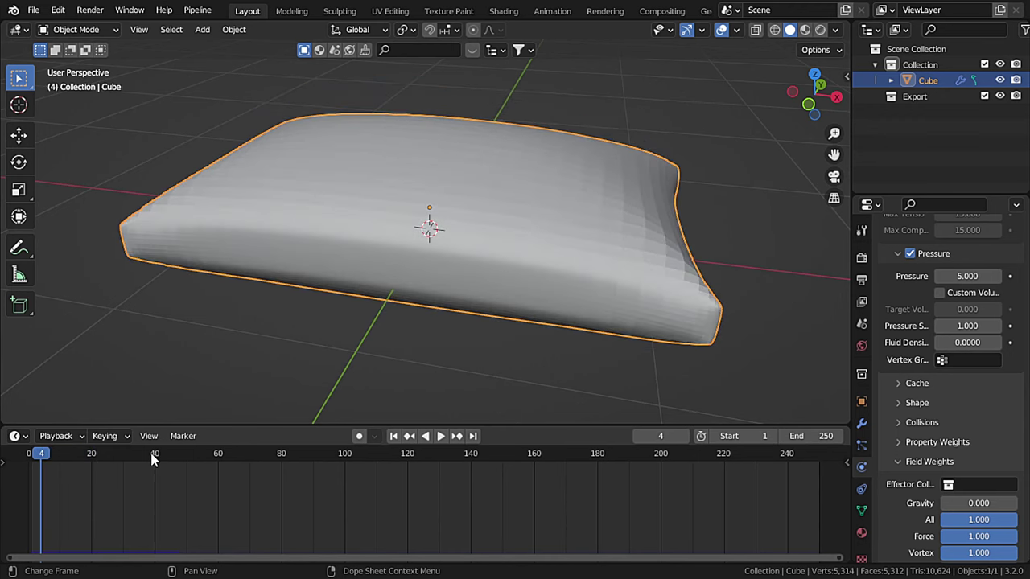
# Step: Set the inflated slab to smooth shading
pyautogui.moveTo(339, 281); pyautogui.dragTo(399, 204, button='middle')
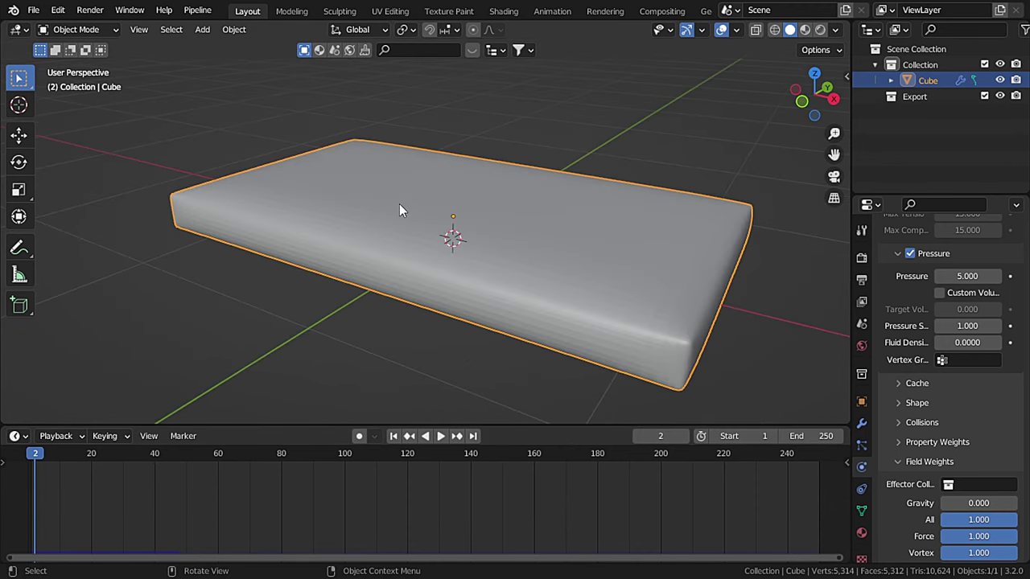
pyautogui.rightClick(399, 204)
pyautogui.click(398, 199)
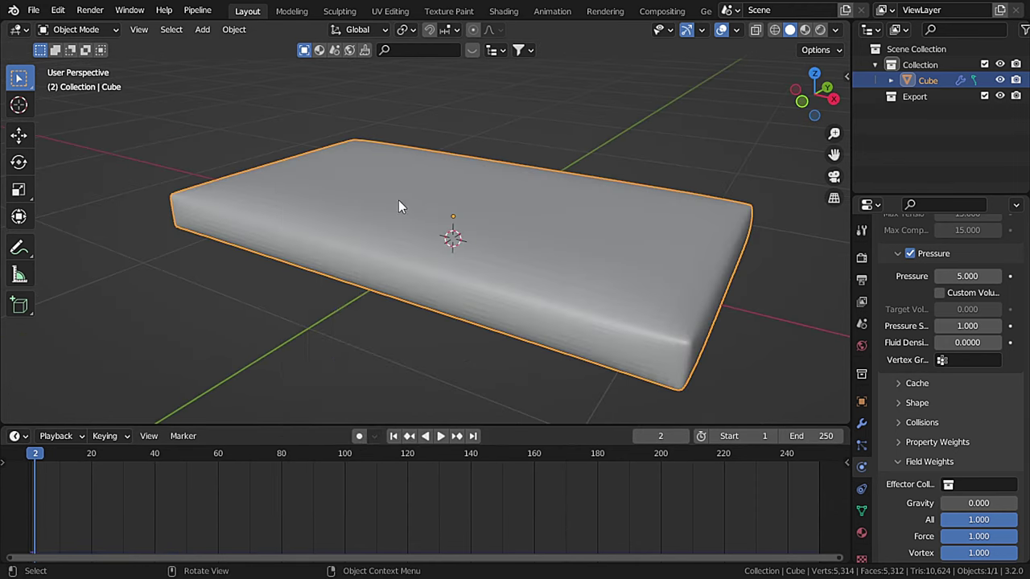
# Step: Apply the slab's Bevel, Subdivision Surface and Cloth modifiers, and shrink the timeline
pyautogui.click(861, 423)
pyautogui.scroll(3, 1018, 295)
pyautogui.click(978, 279)
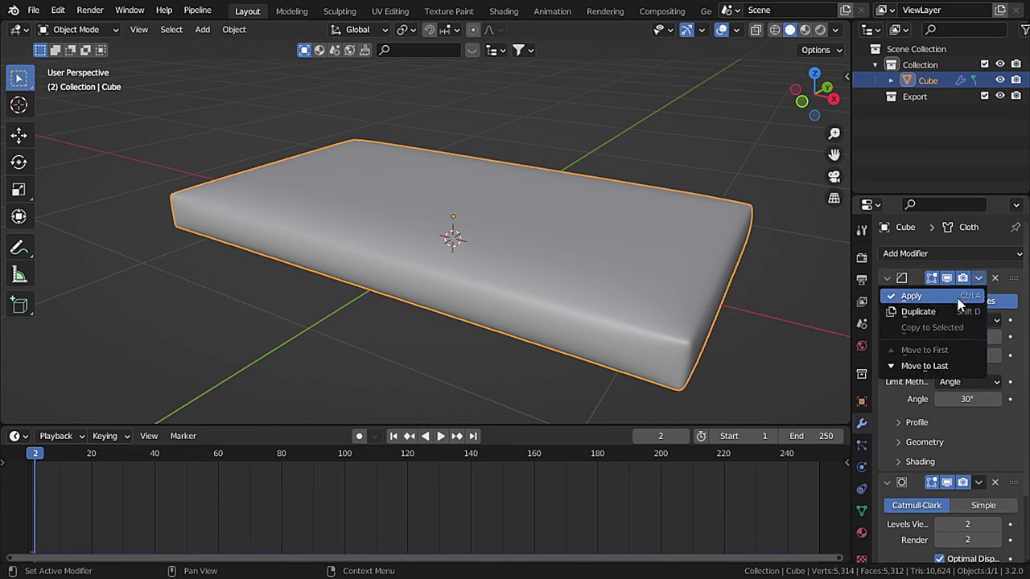
pyautogui.click(958, 298)
pyautogui.click(978, 279)
pyautogui.click(969, 296)
pyautogui.click(979, 278)
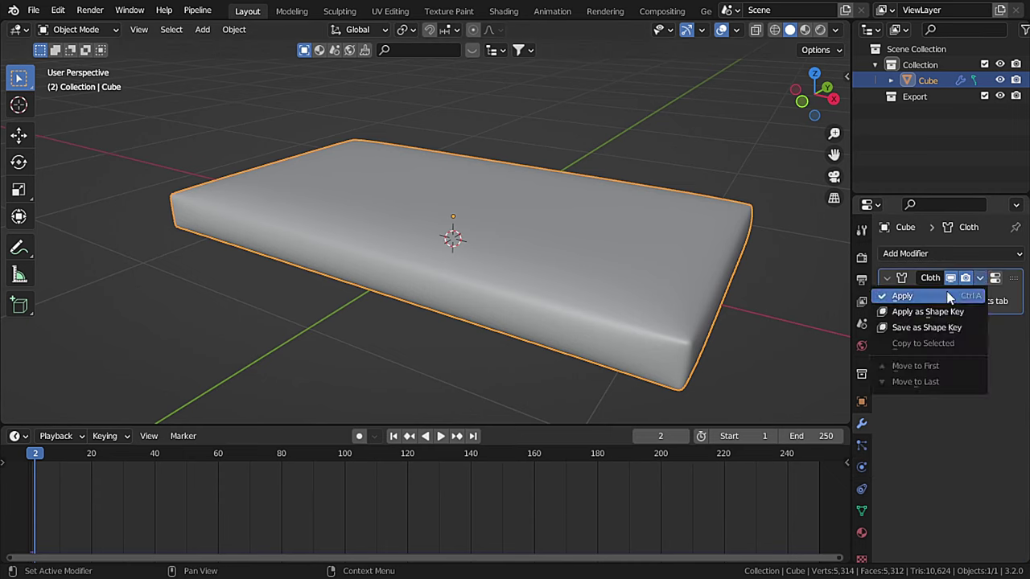
pyautogui.click(950, 297)
pyautogui.moveTo(568, 428); pyautogui.dragTo(568, 487)
# Step: Duplicate the slab in place and rotate the copy 90° about the X axis
pyautogui.moveTo(555, 306); pyautogui.dragTo(498, 265, button='middle')
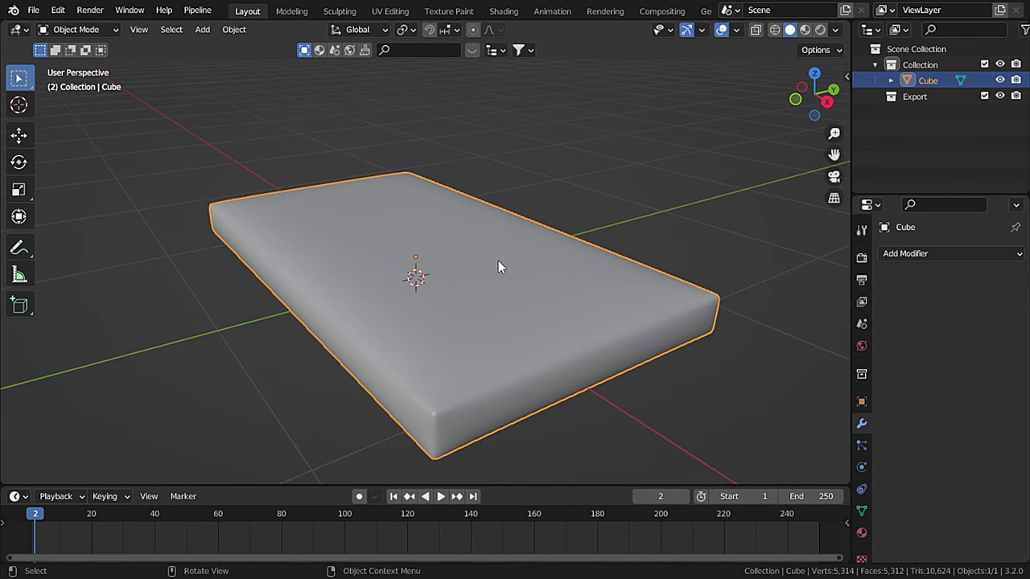
pyautogui.hotkey('shift', 'd')
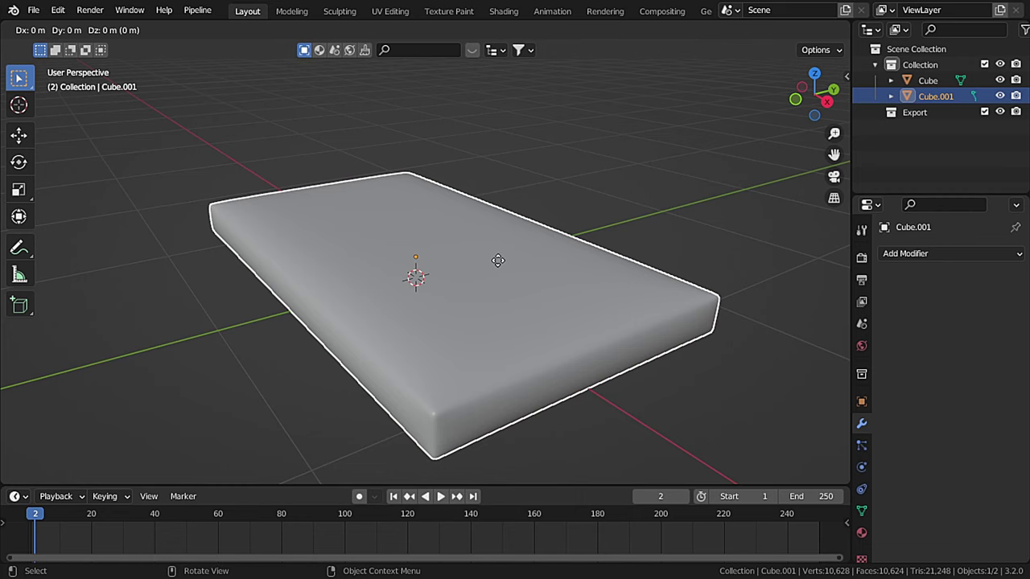
pyautogui.write('x')
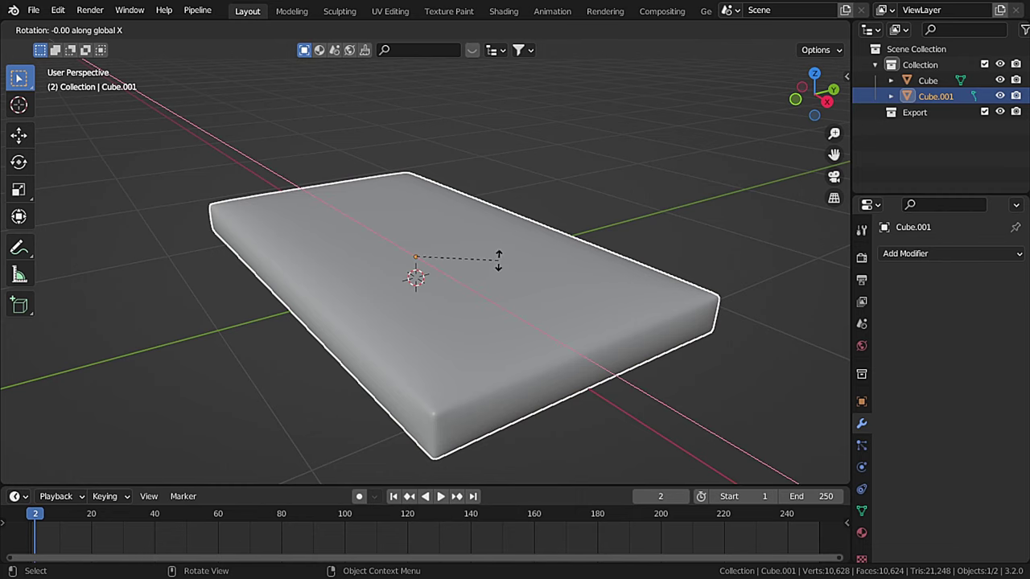
pyautogui.write('90')
pyautogui.press('Return')
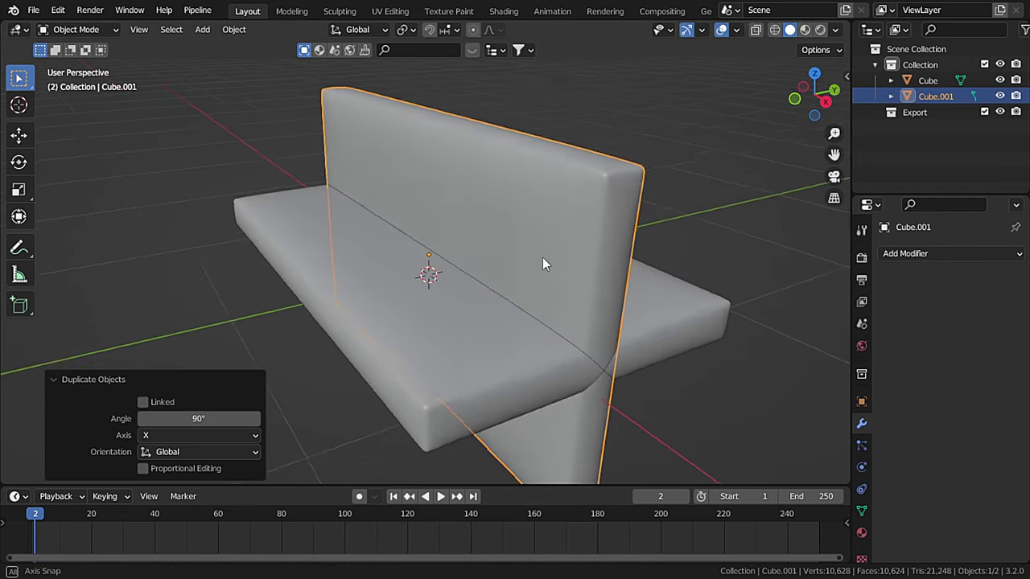
# Step: In the right orthographic view, move the upright copy about 0.56 m along Y to the seat's rear edge
pyautogui.moveTo(542, 264); pyautogui.dragTo(569, 318, button='middle')
pyautogui.press('KP_3')
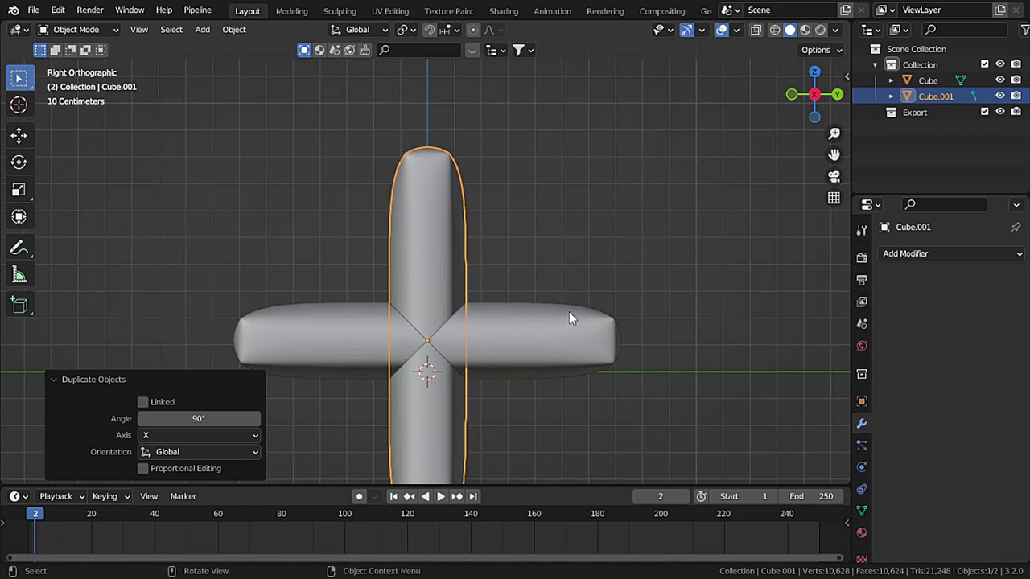
pyautogui.press('g')
pyautogui.press('x')
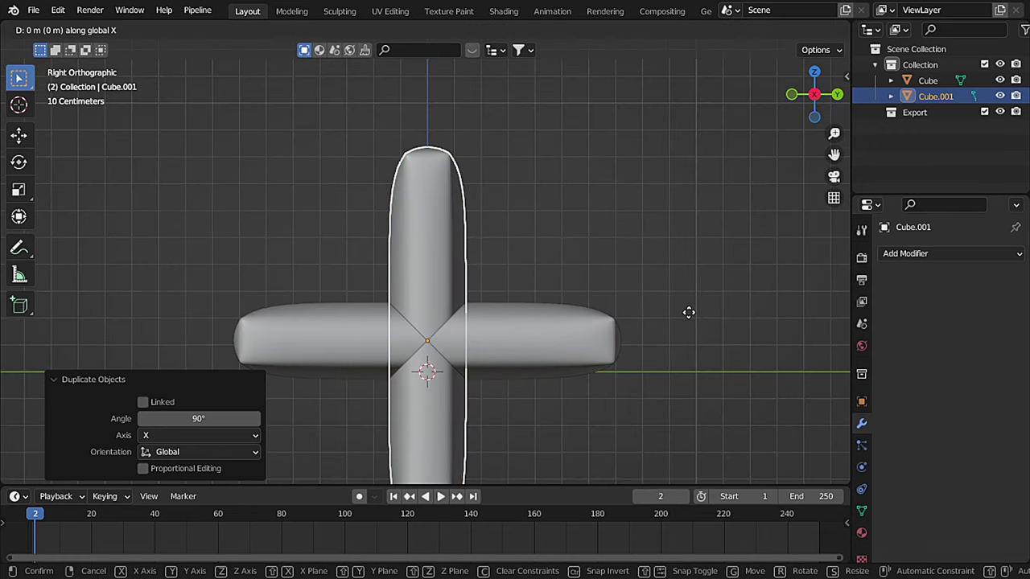
pyautogui.press('y')
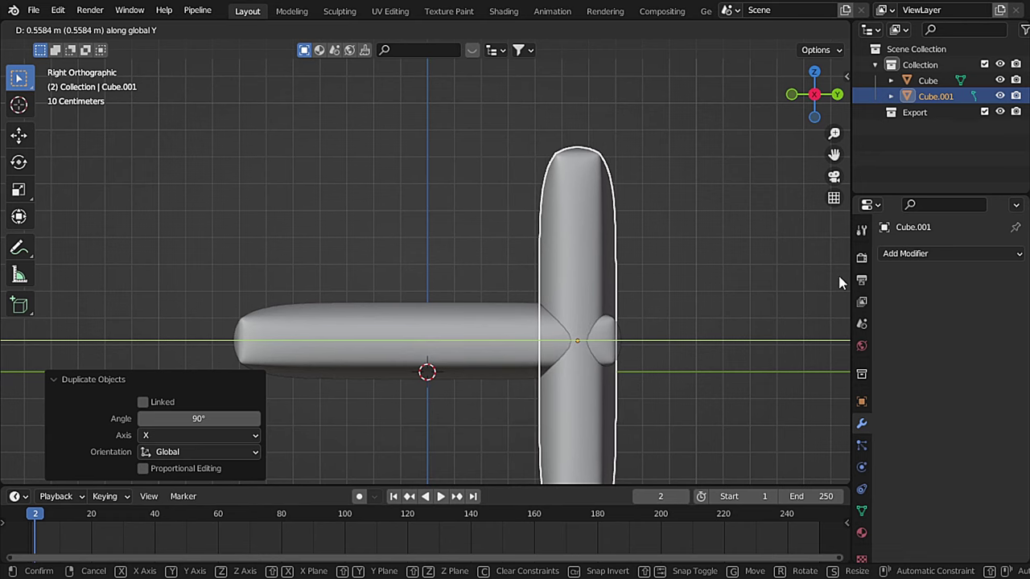
pyautogui.click(840, 280)
# Step: Shorten the upright backrest slab vertically, raise it along Z behind the seat, and clear the selection
pyautogui.press('g')
pyautogui.press('z')
pyautogui.press('s')
pyautogui.press('Escape')
pyautogui.moveTo(604, 314); pyautogui.dragTo(453, 276, button='middle')
pyautogui.hotkey('alt', 'a')
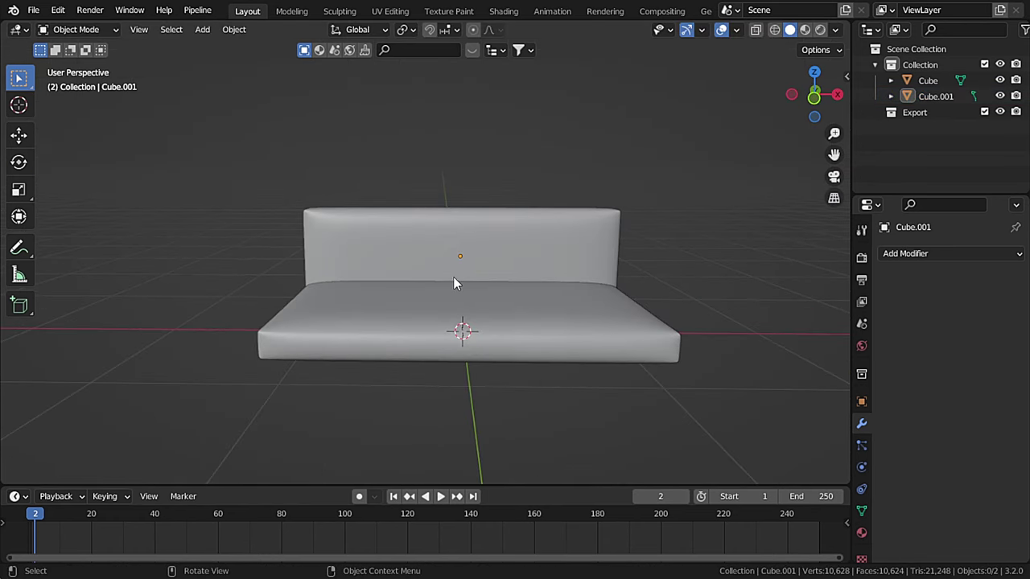
# Step: Duplicate the seat slab in place and rotate the copy 90° about the Y axis
pyautogui.click(390, 305)
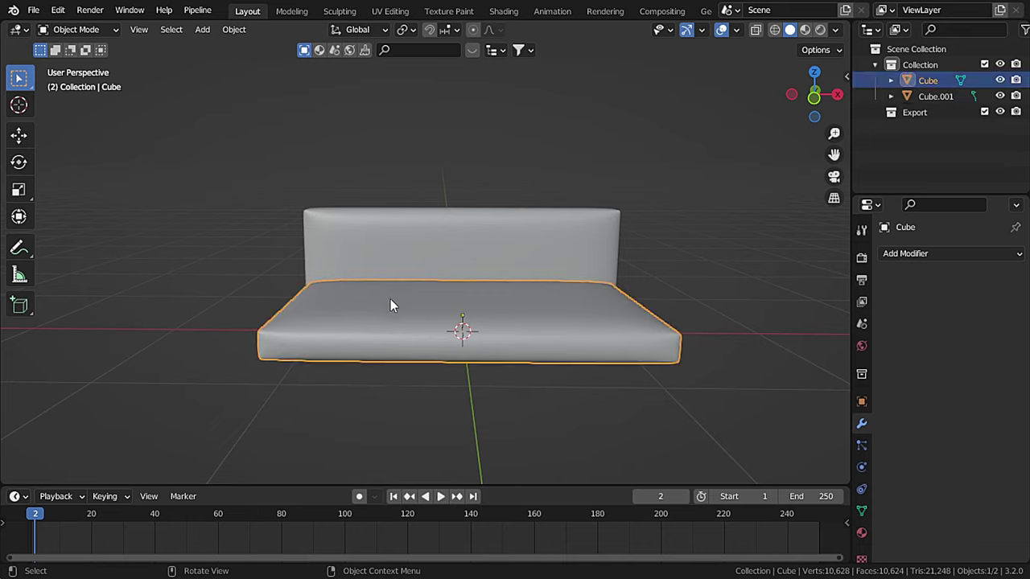
pyautogui.hotkey('shift', 'd')
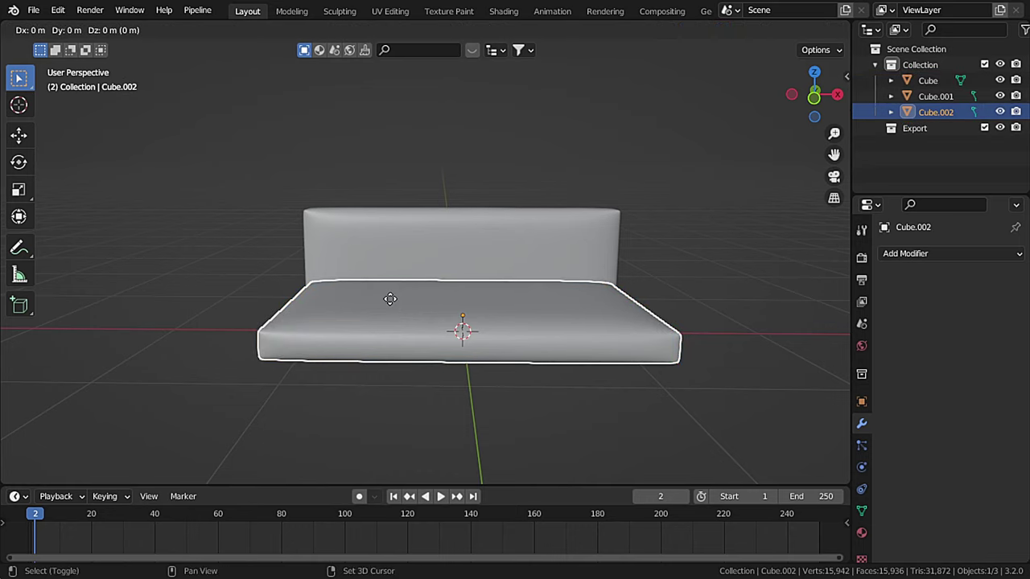
pyautogui.press('x')
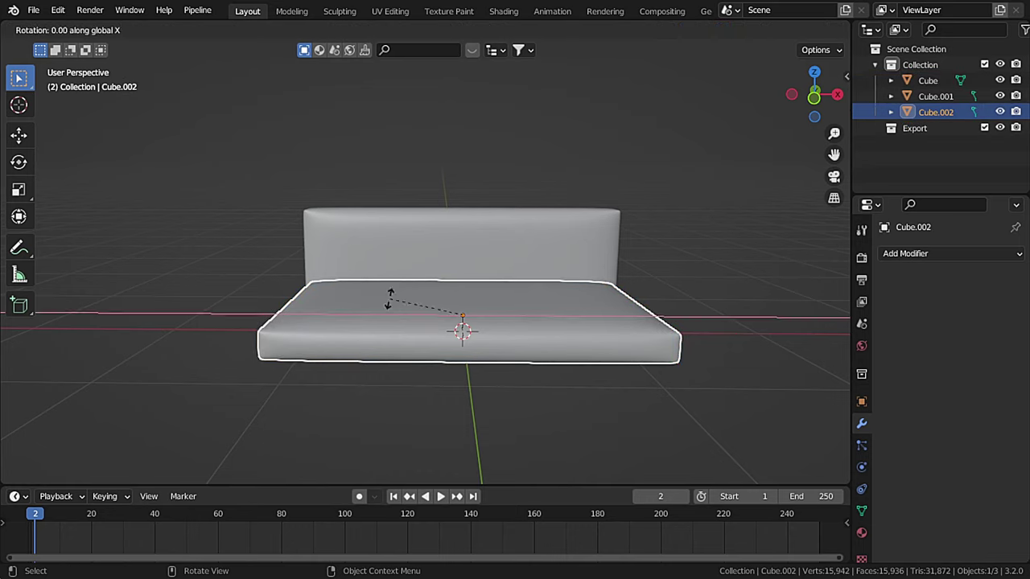
pyautogui.write('y')
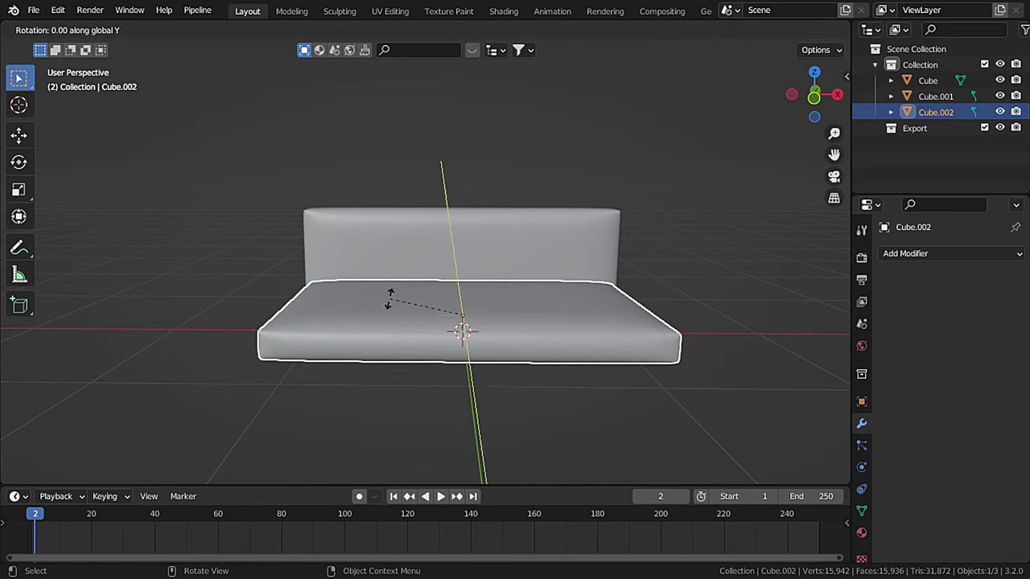
pyautogui.write('90')
pyautogui.press('Return')
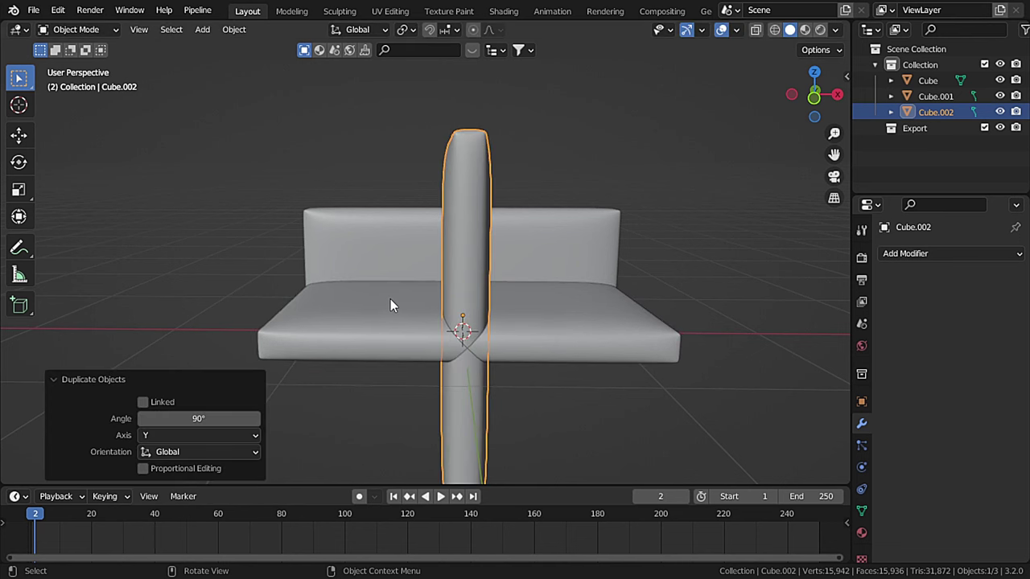
# Step: In the front orthographic view, scale the new upright slab to 0.346 along Z for an armrest
pyautogui.press('KP_1')
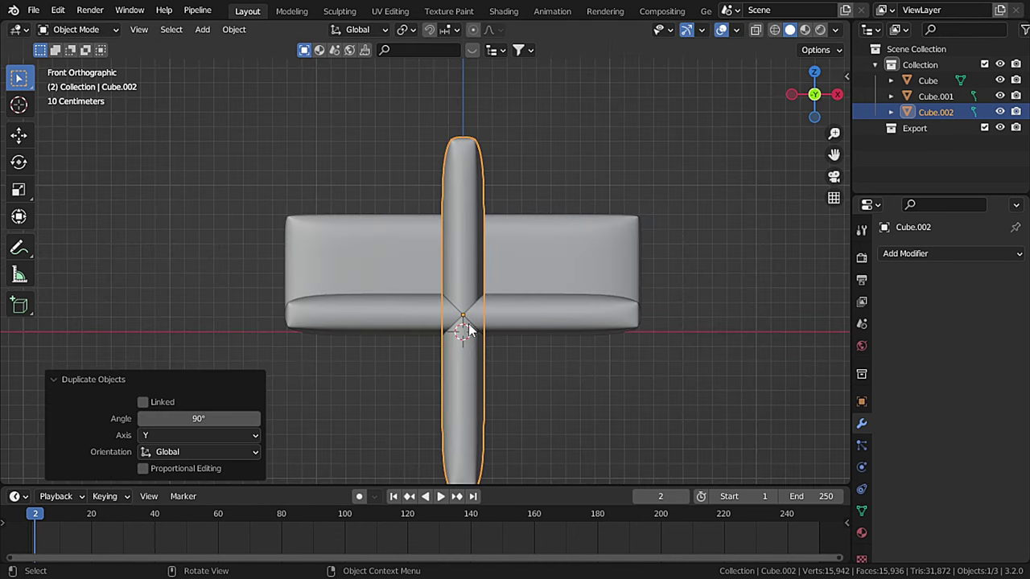
pyautogui.press('s')
pyautogui.press('z')
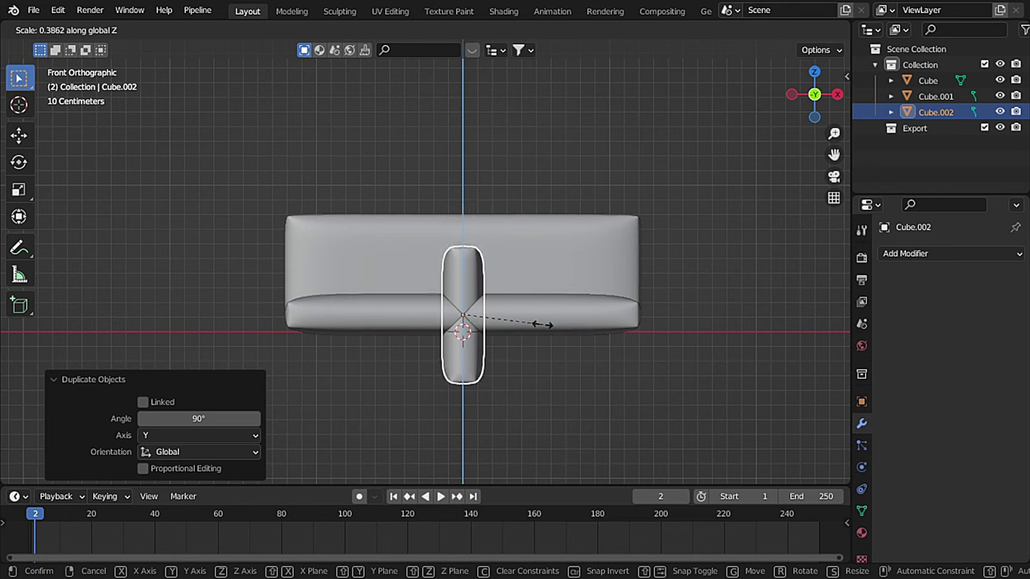
pyautogui.click(534, 324)
# Step: Move the armrest slab about 1.27 m along negative X to the seat's end and scale it to 0.736 along X
pyautogui.press('g')
pyautogui.press('x')
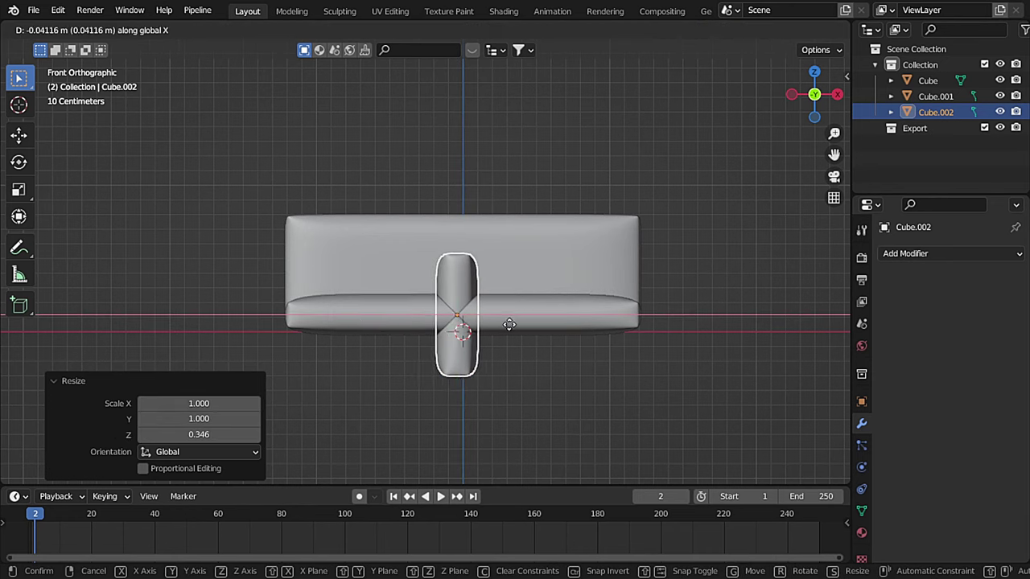
pyautogui.click(346, 319)
pyautogui.press('s')
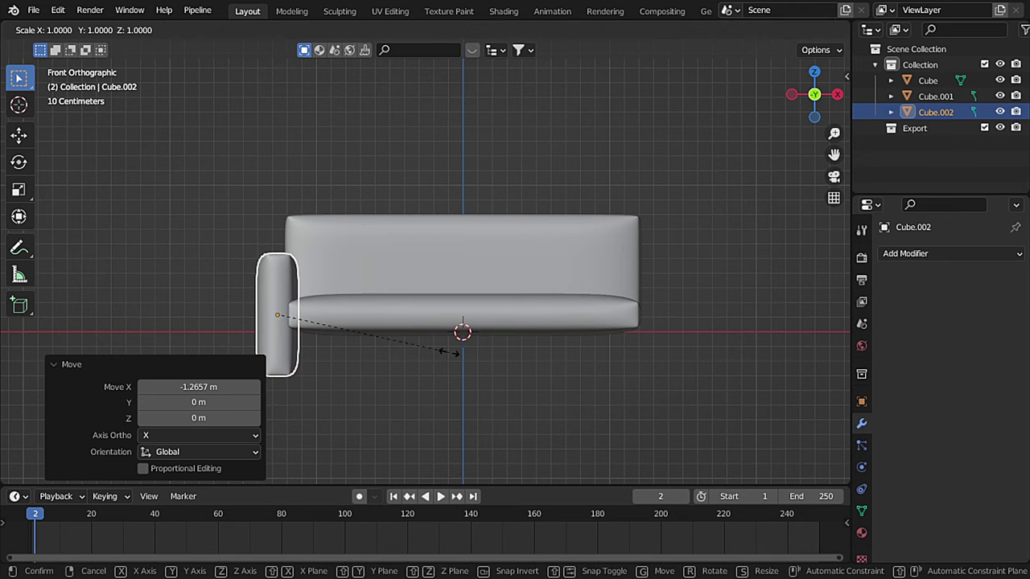
pyautogui.press('x')
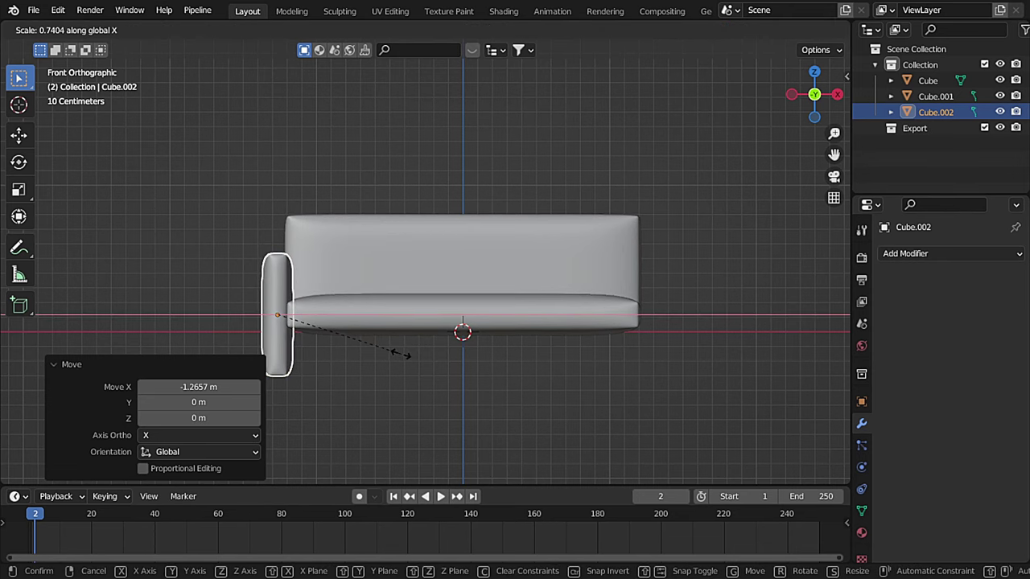
pyautogui.click(400, 355)
# Step: Raise the armrest about 0.246 m along Z and scale it to 0.737 along Z
pyautogui.scroll(4, 297, 311)
pyautogui.press('g')
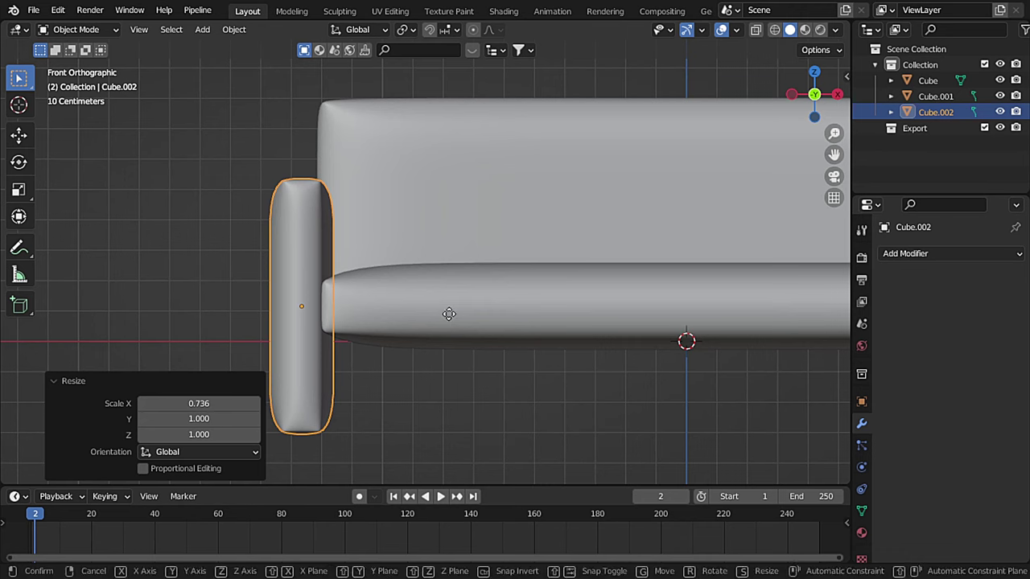
pyautogui.press('z')
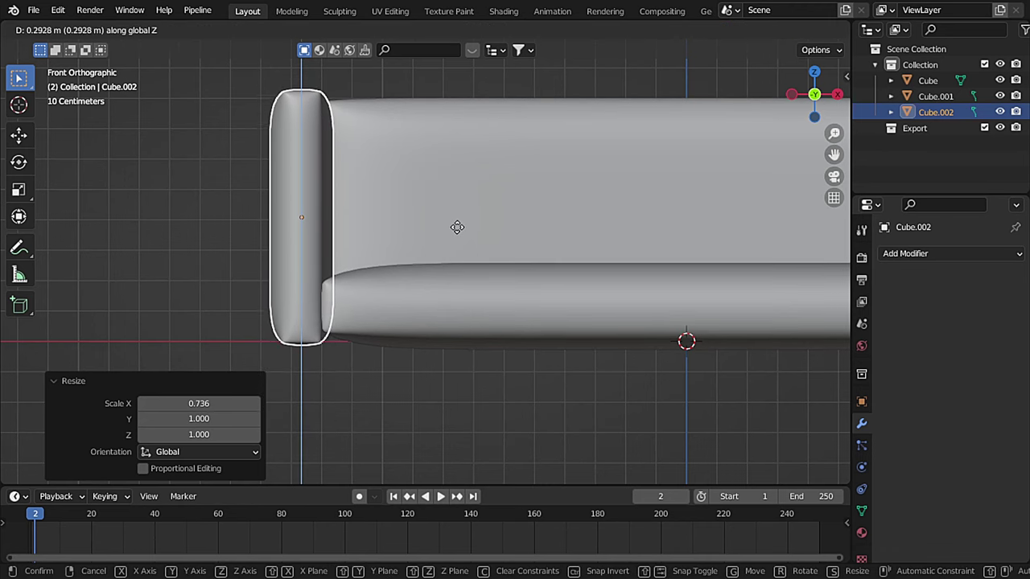
pyautogui.click(457, 245)
pyautogui.press('s')
pyautogui.press('z')
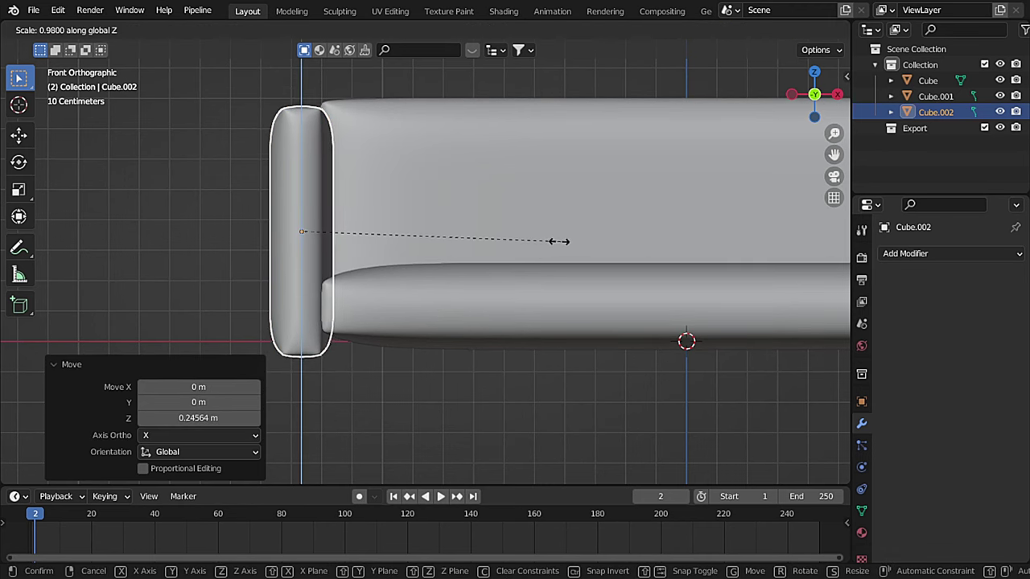
pyautogui.click(496, 263)
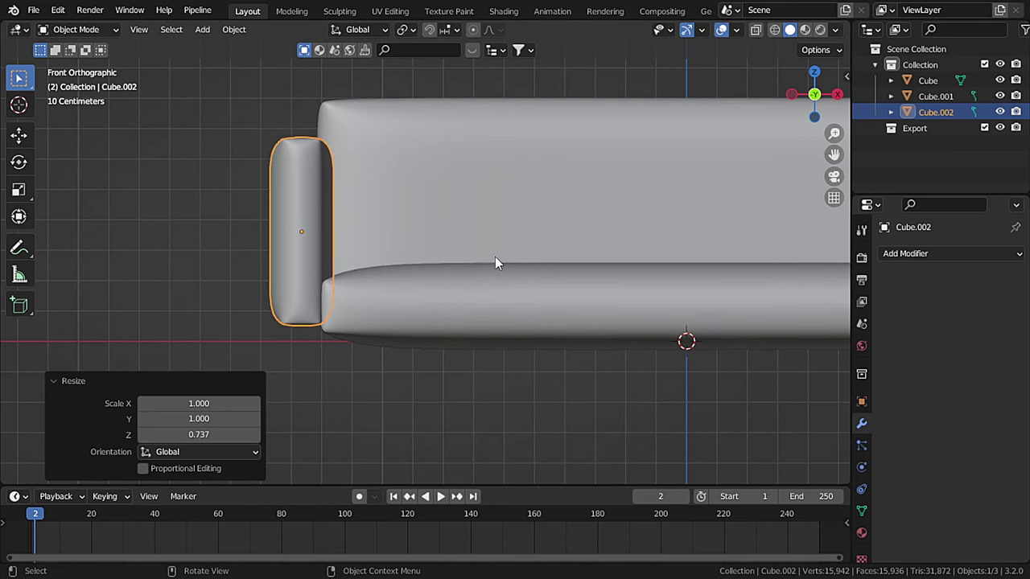
# Step: Lower the armrest about 0.022 m along Z and scale it to 0.909 along Z
pyautogui.press('g')
pyautogui.press('z')
pyautogui.click(495, 261)
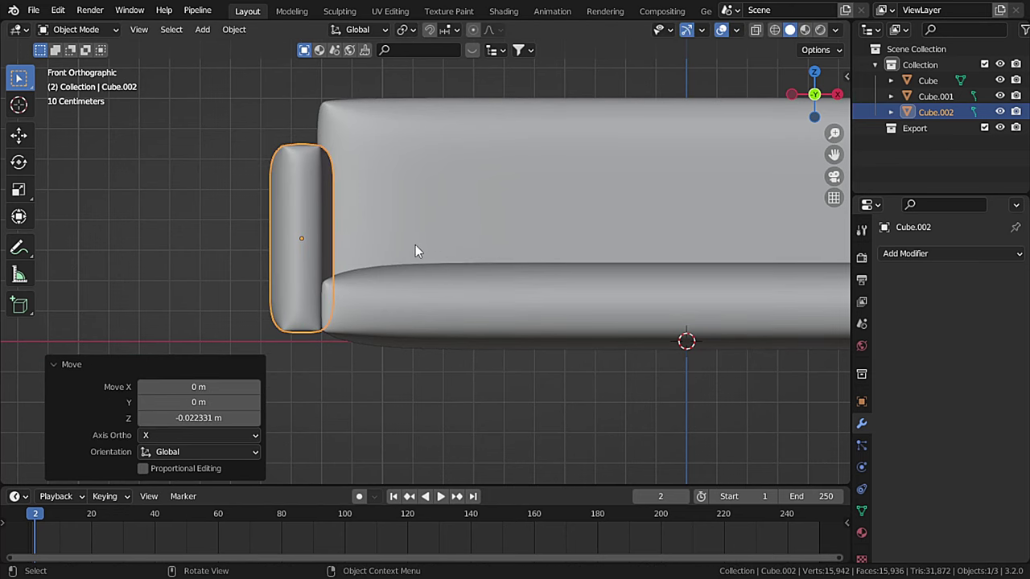
pyautogui.moveTo(415, 244); pyautogui.dragTo(505, 274, button='middle')
pyautogui.press('s')
pyautogui.press('z')
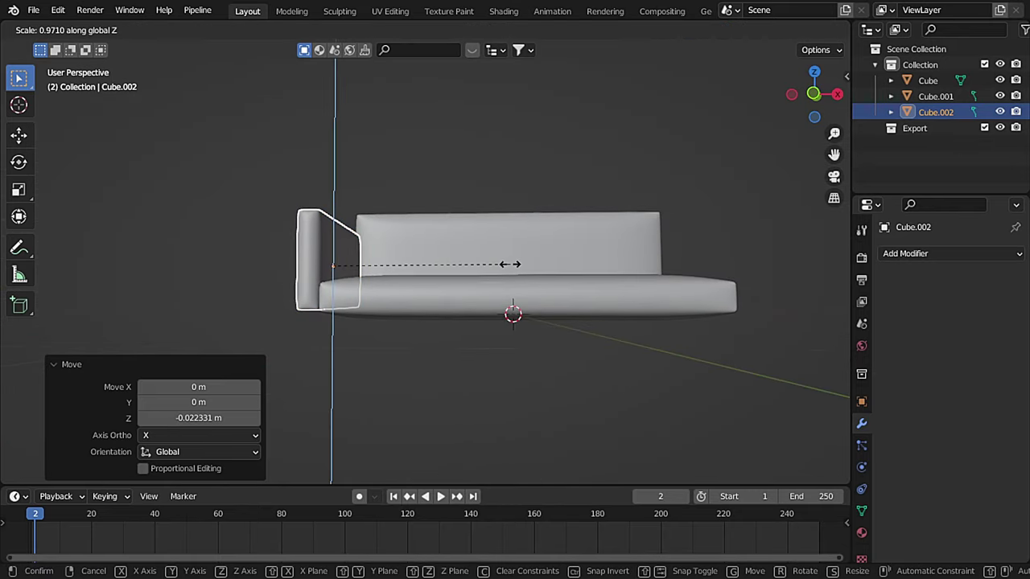
pyautogui.click(500, 261)
# Step: In the front orthographic view, lower the armrest about 0.034 m along Z to line up with the seat's base
pyautogui.press('KP_1')
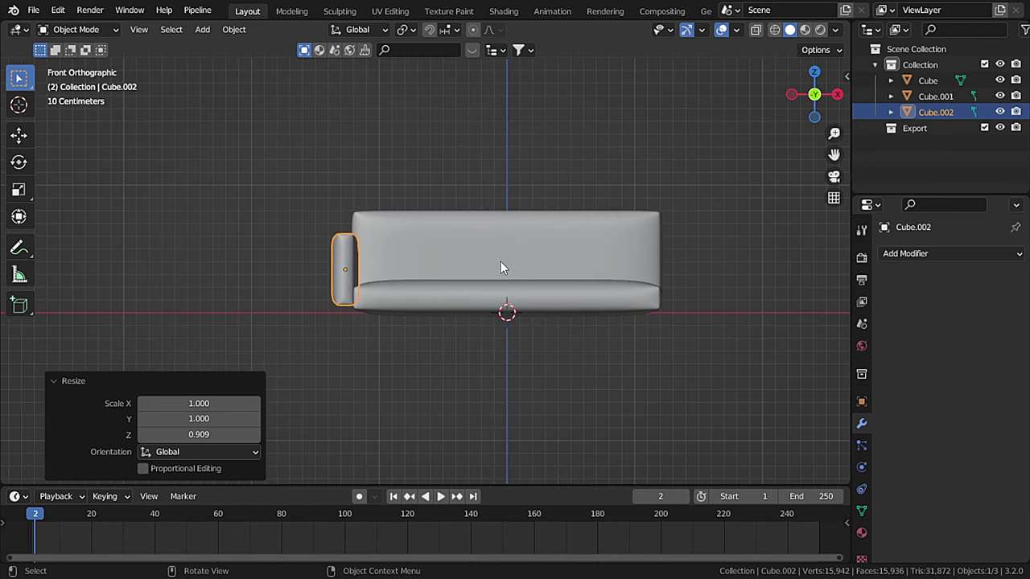
pyautogui.scroll(5, 424, 284)
pyautogui.scroll(1, 400, 293)
pyautogui.keyDown('shift'); pyautogui.moveTo(400, 293); pyautogui.dragTo(479, 275, button='middle'); pyautogui.keyUp('shift')
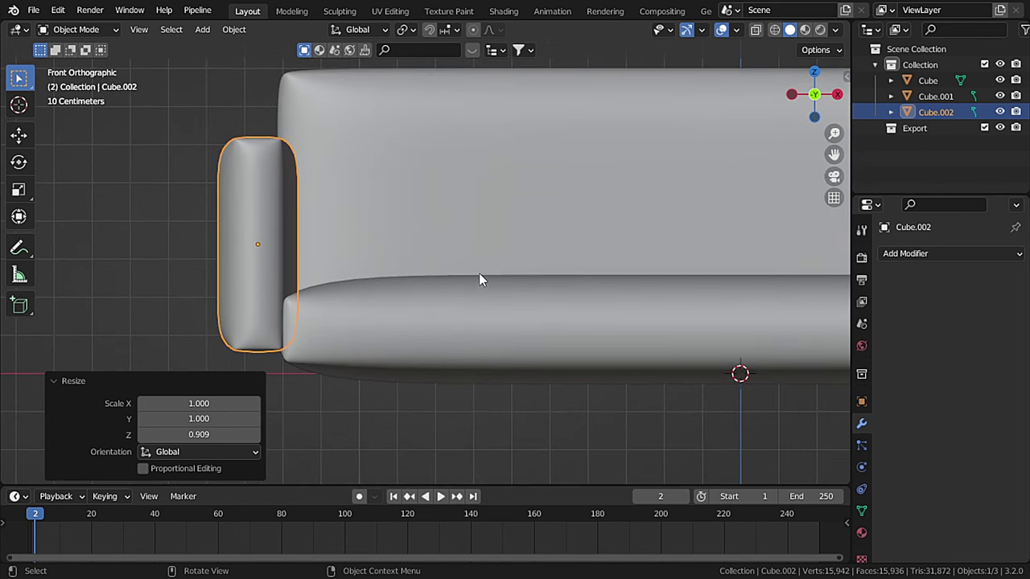
pyautogui.press('g')
pyautogui.press('z')
pyautogui.click(476, 286)
pyautogui.scroll(-4, 469, 284)
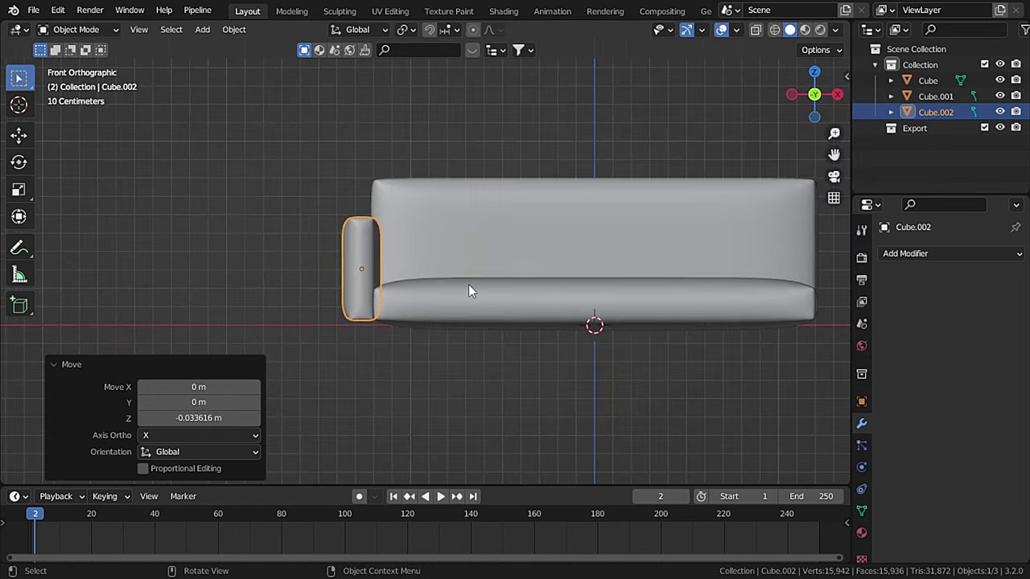
# Step: Add a Mirror modifier on the X axis to the armrest, with the seat slab as the mirror object
pyautogui.moveTo(469, 284); pyautogui.dragTo(415, 275, button='middle')
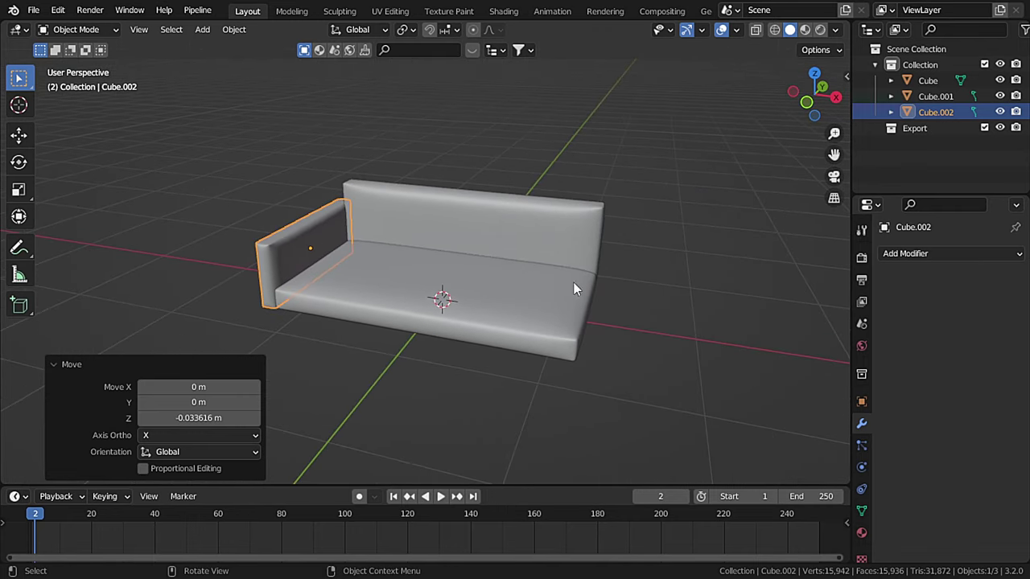
pyautogui.click(926, 253)
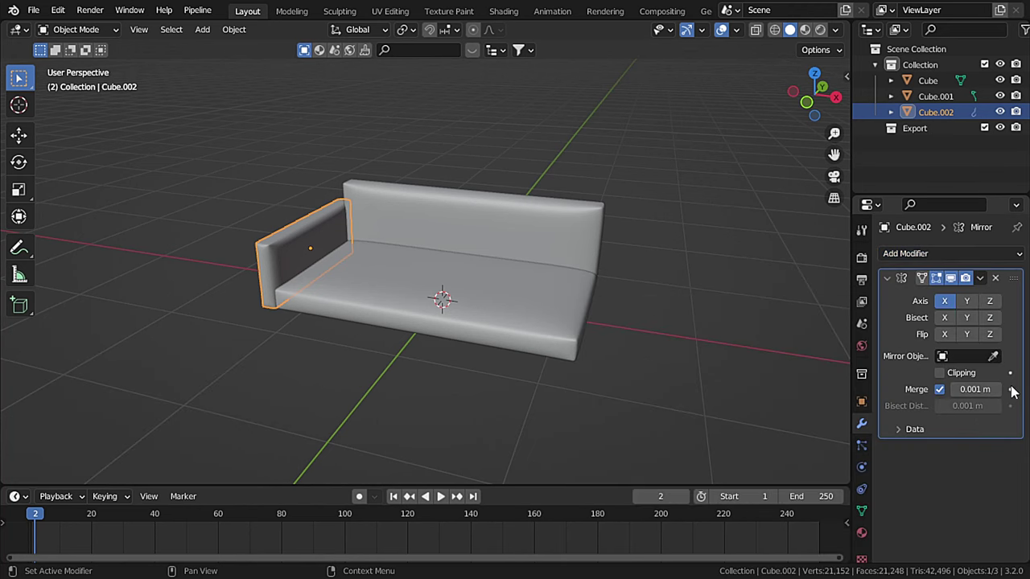
pyautogui.click(993, 358)
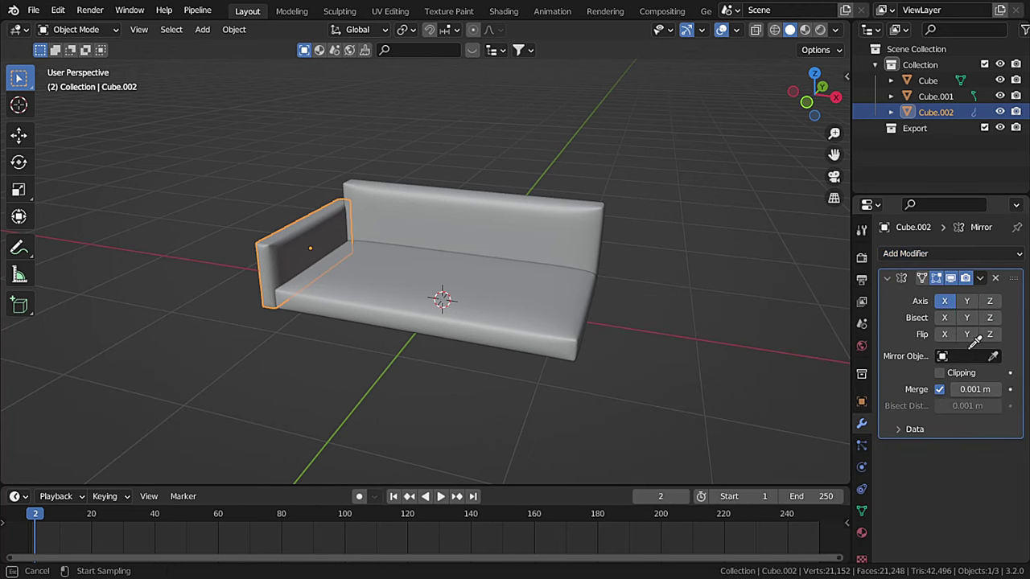
pyautogui.click(432, 280)
pyautogui.moveTo(568, 262); pyautogui.dragTo(666, 250, button='middle')
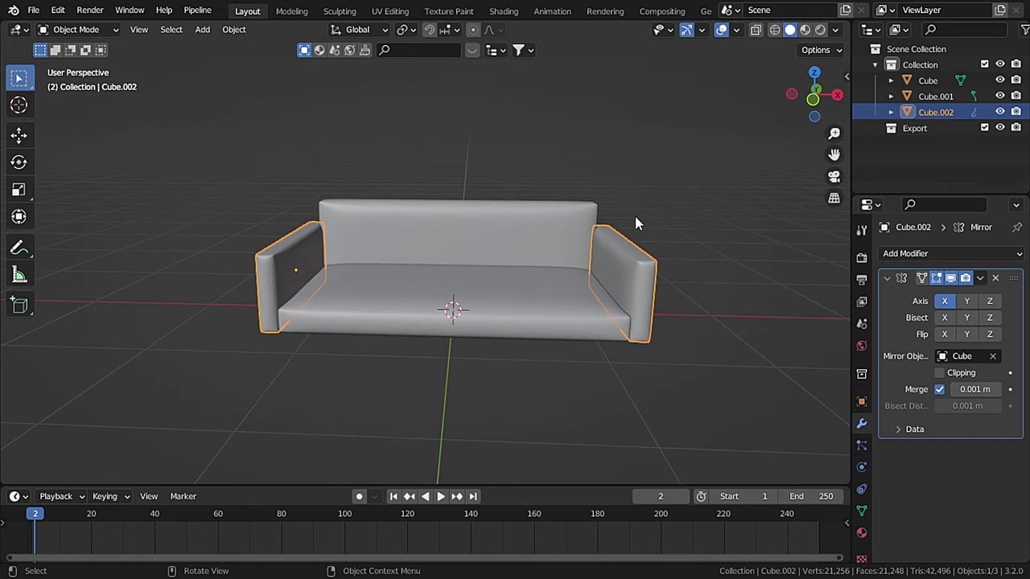
# Step: Add a new mesh cube to the scene as the base of a seat cushion
pyautogui.scroll(3, 515, 282)
pyautogui.moveTo(515, 281); pyautogui.dragTo(463, 310, button='middle')
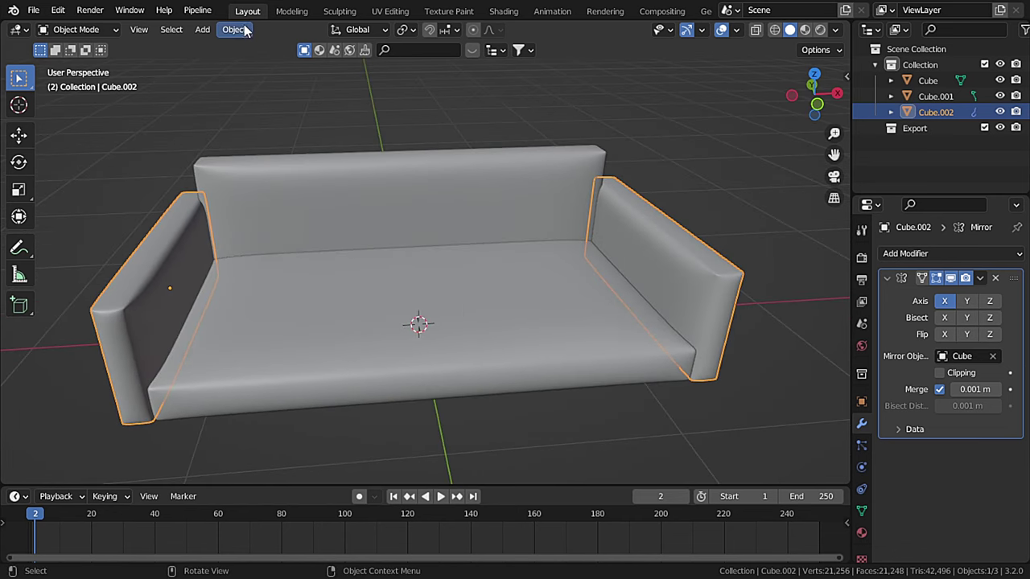
pyautogui.click(203, 30)
pyautogui.moveTo(233, 51)
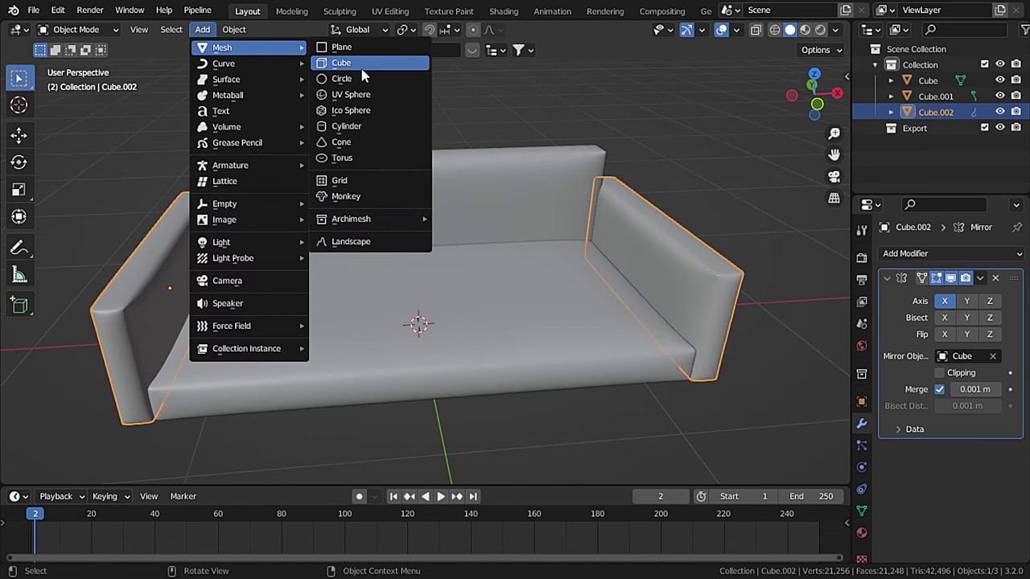
pyautogui.click(361, 66)
# Step: In the front orthographic view, flatten the cube along Z into a thin slab and raise it about 0.27 m onto the seat
pyautogui.press('KP_1')
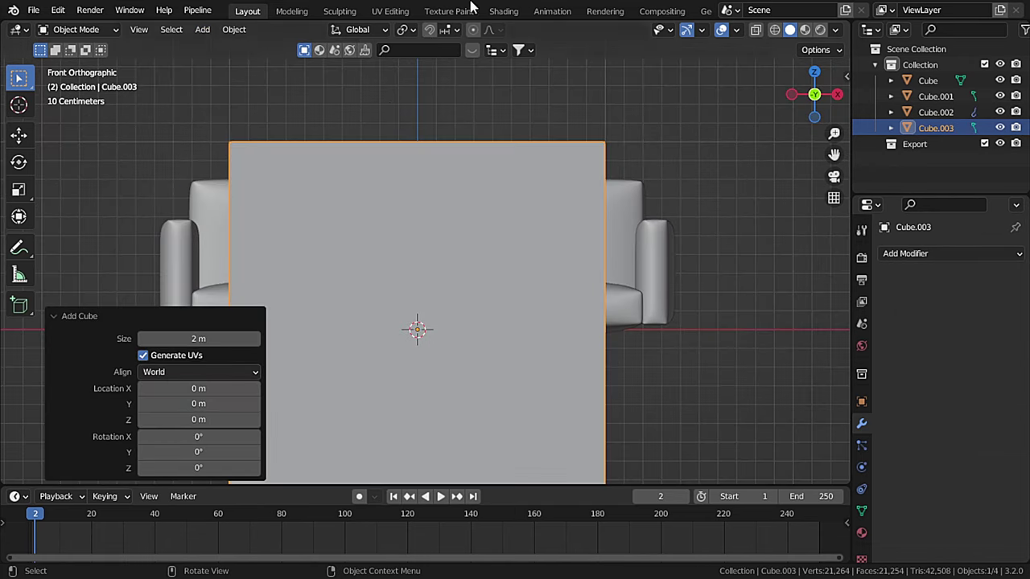
pyautogui.press('s')
pyautogui.press('z')
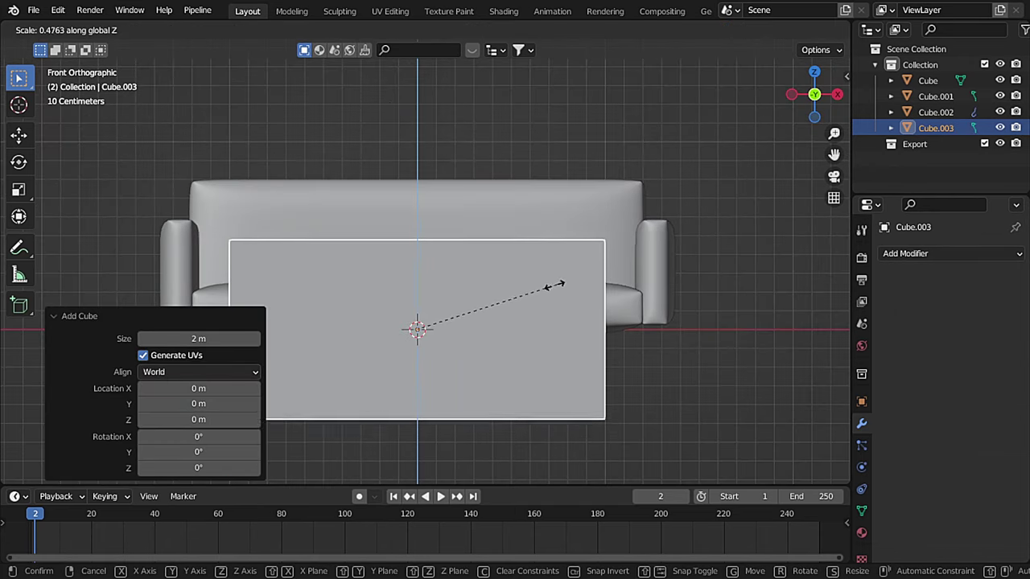
pyautogui.click(486, 314)
pyautogui.press('g')
pyautogui.press('z')
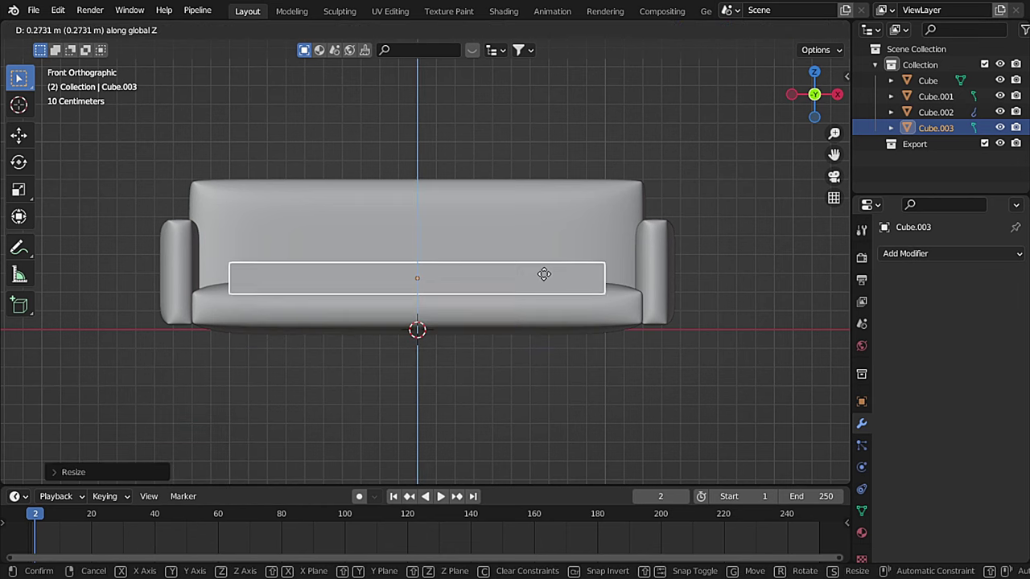
pyautogui.click(545, 273)
# Step: Narrow the cushion block along X to roughly a third of the seat and place it beside the original armrest
pyautogui.scroll(3, 695, 301)
pyautogui.press('s')
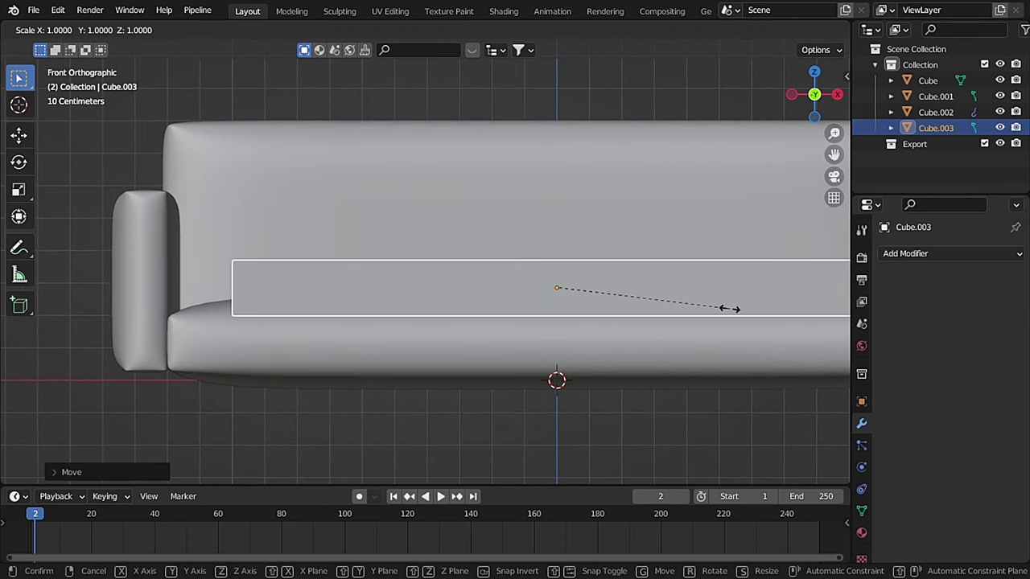
pyautogui.press('x')
pyautogui.click(616, 298)
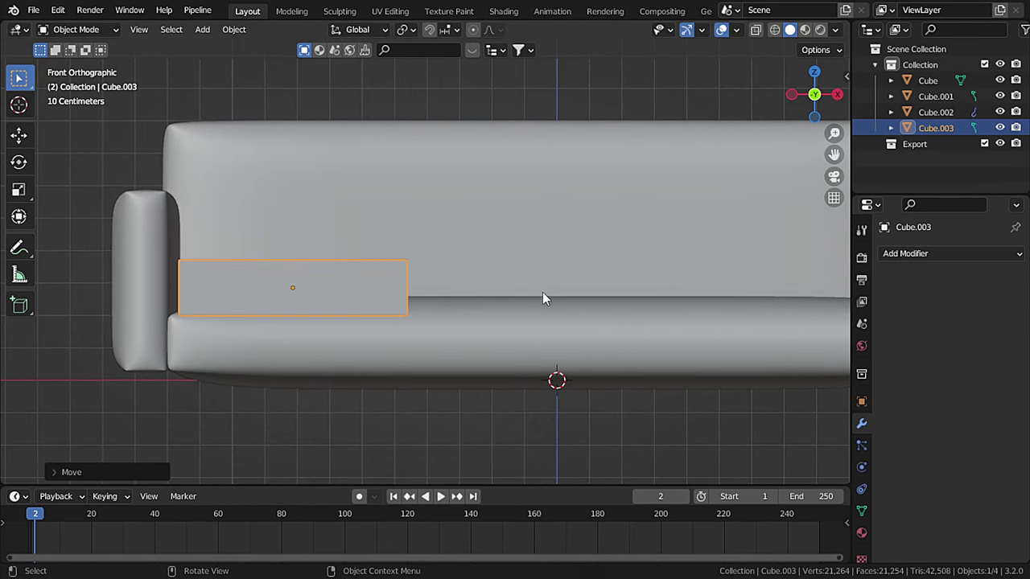
# Step: Scale the cushion block to about 0.4 along Y so it fits within the seat's depth
pyautogui.moveTo(542, 292); pyautogui.dragTo(520, 301, button='middle')
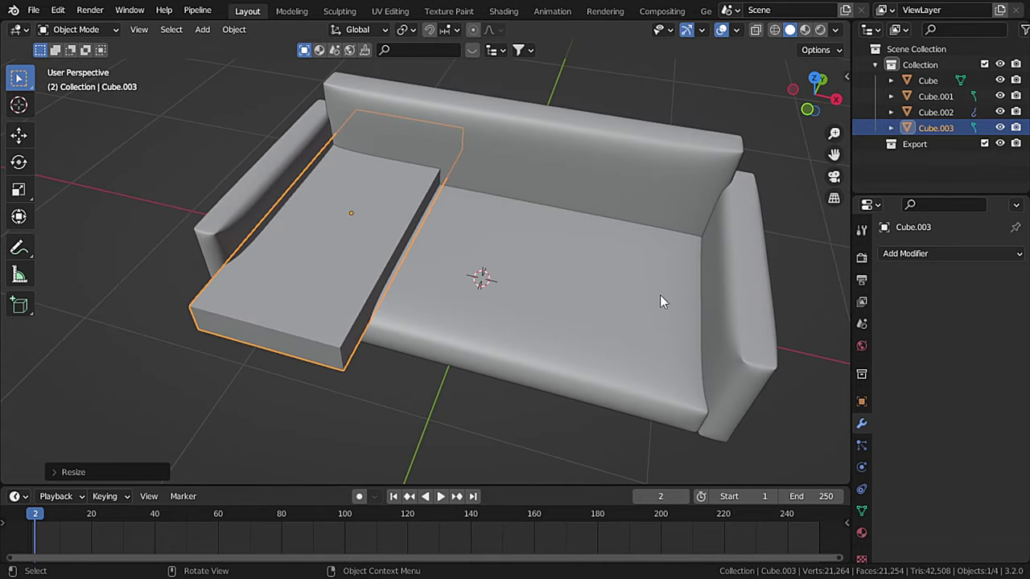
pyautogui.press('s')
pyautogui.press('y')
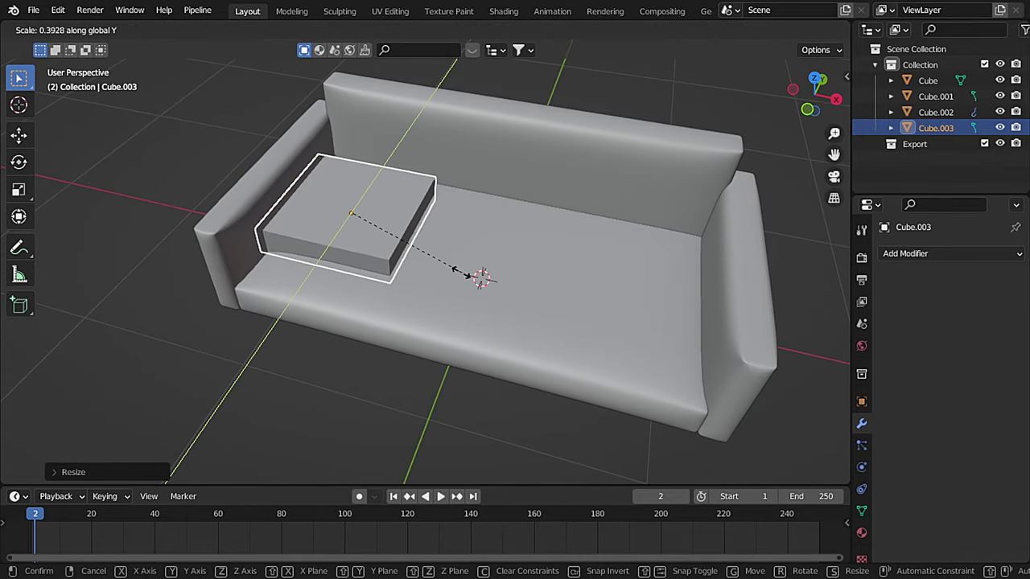
pyautogui.click(467, 274)
# Step: In the top orthographic view, move the cushion block along Y toward the seat's front edge
pyautogui.moveTo(466, 273); pyautogui.dragTo(388, 246, button='middle')
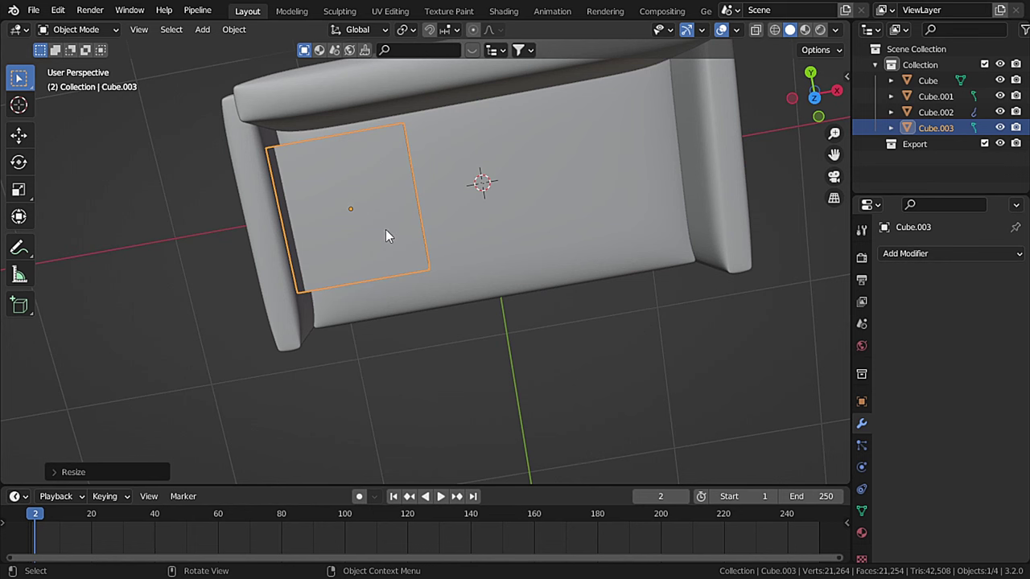
pyautogui.press('KP_7')
pyautogui.press('g')
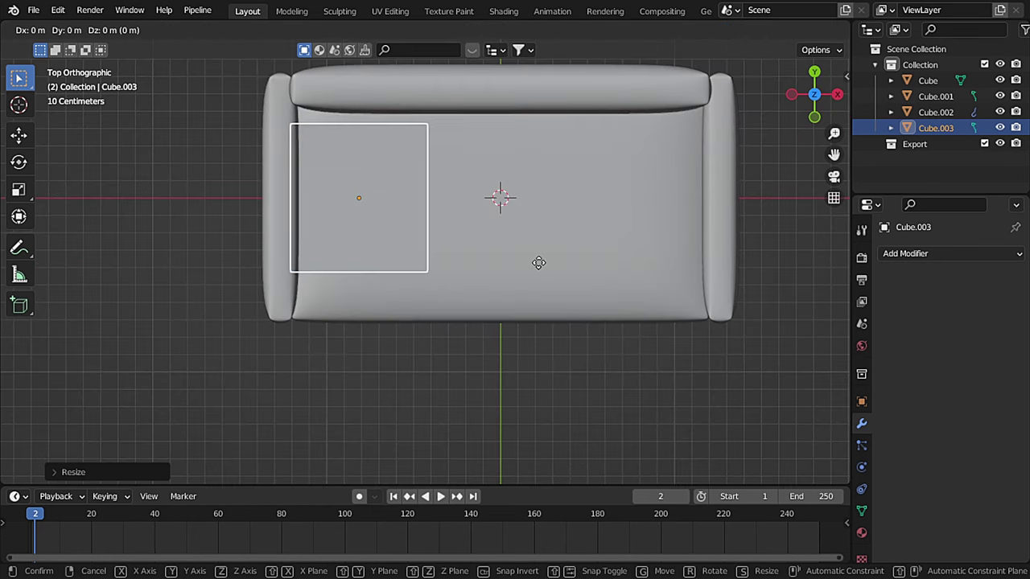
pyautogui.press('y')
pyautogui.click(536, 303)
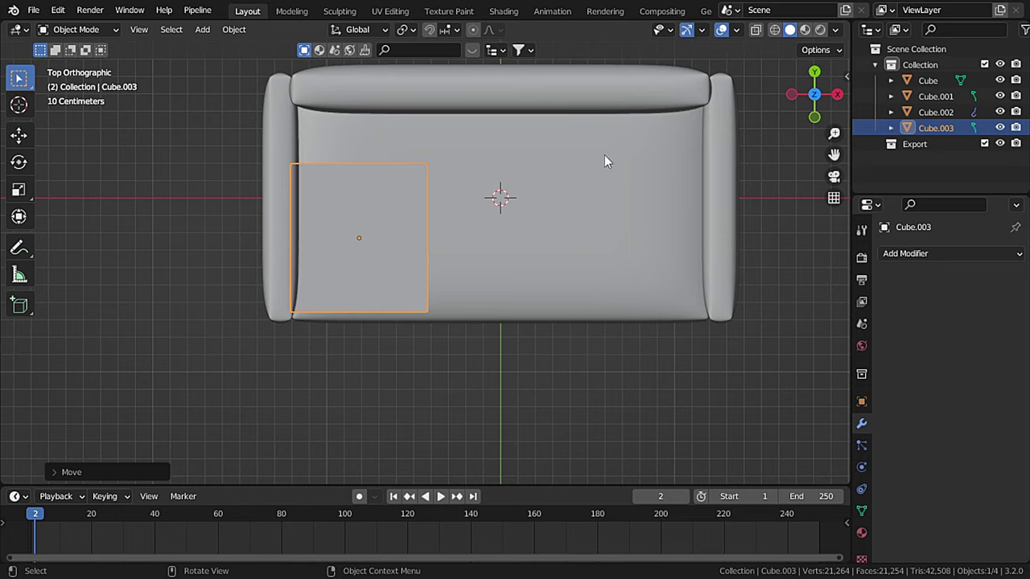
# Step: Lengthen the cushion block slightly along Y and shift it back a little from the seat's front edge
pyautogui.press('s')
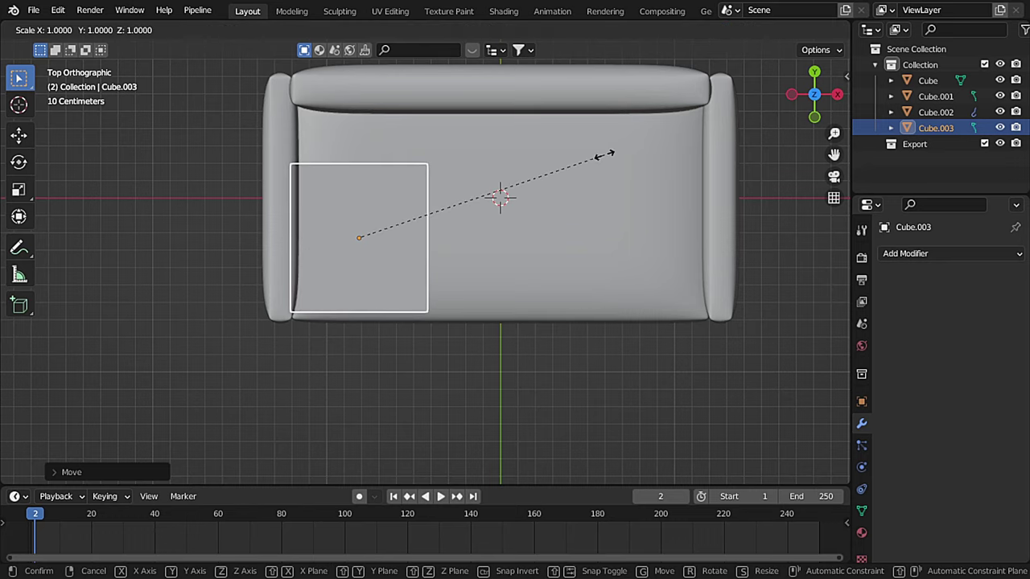
pyautogui.press('y')
pyautogui.click(648, 153)
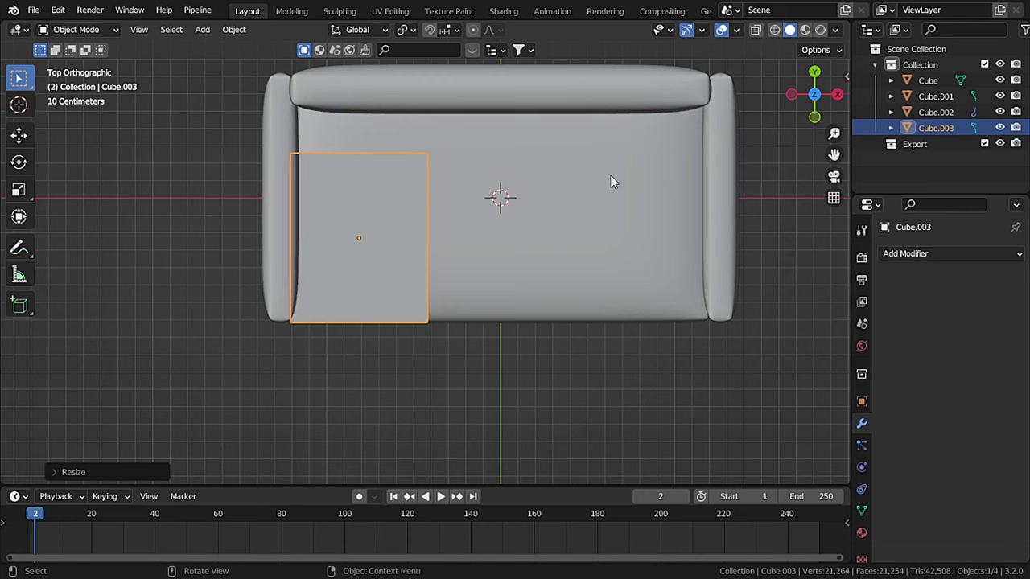
pyautogui.press('g')
pyautogui.press('y')
pyautogui.click(617, 169)
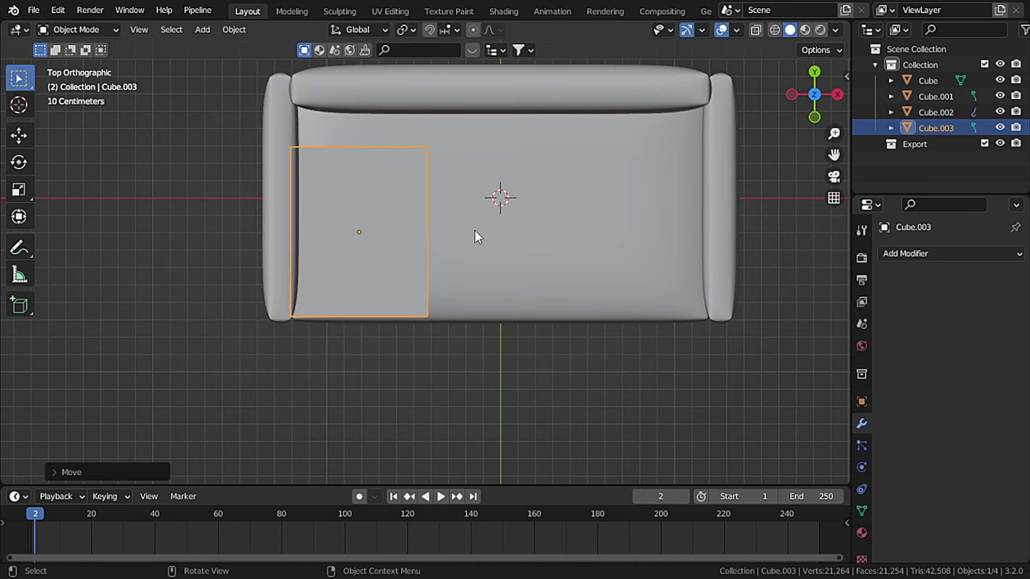
# Step: Move the cushion block slightly along positive X, away from the armrest, and save the file
pyautogui.moveTo(475, 232); pyautogui.dragTo(372, 115, button='middle')
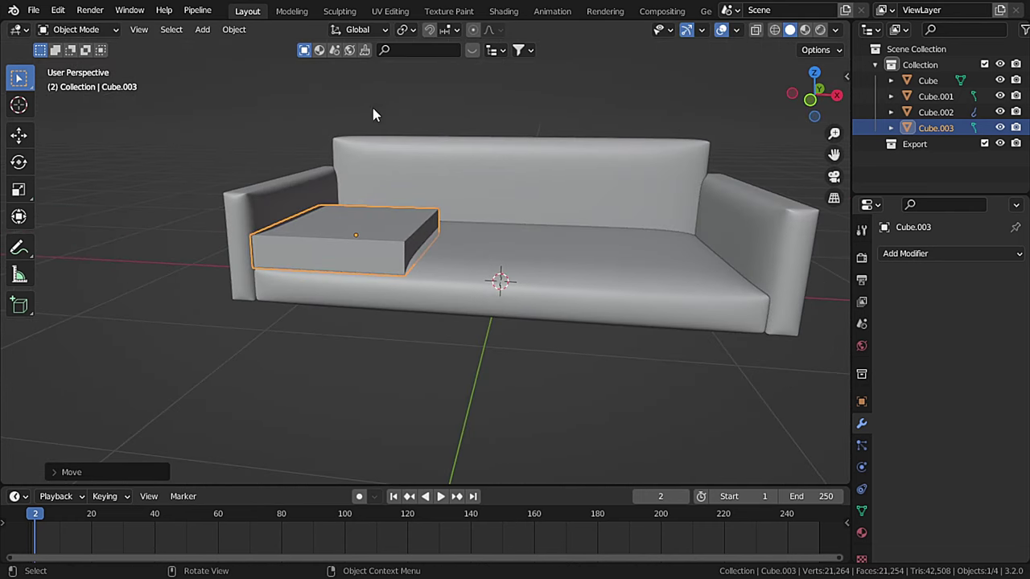
pyautogui.press('g')
pyautogui.press('x')
pyautogui.click(455, 218)
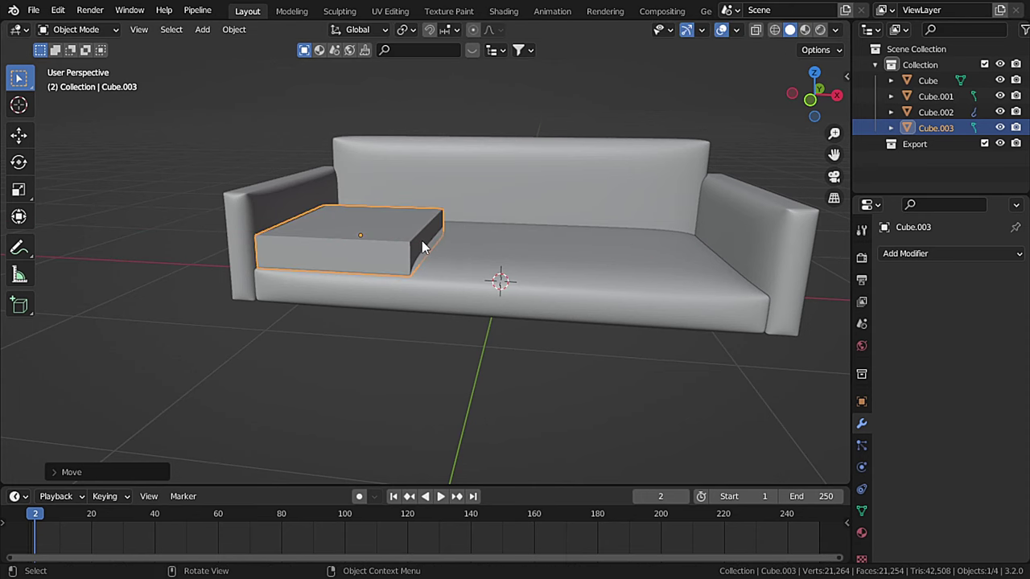
pyautogui.hotkey('ctrl', 's')
# Step: Apply the cushion block's object transform, keeping its origin at the block's centre
pyautogui.scroll(2, 422, 246)
pyautogui.moveTo(408, 253); pyautogui.dragTo(685, 262, button='middle')
pyautogui.scroll(3, 431, 281)
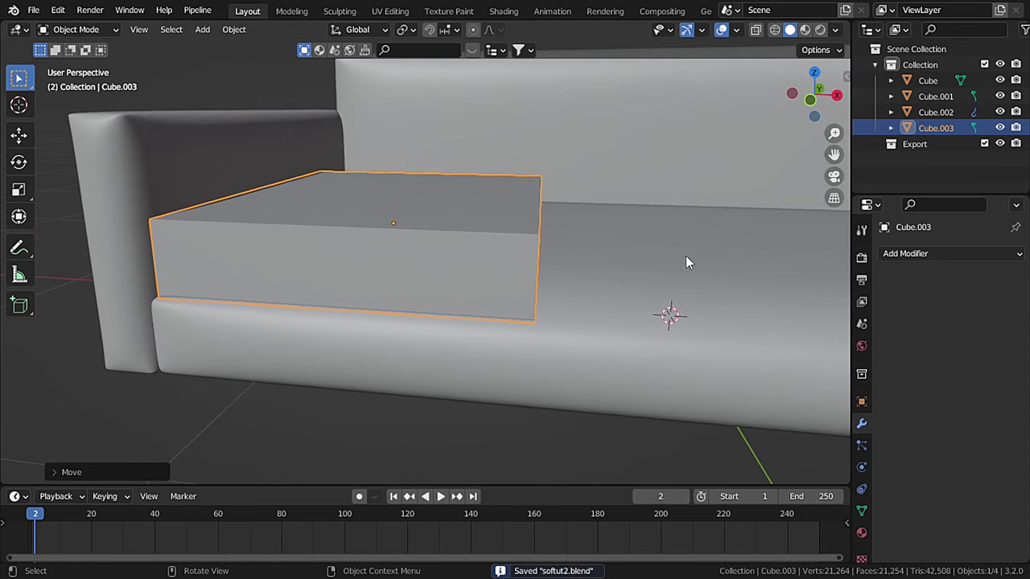
pyautogui.hotkey('ctrl', 'a')
pyautogui.click(534, 326)
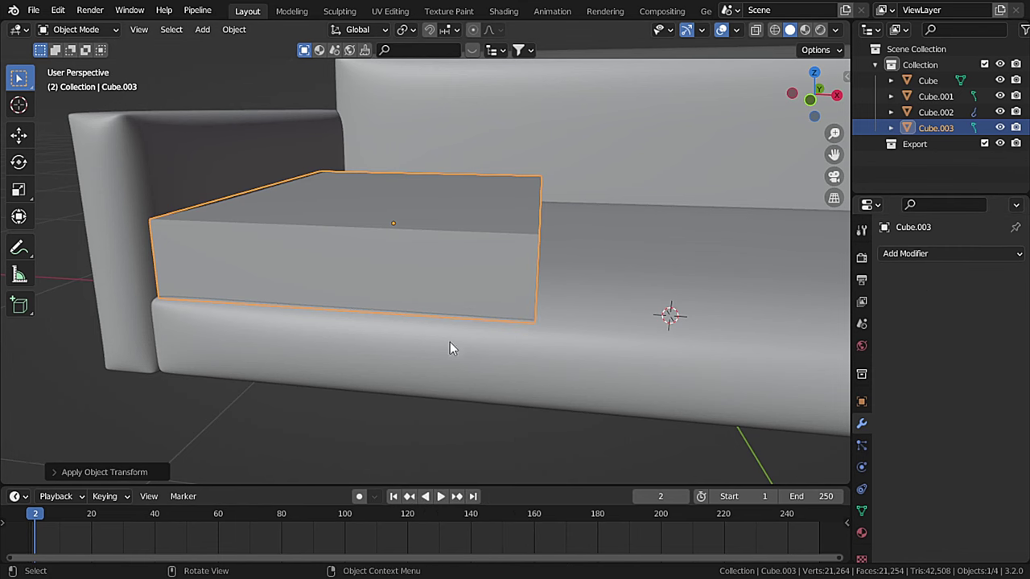
# Step: Add a Bevel modifier to the cushion block and set its amount to 0.03 m
pyautogui.click(891, 254)
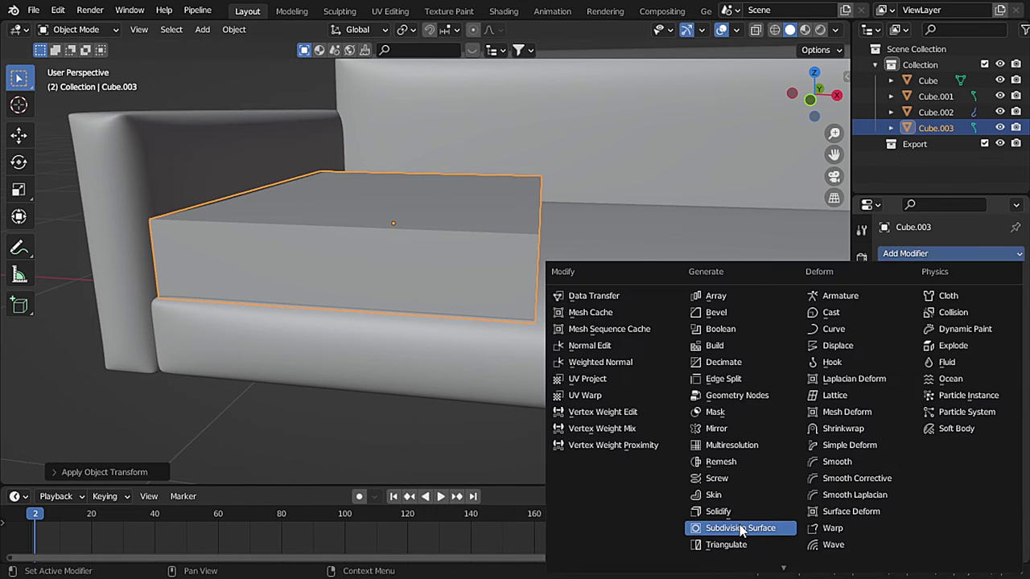
pyautogui.click(728, 312)
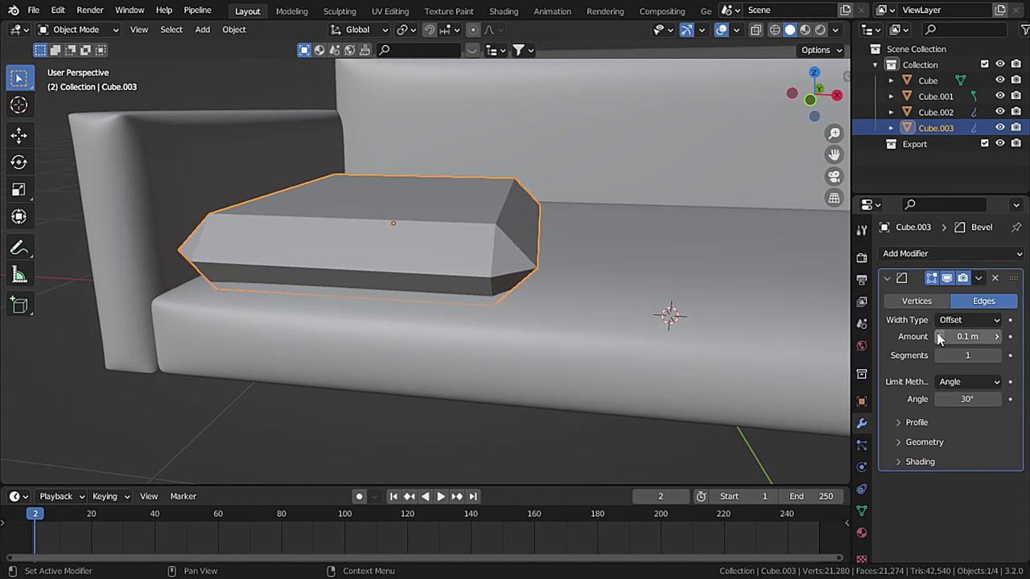
pyautogui.moveTo(938, 336); pyautogui.dragTo(905, 336)
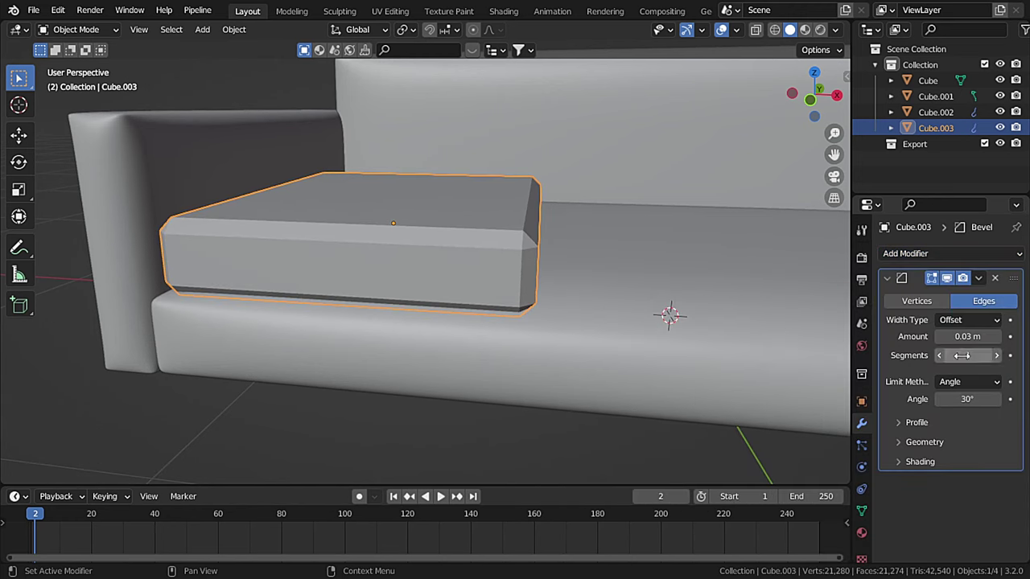
# Step: Set the cushion block's bevel to 3 segments and shade the block smooth
pyautogui.click(997, 356)
pyautogui.click(997, 355)
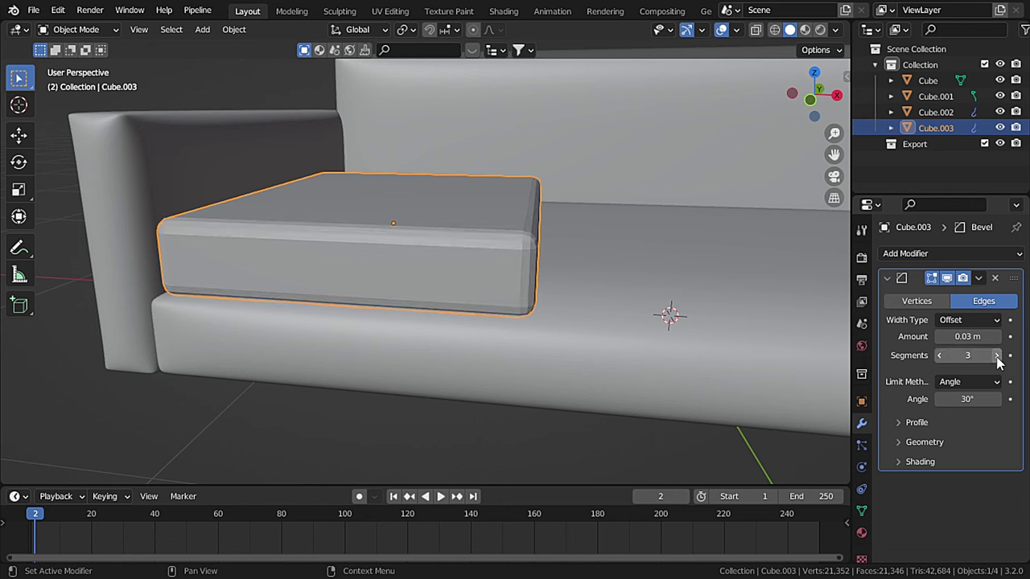
pyautogui.rightClick(451, 211)
pyautogui.click(453, 214)
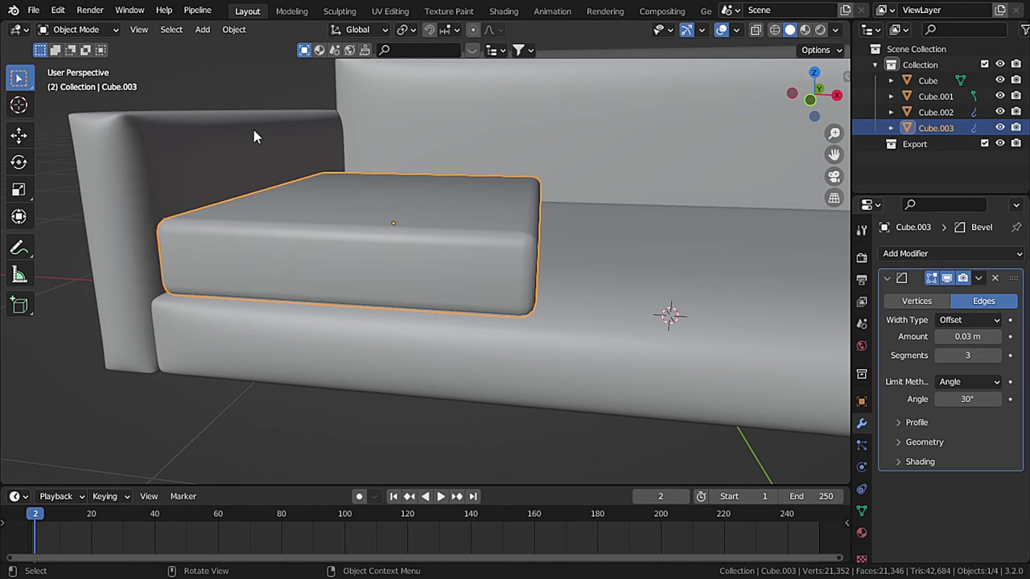
# Step: Add a Subdivision Surface modifier to the cushion block
pyautogui.click(925, 253)
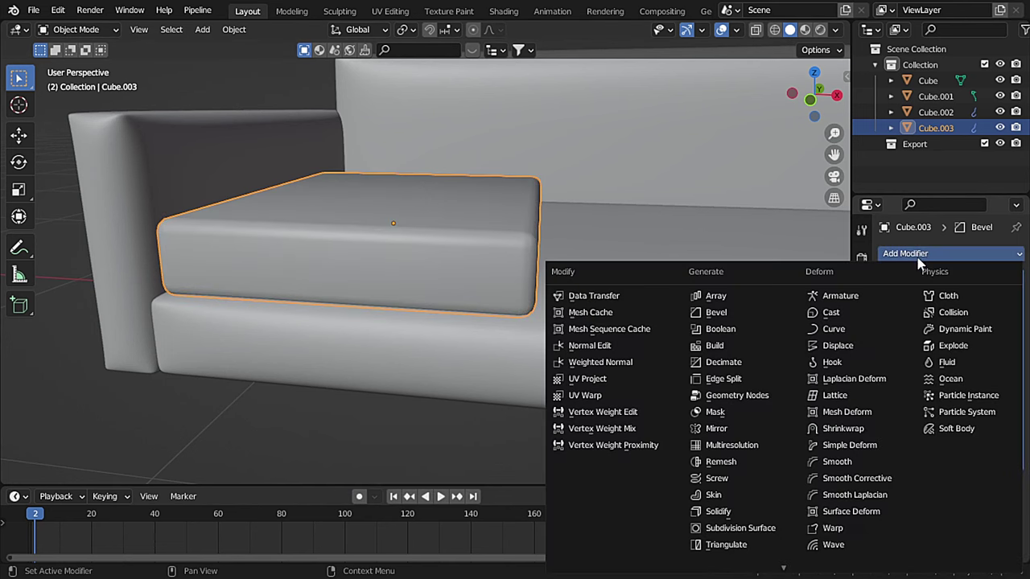
pyautogui.click(758, 527)
pyautogui.scroll(-1, 979, 445)
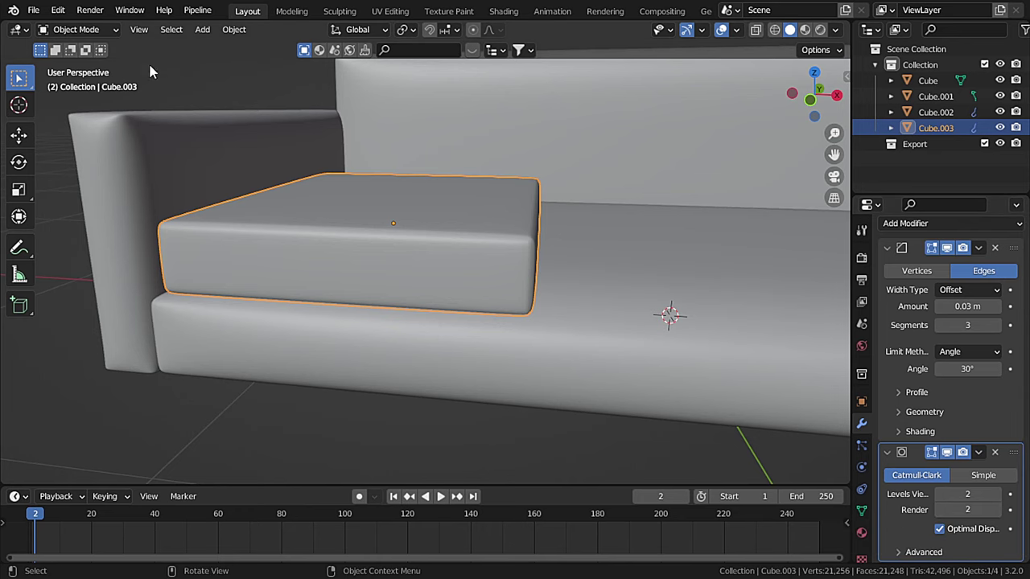
# Step: In Edit Mode, divide the cushion block across its width with 8 evenly spaced front-to-back loop cuts
pyautogui.click(77, 29)
pyautogui.click(76, 62)
pyautogui.moveTo(338, 265); pyautogui.dragTo(383, 278, button='middle')
pyautogui.click(383, 278)
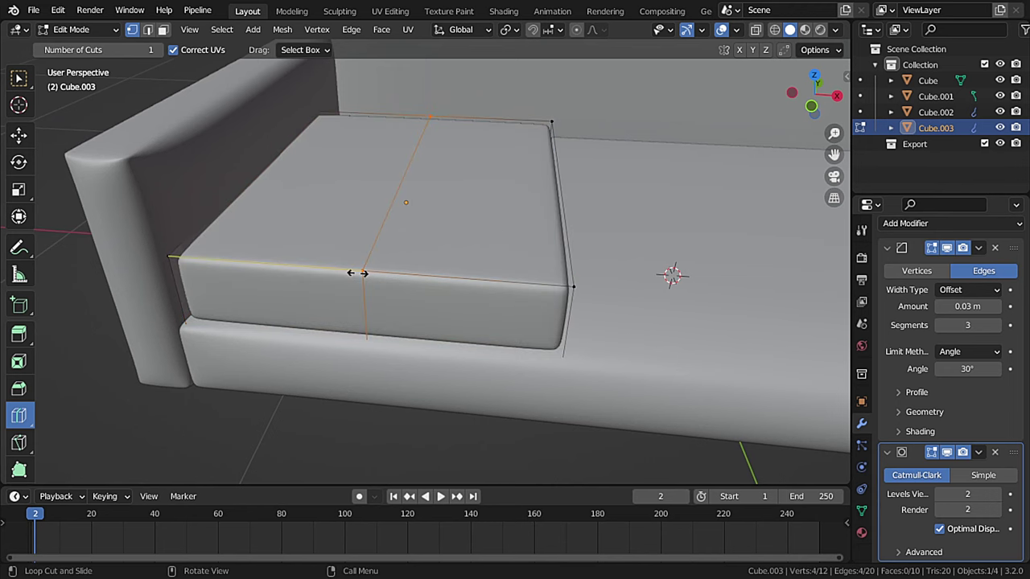
pyautogui.click(53, 472)
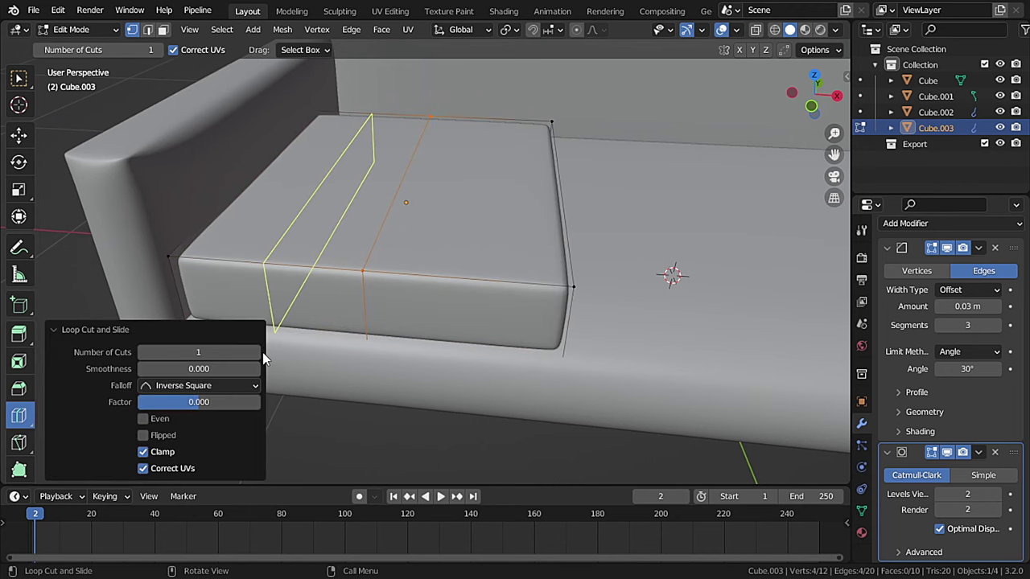
pyautogui.click(256, 354)
pyautogui.click(256, 354)
pyautogui.click(256, 353)
pyautogui.click(256, 354)
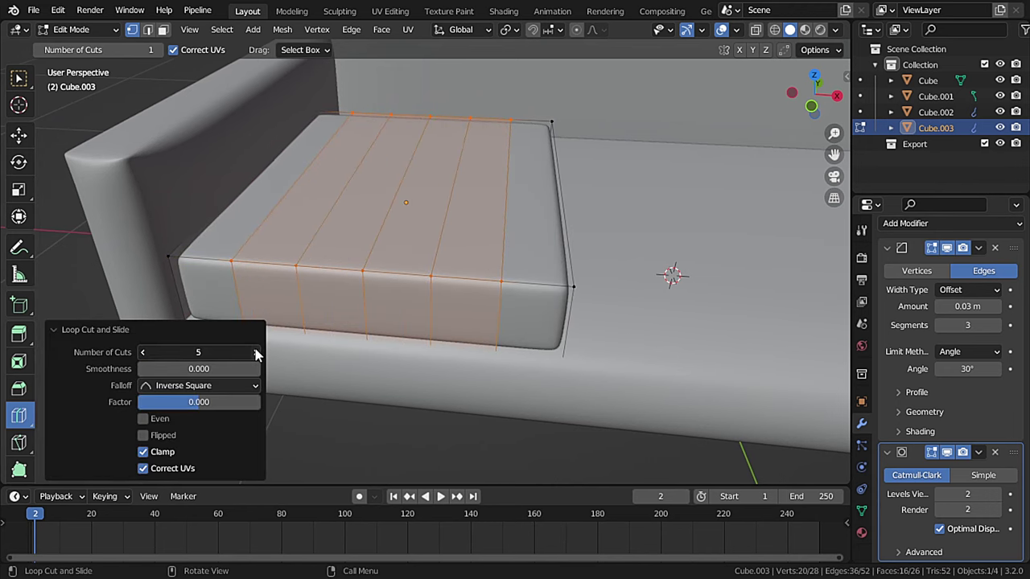
pyautogui.click(255, 354)
pyautogui.click(256, 354)
pyautogui.click(256, 354)
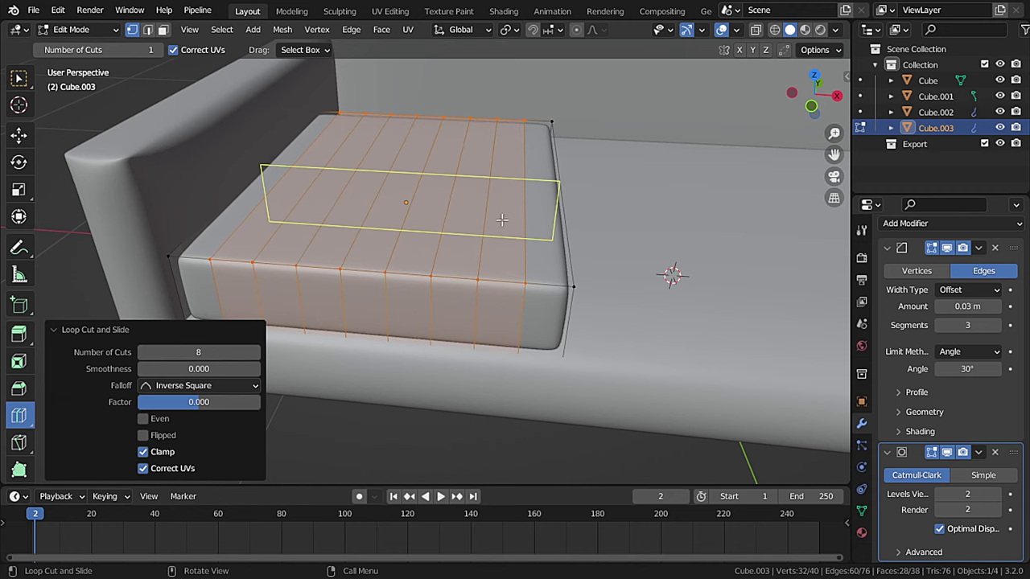
# Step: Add 7 evenly spaced loop cuts perpendicular to the first set on the cushion block and return to Object Mode
pyautogui.click(406, 206)
pyautogui.moveTo(406, 205); pyautogui.dragTo(306, 338, button='middle')
pyautogui.scroll(3, 298, 354)
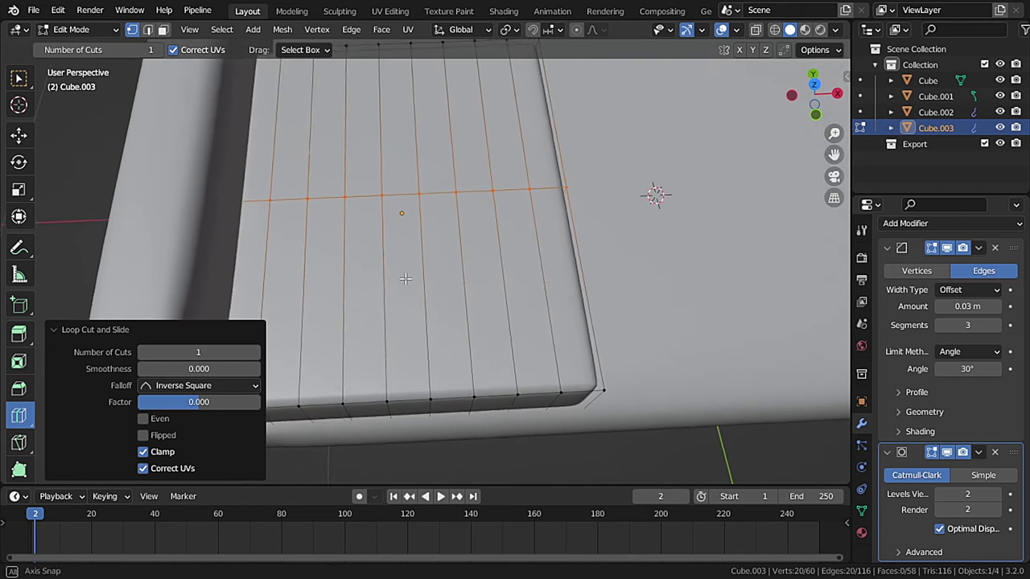
pyautogui.click(255, 354)
pyautogui.click(255, 354)
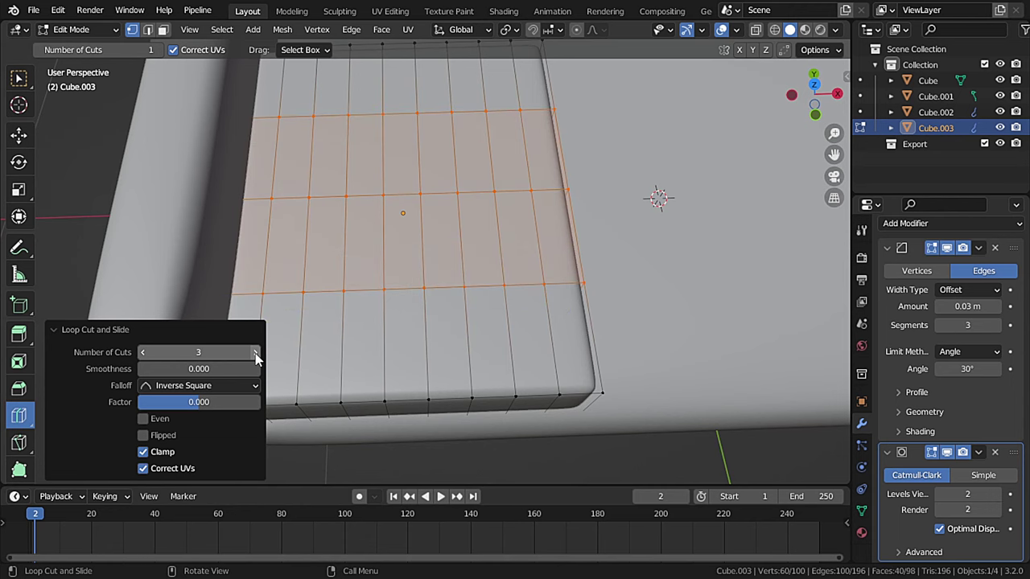
pyautogui.click(255, 354)
pyautogui.click(255, 354)
pyautogui.click(255, 354)
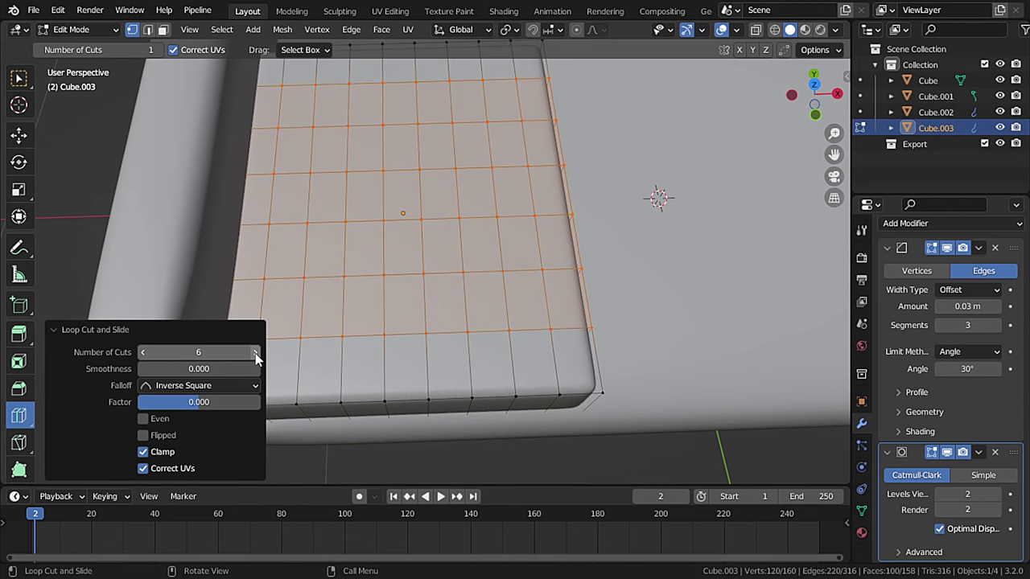
pyautogui.click(255, 354)
pyautogui.moveTo(407, 193); pyautogui.dragTo(413, 135, button='middle')
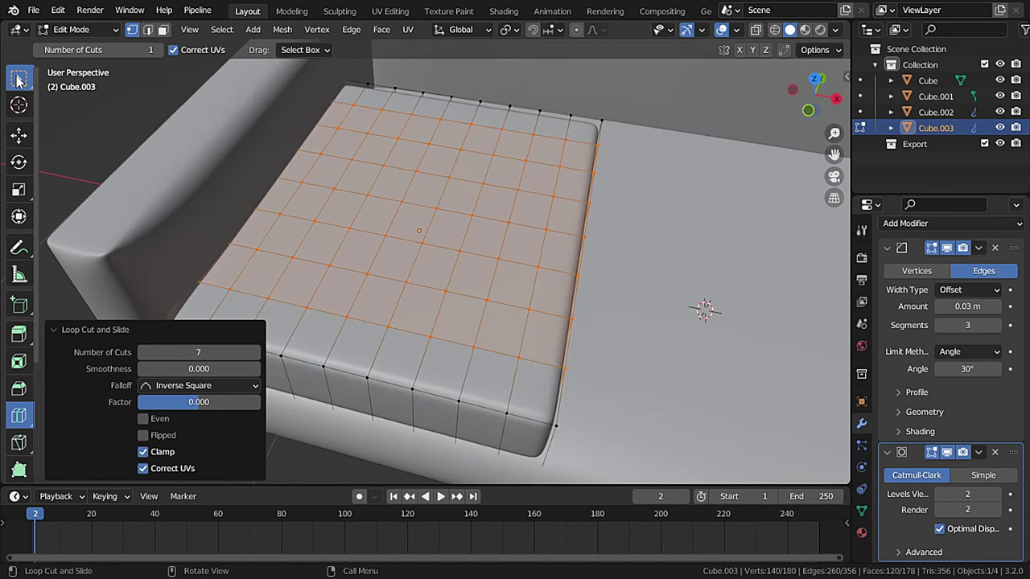
pyautogui.click(72, 29)
pyautogui.click(84, 46)
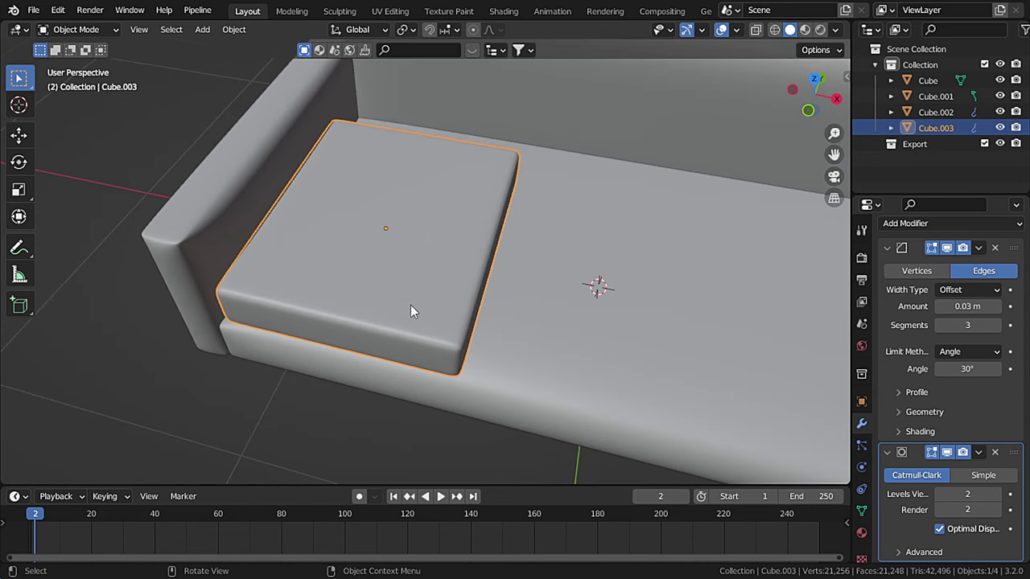
# Step: Add Cloth physics to the cushion block and enable Pressure with a value of 5
pyautogui.moveTo(410, 311); pyautogui.dragTo(460, 302, button='middle')
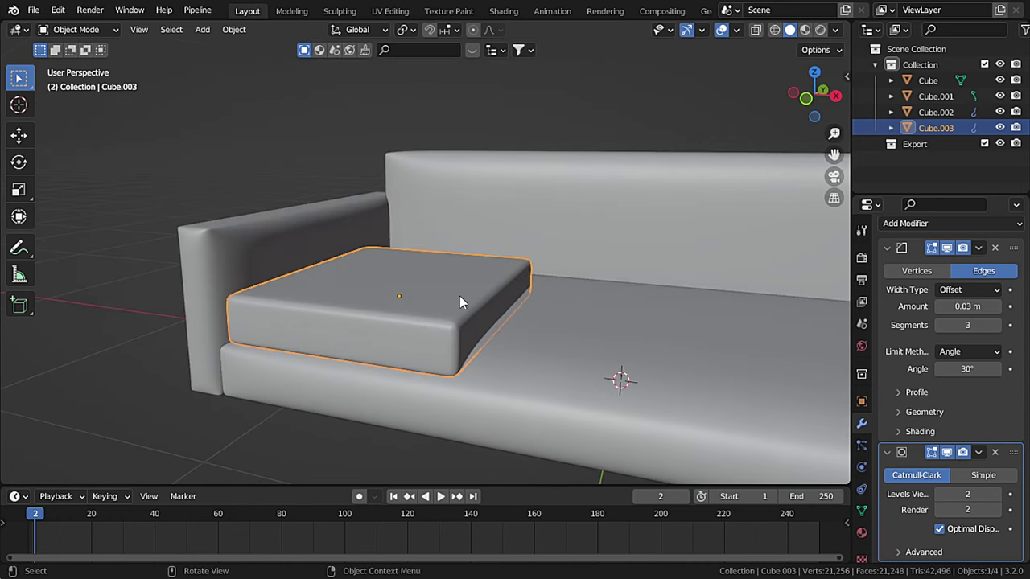
pyautogui.click(861, 466)
pyautogui.click(892, 286)
pyautogui.scroll(-5, 937, 431)
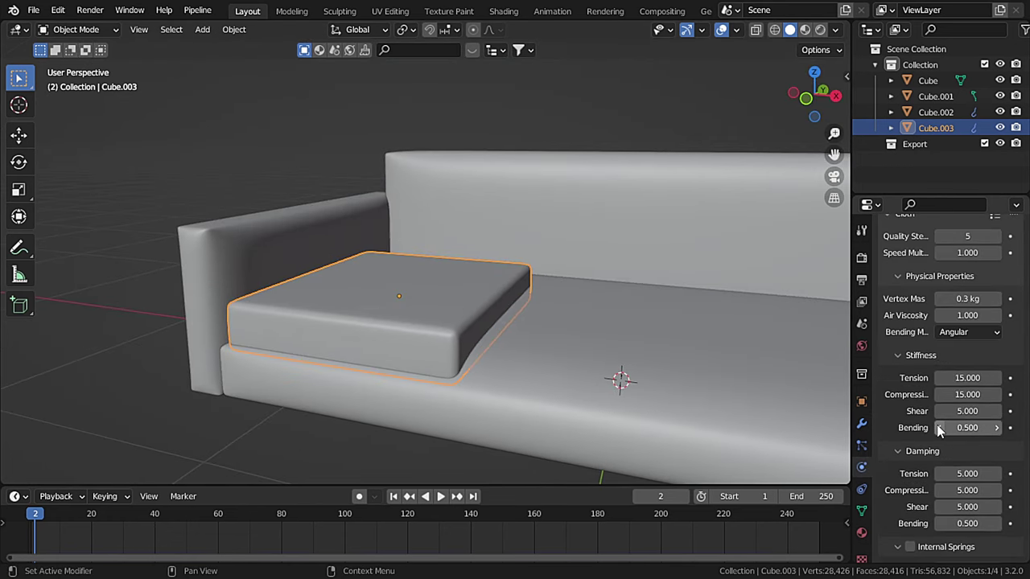
pyautogui.scroll(-5, 938, 431)
pyautogui.scroll(-5, 962, 416)
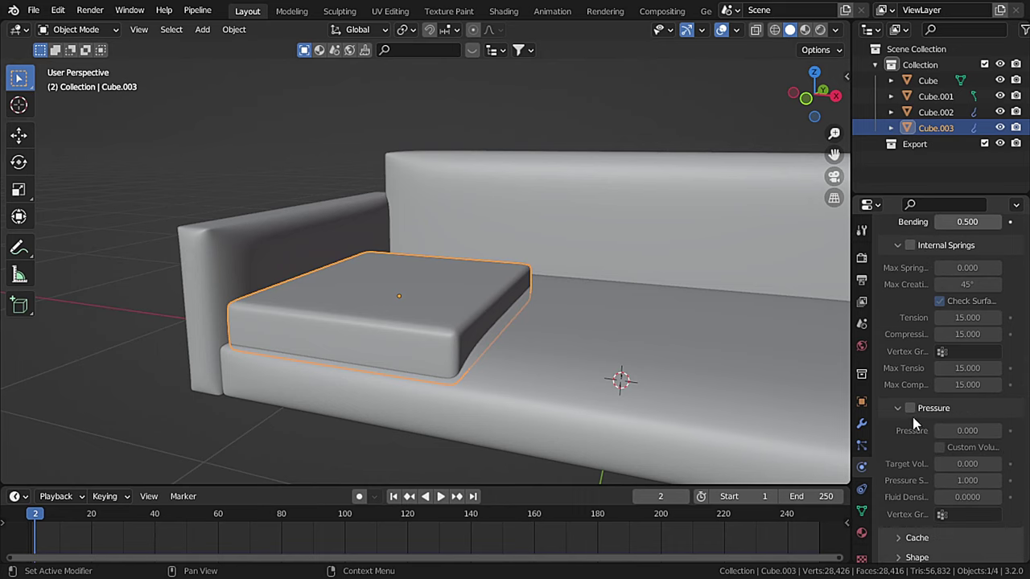
pyautogui.click(910, 408)
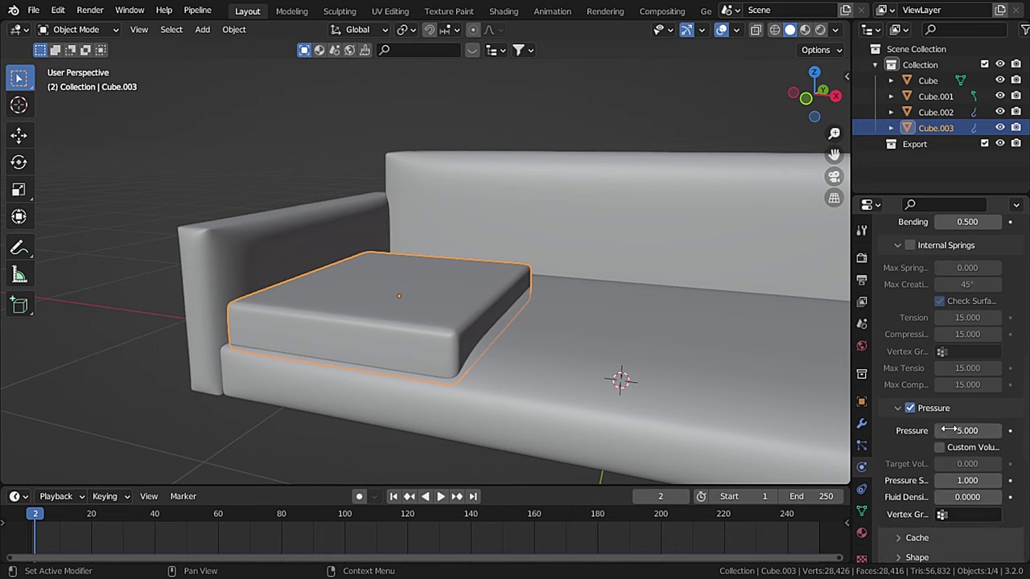
# Step: Set the cushion cloth's gravity field weight to 0, return the timeline to frame 0 and save the file
pyautogui.scroll(-9, 957, 434)
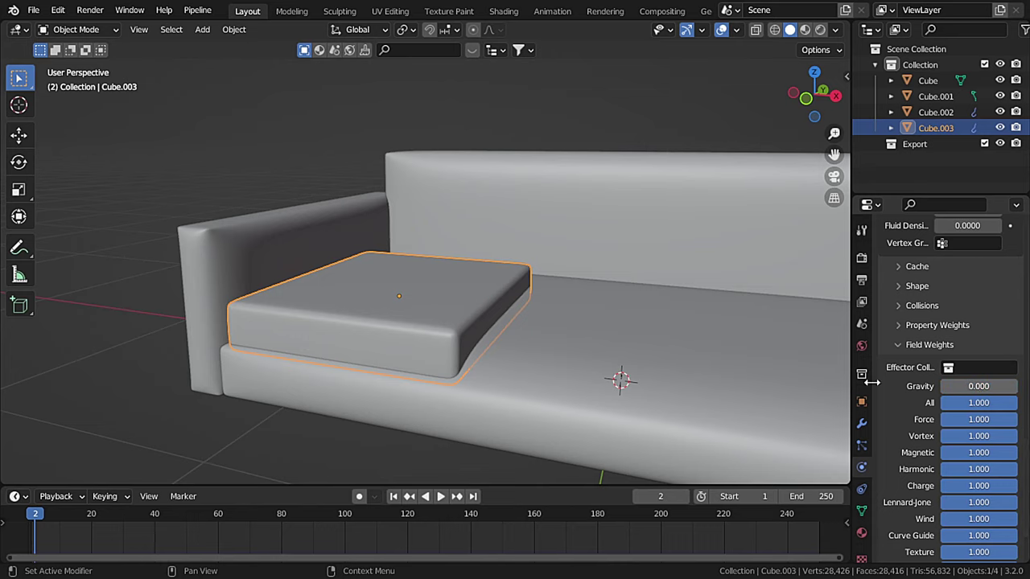
pyautogui.click(28, 513)
pyautogui.hotkey('ctrl', 's')
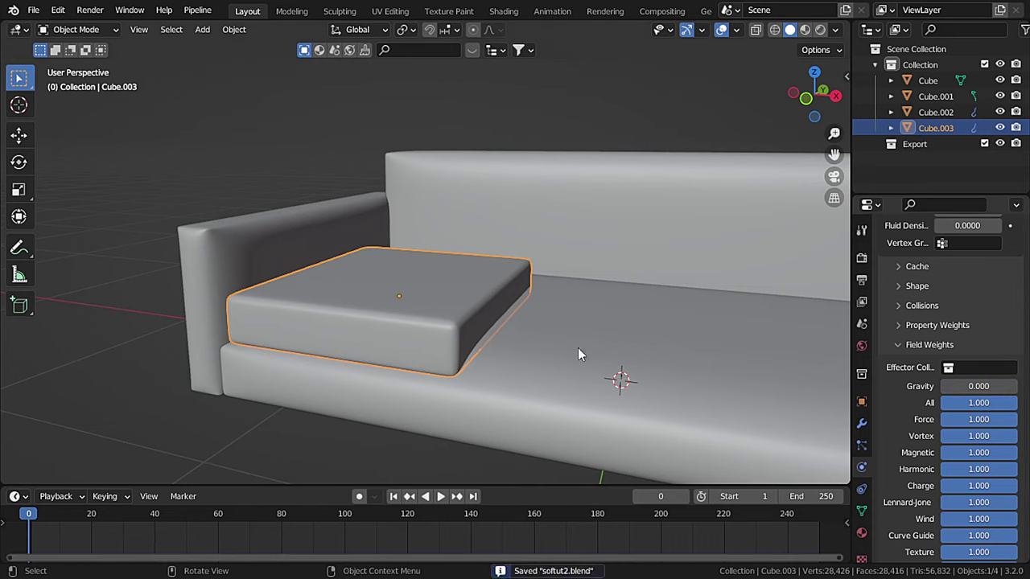
# Step: Run the cloth simulation to inflate the cushion, then step back to the lightly puffed shape at frame 3
pyautogui.click(442, 496)
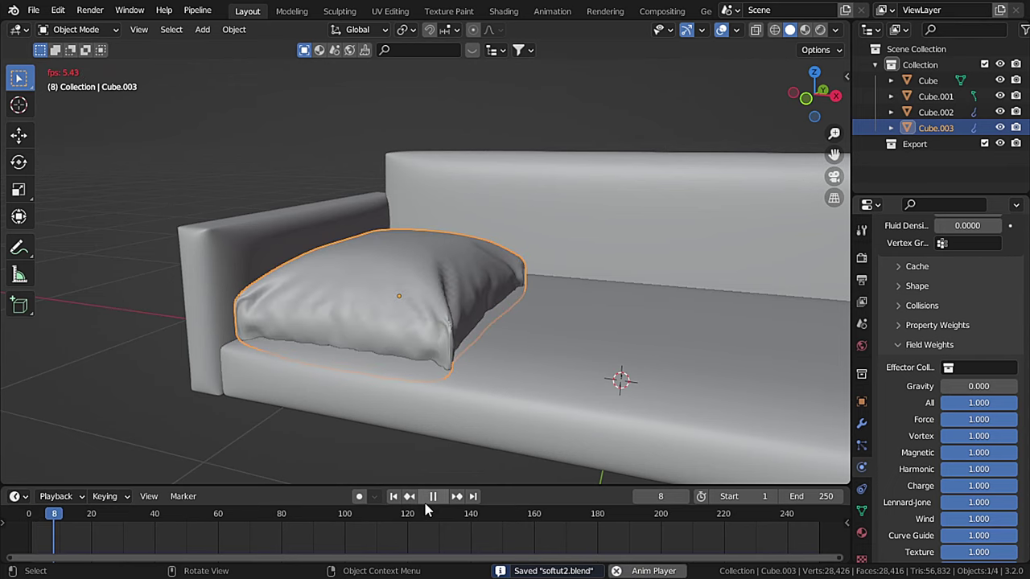
pyautogui.click(432, 496)
pyautogui.moveTo(378, 299); pyautogui.dragTo(428, 262, button='middle')
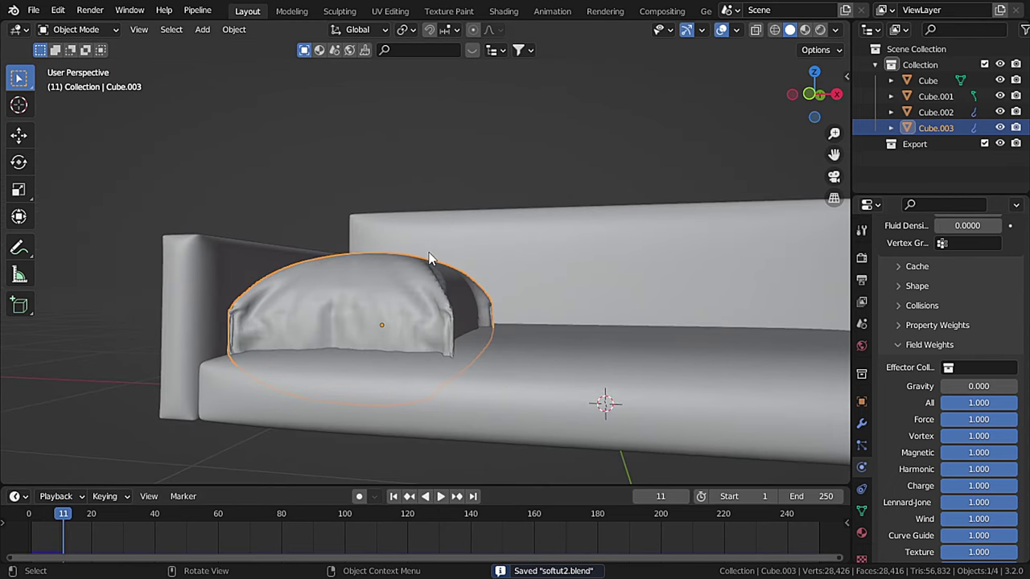
pyautogui.press('Left')
pyautogui.press('Left')
pyautogui.press('Left')
pyautogui.press('Left')
pyautogui.press('Left')
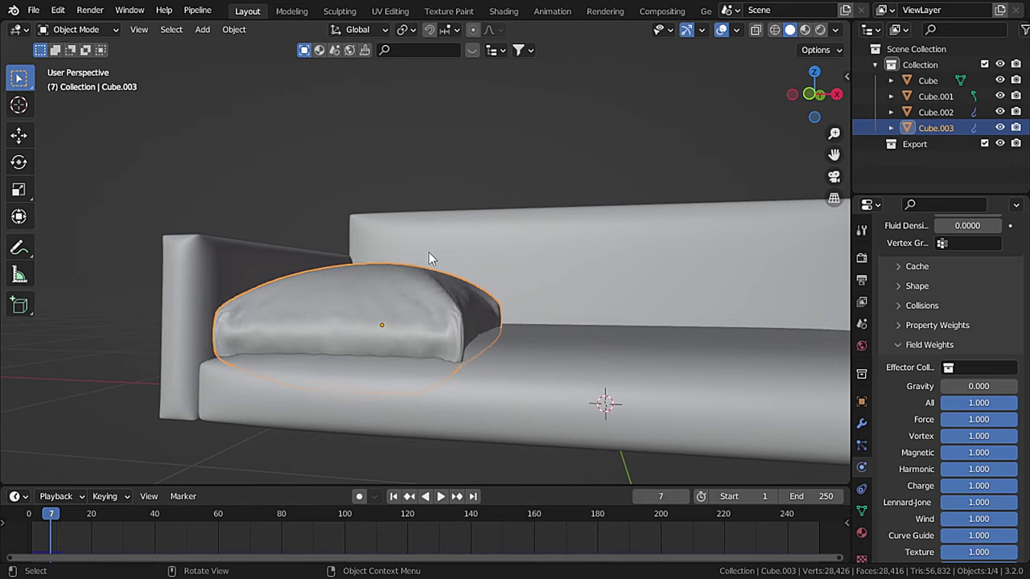
pyautogui.press('Left')
pyautogui.press('Left')
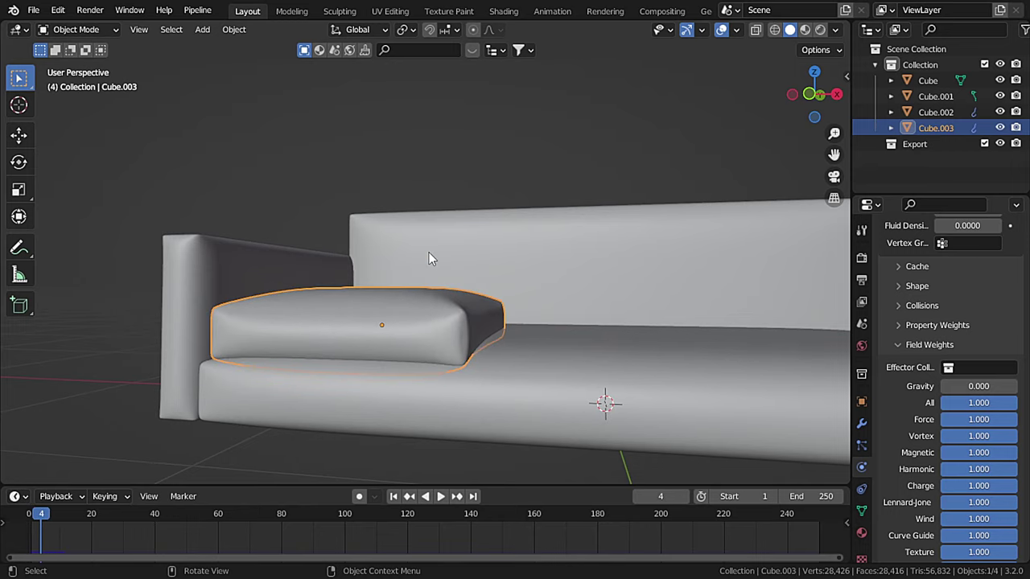
pyautogui.press('Left')
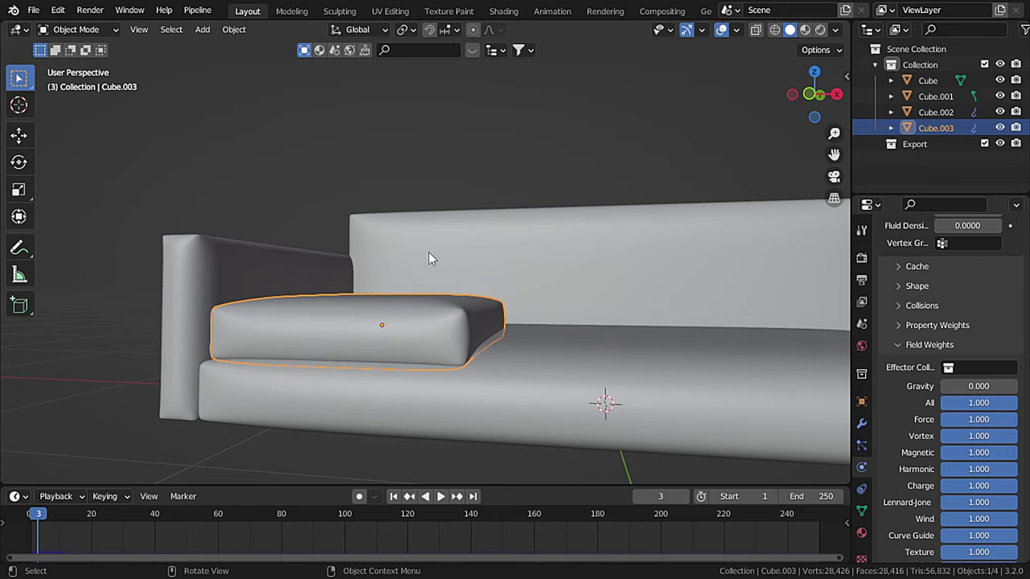
# Step: Apply the cushion's Bevel, Subdivision Surface and Cloth modifiers to bake in the inflated shape
pyautogui.moveTo(429, 257); pyautogui.dragTo(460, 246, button='middle')
pyautogui.click(860, 425)
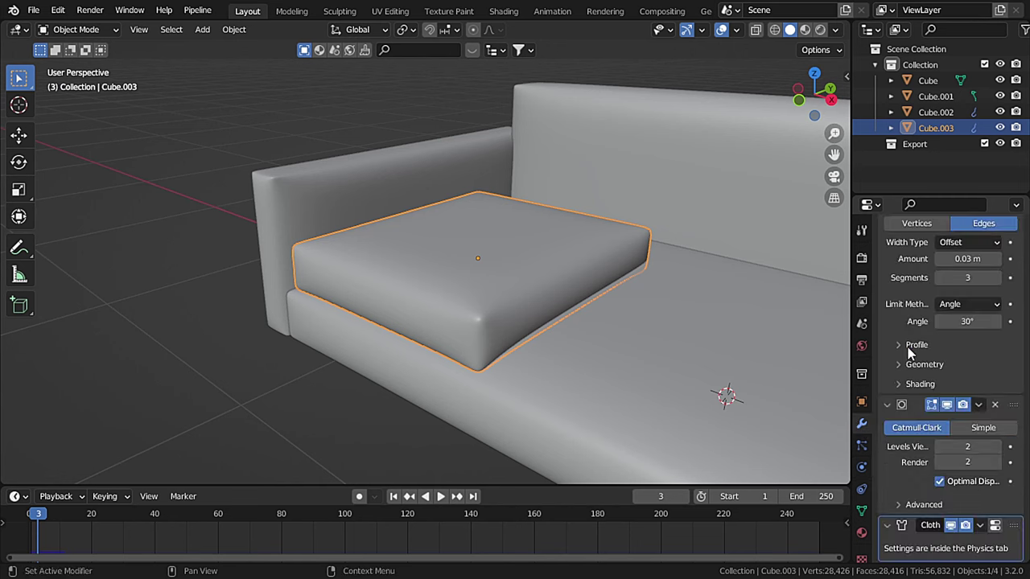
pyautogui.scroll(3, 967, 266)
pyautogui.click(978, 277)
pyautogui.click(941, 297)
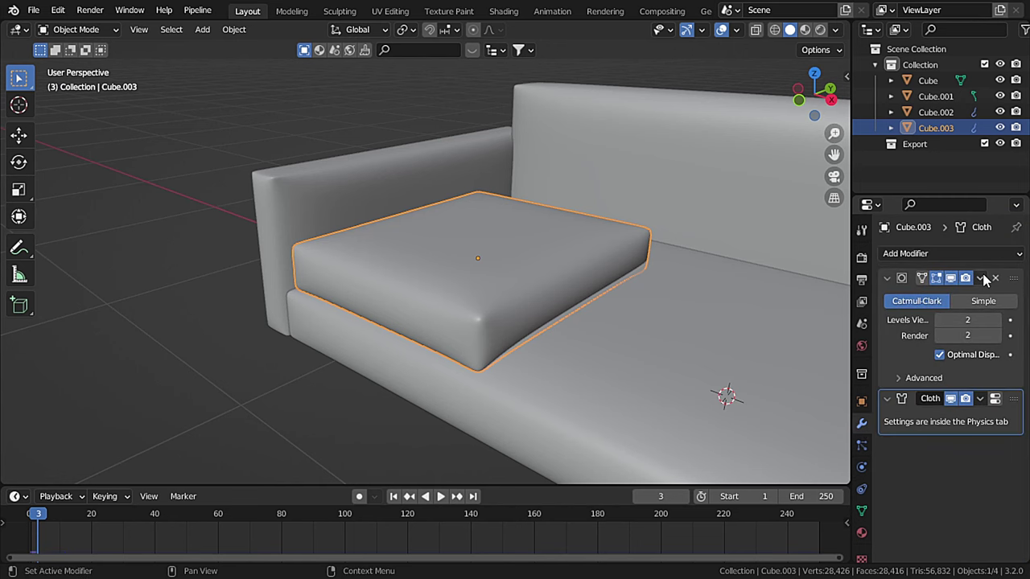
pyautogui.click(980, 278)
pyautogui.click(937, 296)
# Step: Duplicate the cushion and move the copy 1.5651 m along X, up against the opposite armrest
pyautogui.press('KP_1')
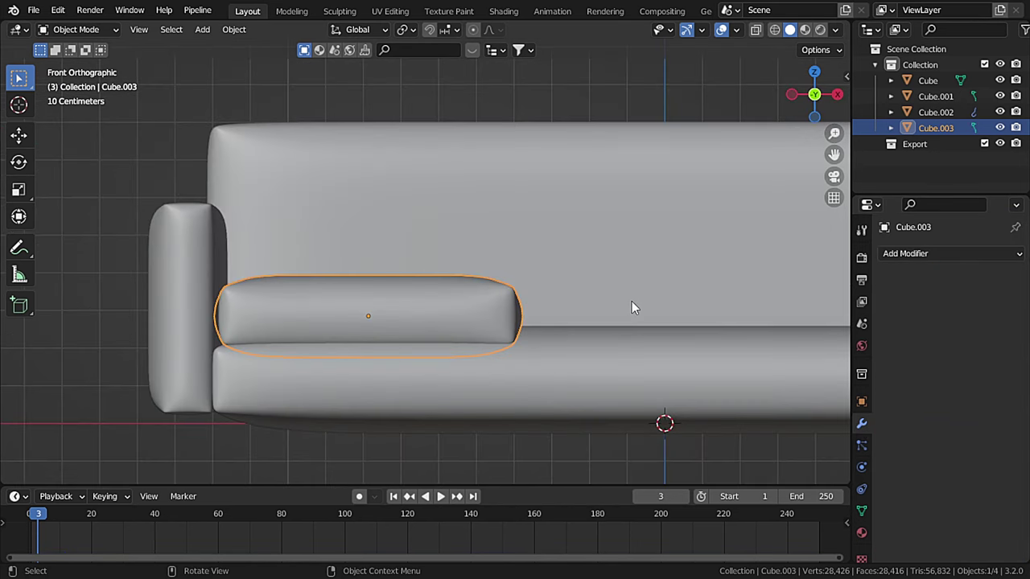
pyautogui.scroll(-4, 563, 273)
pyautogui.press('KP_7')
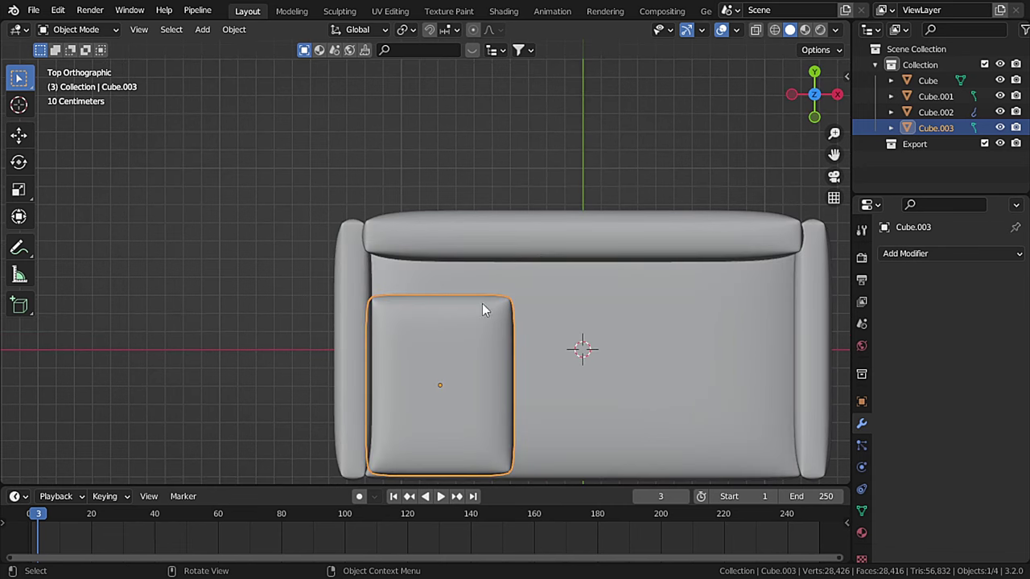
pyautogui.keyDown('shift'); pyautogui.moveTo(483, 306); pyautogui.dragTo(465, 228, button='middle'); pyautogui.keyUp('shift')
pyautogui.hotkey('shift', 'd')
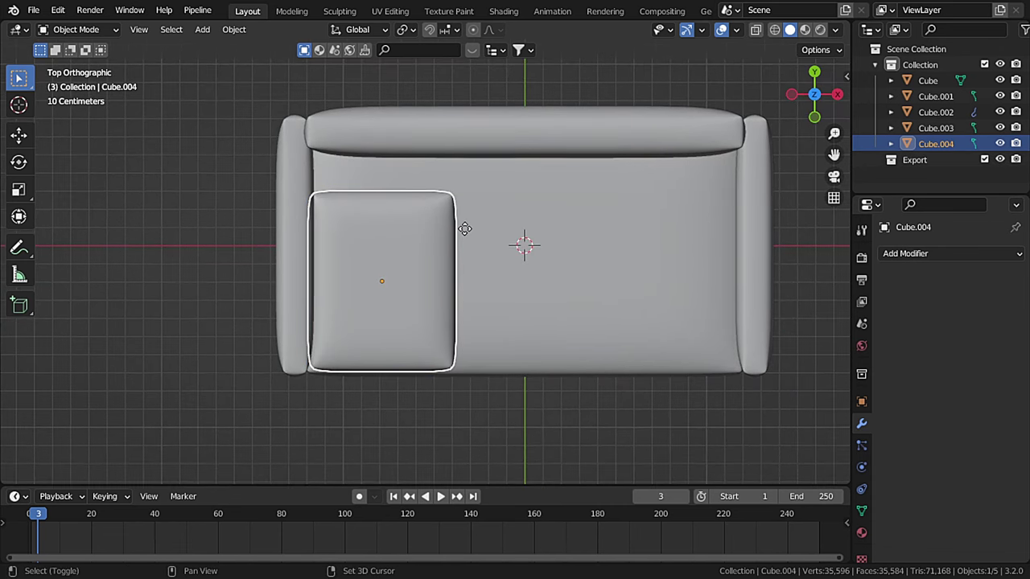
pyautogui.press('x')
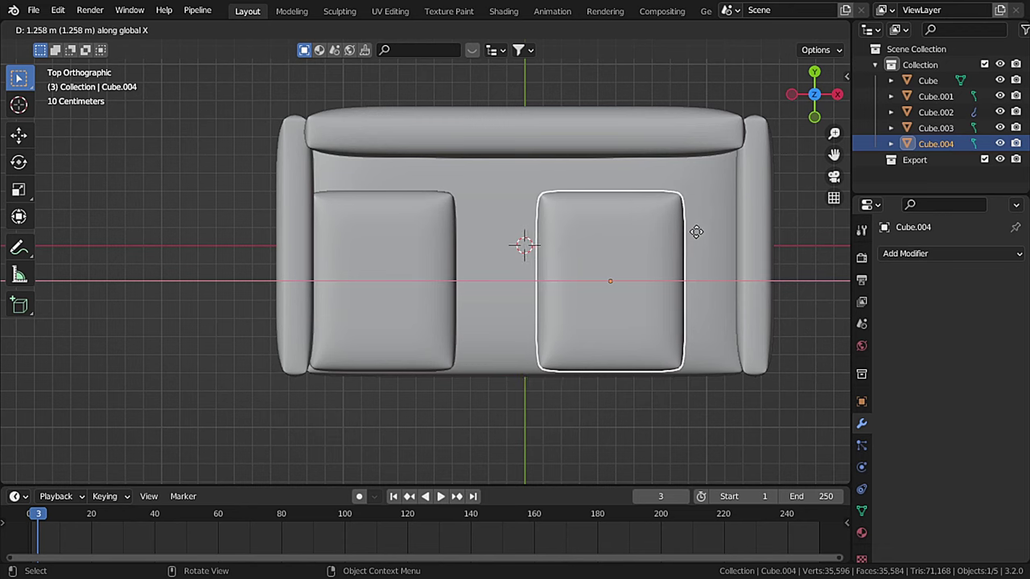
pyautogui.click(748, 240)
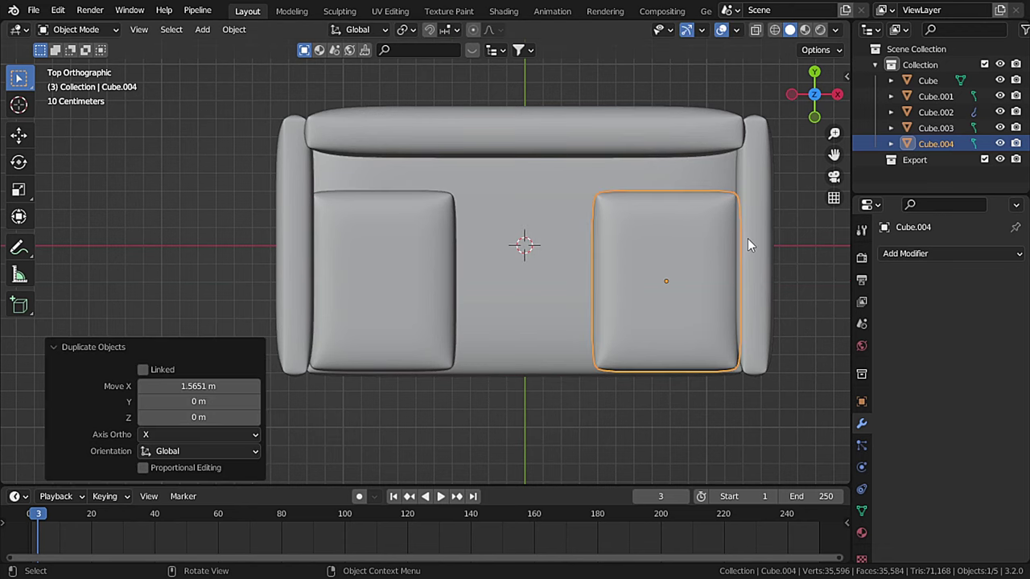
# Step: Duplicate the second cushion and move the copy -0.77219 m along X into the gap between the two cushions
pyautogui.hotkey('shift', 'd')
pyautogui.press('x')
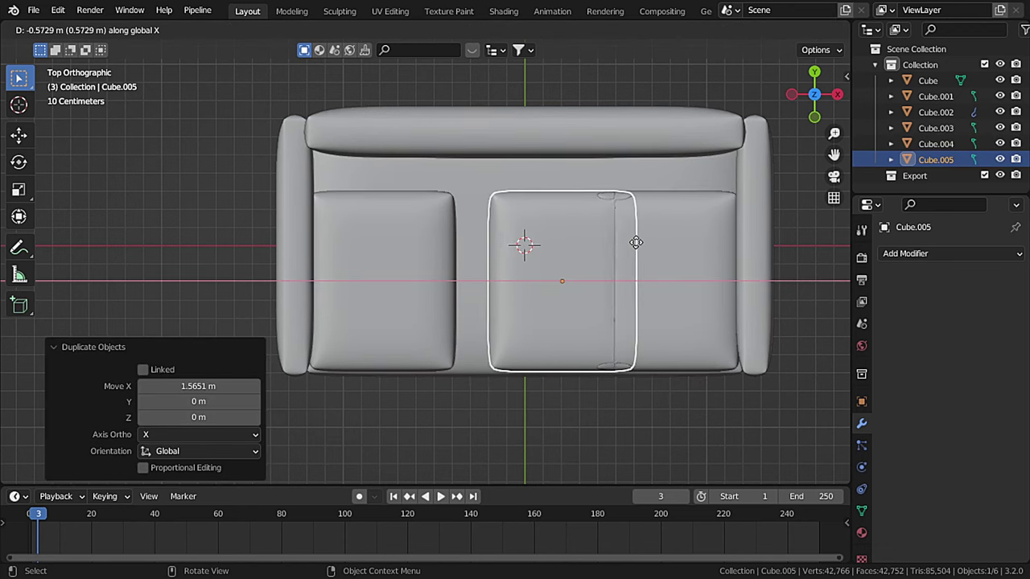
pyautogui.click(585, 282)
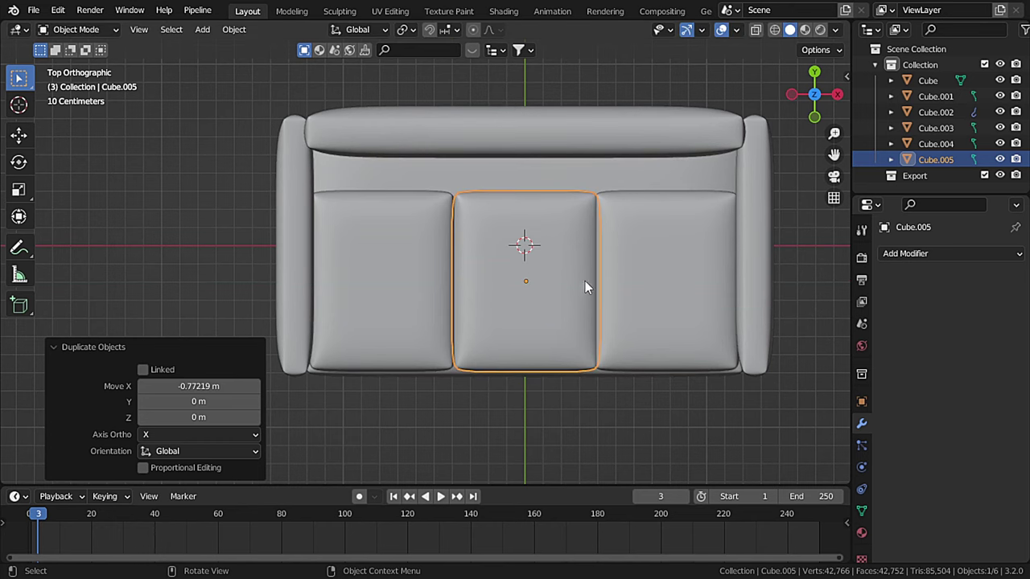
# Step: Try to scale the middle cushion along X
pyautogui.moveTo(585, 281); pyautogui.dragTo(186, 172, button='middle')
pyautogui.click(185, 172)
pyautogui.moveTo(478, 317); pyautogui.dragTo(619, 313, button='middle')
pyautogui.click(552, 315)
pyautogui.press('s')
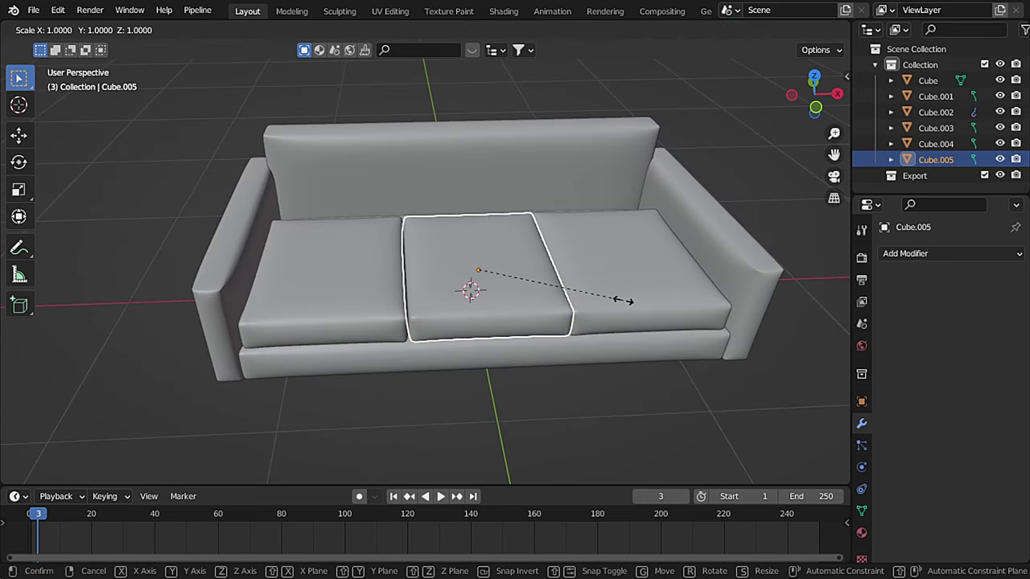
pyautogui.press('x')
pyautogui.click(693, 287)
pyautogui.hotkey('ctrl', 'z')
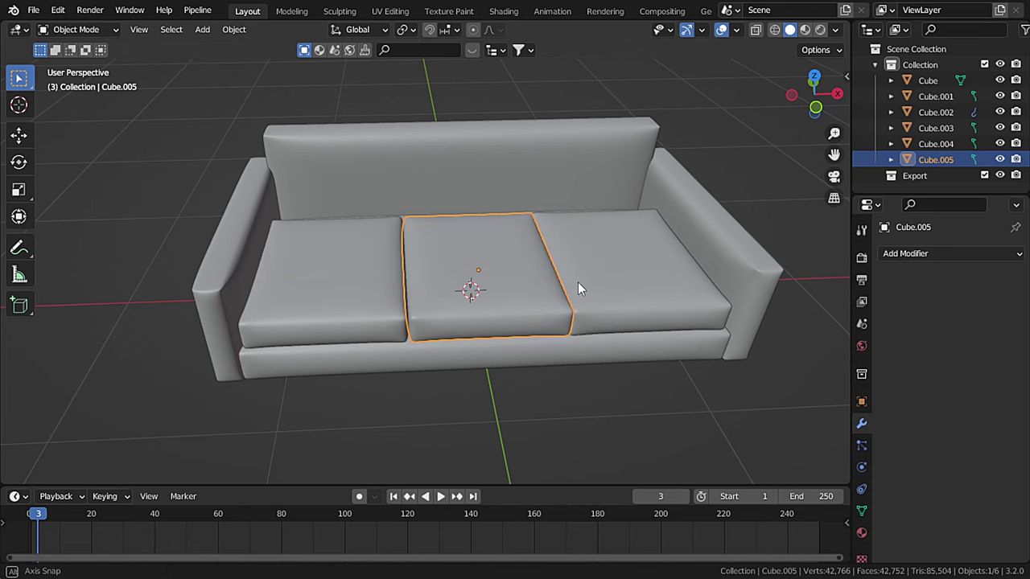
# Step: Move the middle seat cushion about -0.018 m along X to centre it between its neighbours, and save the file
pyautogui.scroll(4, 569, 275)
pyautogui.moveTo(569, 274); pyautogui.dragTo(629, 260, button='middle')
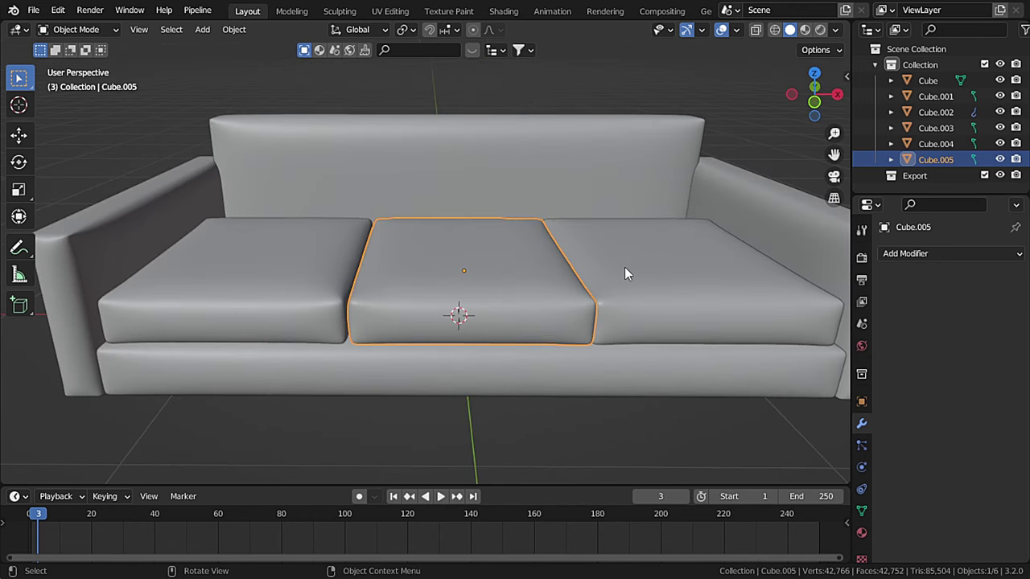
pyautogui.press('g')
pyautogui.press('x')
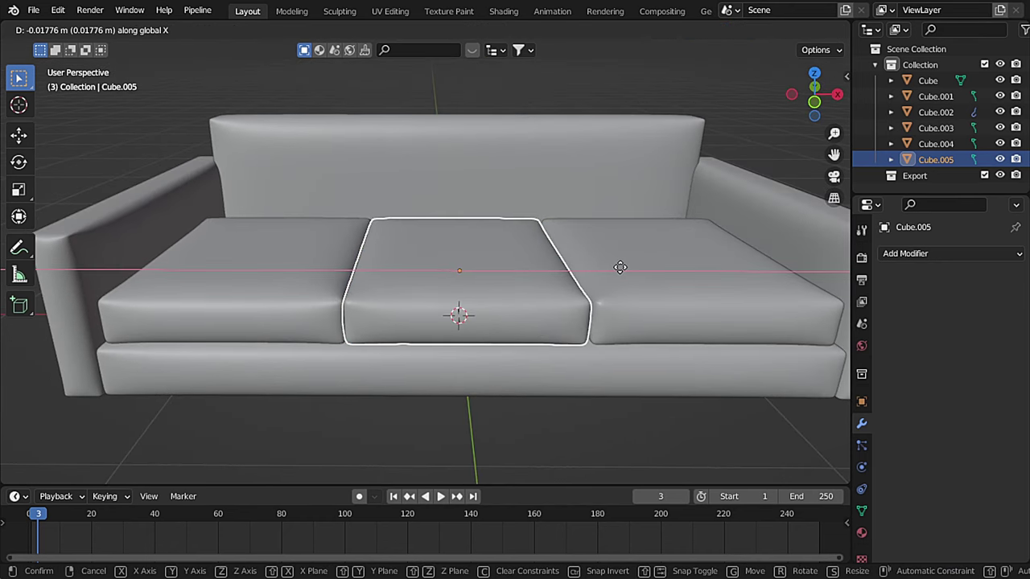
pyautogui.click(619, 267)
pyautogui.moveTo(618, 271); pyautogui.dragTo(547, 424, button='middle')
pyautogui.click(547, 425)
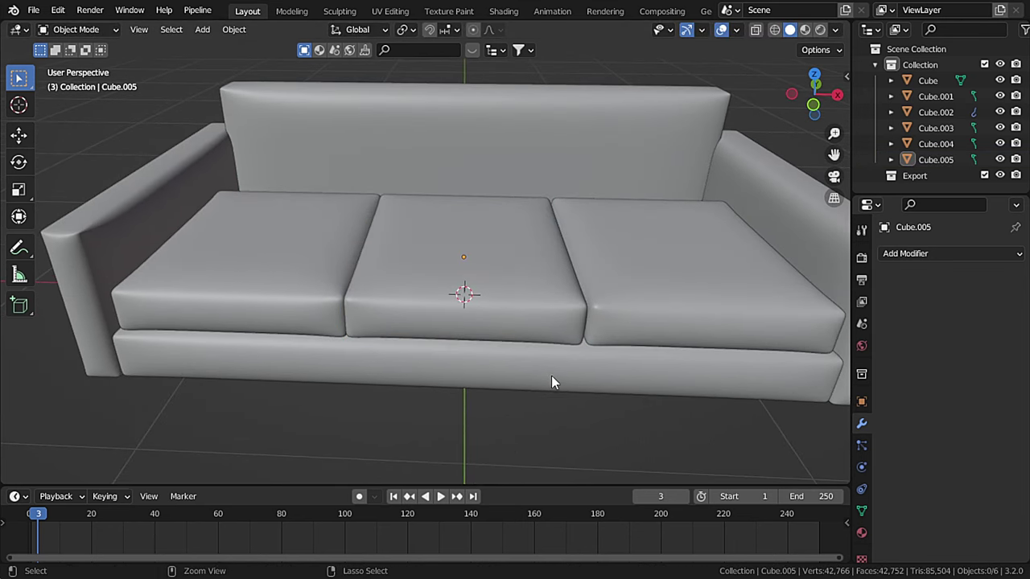
pyautogui.hotkey('ctrl', 's')
# Step: Duplicate the middle seat cushion and rotate the copy 90° about X so that it stands upright
pyautogui.click(526, 259)
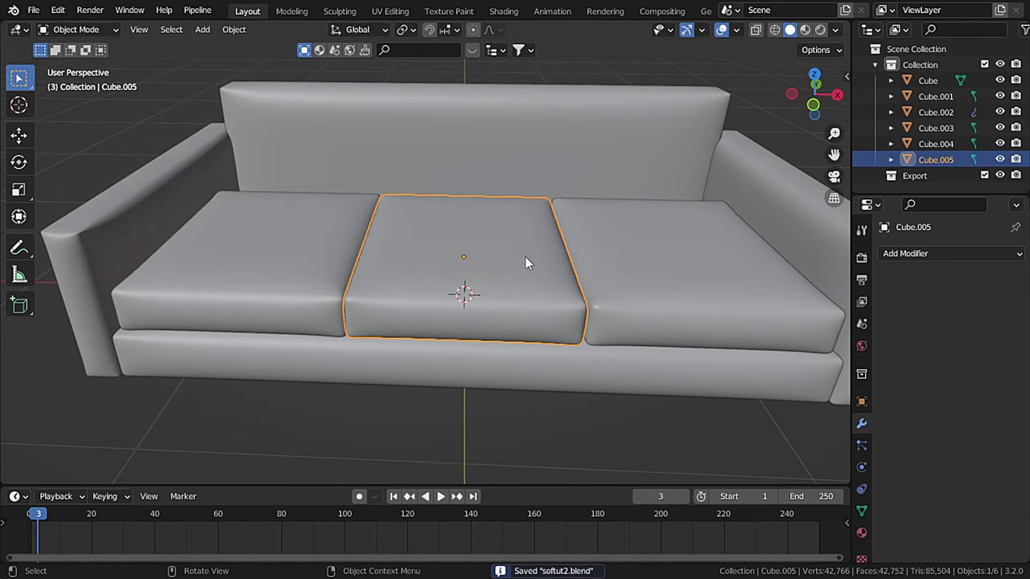
pyautogui.moveTo(525, 257); pyautogui.dragTo(439, 344, button='middle')
pyautogui.hotkey('shift', 'd')
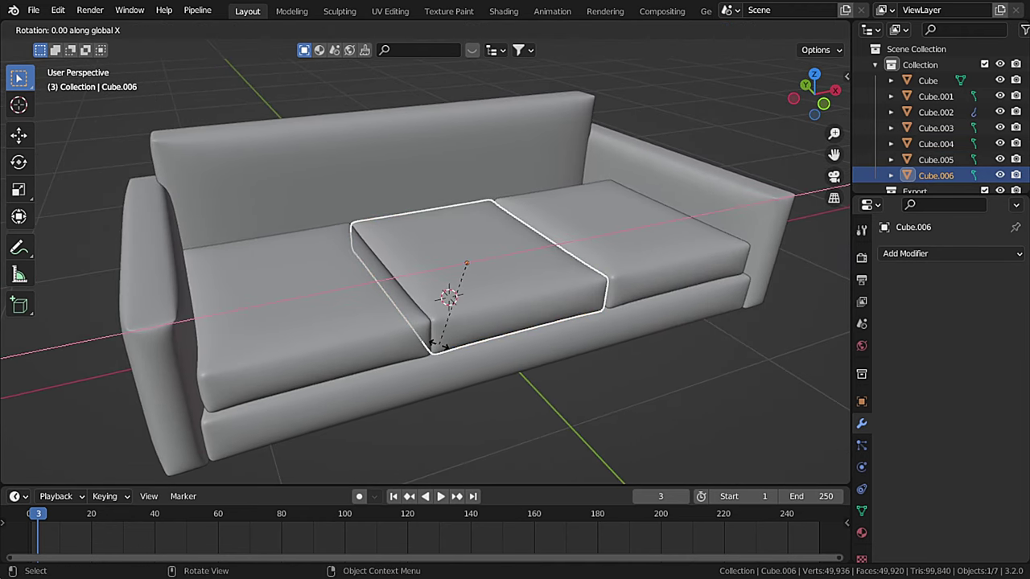
pyautogui.write('90')
pyautogui.press('Return')
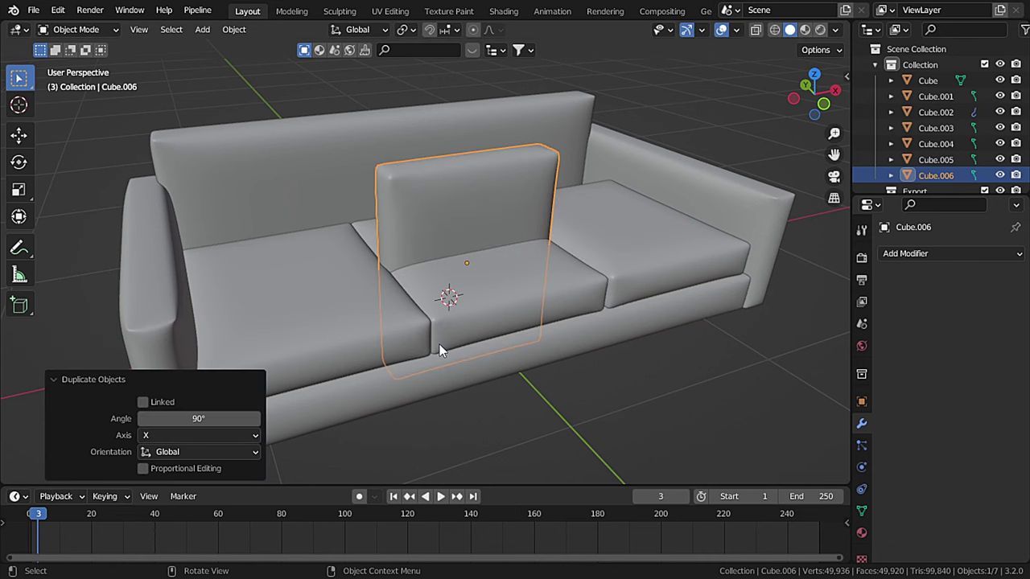
# Step: Move the upright cushion 0.59516 m along Y, up against the sofa's backrest
pyautogui.press('KP_7')
pyautogui.keyDown('shift'); pyautogui.moveTo(510, 240); pyautogui.dragTo(458, 375, button='middle'); pyautogui.keyUp('shift')
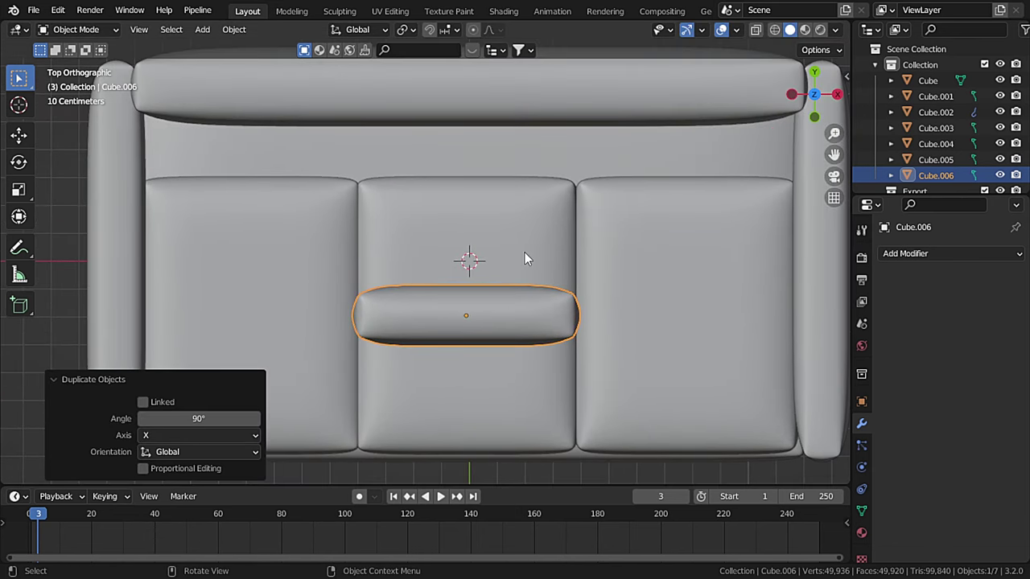
pyautogui.press('g')
pyautogui.press('y')
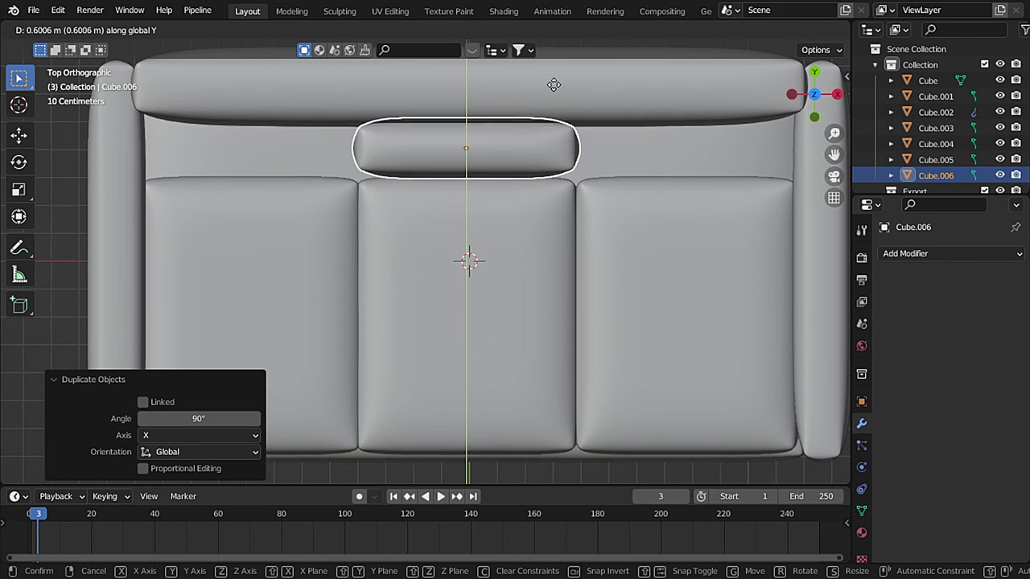
pyautogui.click(553, 86)
# Step: Raise the upright back cushion 0.33545 m along Z
pyautogui.press('KP_1')
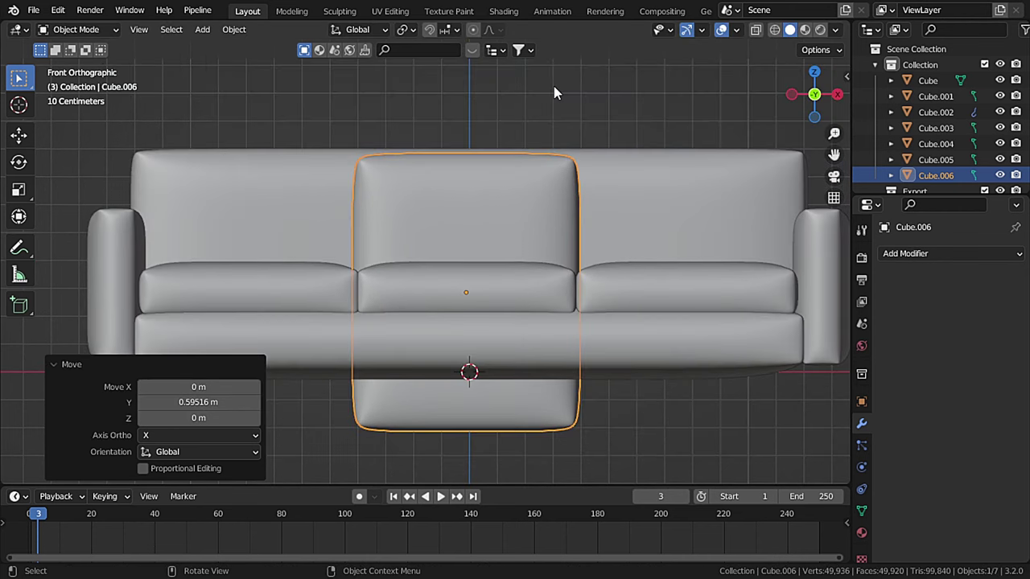
pyautogui.press('g')
pyautogui.press('z')
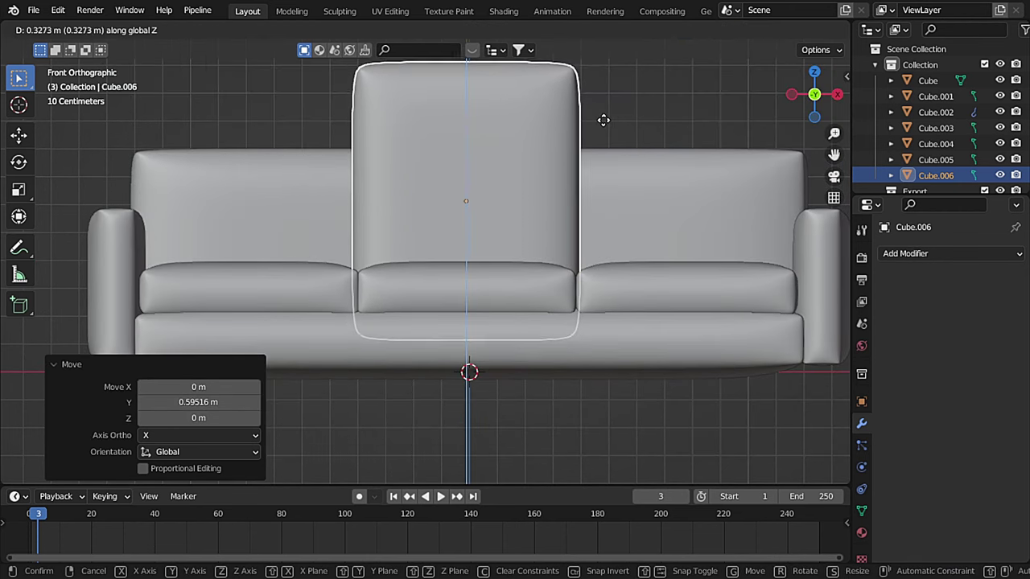
pyautogui.click(605, 119)
# Step: Scale the back cushion to 0.627 along Z and move it -0.083864 m along Z behind the seat cushion
pyautogui.press('s')
pyautogui.press('z')
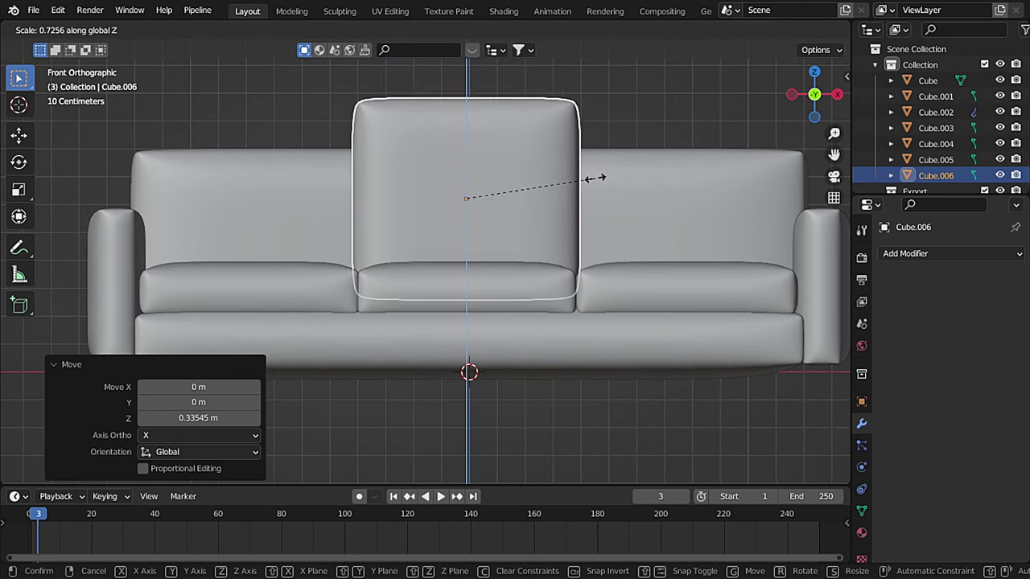
pyautogui.click(577, 182)
pyautogui.press('g')
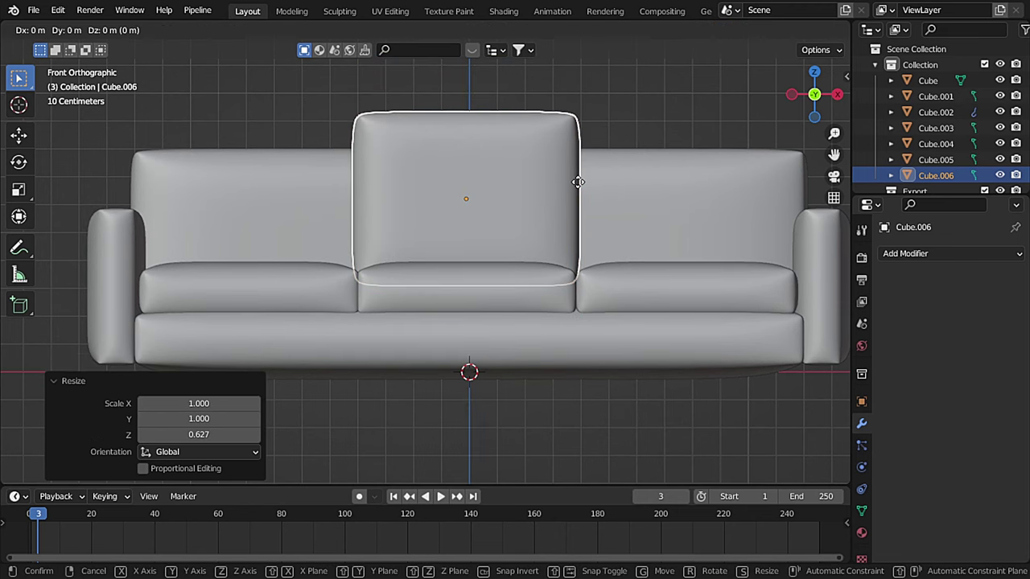
pyautogui.press('z')
pyautogui.click(576, 187)
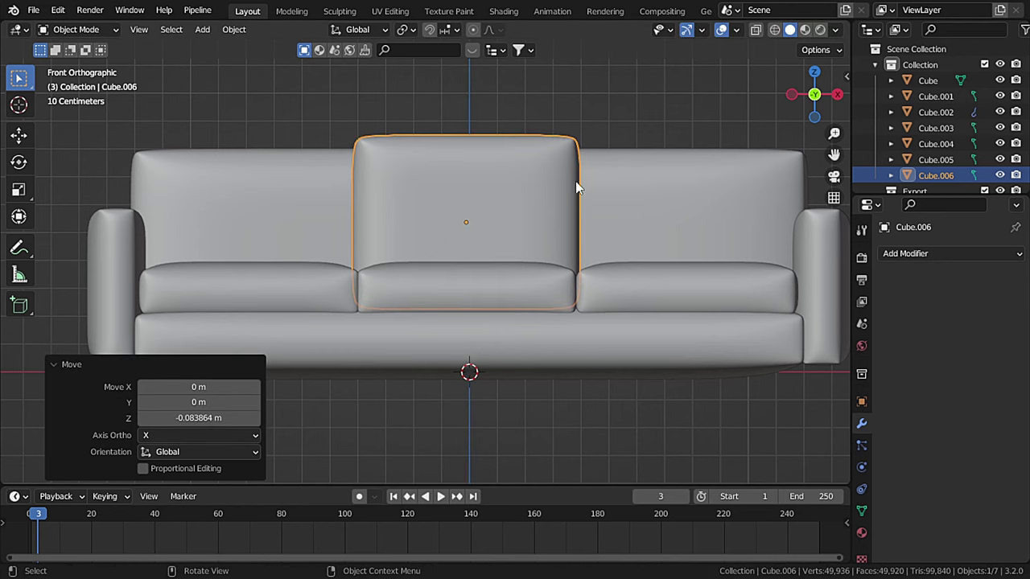
# Step: Scale the back cushion by 1.072 along Z and raise it 0.010821 m
pyautogui.press('s')
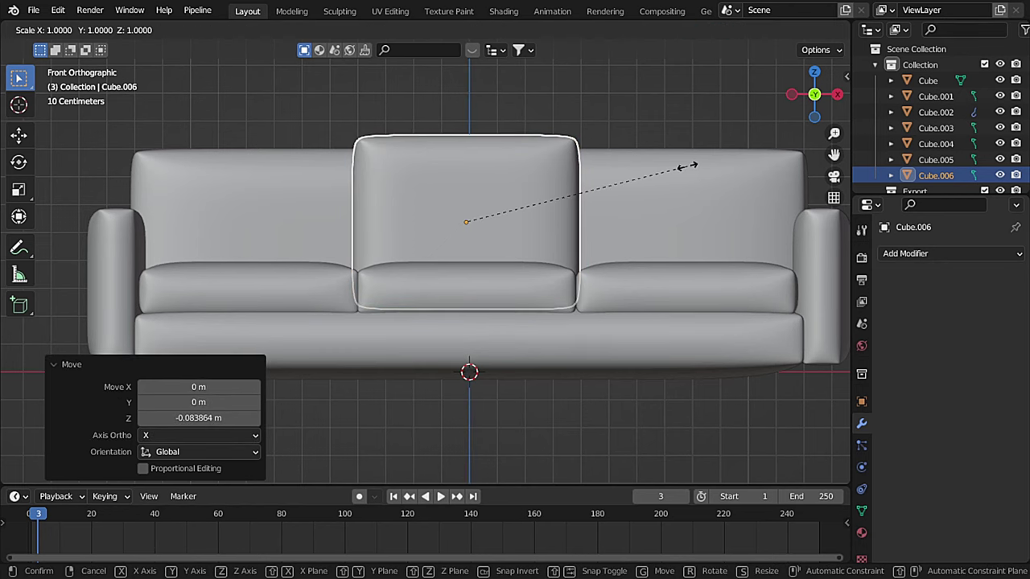
pyautogui.press('z')
pyautogui.click(703, 168)
pyautogui.press('g')
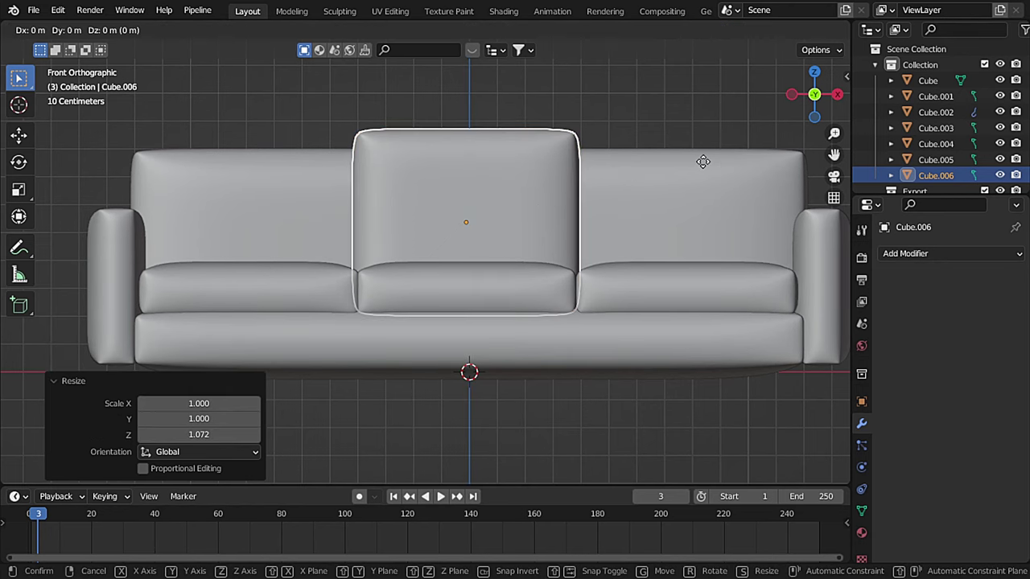
pyautogui.press('z')
pyautogui.click(709, 158)
pyautogui.moveTo(708, 159); pyautogui.dragTo(537, 219, button='middle')
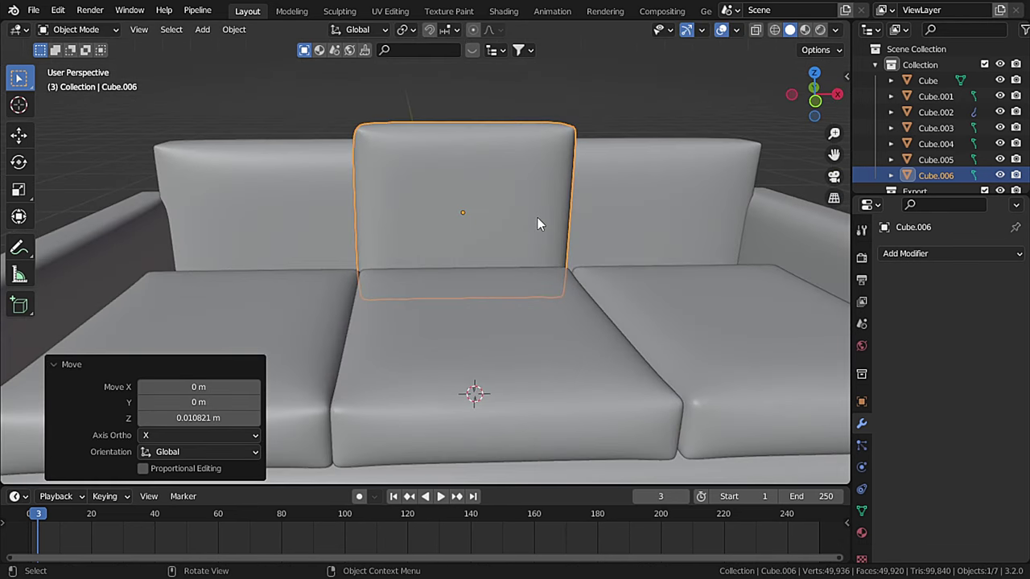
# Step: Scale the back cushion by 1.108 along Z, raise it 0.040579 m, and save the file
pyautogui.press('KP_1')
pyautogui.press('s')
pyautogui.press('z')
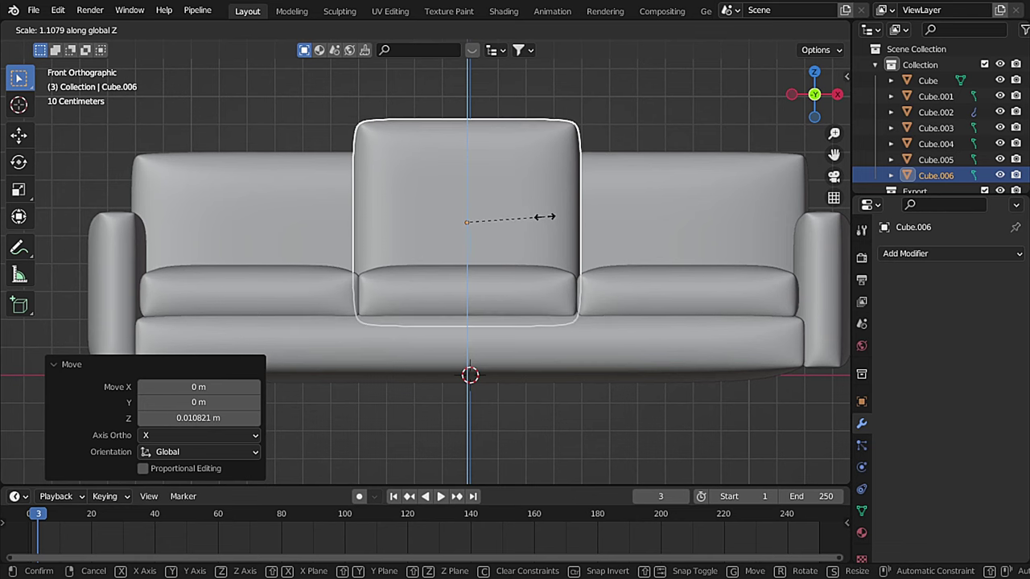
pyautogui.click(545, 217)
pyautogui.press('g')
pyautogui.press('z')
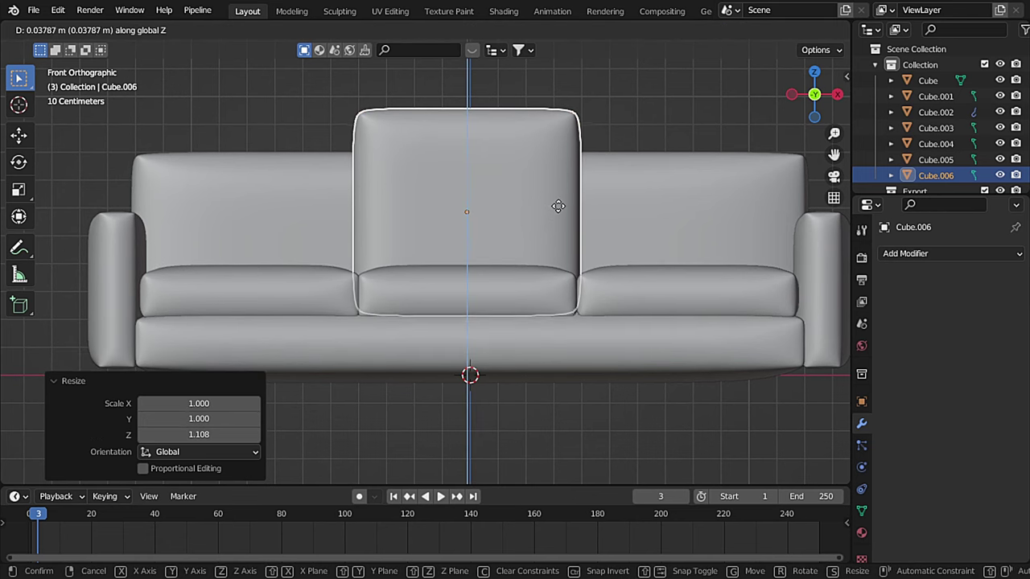
pyautogui.click(556, 203)
pyautogui.hotkey('ctrl', 's')
# Step: Duplicate the back cushion and move the copy along negative X, behind the left seat cushion
pyautogui.moveTo(553, 210); pyautogui.dragTo(479, 310, button='middle')
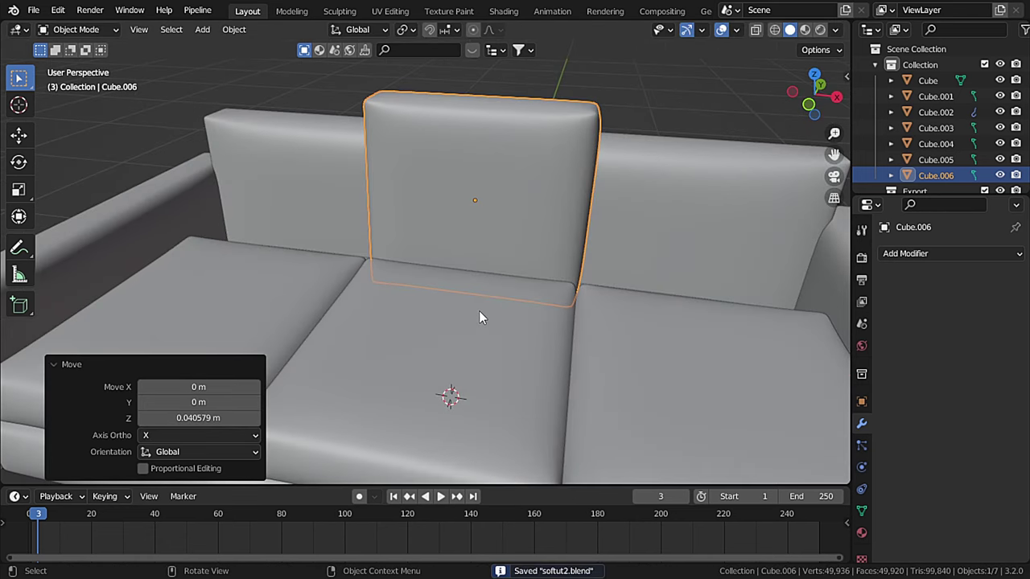
pyautogui.press('KP_7')
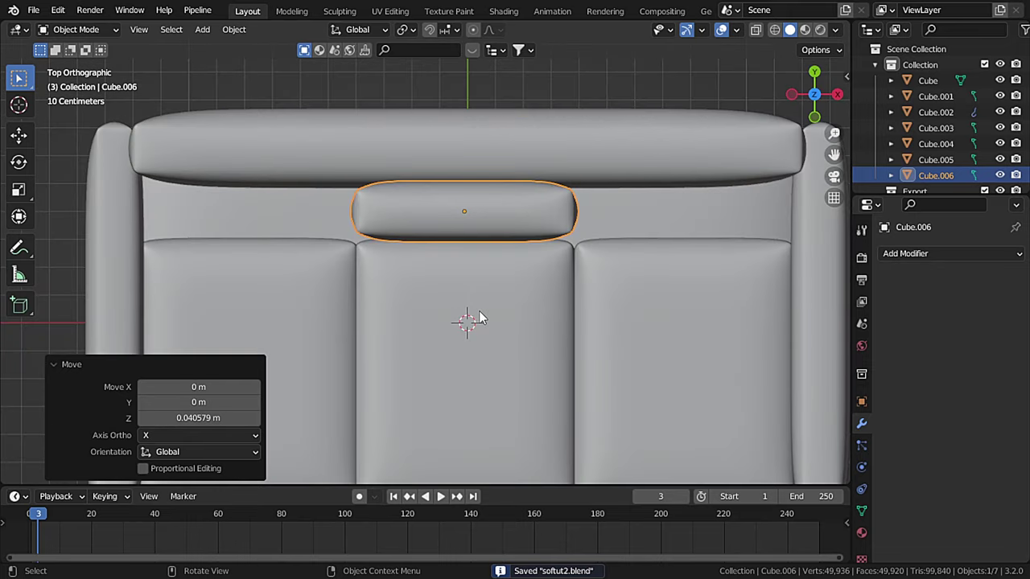
pyautogui.hotkey('shift', 'd')
pyautogui.press('x')
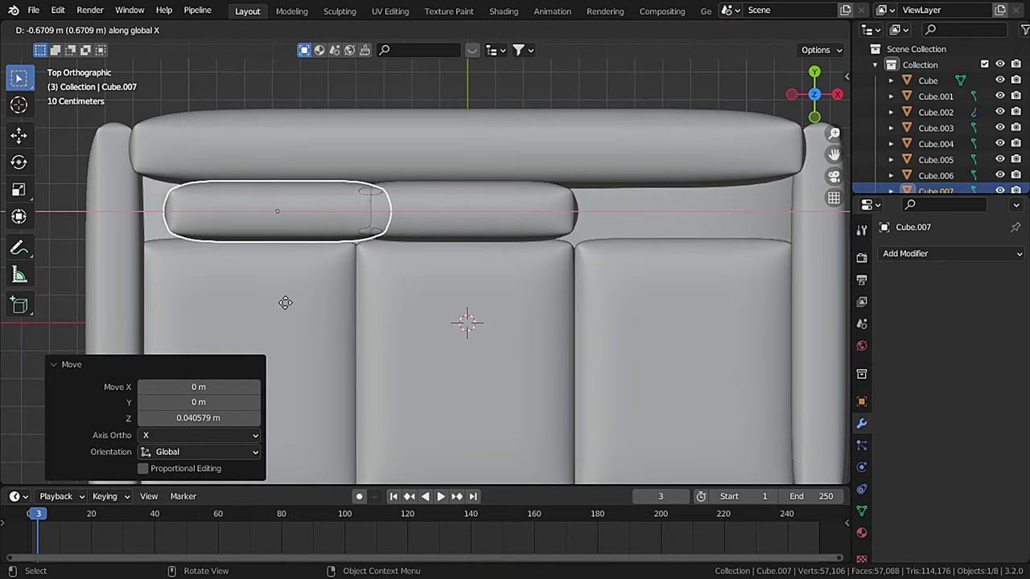
pyautogui.click(258, 309)
# Step: Duplicate the left back cushion and move the copy 1.6042 m along X, behind the right seat cushion
pyautogui.click(710, 276)
pyautogui.moveTo(710, 276); pyautogui.dragTo(614, 202, button='middle')
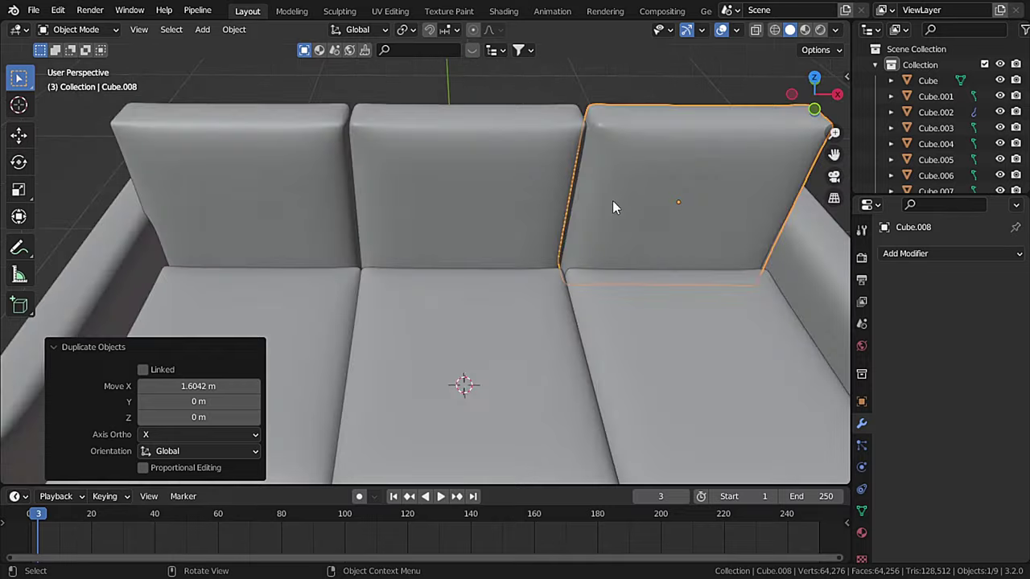
pyautogui.scroll(-5, 426, 281)
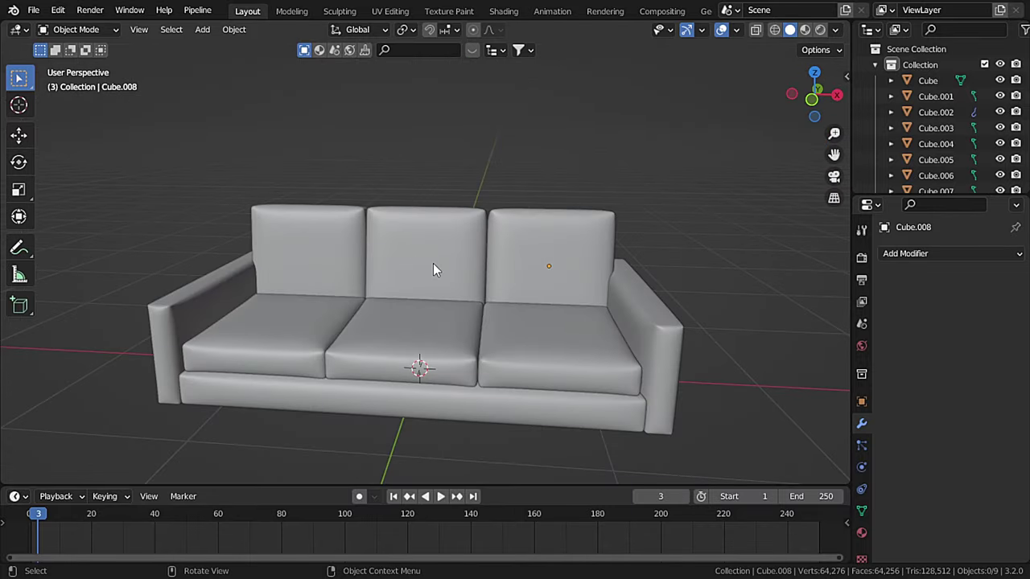
# Step: Apply the scale of the middle back cushion
pyautogui.click(433, 264)
pyautogui.hotkey('ctrl', 'a')
pyautogui.click(433, 264)
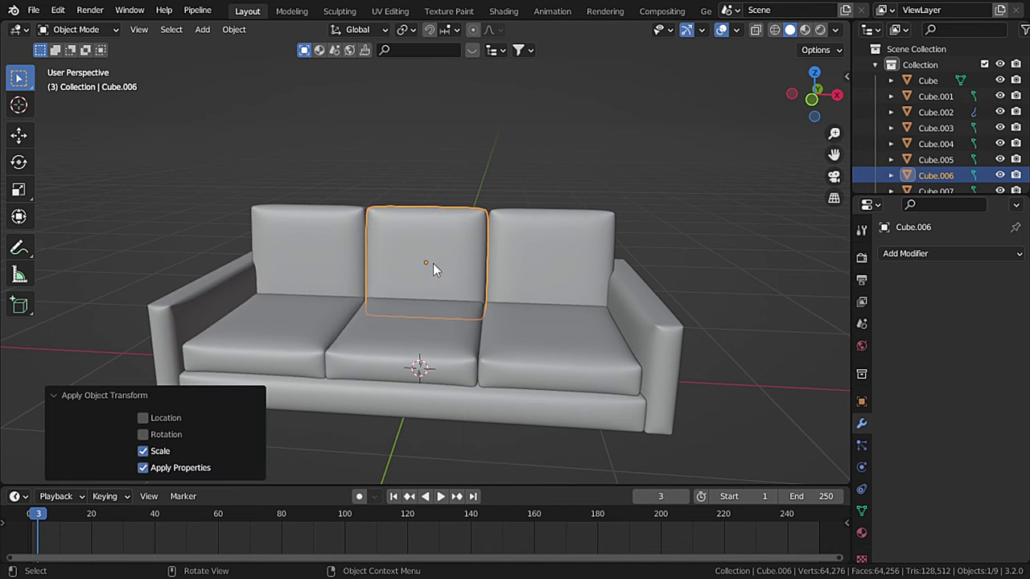
# Step: Switch the middle back cushion to Sculpt Mode and choose the Cloth brush
pyautogui.click(76, 29)
pyautogui.click(100, 78)
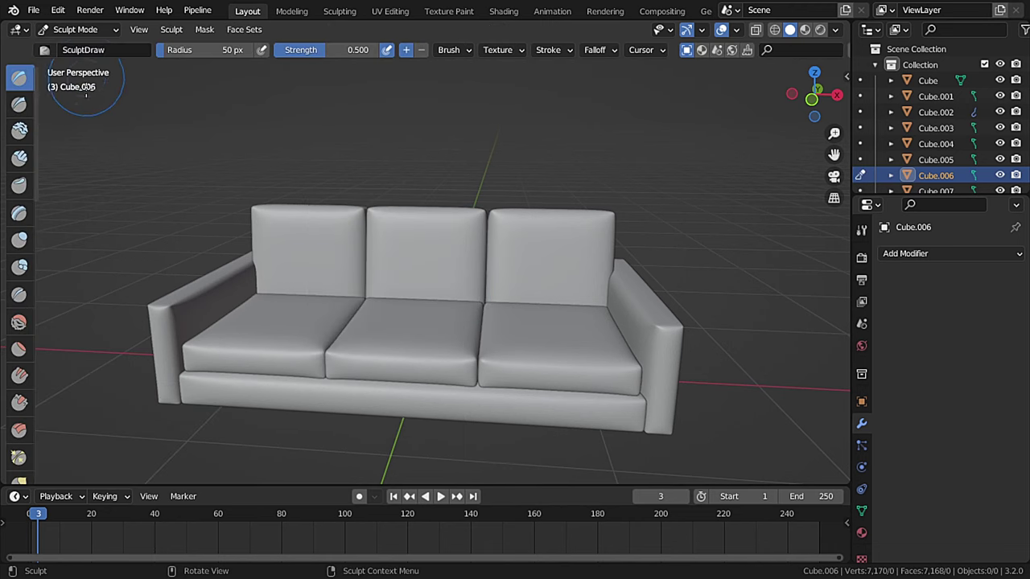
pyautogui.scroll(-10, 12, 388)
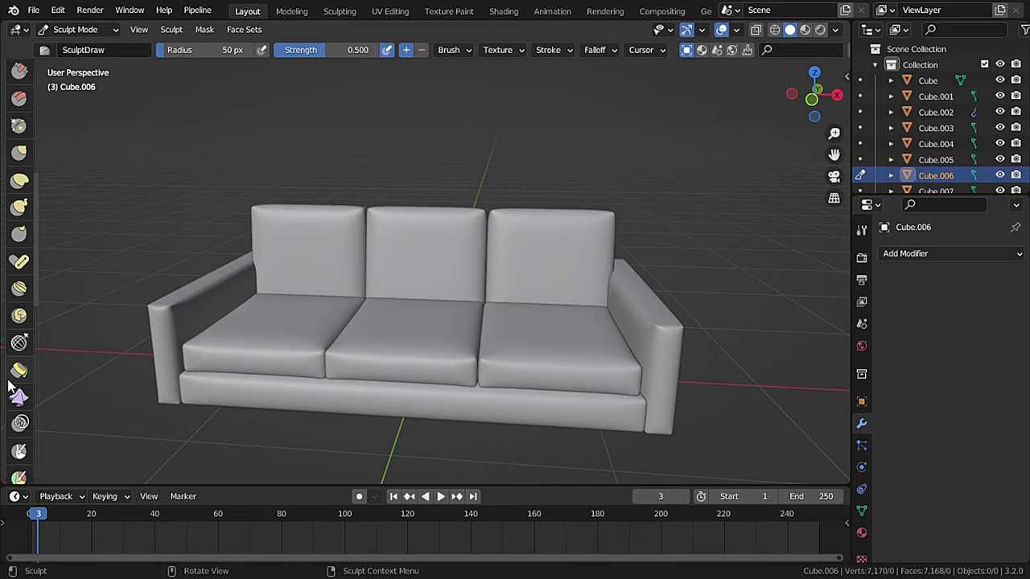
pyautogui.click(19, 397)
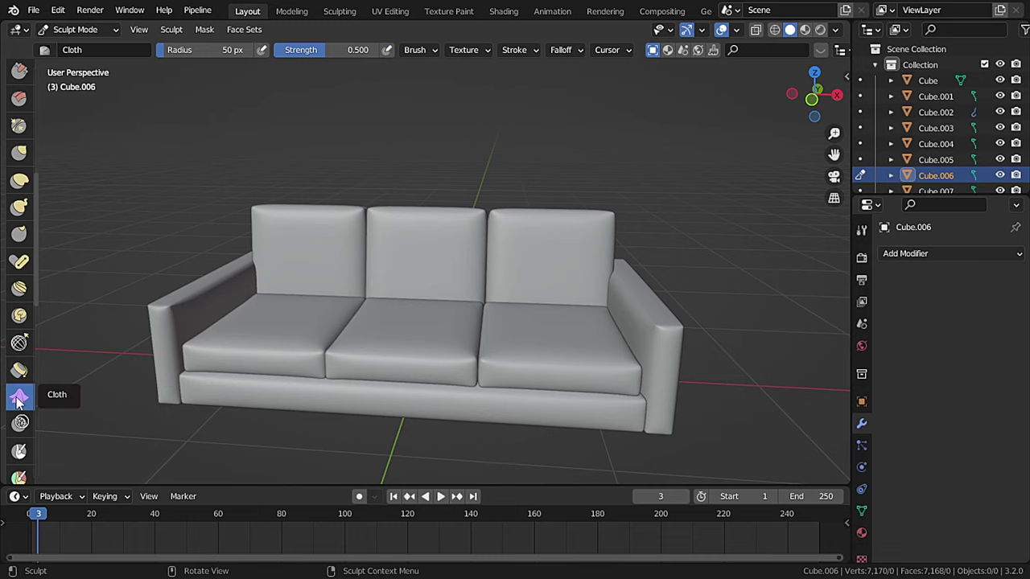
# Step: Try wrinkling the middle back cushion with the Cloth brush at a 50 px radius
pyautogui.scroll(5, 407, 269)
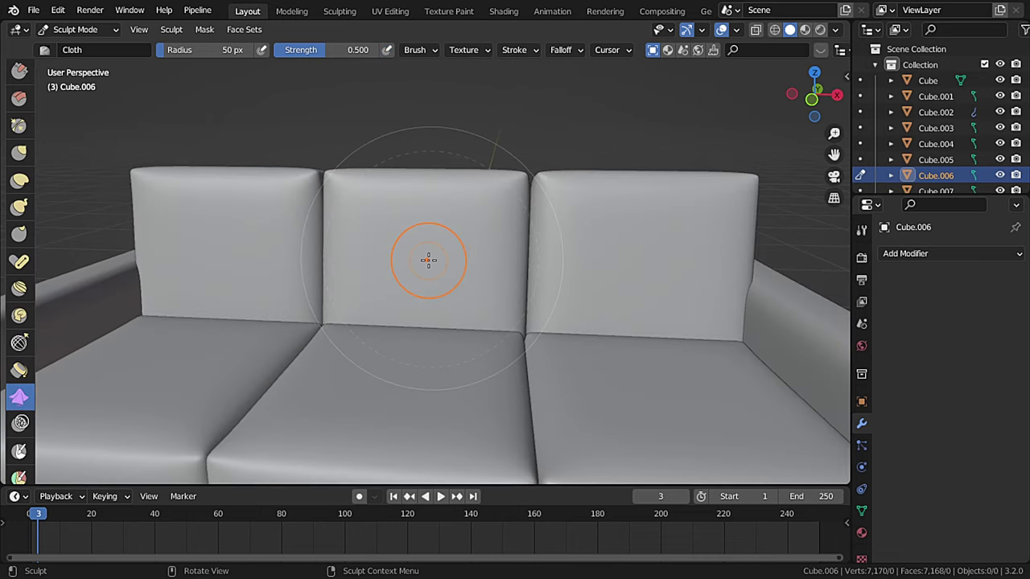
pyautogui.moveTo(413, 236)
pyautogui.mouseDown()
pyautogui.moveTo(414, 274)
pyautogui.moveTo(451, 240)
pyautogui.moveTo(440, 221)
pyautogui.moveTo(391, 255)
pyautogui.mouseUp()
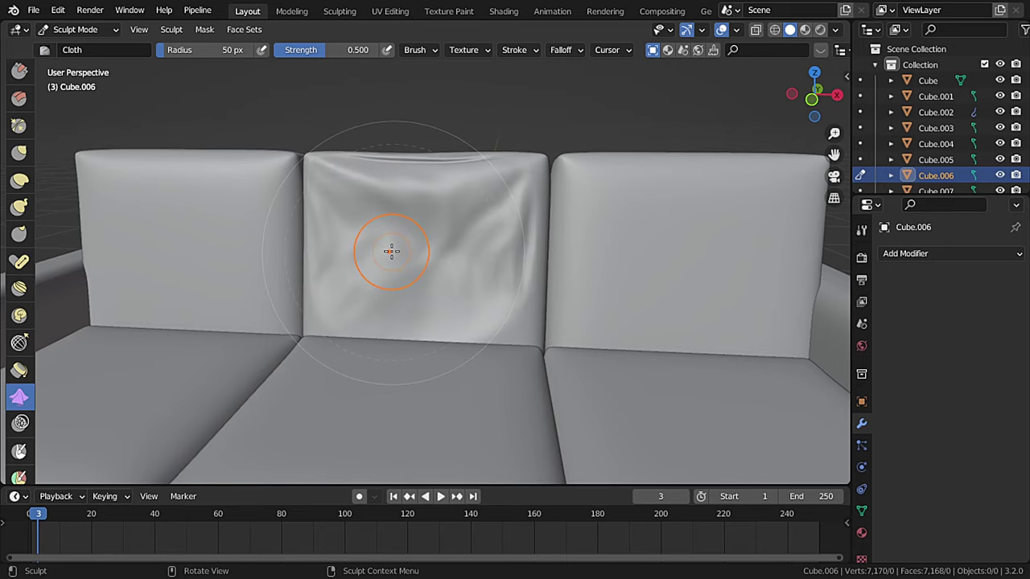
pyautogui.hotkey('ctrl', 'z')
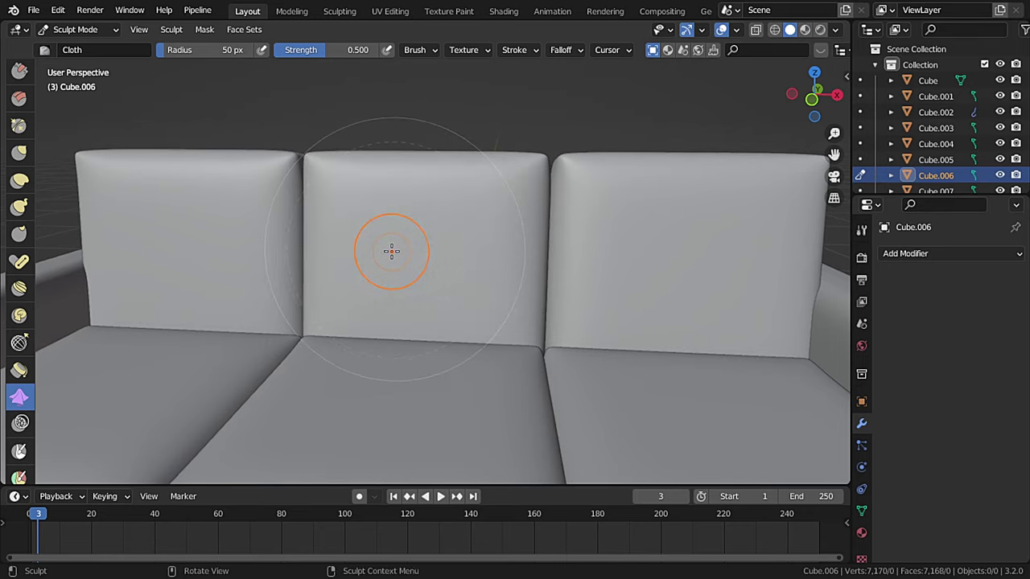
# Step: Set the Cloth brush radius to 25 px and sculpt fabric wrinkles across the front of the middle back cushion
pyautogui.press('f')
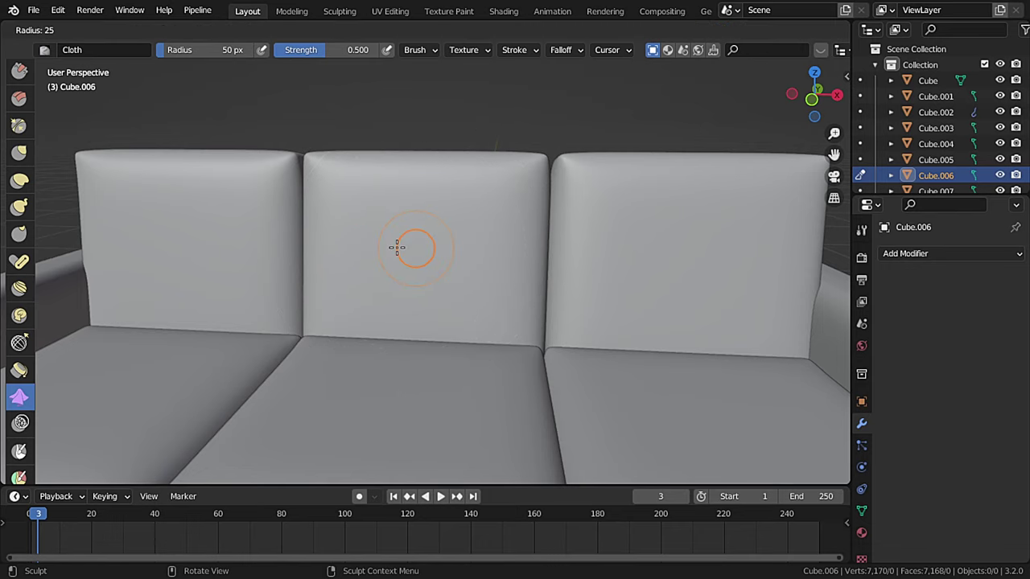
pyautogui.click(397, 247)
pyautogui.moveTo(381, 235)
pyautogui.mouseDown()
pyautogui.moveTo(443, 234)
pyautogui.moveTo(399, 247)
pyautogui.moveTo(476, 206)
pyautogui.moveTo(499, 209)
pyautogui.moveTo(489, 233)
pyautogui.mouseUp()
pyautogui.hotkey('ctrl', 'z')
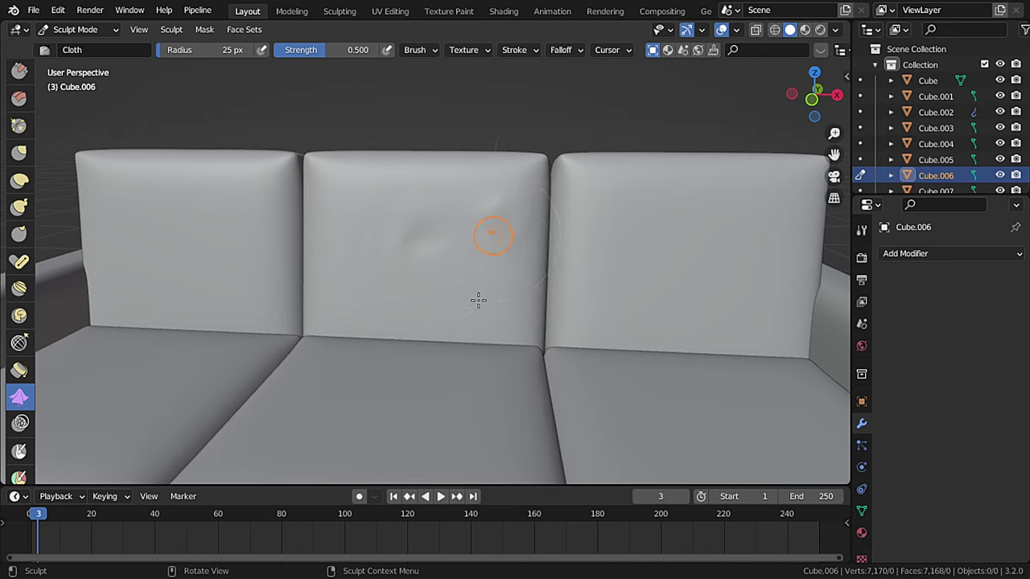
pyautogui.moveTo(479, 301); pyautogui.dragTo(482, 304)
pyautogui.moveTo(385, 309); pyautogui.dragTo(354, 294)
pyautogui.moveTo(350, 173)
pyautogui.mouseDown()
pyautogui.moveTo(362, 159)
pyautogui.moveTo(466, 165)
pyautogui.mouseUp()
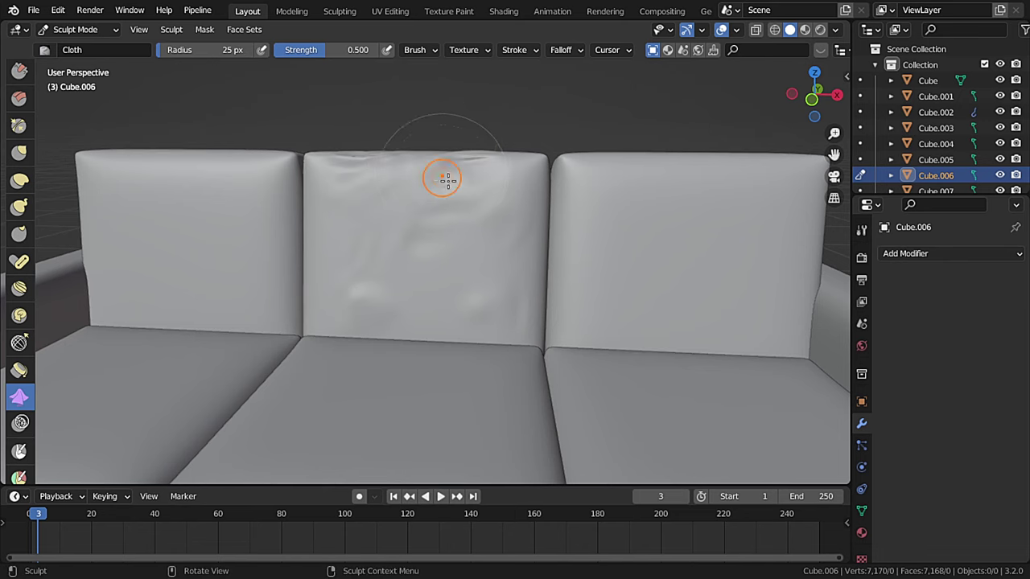
# Step: Apply the left back cushion's scale and sculpt fabric wrinkles into it in Sculpt Mode with the Cloth brush
pyautogui.hotkey('ctrl', 'Tab')
pyautogui.click(190, 226)
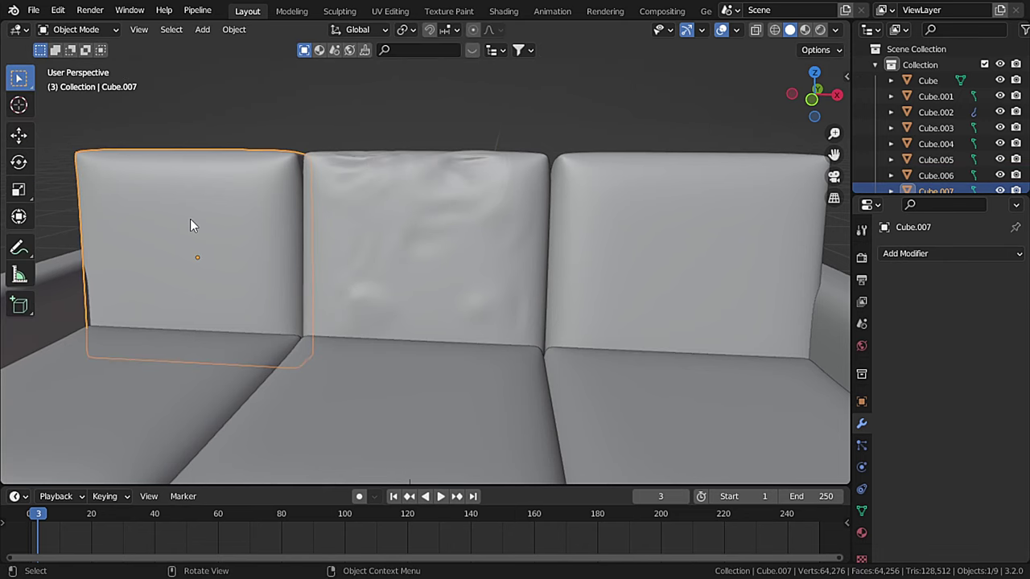
pyautogui.hotkey('ctrl', 'a')
pyautogui.click(191, 223)
pyautogui.click(110, 30)
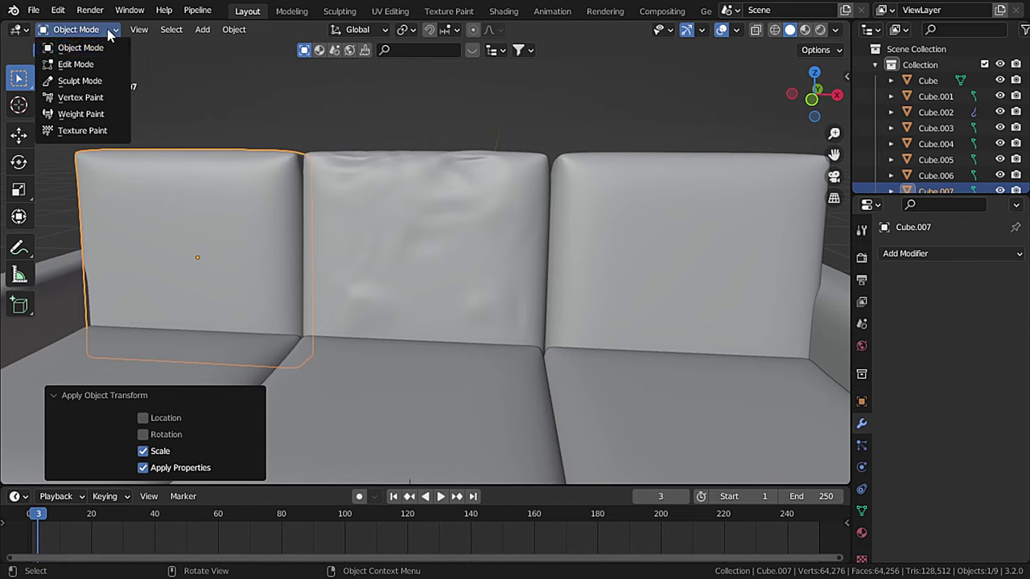
pyautogui.click(80, 80)
pyautogui.moveTo(179, 246); pyautogui.dragTo(337, 204, button='middle')
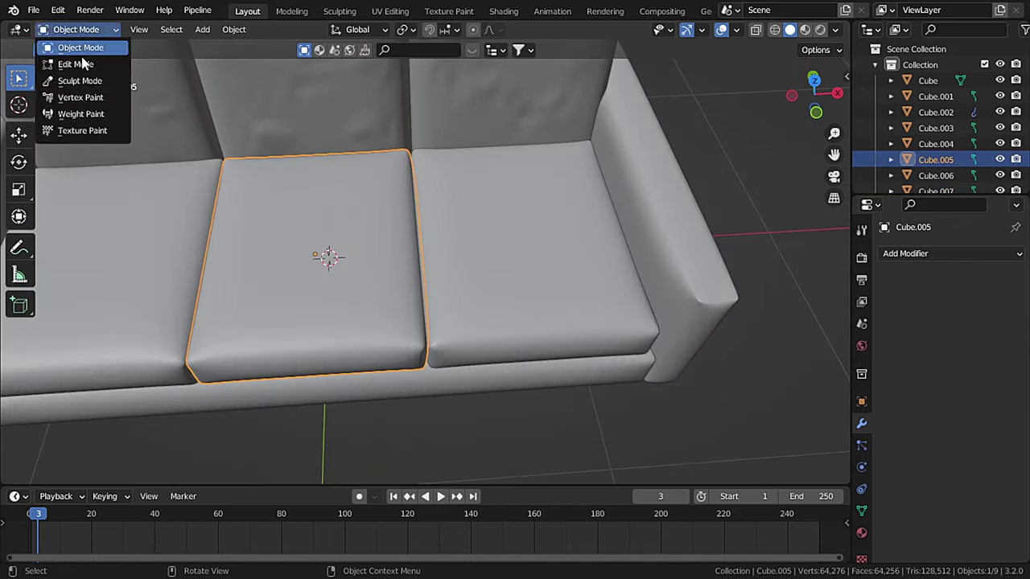
# Step: Sculpt fabric wrinkles into the middle and right seat cushions with the Cloth brush, and leave everything deselected in Object Mode
pyautogui.click(79, 80)
pyautogui.moveTo(185, 210)
pyautogui.mouseDown(button='middle')
pyautogui.moveTo(421, 322)
pyautogui.moveTo(304, 343)
pyautogui.moveTo(491, 303)
pyautogui.mouseUp(button='middle')
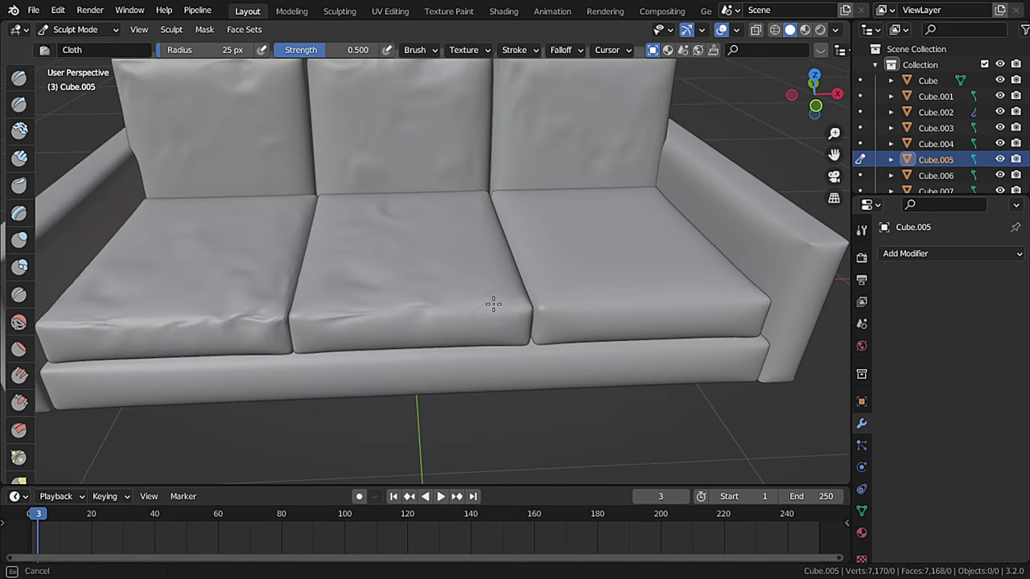
pyautogui.hotkey('alt', 'q')
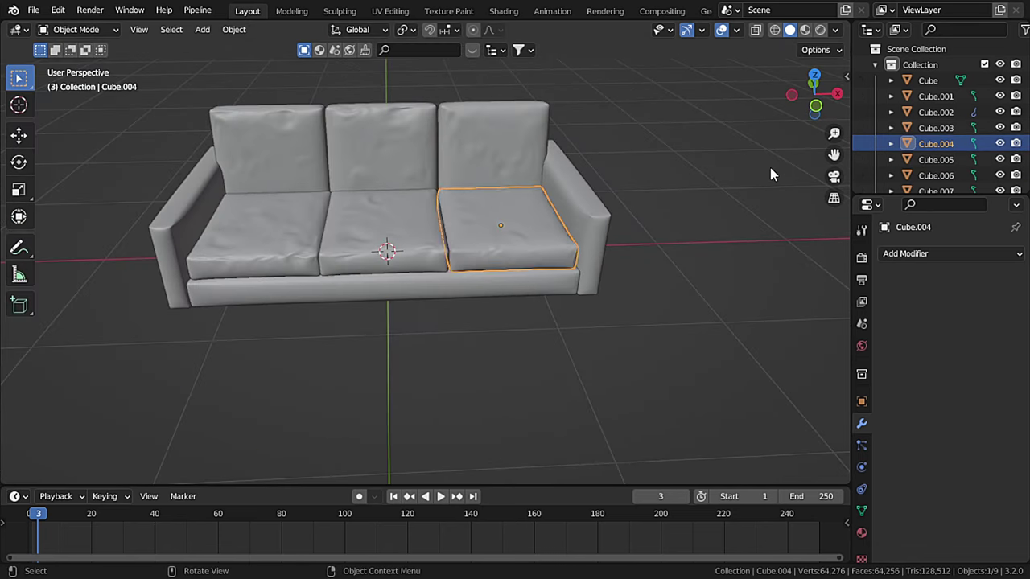
pyautogui.click(770, 175)
pyautogui.moveTo(770, 174); pyautogui.dragTo(458, 298, button='middle')
pyautogui.moveTo(493, 328); pyautogui.dragTo(459, 322, button='middle')
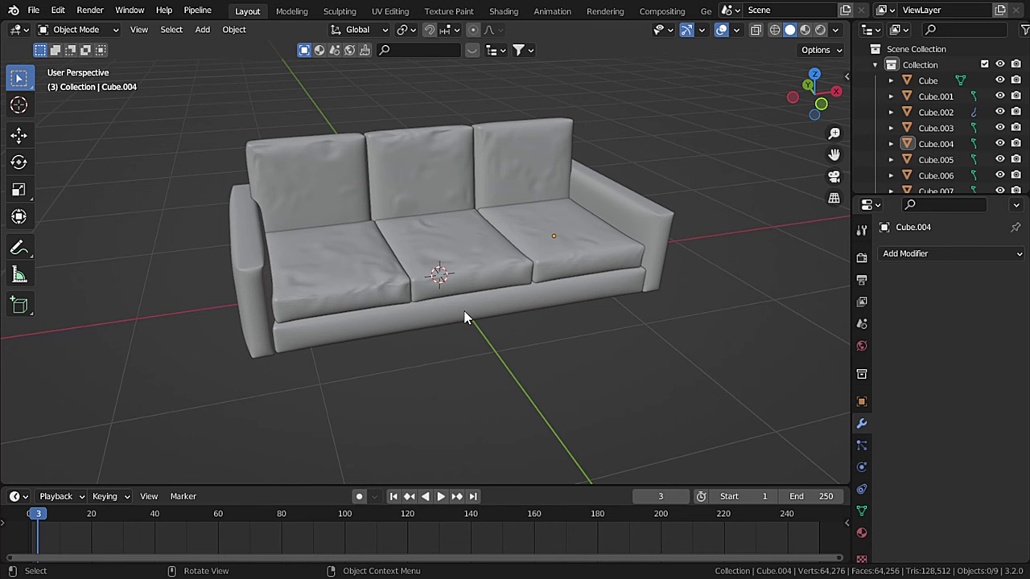
# Step: Add a cube at the origin in front view and scale it down to about 0.073 for a sofa leg
pyautogui.press('KP_1')
pyautogui.scroll(6, 434, 332)
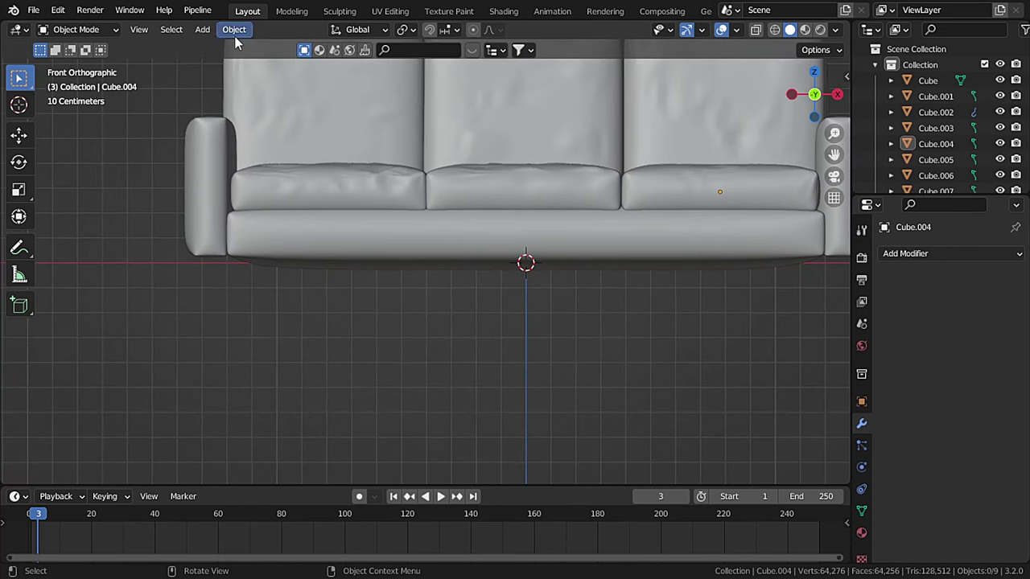
pyautogui.click(204, 31)
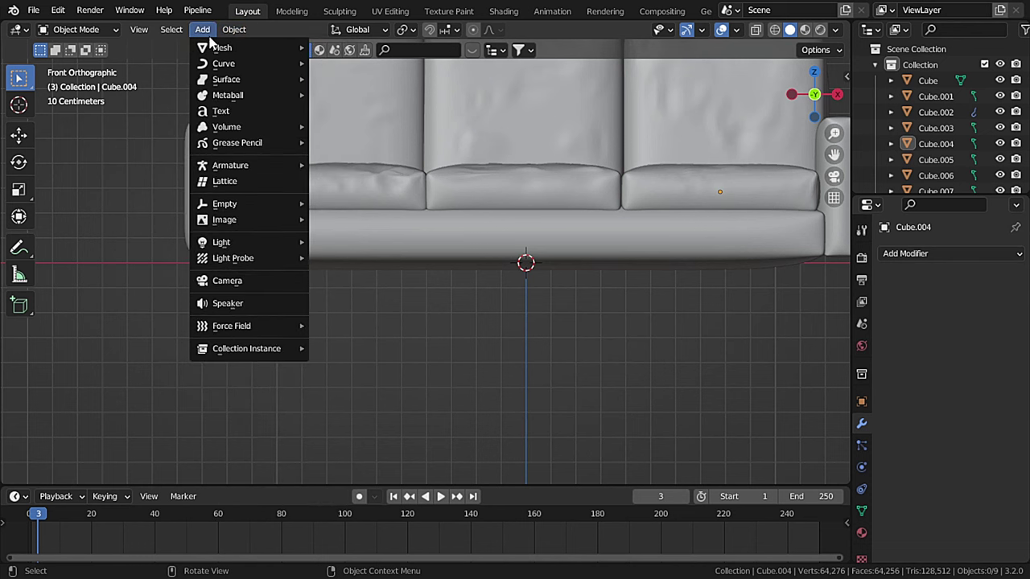
pyautogui.moveTo(282, 50)
pyautogui.click(342, 62)
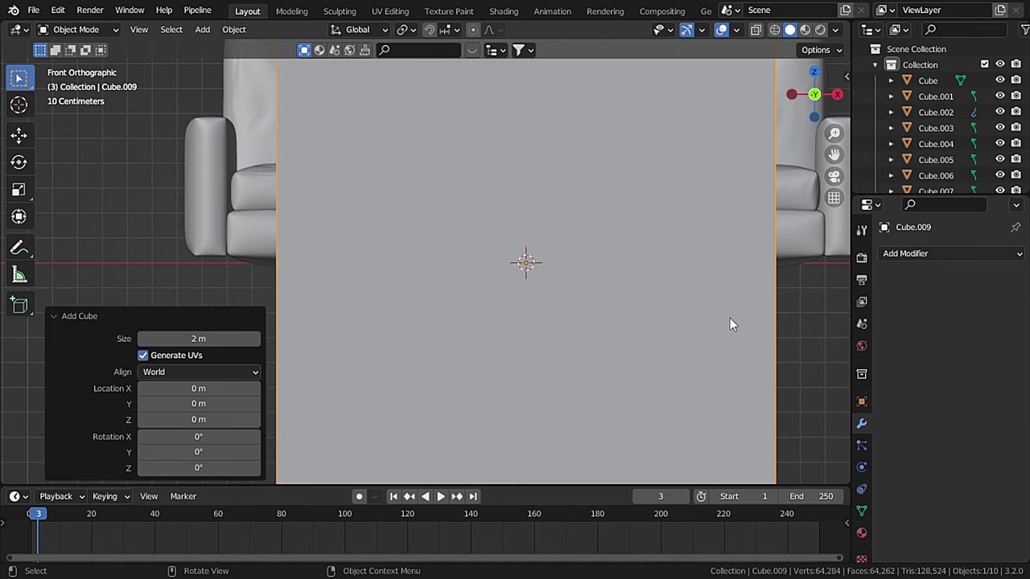
pyautogui.press('s')
pyautogui.click(540, 268)
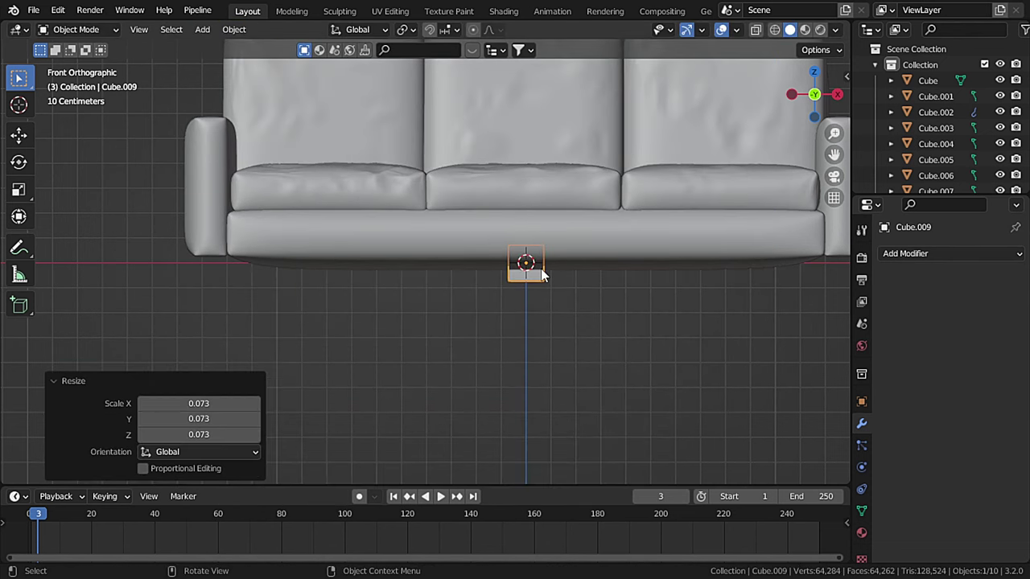
# Step: Move the leg cube about -1.28 m along X and -0.53 m along Y, under the front of the left armrest
pyautogui.press('g')
pyautogui.press('x')
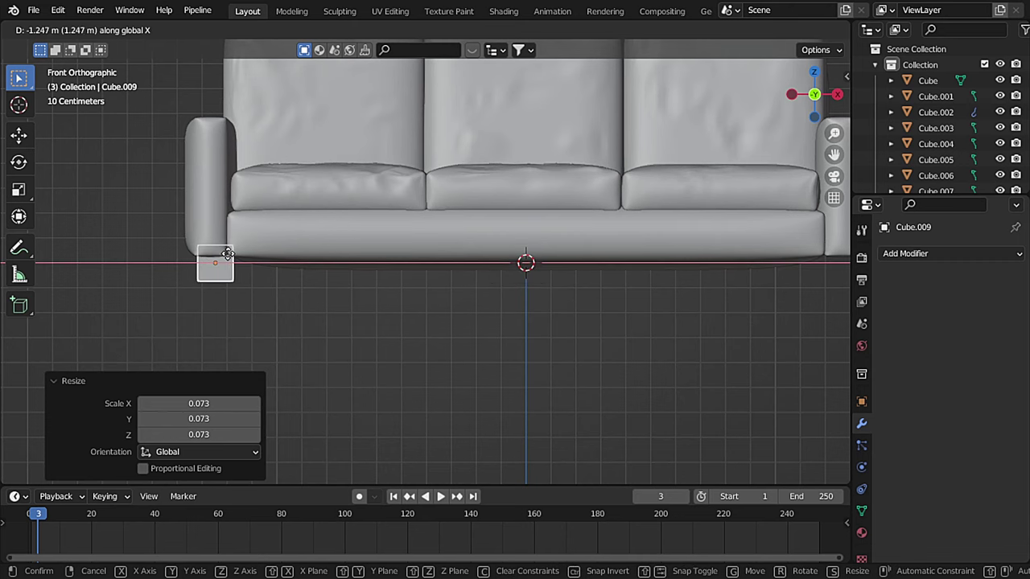
pyautogui.click(221, 268)
pyautogui.scroll(4, 278, 268)
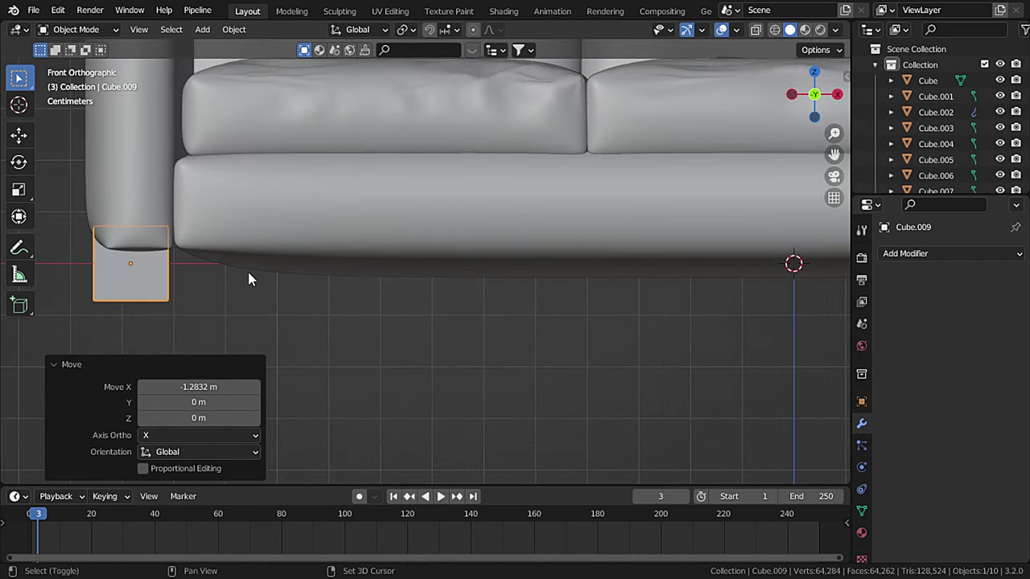
pyautogui.keyDown('shift'); pyautogui.moveTo(249, 278); pyautogui.dragTo(429, 282, button='middle'); pyautogui.keyUp('shift')
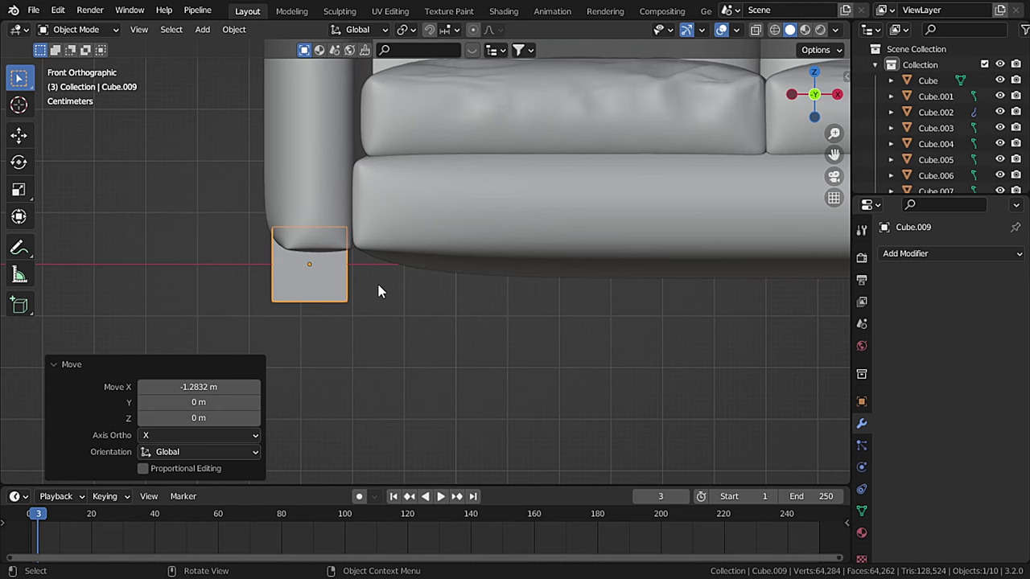
pyautogui.press('KP_3')
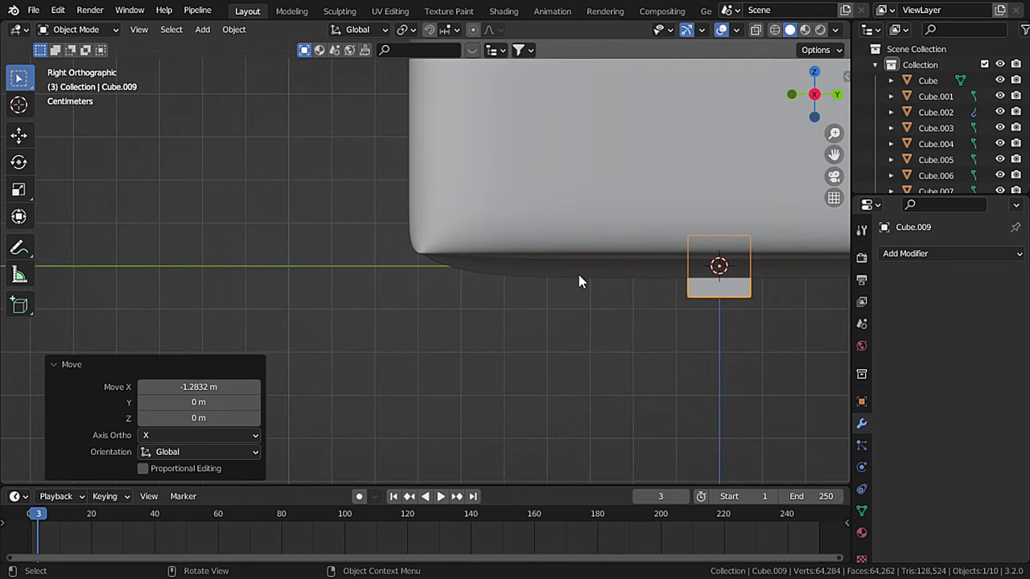
pyautogui.press('g')
pyautogui.press('y')
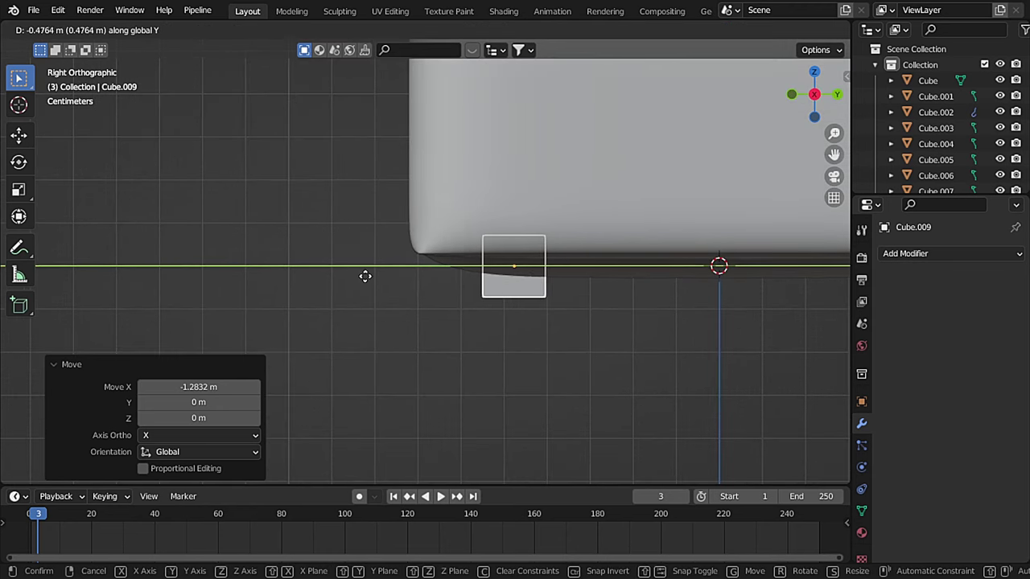
pyautogui.click(354, 284)
# Step: Scale the leg cube down slightly, finishing with a factor of about 0.933, and move it about 0.014 m along X
pyautogui.press('KP_1')
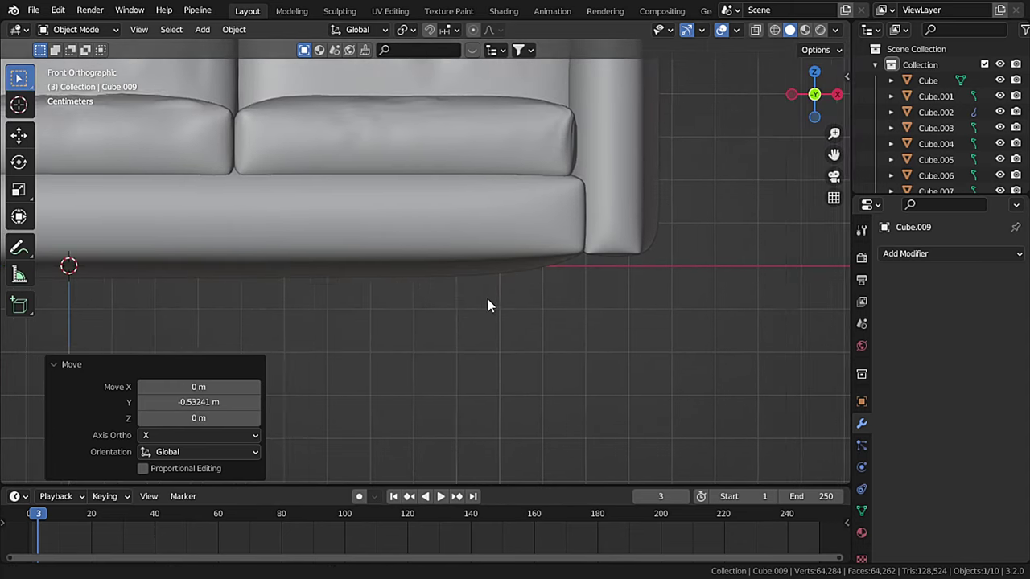
pyautogui.keyDown('shift'); pyautogui.moveTo(488, 303); pyautogui.dragTo(563, 284, button='middle'); pyautogui.keyUp('shift')
pyautogui.scroll(4, 420, 283)
pyautogui.press('s')
pyautogui.click(603, 295)
pyautogui.press('s')
pyautogui.click(563, 283)
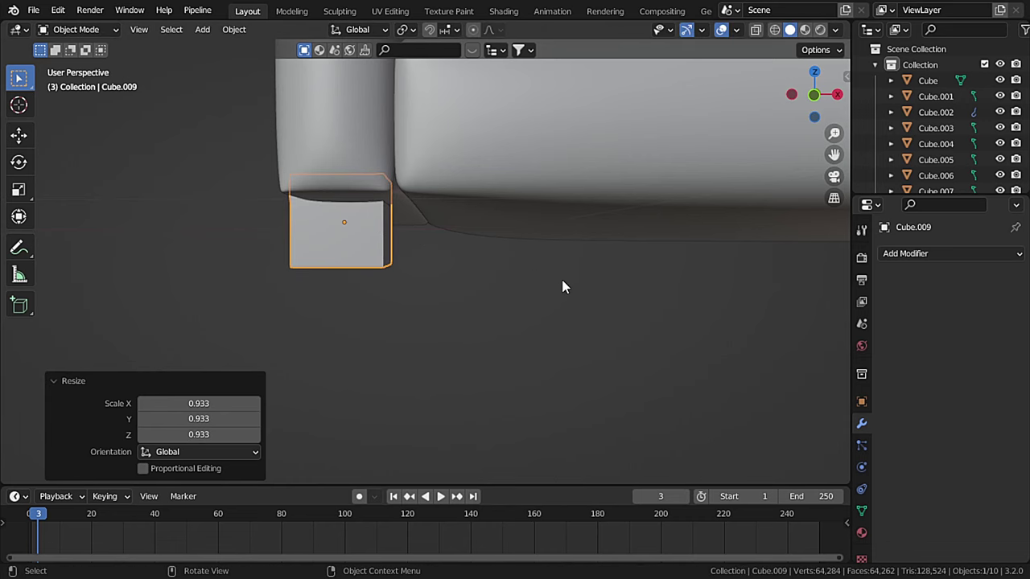
pyautogui.press('g')
pyautogui.press('x')
pyautogui.click(545, 271)
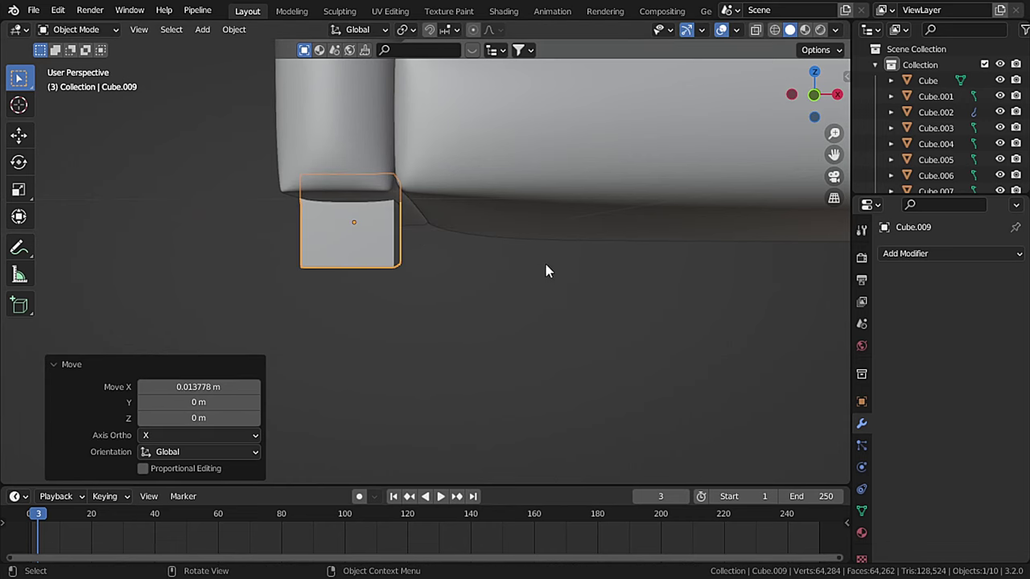
# Step: Narrow the leg cube along Y by a factor of about 0.756, applying its scale before and after
pyautogui.hotkey('ctrl', 'a')
pyautogui.click(510, 249)
pyautogui.moveTo(398, 183); pyautogui.dragTo(536, 194, button='middle')
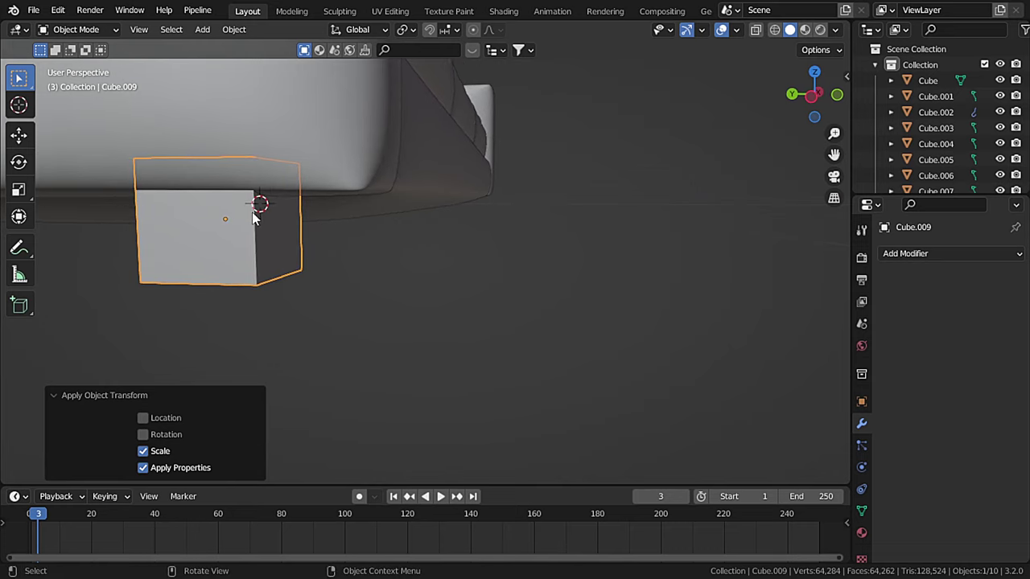
pyautogui.press('s')
pyautogui.press('y')
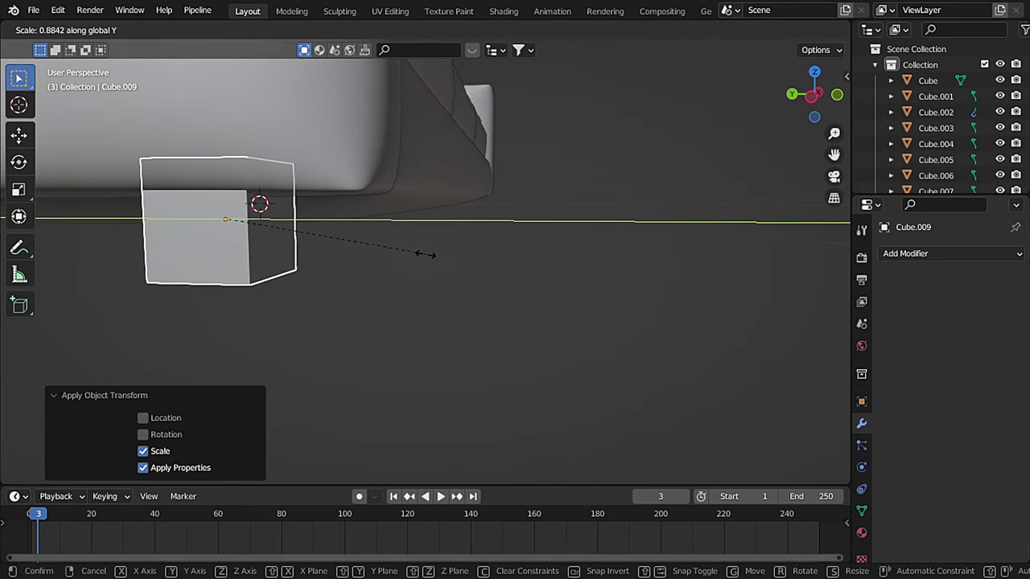
pyautogui.click(397, 255)
pyautogui.moveTo(397, 255); pyautogui.dragTo(280, 218, button='middle')
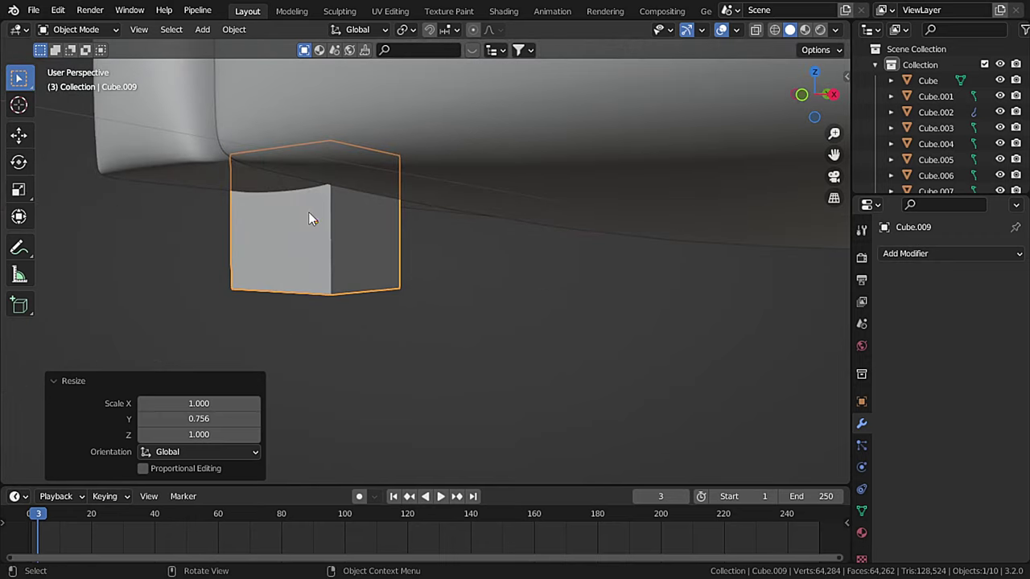
pyautogui.hotkey('ctrl', 'a')
pyautogui.click(309, 212)
# Step: Bevel the leg cube's bottom inner edge in Edit Mode with a width of about 0.078 m and 17 segments
pyautogui.click(79, 29)
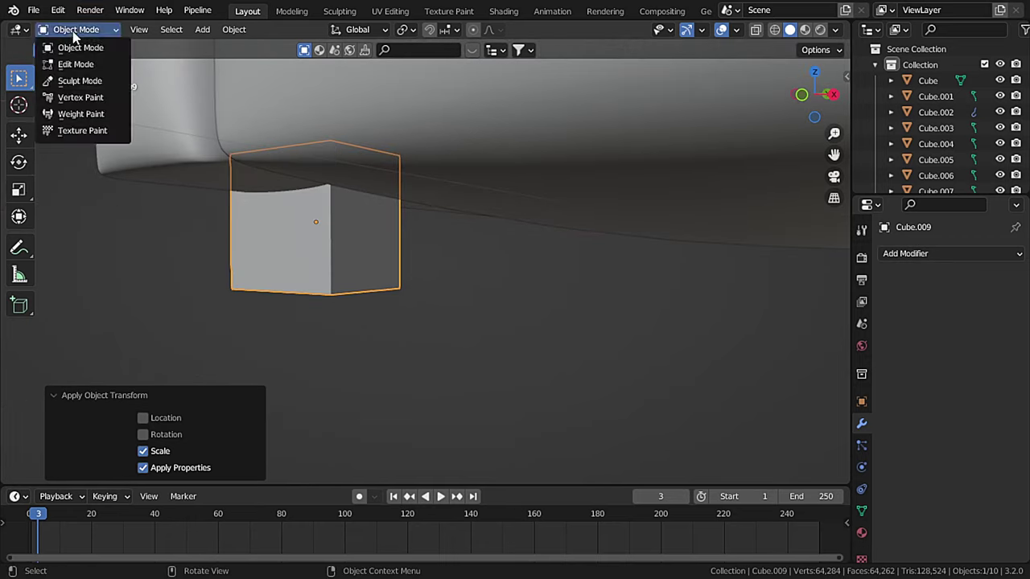
pyautogui.click(72, 64)
pyautogui.click(149, 30)
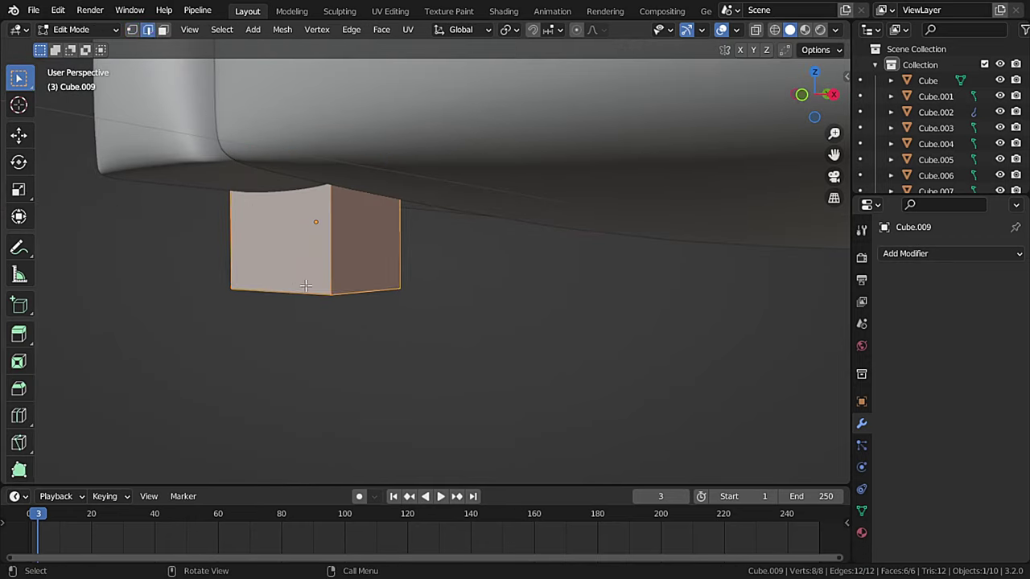
pyautogui.click(361, 292)
pyautogui.moveTo(423, 278); pyautogui.dragTo(447, 271, button='middle')
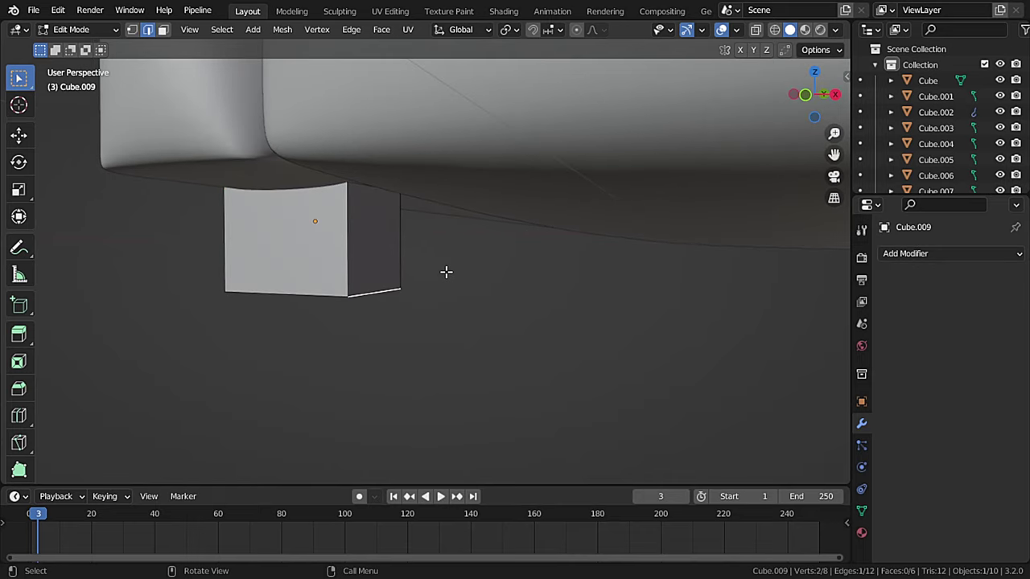
pyautogui.hotkey('ctrl', 'b')
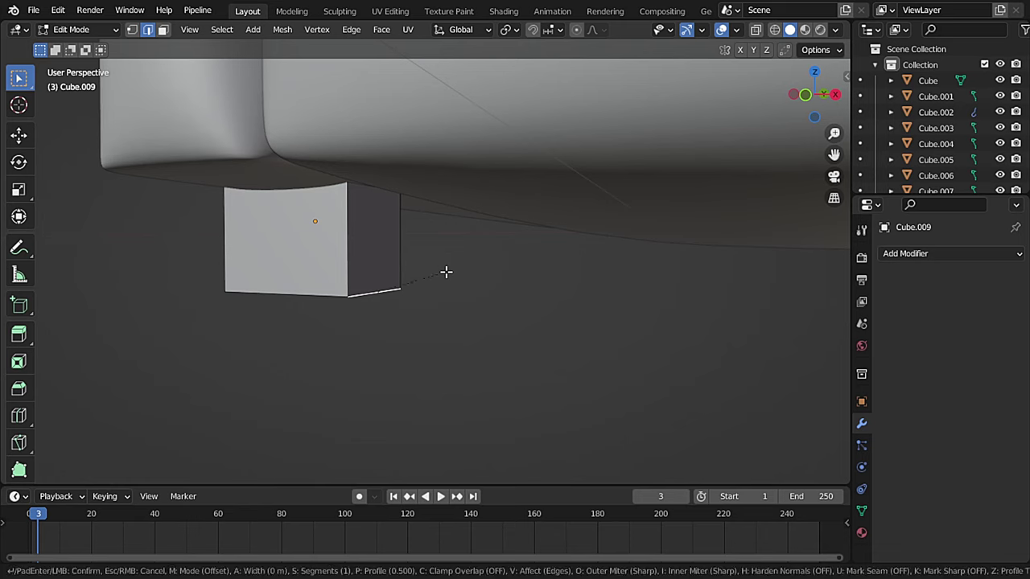
pyautogui.scroll(11, 531, 224)
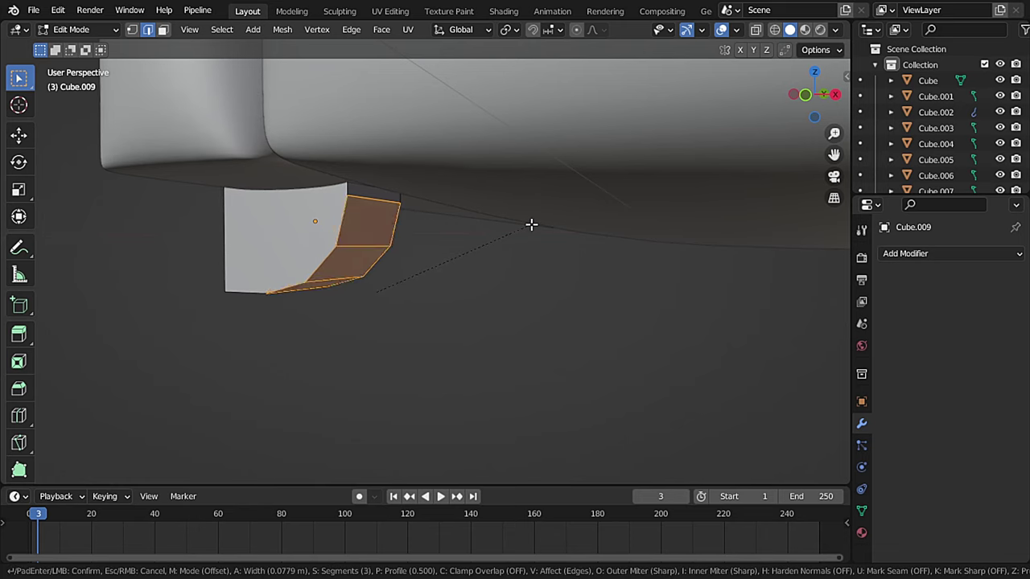
pyautogui.scroll(5, 531, 223)
pyautogui.click(531, 224)
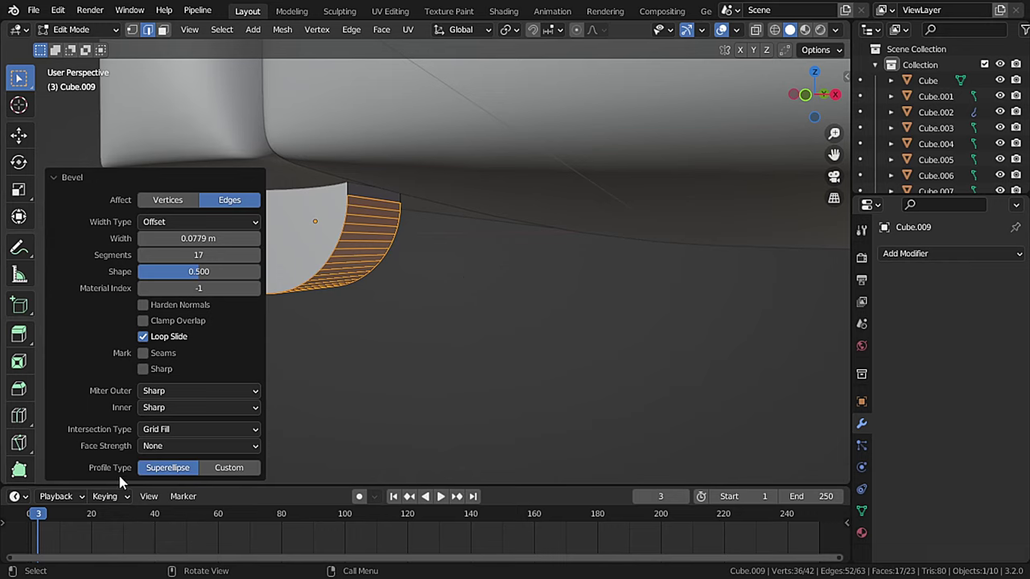
# Step: Switch the bevel to a custom profile and shape an S-curve with points at about (0.88, 0.44) and (0.26, 0.51)
pyautogui.click(55, 177)
pyautogui.click(55, 475)
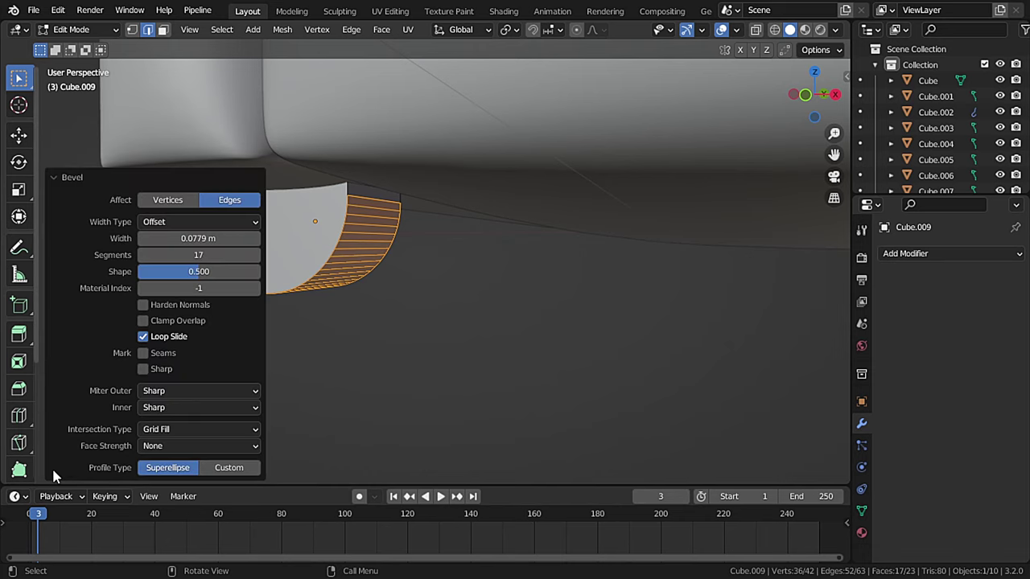
pyautogui.click(234, 469)
pyautogui.scroll(-5, 179, 396)
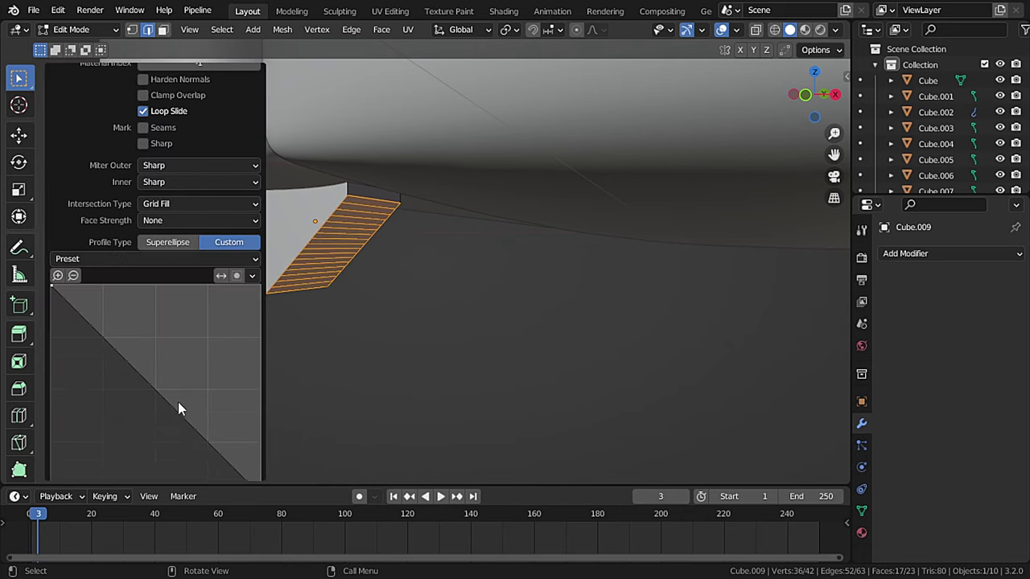
pyautogui.moveTo(200, 391); pyautogui.dragTo(234, 349)
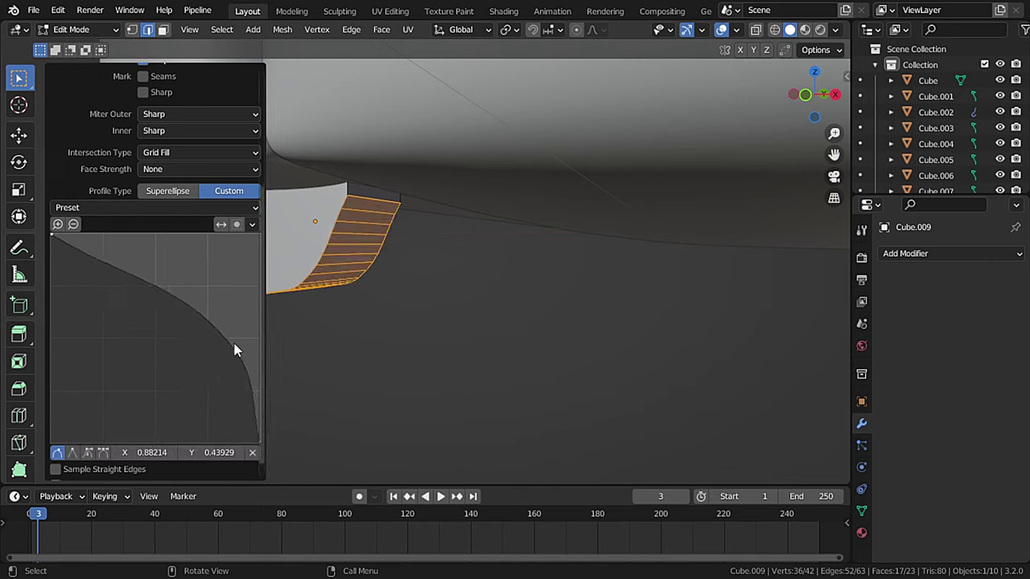
pyautogui.moveTo(131, 283); pyautogui.dragTo(105, 336)
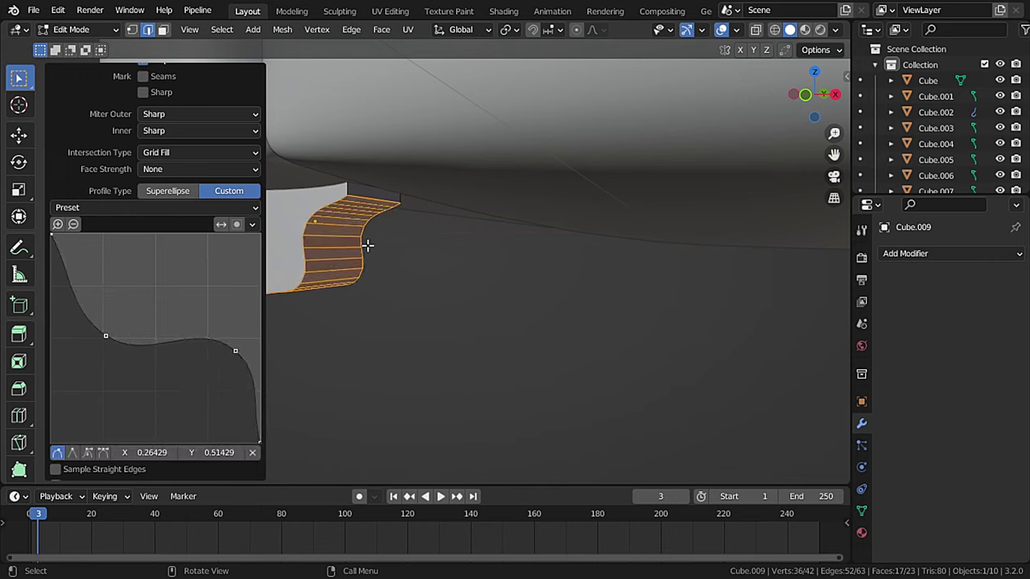
pyautogui.moveTo(368, 243); pyautogui.dragTo(402, 230, button='middle')
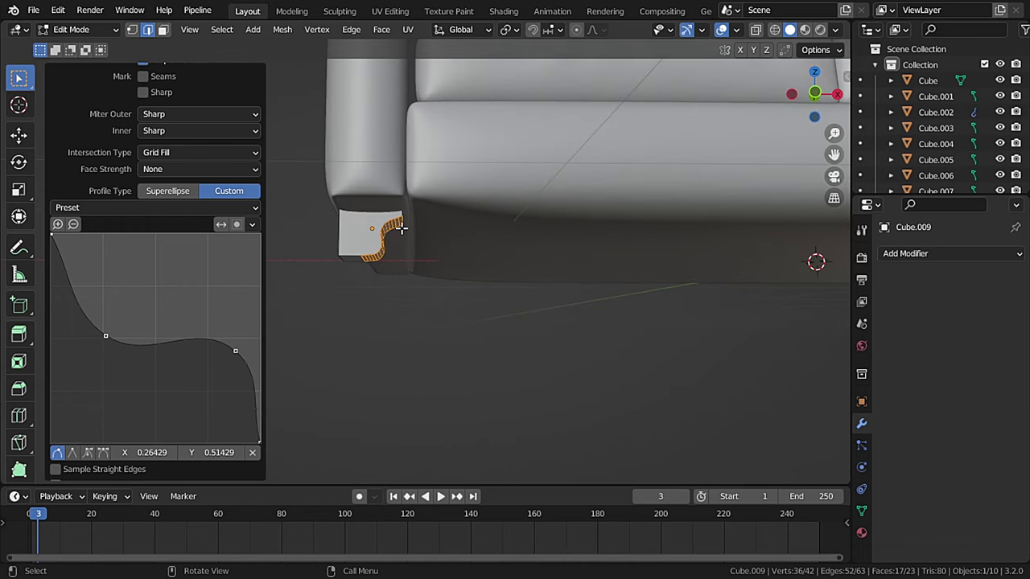
# Step: Return the leg to Object Mode and add a Bevel modifier to it
pyautogui.click(88, 30)
pyautogui.click(80, 43)
pyautogui.moveTo(163, 94); pyautogui.dragTo(419, 223, button='middle')
pyautogui.click(949, 253)
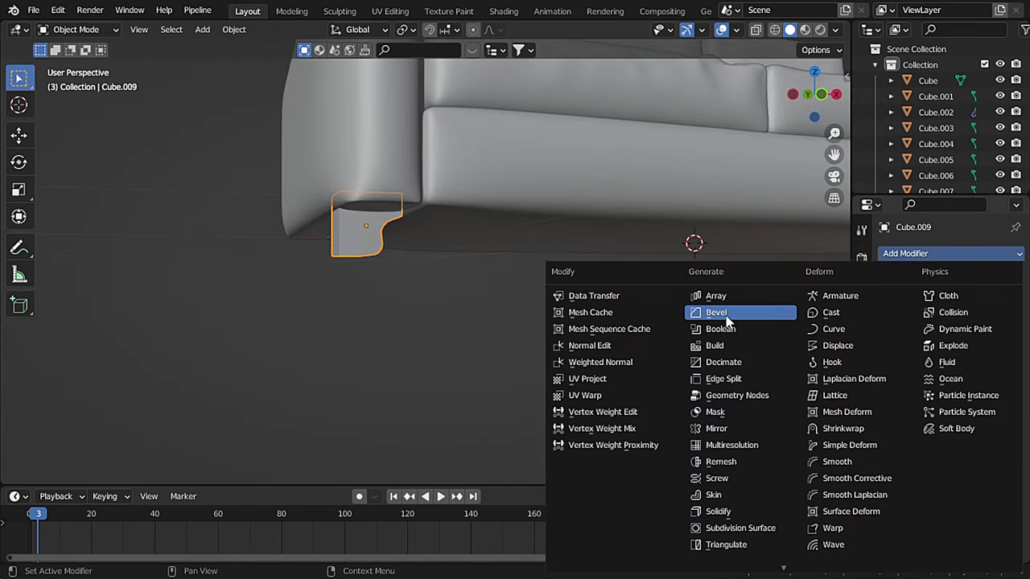
pyautogui.click(726, 315)
pyautogui.scroll(3, 351, 249)
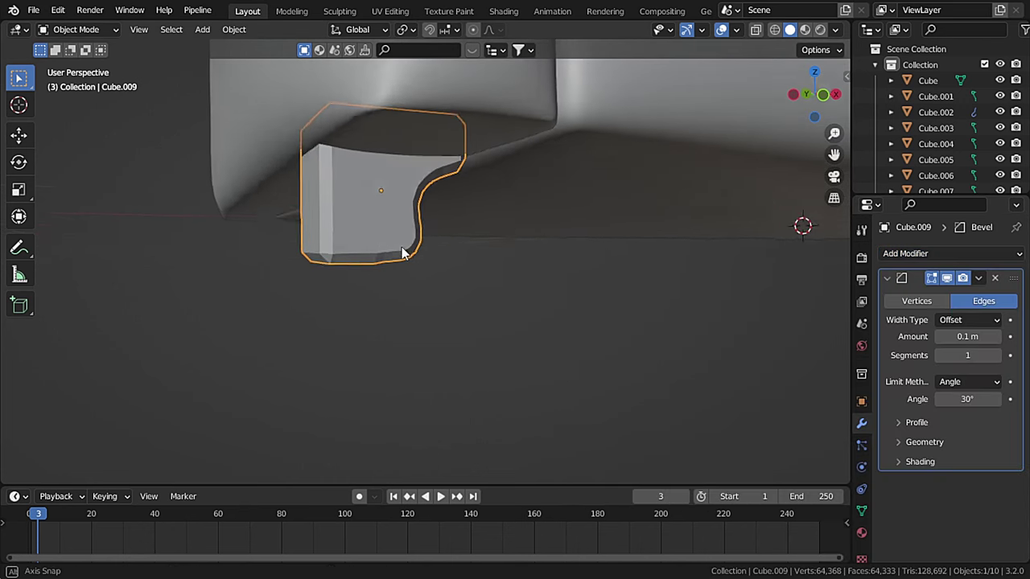
pyautogui.moveTo(403, 249); pyautogui.dragTo(419, 233, button='middle')
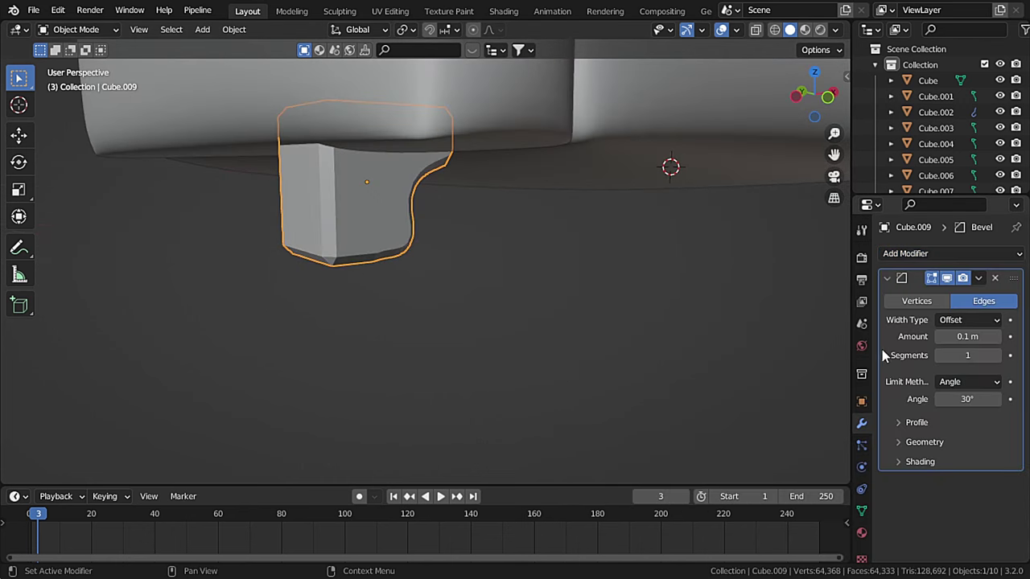
# Step: Set the leg's bevel amount to 0.01 m with 4 segments and shade the leg smooth
pyautogui.moveTo(939, 334); pyautogui.dragTo(917, 336)
pyautogui.click(938, 337)
pyautogui.click(938, 337)
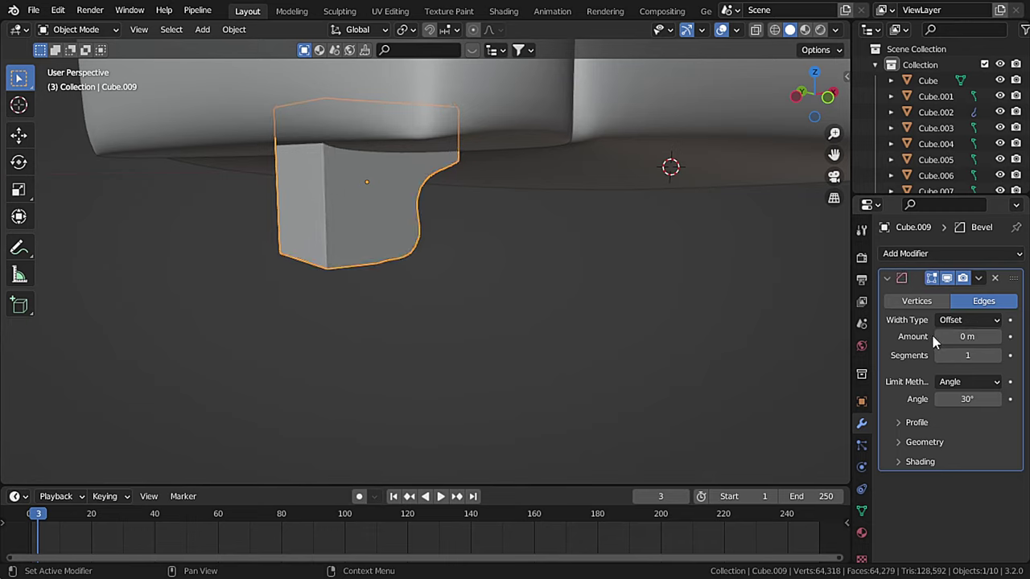
pyautogui.click(997, 337)
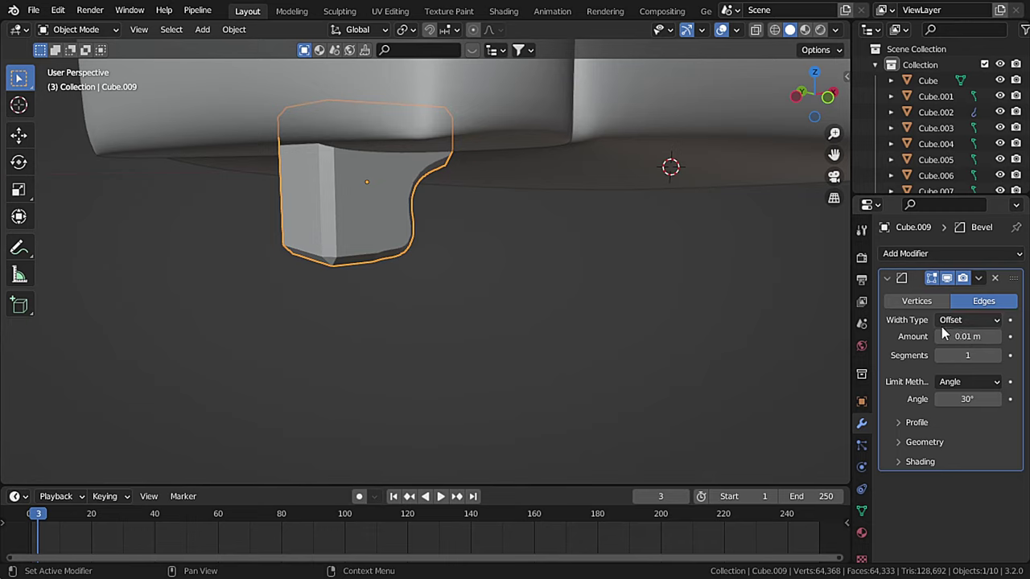
pyautogui.click(996, 354)
pyautogui.moveTo(997, 355); pyautogui.dragTo(1005, 355)
pyautogui.rightClick(322, 174)
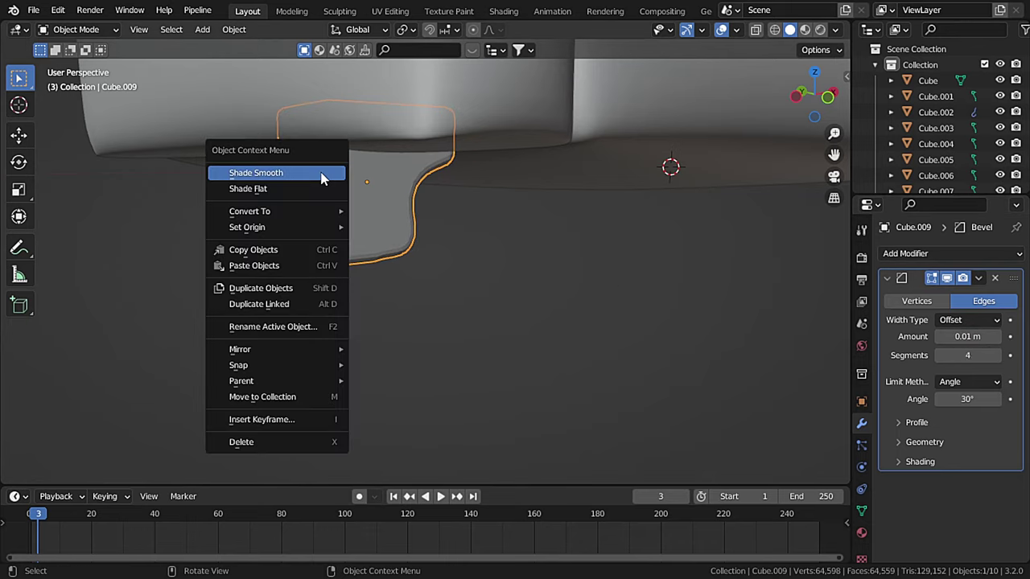
pyautogui.click(322, 173)
# Step: Add a Mirror modifier to the leg on the X and Y axes, using the sofa base Cube as mirror object
pyautogui.scroll(-1, 321, 172)
pyautogui.scroll(-6, 402, 171)
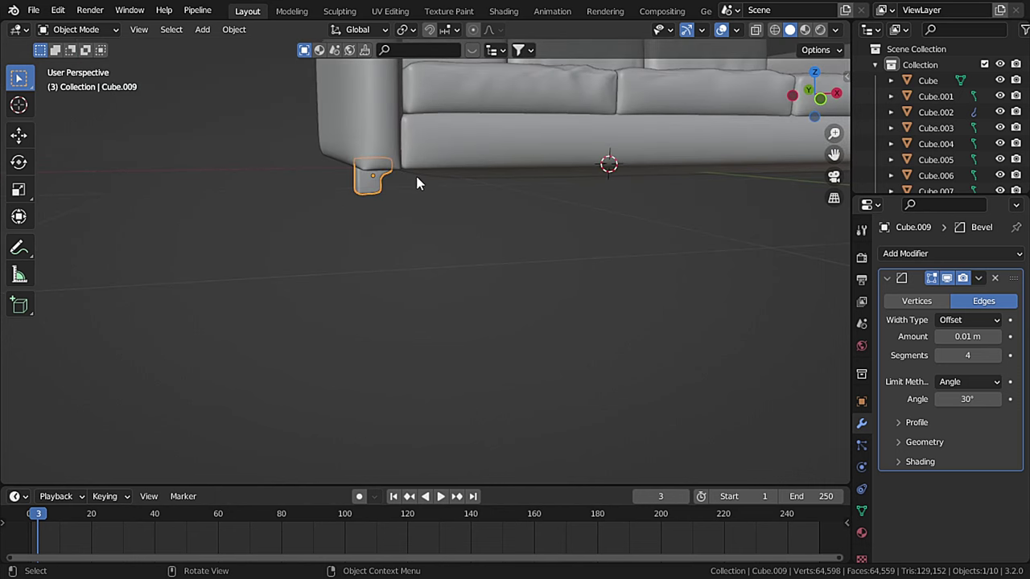
pyautogui.click(953, 256)
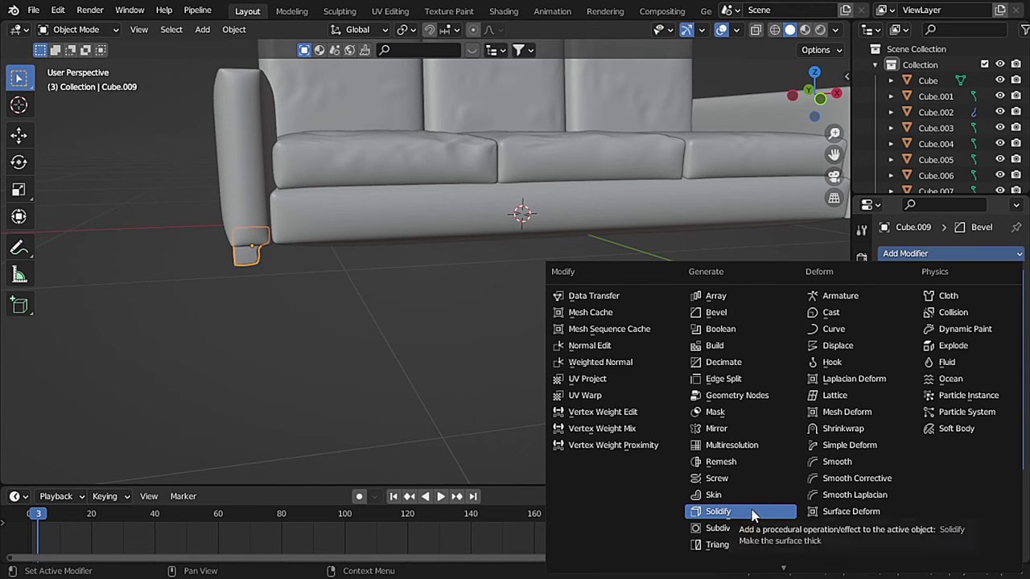
pyautogui.click(714, 429)
pyautogui.scroll(-3, 969, 446)
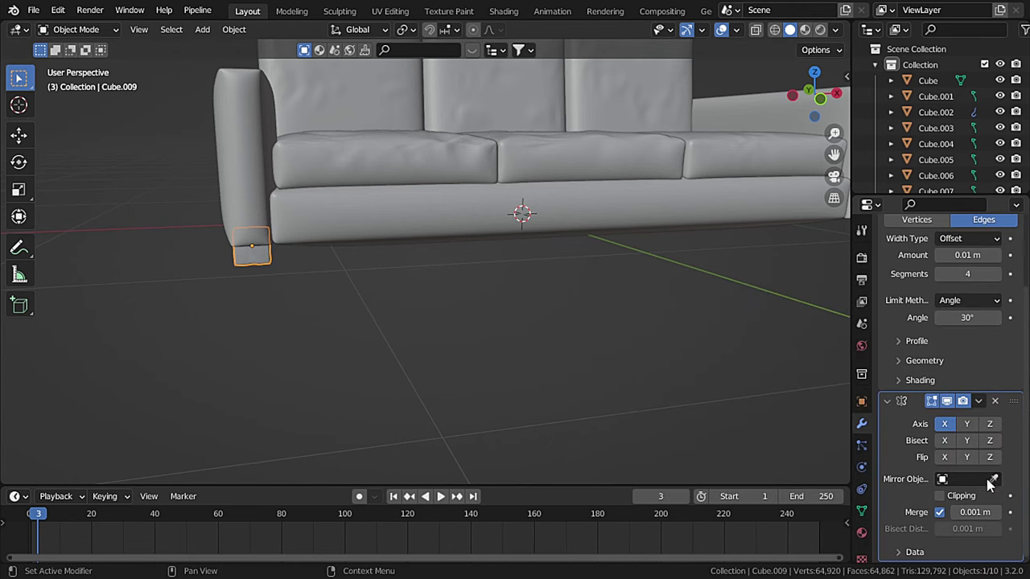
pyautogui.click(993, 479)
pyautogui.click(566, 187)
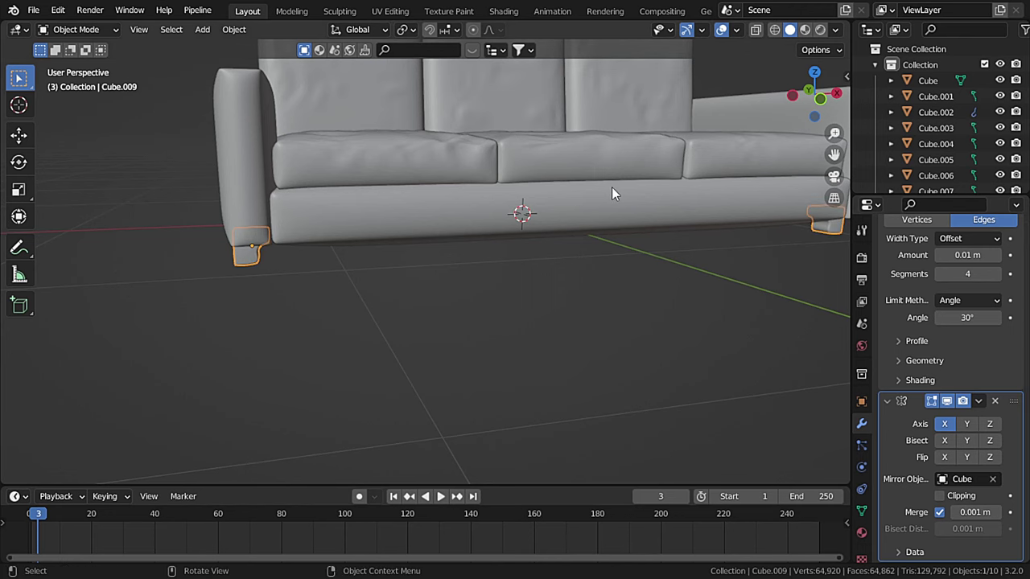
pyautogui.moveTo(611, 187); pyautogui.dragTo(418, 144, button='middle')
pyautogui.click(966, 423)
pyautogui.moveTo(660, 209); pyautogui.dragTo(327, 266, button='middle')
pyautogui.scroll(4, 295, 329)
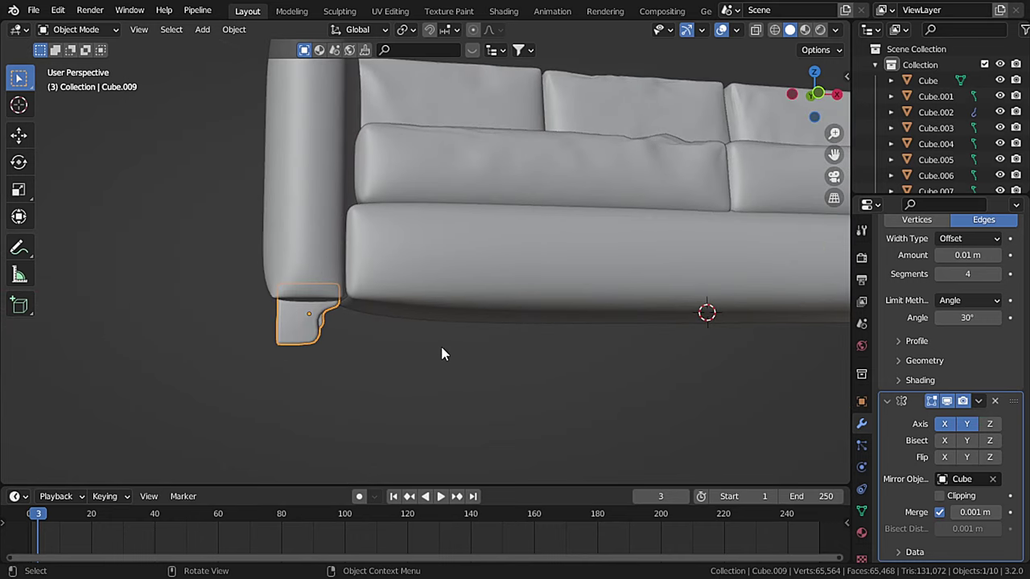
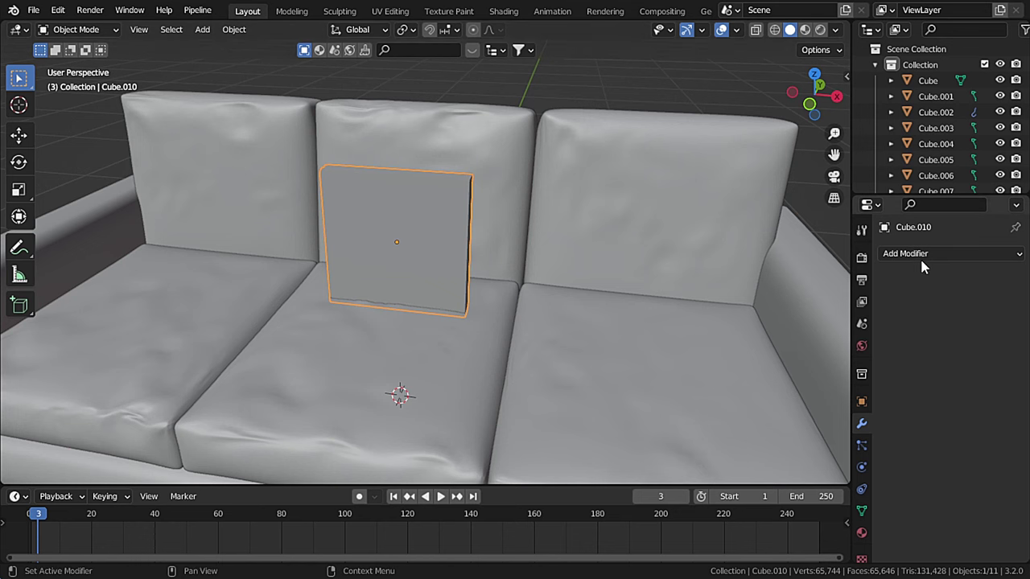
# Step: Add a Subdivision Surface modifier with viewport level 2 to the pillow block and shade it smooth
pyautogui.click(919, 254)
pyautogui.click(708, 544)
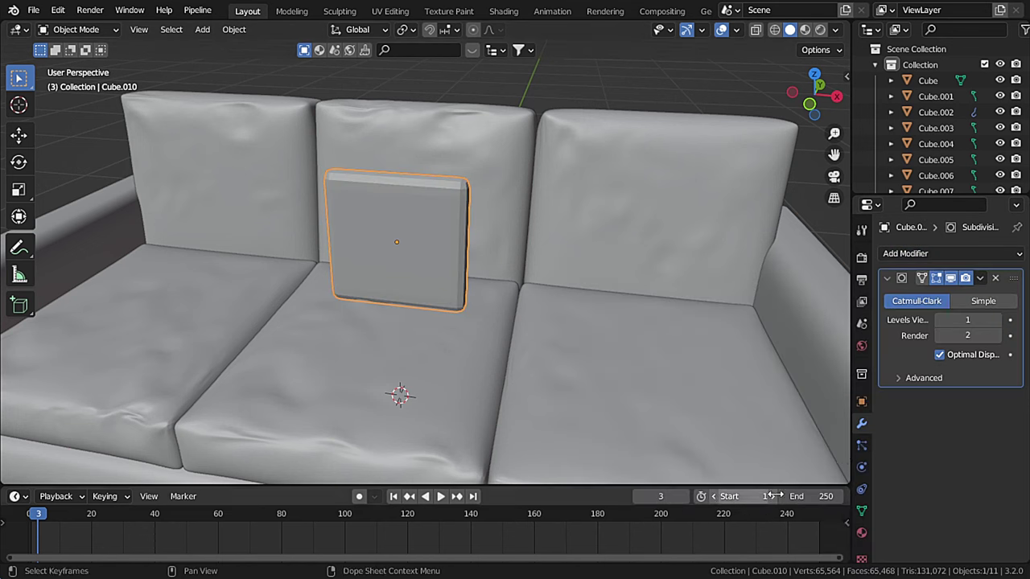
pyautogui.click(1002, 320)
pyautogui.rightClick(434, 226)
pyautogui.click(434, 227)
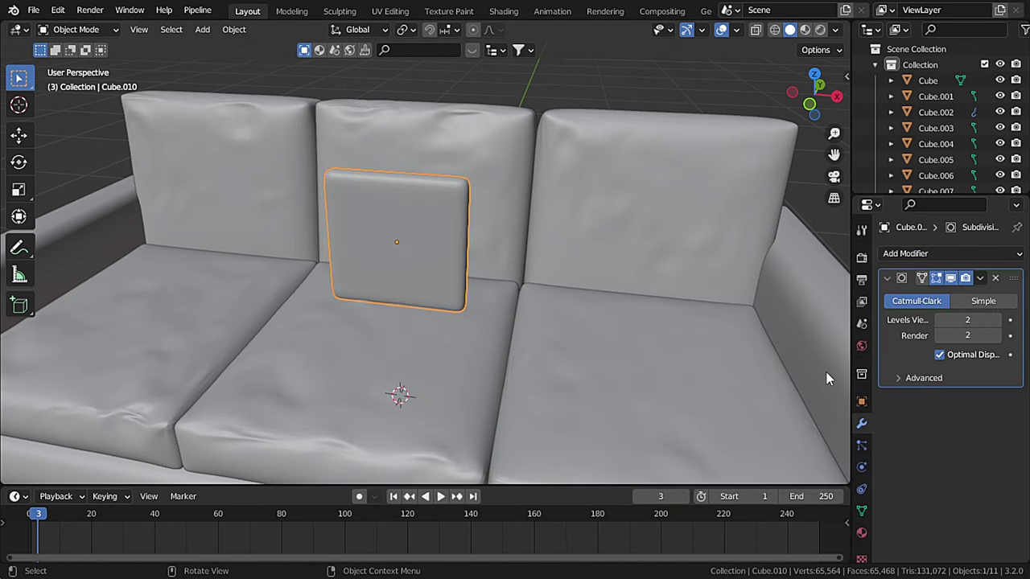
# Step: Give the pillow Cloth physics and enable its pressure with a value of 5
pyautogui.click(862, 467)
pyautogui.click(964, 287)
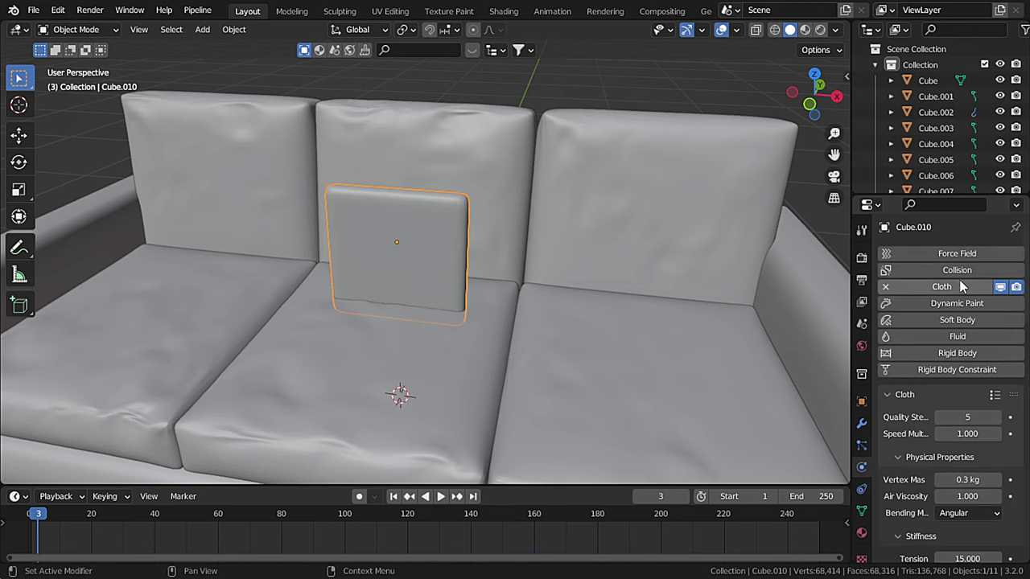
pyautogui.scroll(-5, 967, 384)
pyautogui.scroll(-8, 967, 384)
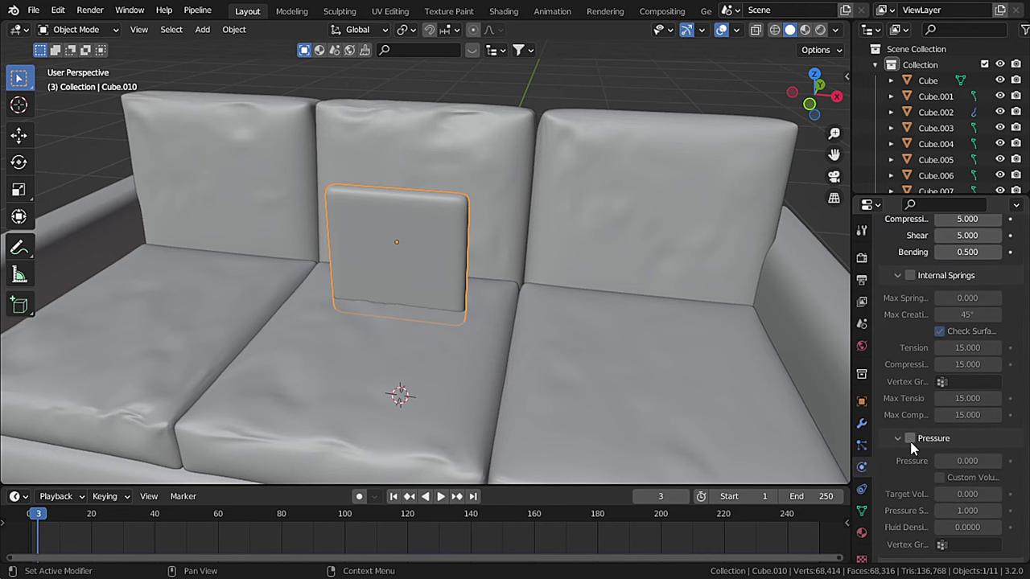
pyautogui.click(910, 437)
pyautogui.click(983, 460)
pyautogui.write('5')
pyautogui.press('Return')
# Step: Set the pillow cloth's gravity field weight to 0 and save the file
pyautogui.scroll(-7, 981, 374)
pyautogui.click(976, 446)
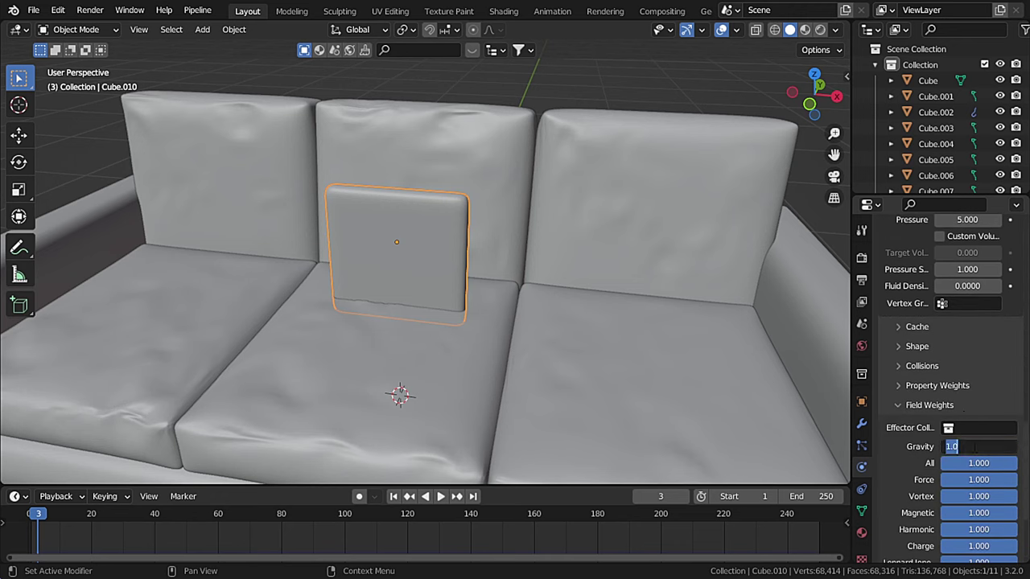
pyautogui.press('Return')
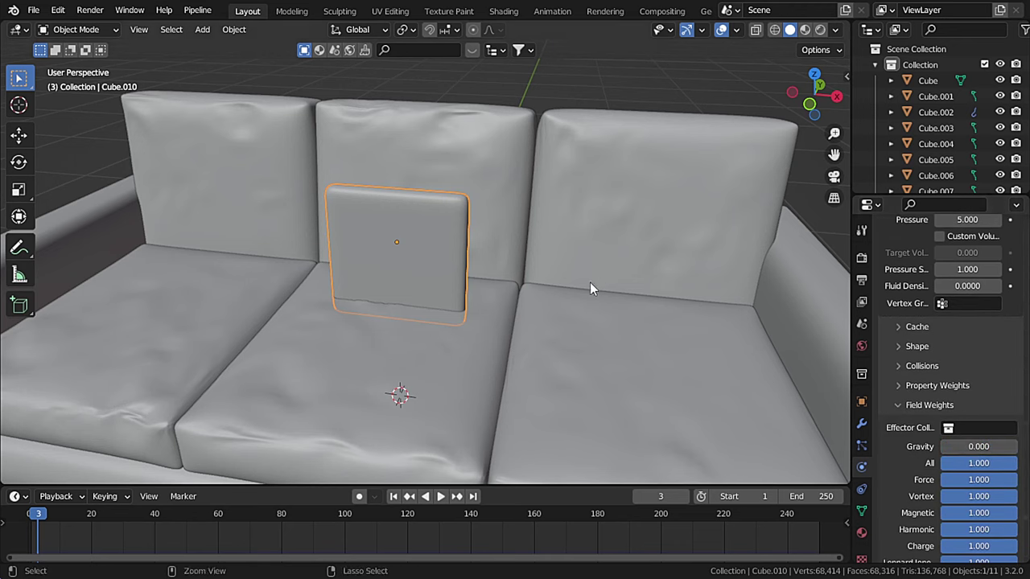
pyautogui.hotkey('ctrl', 's')
# Step: Play the pillow's cloth simulation from frame 0 to check its shape, then rewind to the start
pyautogui.moveTo(41, 512); pyautogui.dragTo(28, 513)
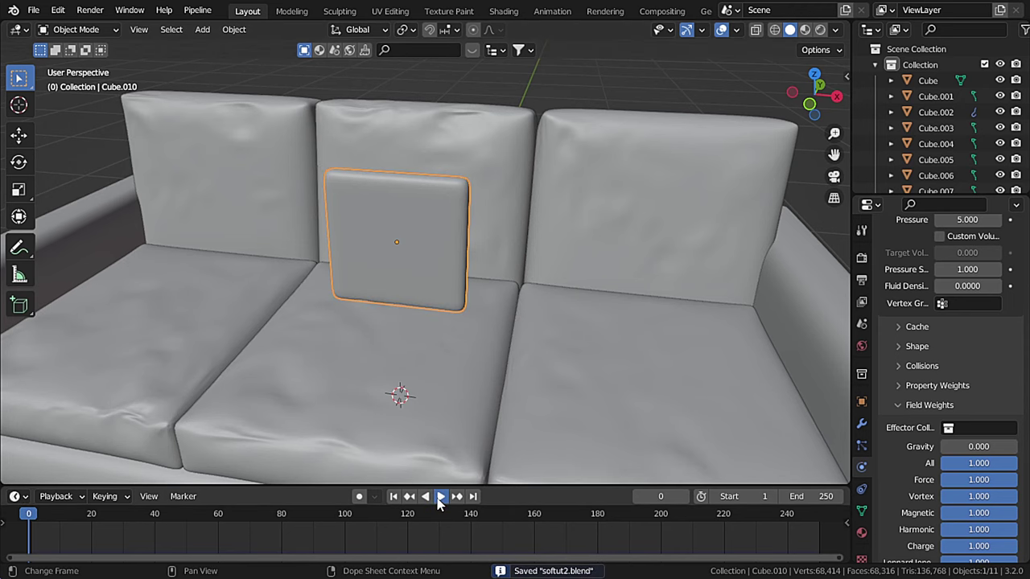
pyautogui.click(440, 496)
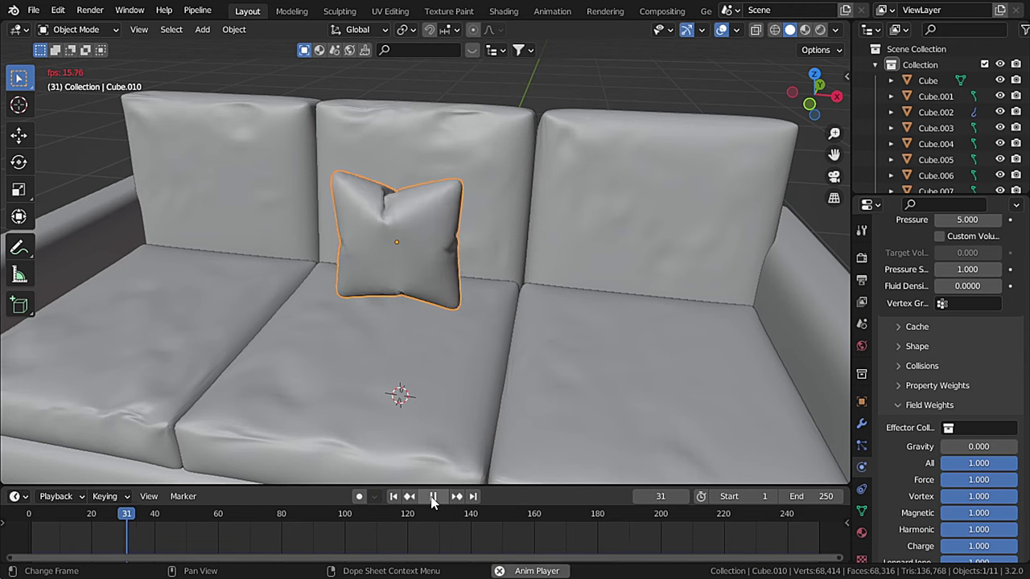
pyautogui.click(433, 496)
pyautogui.moveTo(187, 525); pyautogui.dragTo(29, 519)
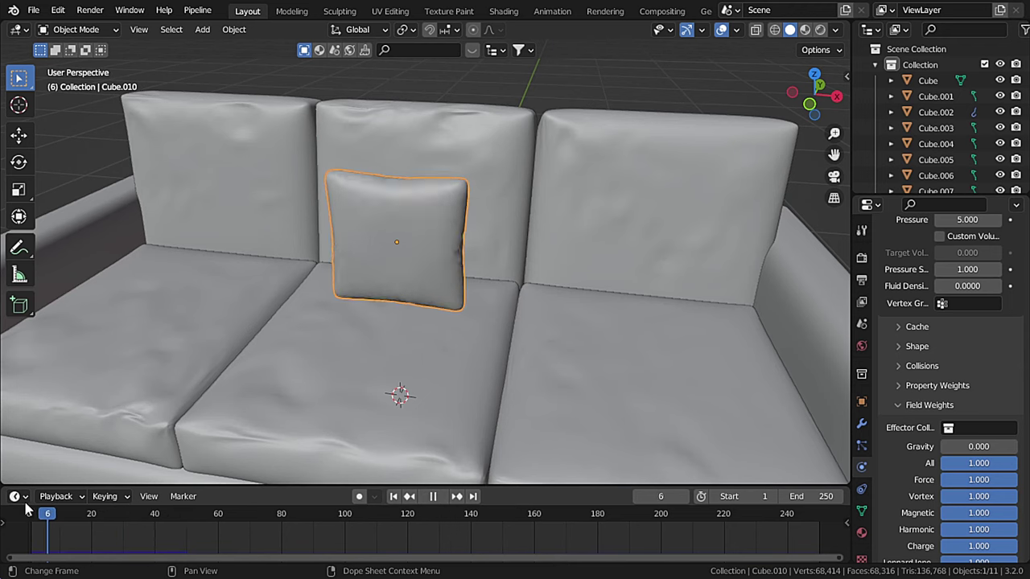
# Step: Subdivide the pillow's entire mesh in Edit Mode and return to Object Mode
pyautogui.click(76, 30)
pyautogui.click(71, 62)
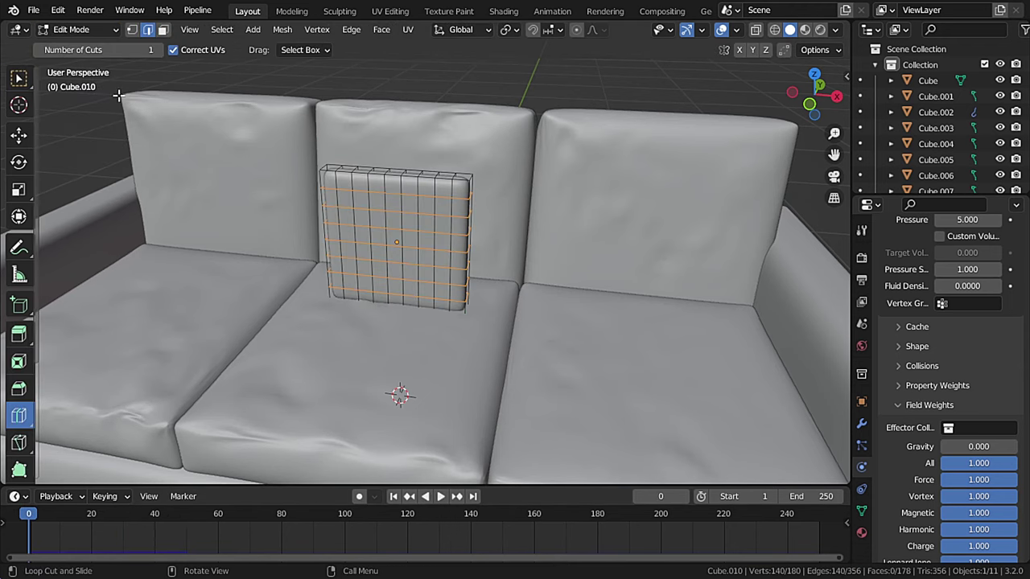
pyautogui.click(16, 81)
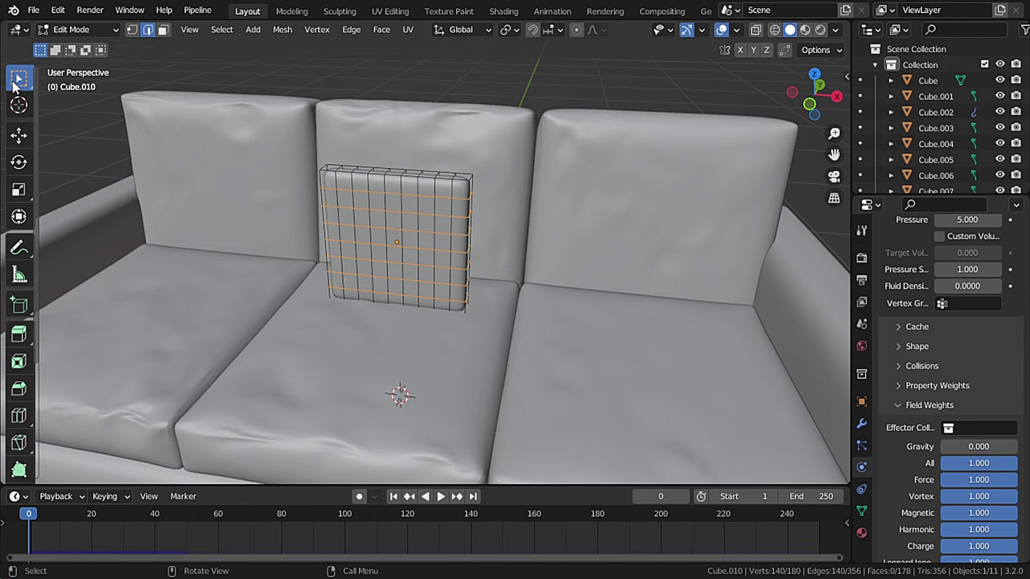
pyautogui.press('a')
pyautogui.rightClick(395, 243)
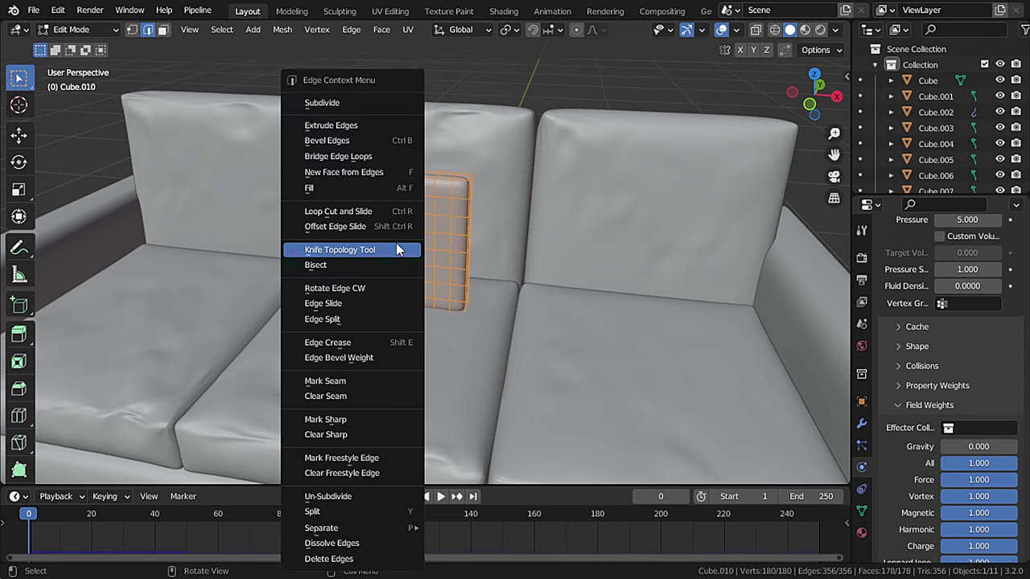
pyautogui.click(366, 102)
pyautogui.click(76, 30)
pyautogui.click(84, 44)
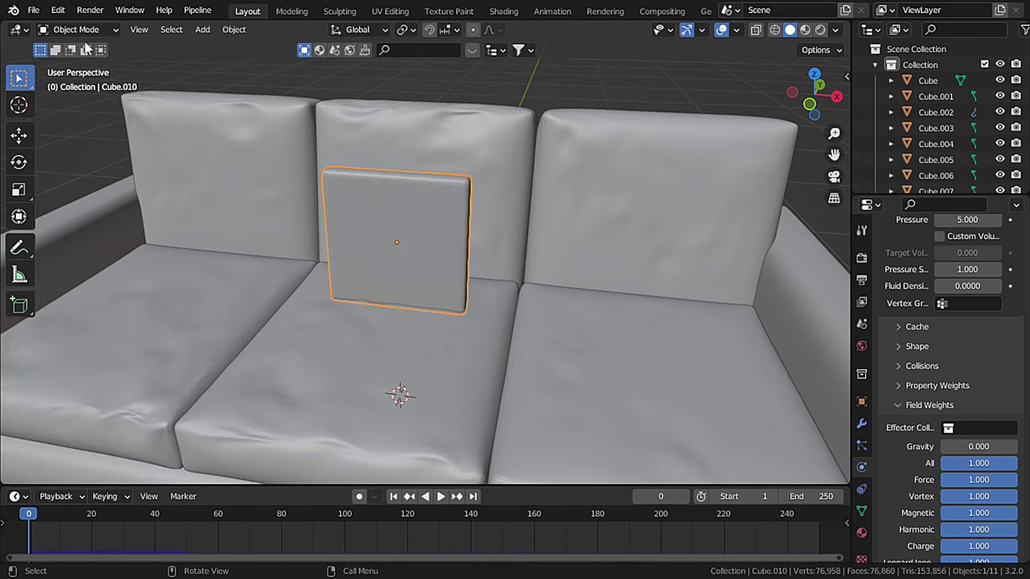
# Step: Run the cloth simulation on the denser pillow and stop it at frame 15
pyautogui.click(438, 497)
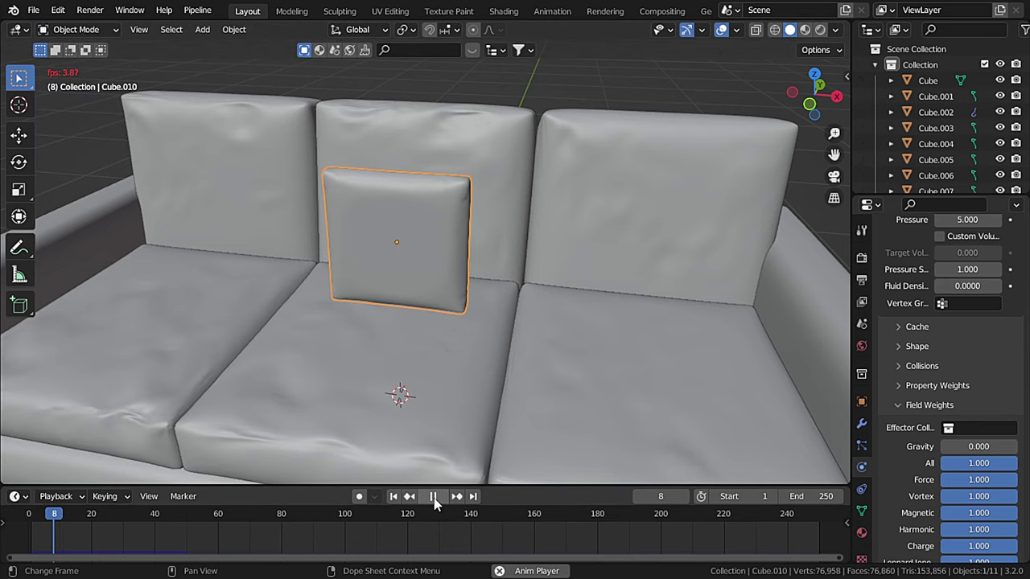
pyautogui.click(433, 497)
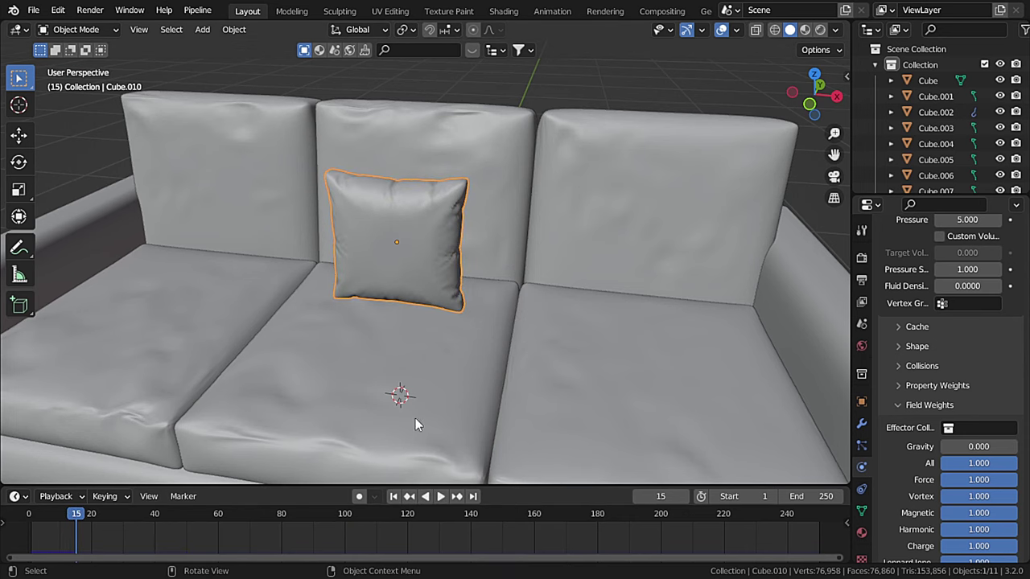
pyautogui.moveTo(411, 258); pyautogui.dragTo(453, 228, button='middle')
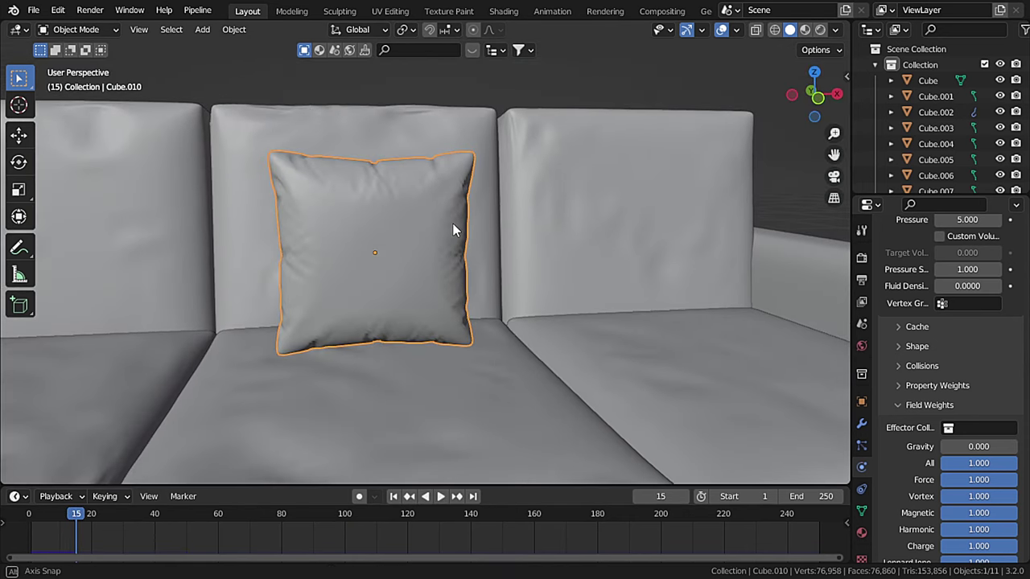
# Step: Apply the pillow's Subdivision and Cloth modifiers and return the timeline to frame 0
pyautogui.click(862, 424)
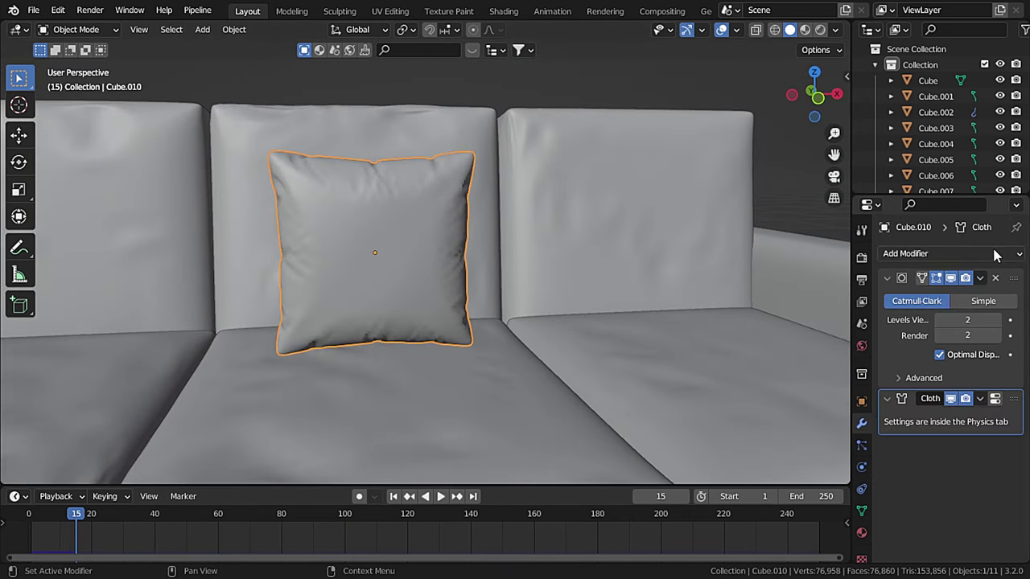
pyautogui.click(980, 277)
pyautogui.click(911, 297)
pyautogui.click(979, 277)
pyautogui.click(939, 297)
pyautogui.moveTo(92, 513); pyautogui.dragTo(27, 511)
# Step: Move the pillow about -0.92 m along X to the seat beside the armrest
pyautogui.scroll(-5, 523, 311)
pyautogui.moveTo(523, 311); pyautogui.dragTo(484, 316, button='middle')
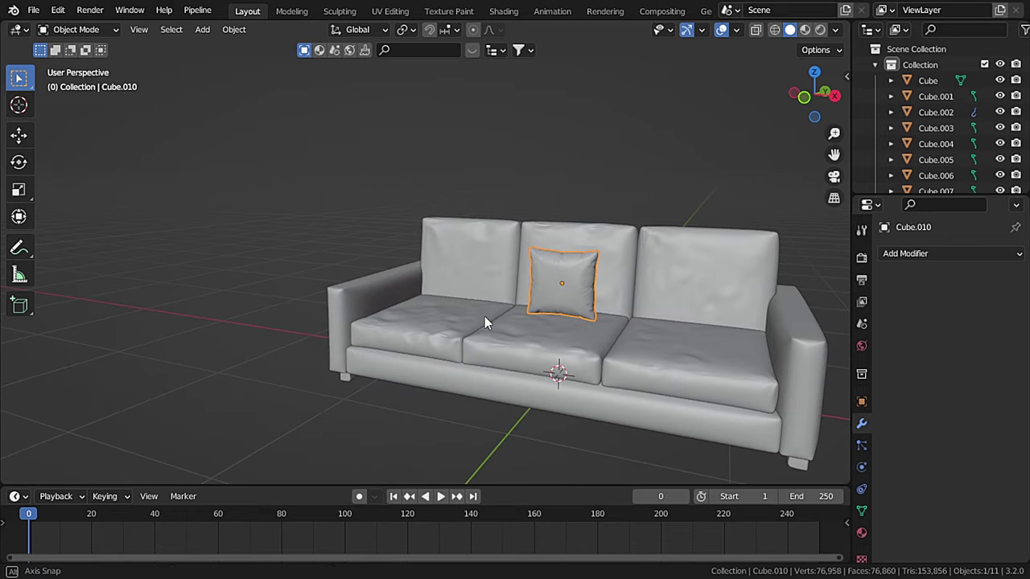
pyautogui.scroll(5, 488, 317)
pyautogui.press('g')
pyautogui.click(333, 248)
pyautogui.rightClick(333, 248)
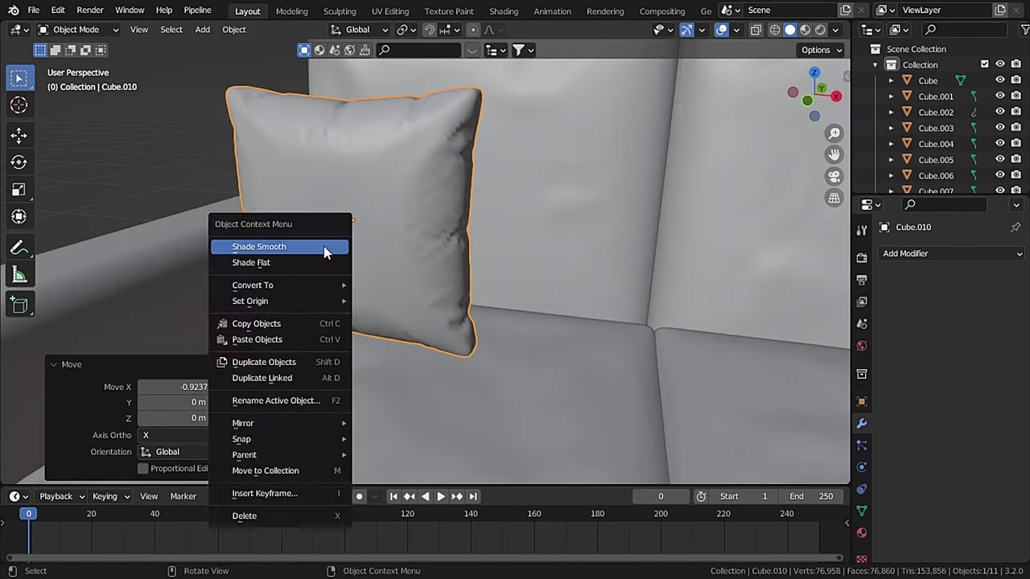
pyautogui.press('Escape')
# Step: Tilt the pillow about its local X axis and shift it about -0.064 m along X
pyautogui.press('r')
pyautogui.press('x')
pyautogui.press('x')
pyautogui.click(565, 127)
pyautogui.press('KP_7')
pyautogui.press('g')
pyautogui.press('x')
pyautogui.click(542, 180)
# Step: Duplicate the pillow and place the copy about 1.944 m along X near the opposite armrest
pyautogui.moveTo(550, 73); pyautogui.dragTo(469, 181, button='middle')
pyautogui.hotkey('shift', 'd')
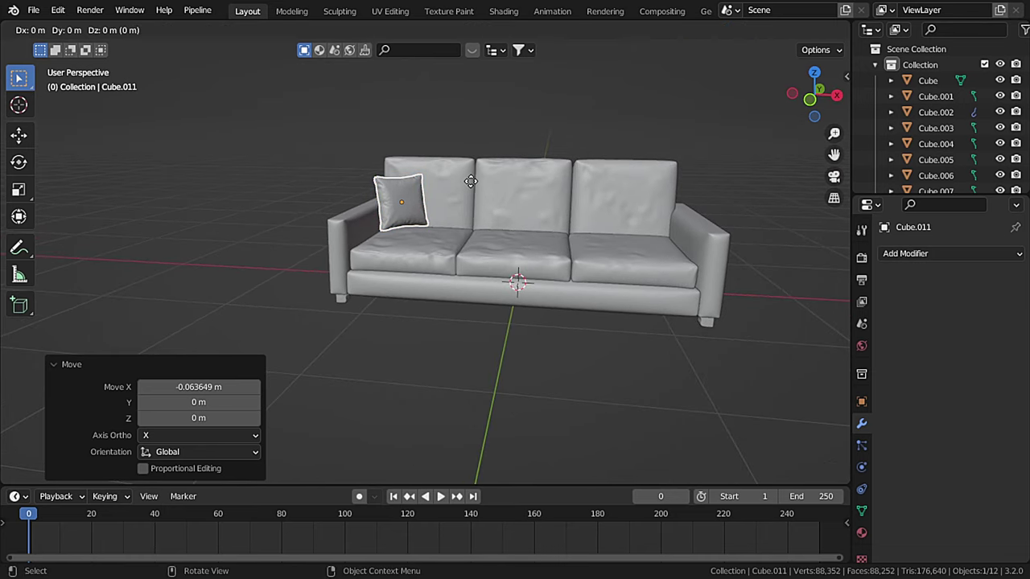
pyautogui.press('x')
pyautogui.click(684, 198)
# Step: Mirror the duplicated pillow along the global X axis
pyautogui.moveTo(684, 198); pyautogui.dragTo(525, 183, button='middle')
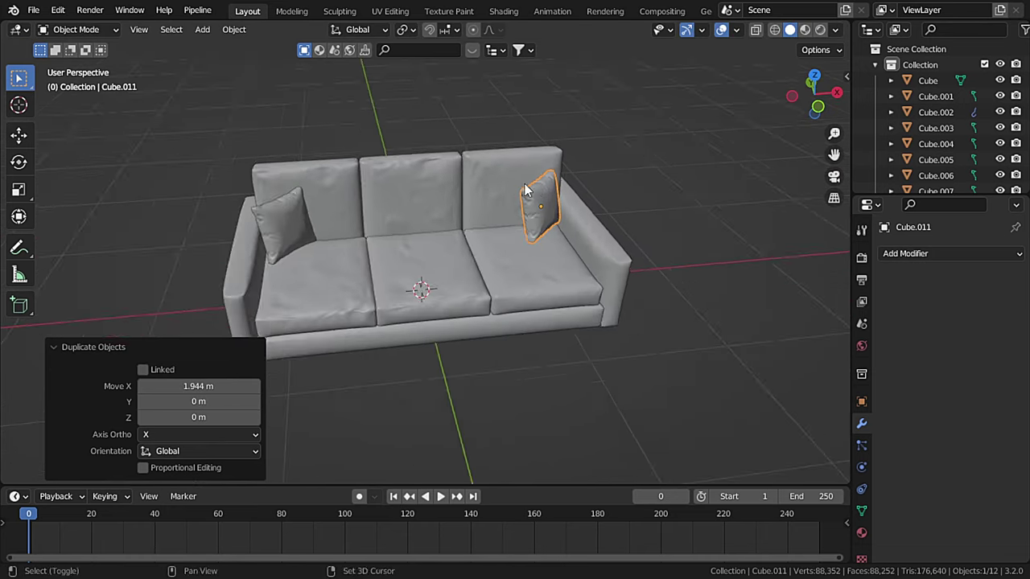
pyautogui.scroll(3, 537, 186)
pyautogui.hotkey('ctrl', 'm')
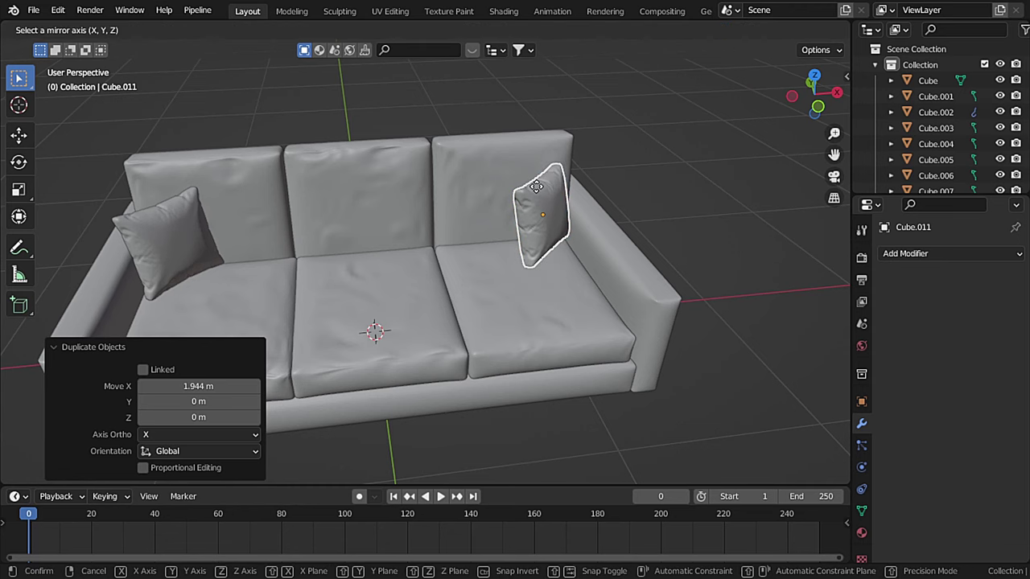
pyautogui.press('x')
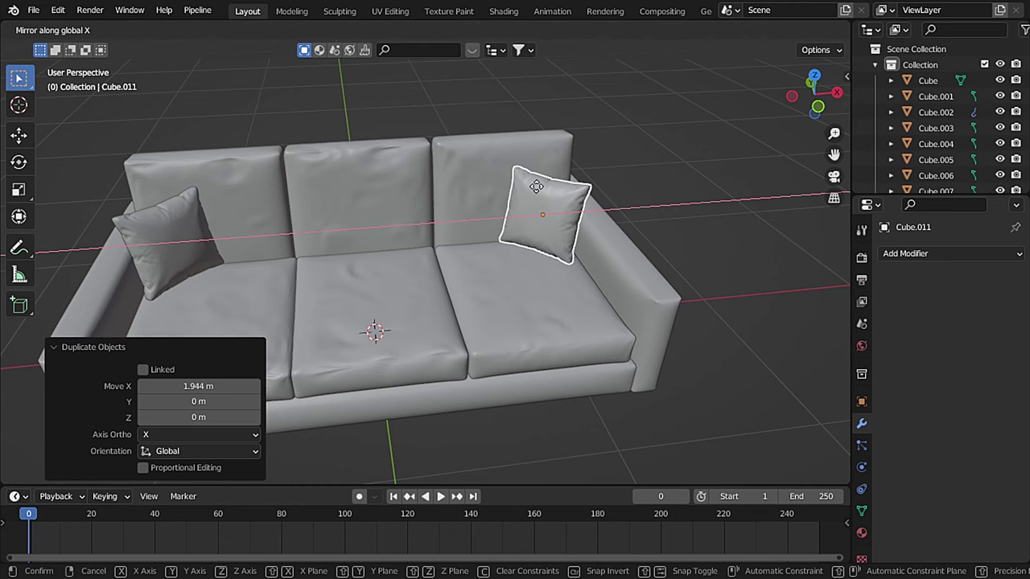
pyautogui.click(536, 187)
pyautogui.scroll(-5, 625, 225)
pyautogui.moveTo(512, 230); pyautogui.dragTo(518, 270, button='middle')
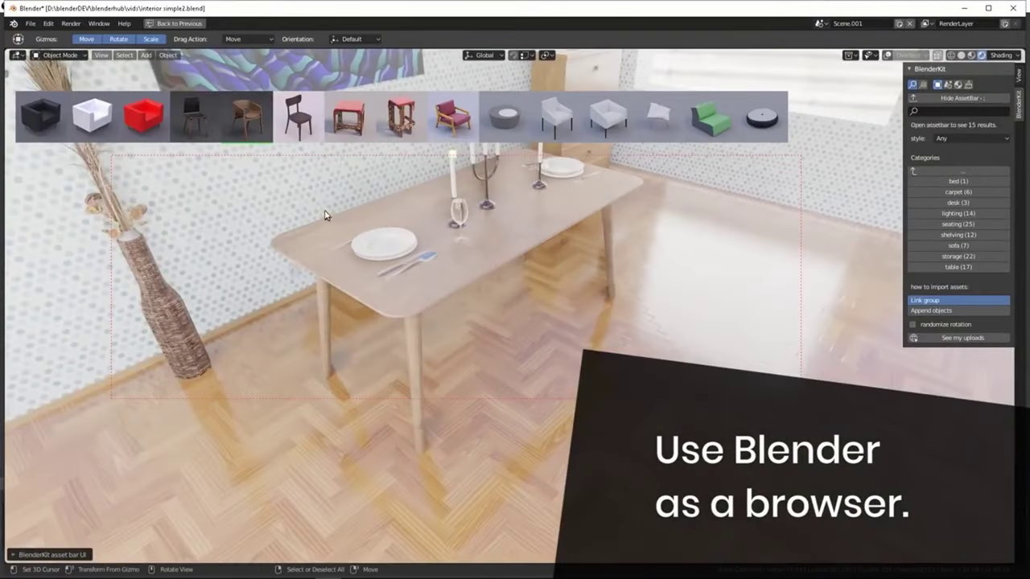
pyautogui.moveTo(246, 115); pyautogui.dragTo(337, 418)
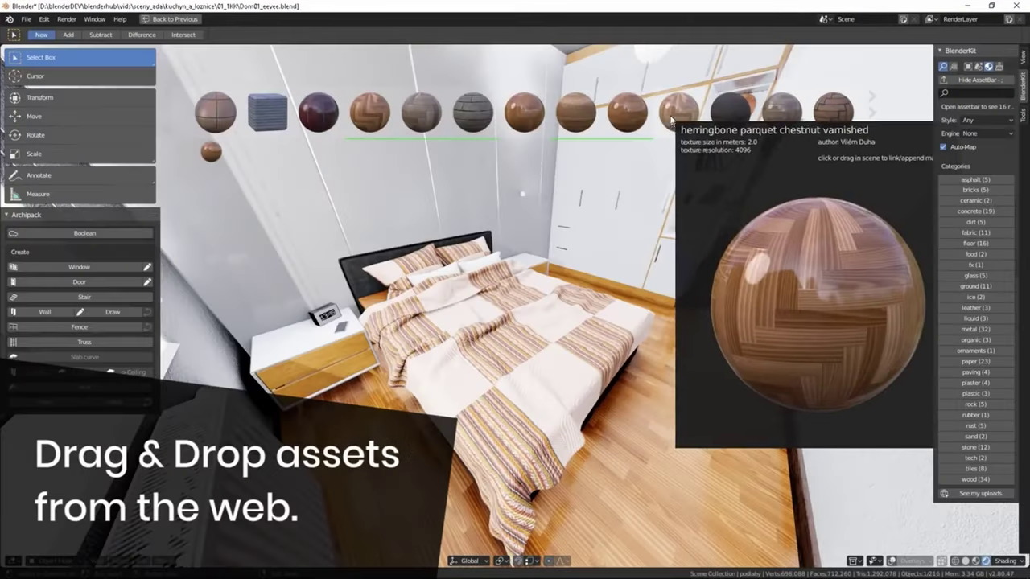
pyautogui.moveTo(672, 121); pyautogui.dragTo(713, 398)
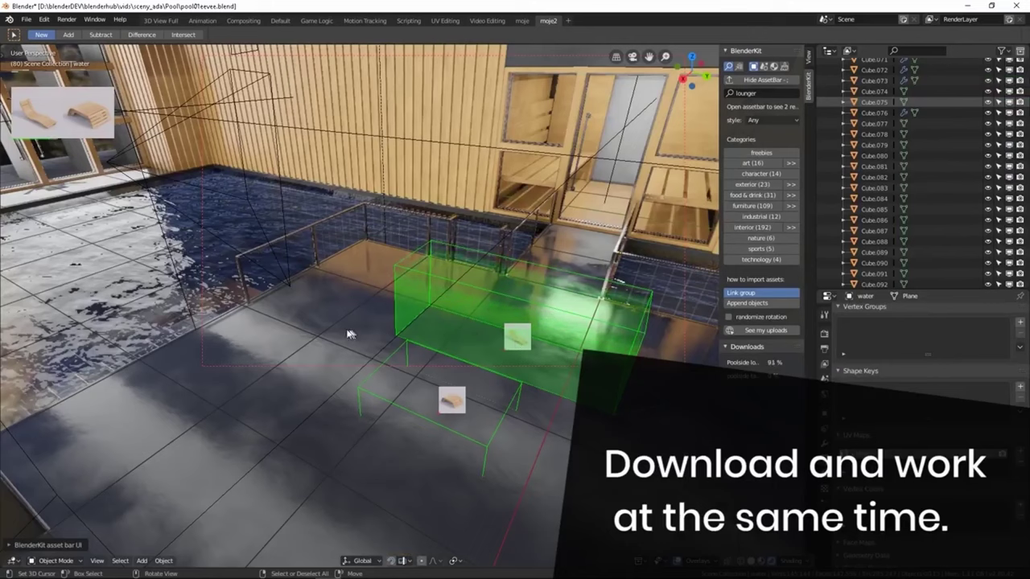
pyautogui.moveTo(517, 333); pyautogui.dragTo(437, 379)
pyautogui.press('r')
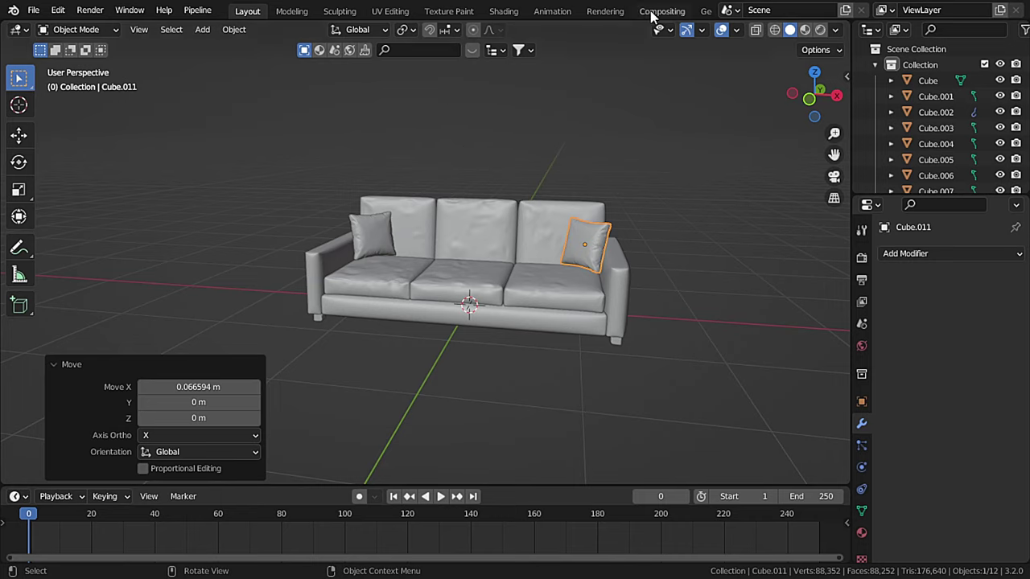
# Step: Search the BlenderKit materials for "brown fabric" and apply the Brown Fabric material to the sofa's armrest
pyautogui.click(381, 50)
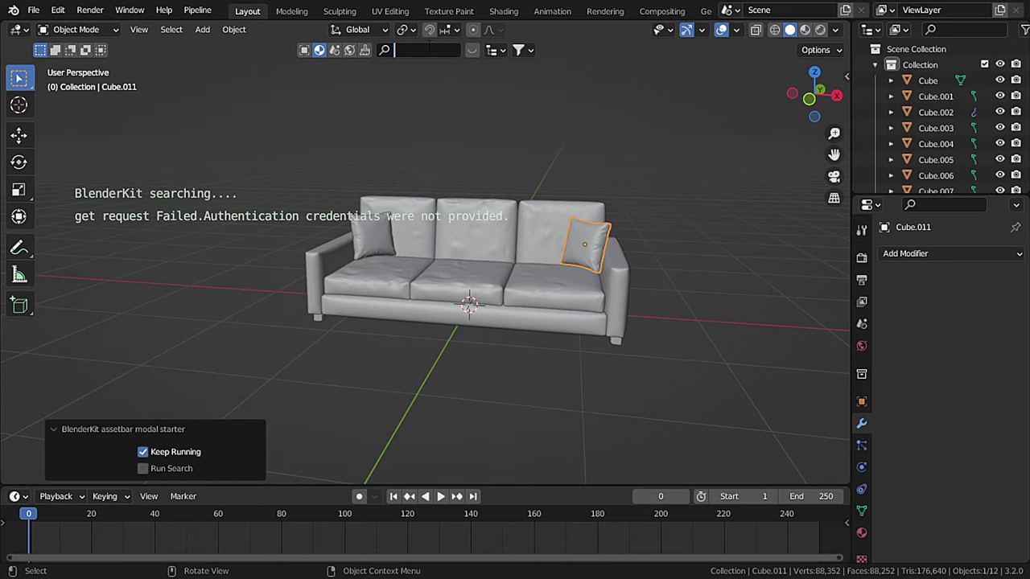
pyautogui.write('brown fabric')
pyautogui.press('Return')
pyautogui.moveTo(190, 134)
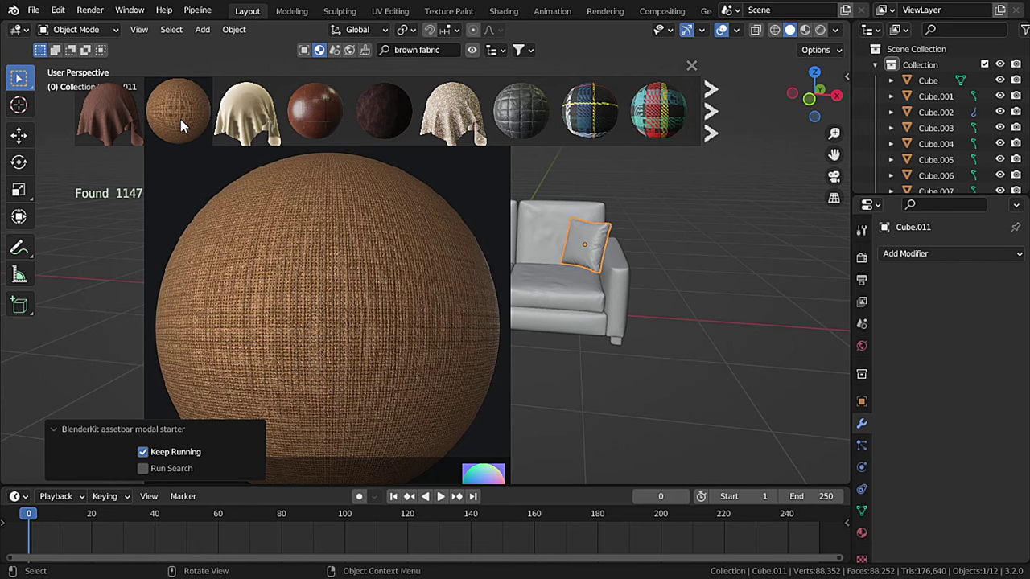
pyautogui.moveTo(180, 119); pyautogui.dragTo(350, 241)
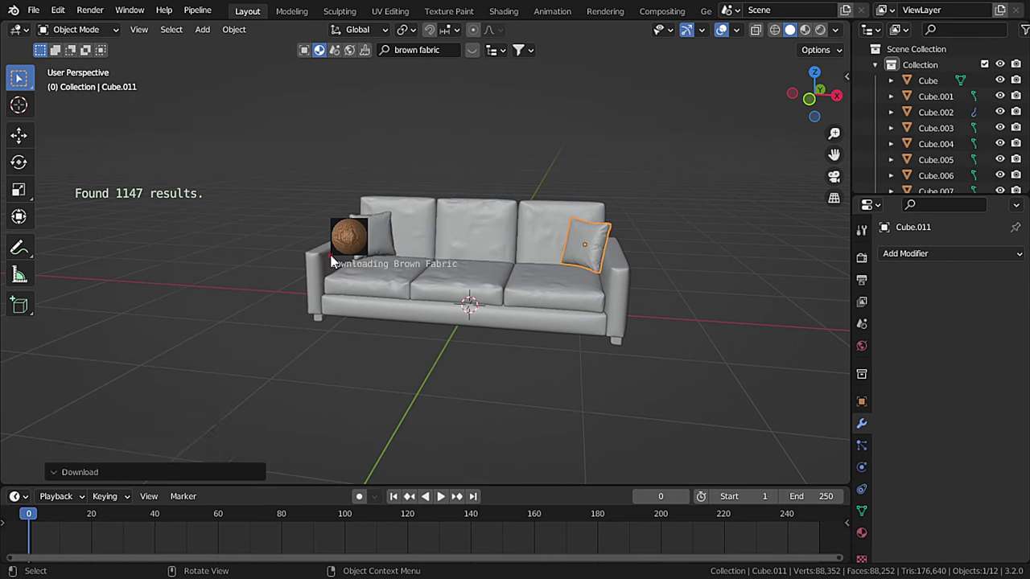
pyautogui.moveTo(201, 121)
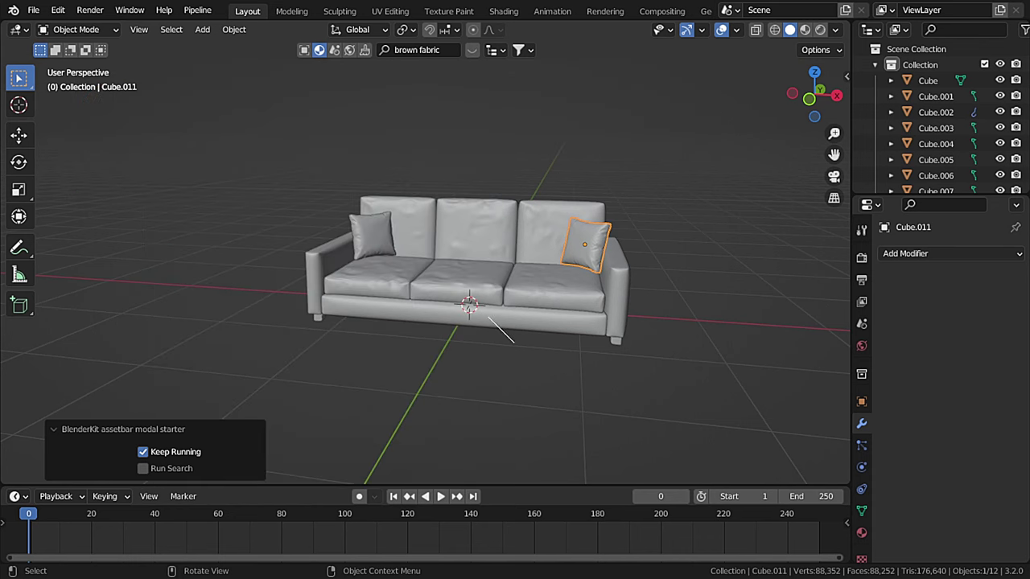
# Step: Show the viewport in rendered shading and set the render engine to Cycles
pyautogui.click(820, 29)
pyautogui.click(861, 258)
pyautogui.click(977, 254)
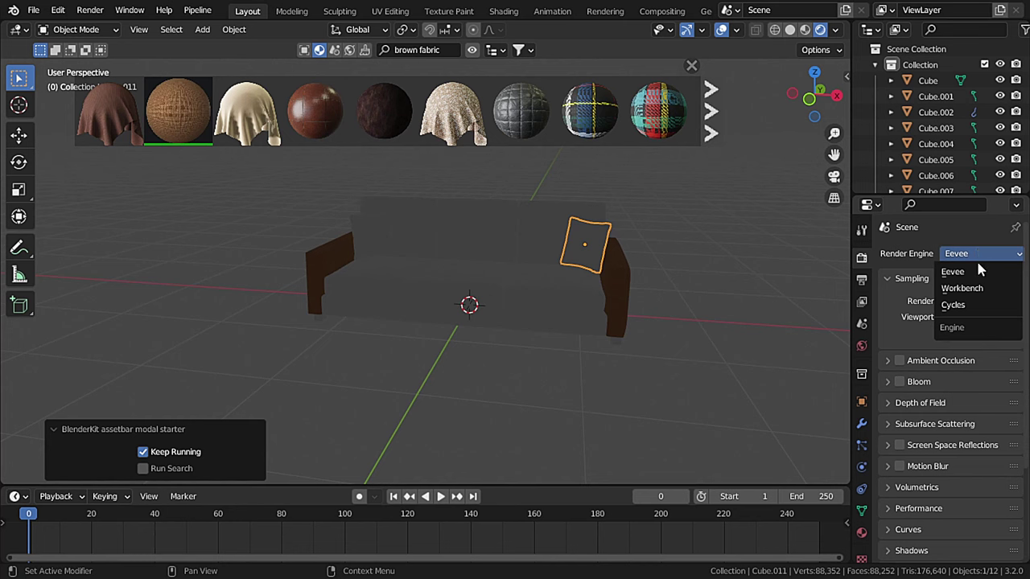
pyautogui.click(963, 306)
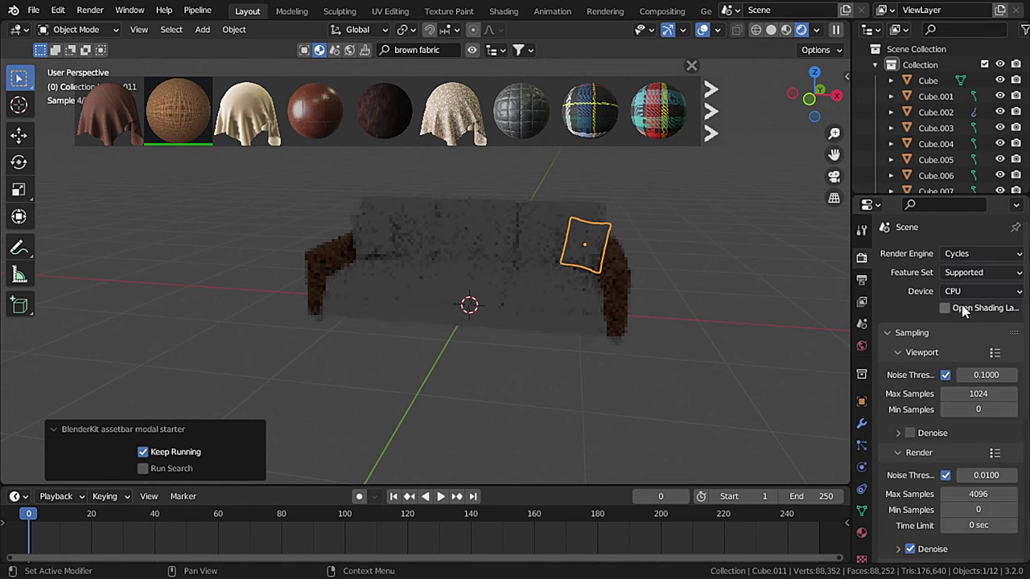
# Step: Disable Scene World lighting in the rendered viewport and set the Cycles device to GPU Compute
pyautogui.click(817, 30)
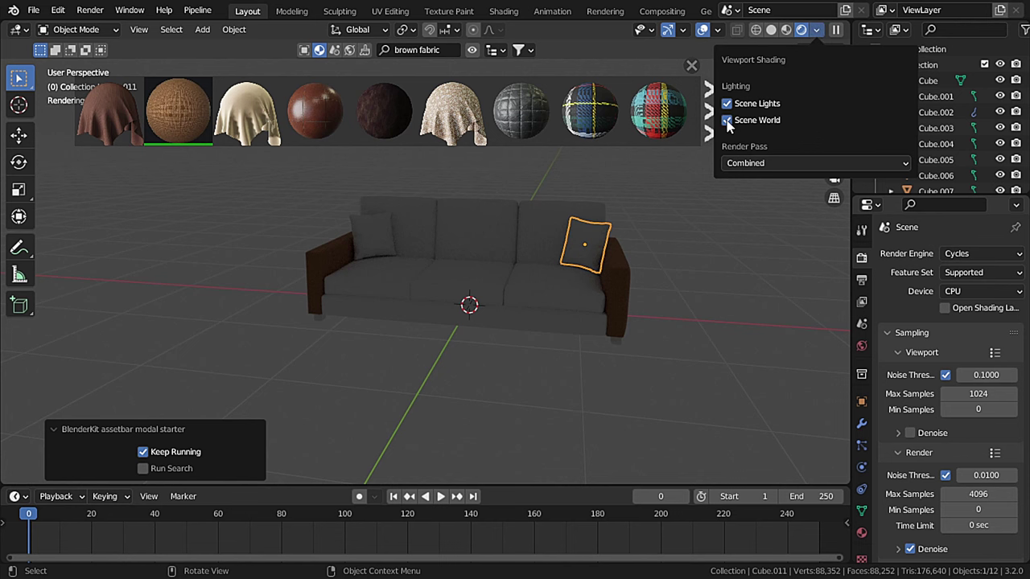
pyautogui.scroll(3, 518, 279)
pyautogui.keyDown('shift'); pyautogui.moveTo(518, 277); pyautogui.dragTo(541, 330, button='middle'); pyautogui.keyUp('shift')
pyautogui.click(985, 291)
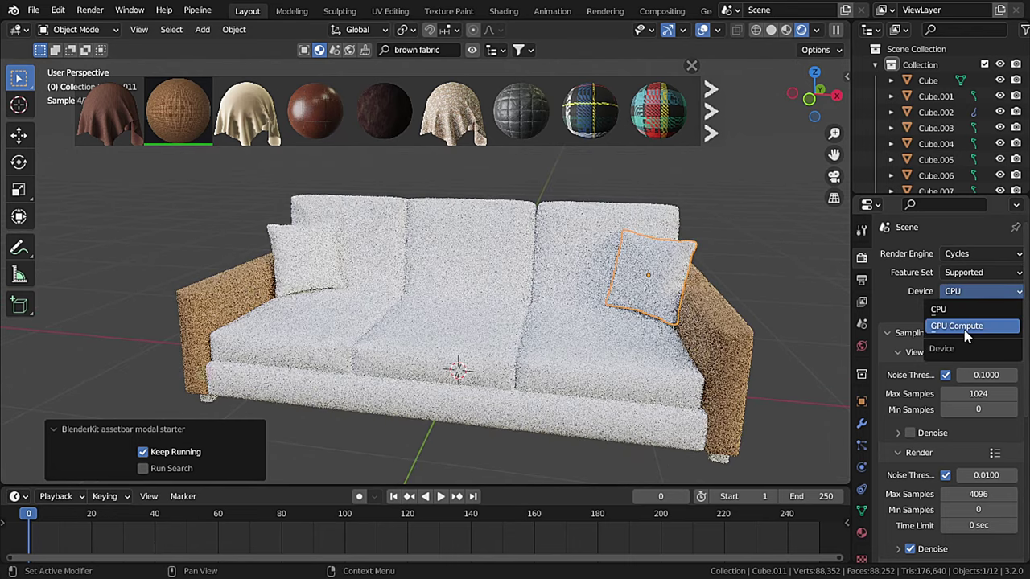
pyautogui.click(964, 328)
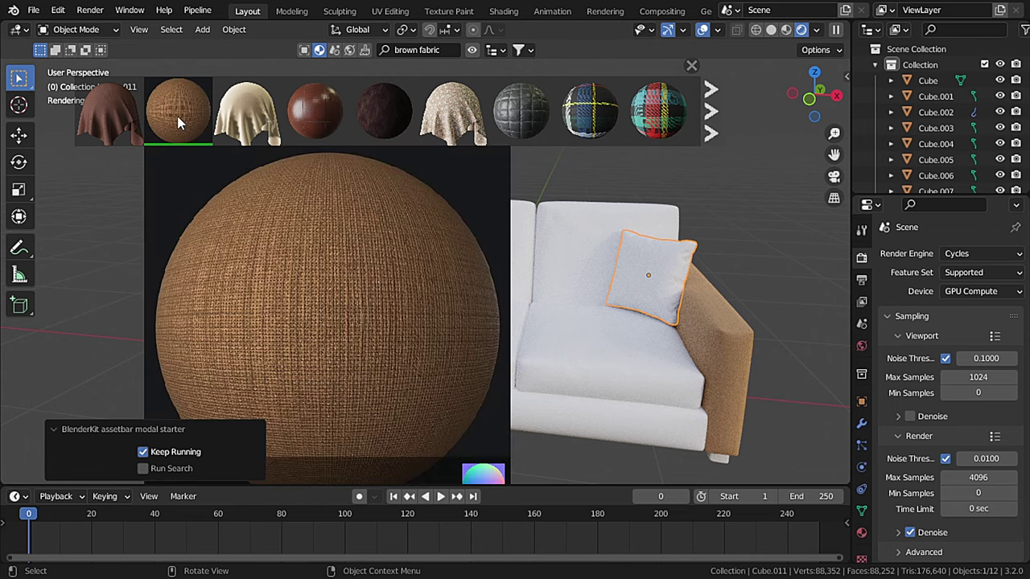
# Step: Apply the Brown Fabric material from BlenderKit to the sofa's back cushions, seat cushions and front base
pyautogui.moveTo(181, 102); pyautogui.dragTo(499, 259)
pyautogui.moveTo(241, 116); pyautogui.dragTo(556, 285)
pyautogui.moveTo(181, 102); pyautogui.dragTo(573, 409)
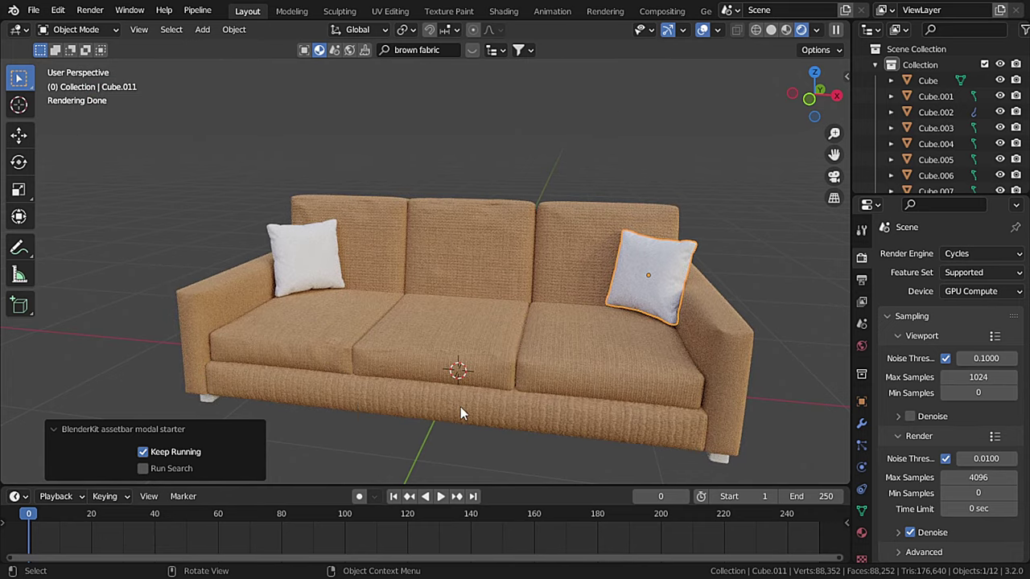
# Step: Unwrap the whole mesh of the sofa's base with Smart UV Project at the default settings
pyautogui.moveTo(591, 404); pyautogui.dragTo(564, 289, button='middle')
pyautogui.click(431, 324)
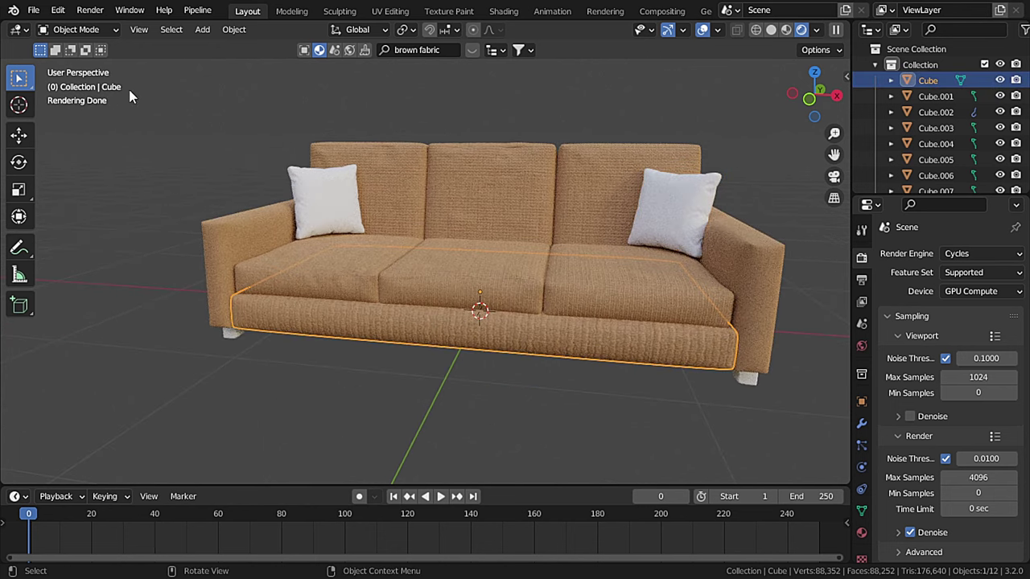
pyautogui.click(81, 29)
pyautogui.click(76, 62)
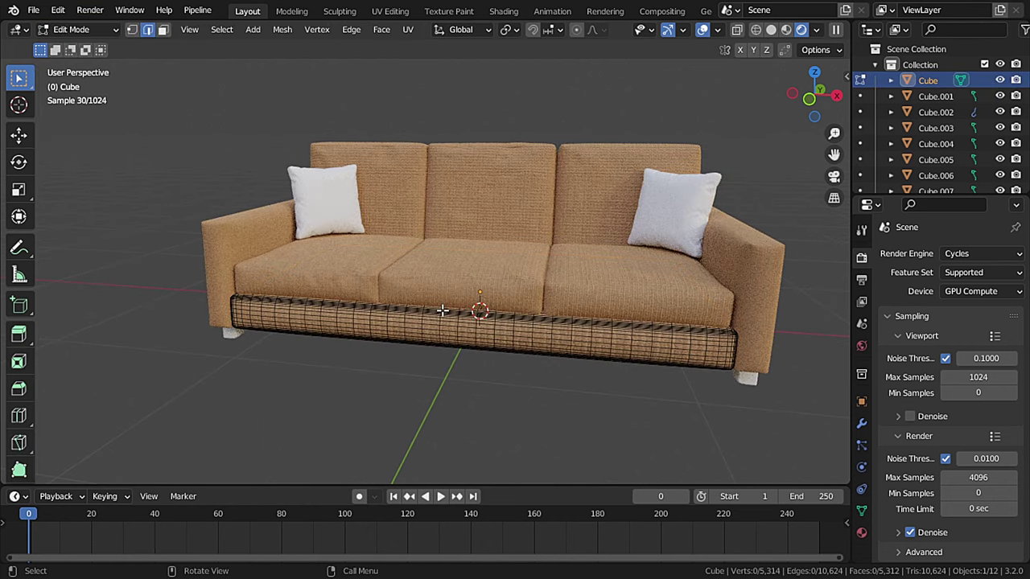
pyautogui.click(407, 30)
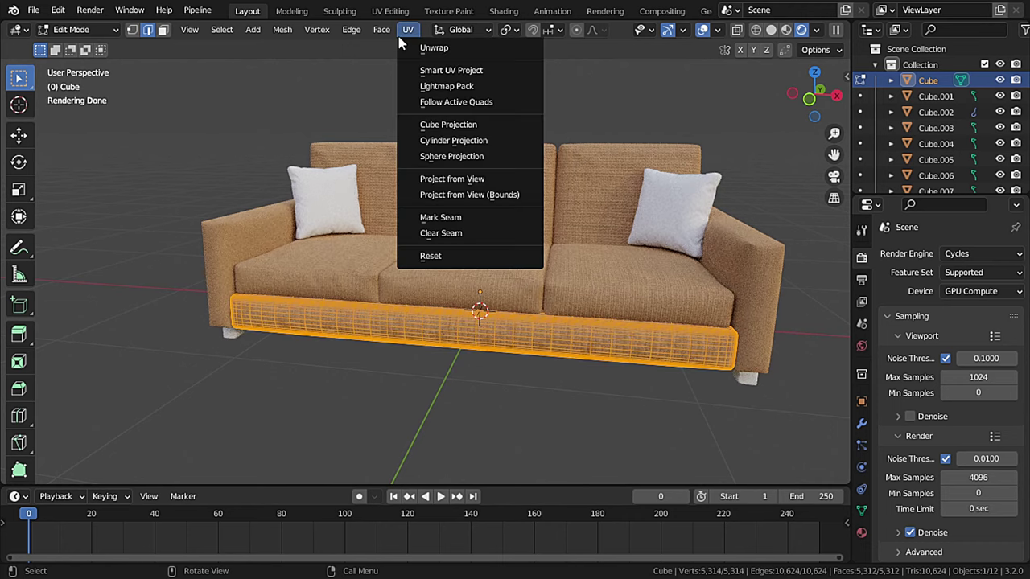
pyautogui.click(408, 70)
pyautogui.click(396, 190)
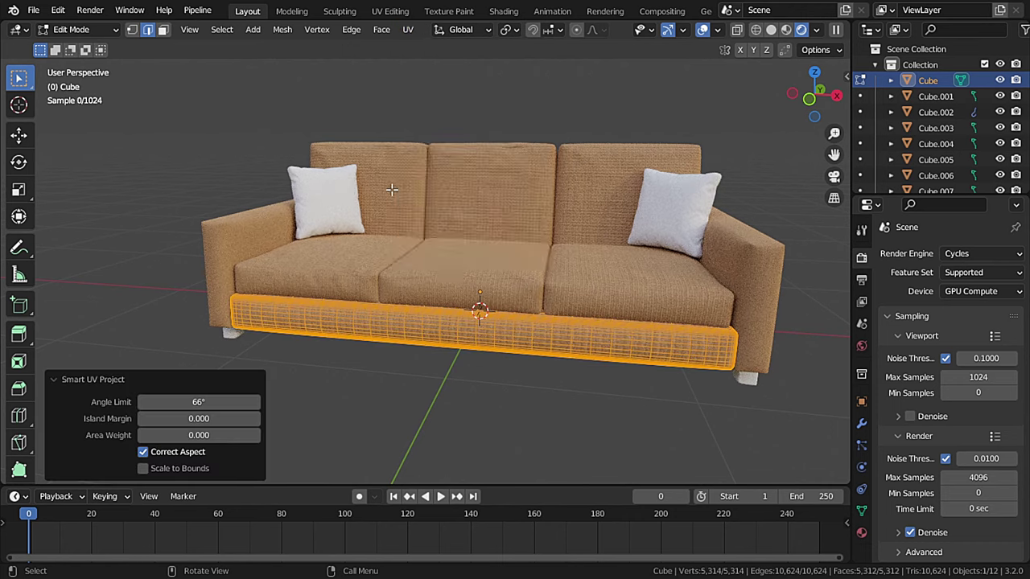
pyautogui.click(98, 34)
pyautogui.click(81, 46)
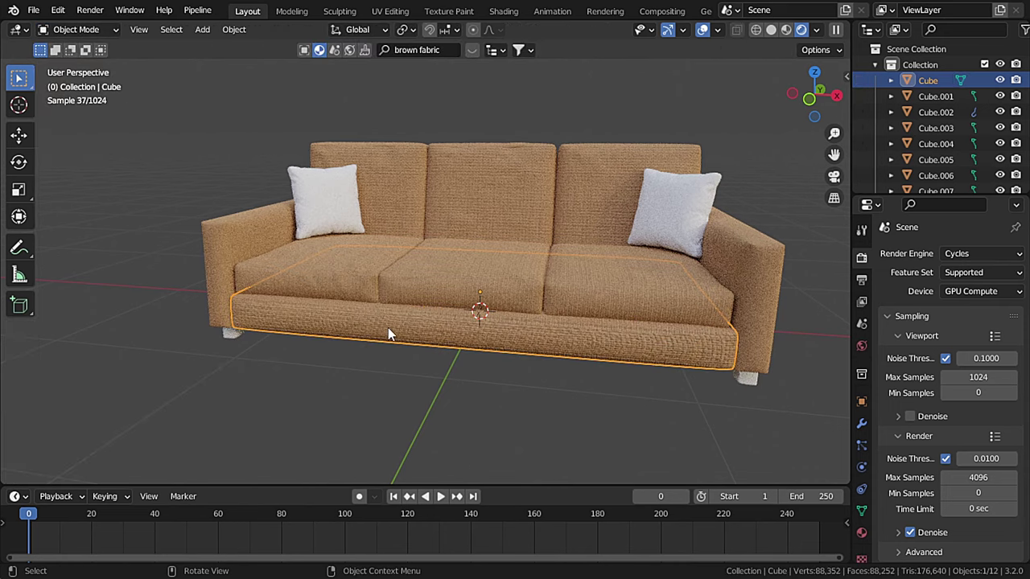
# Step: Unwrap the seat cushions, back cushions and armrest together with Smart UV Project at a 66° angle limit
pyautogui.click(607, 321)
pyautogui.keyDown('shift'); pyautogui.click(576, 217); pyautogui.keyUp('shift')
pyautogui.press('Tab')
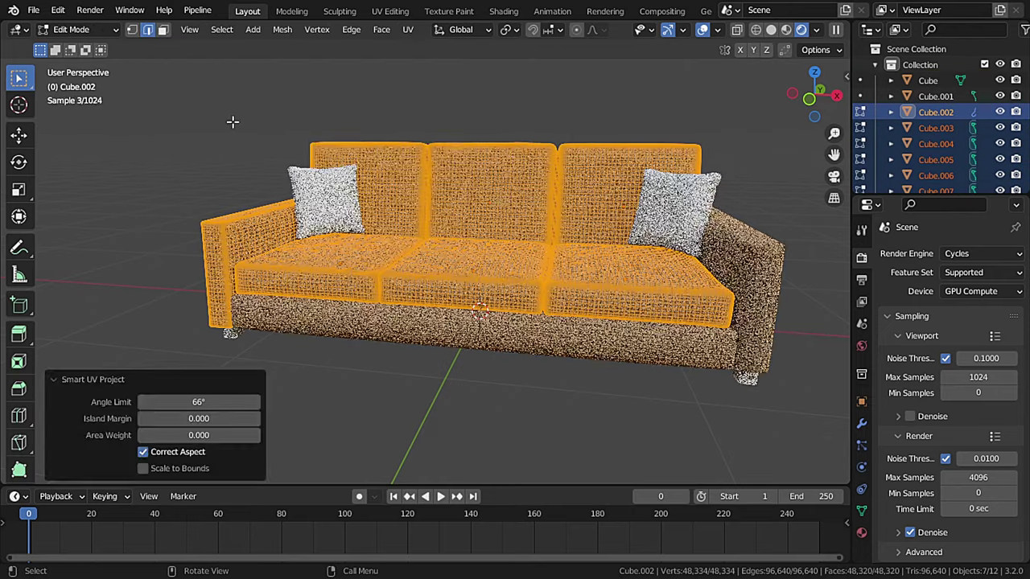
pyautogui.press('Tab')
pyautogui.moveTo(559, 267); pyautogui.dragTo(591, 276, button='middle')
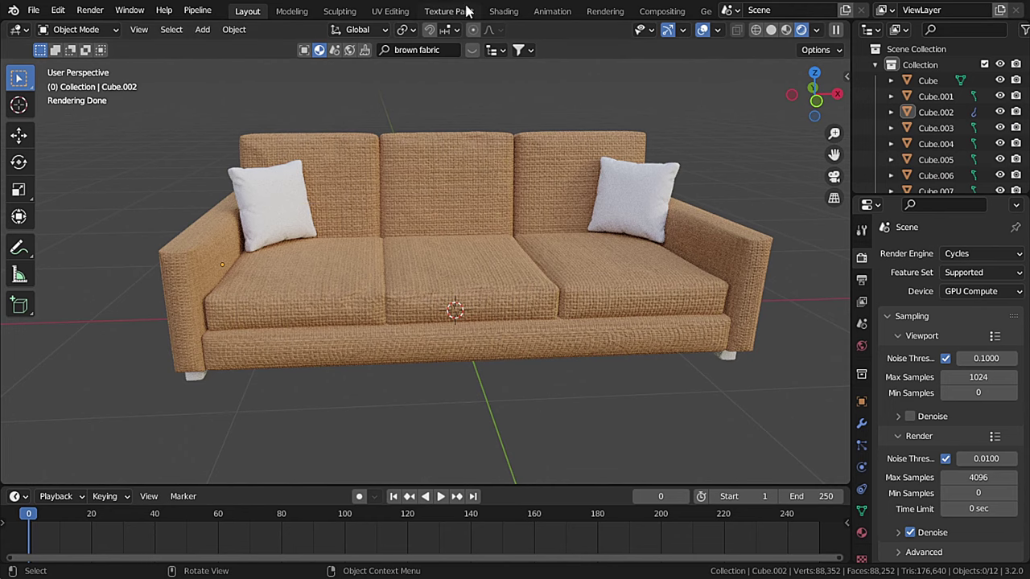
# Step: Switch to the Shading workspace and assign the existing Brown Fabric material to the sofa's rear panel
pyautogui.click(503, 12)
pyautogui.scroll(4, 600, 302)
pyautogui.keyDown('shift'); pyautogui.moveTo(600, 303); pyautogui.dragTo(536, 182, button='middle'); pyautogui.keyUp('shift')
pyautogui.click(536, 182)
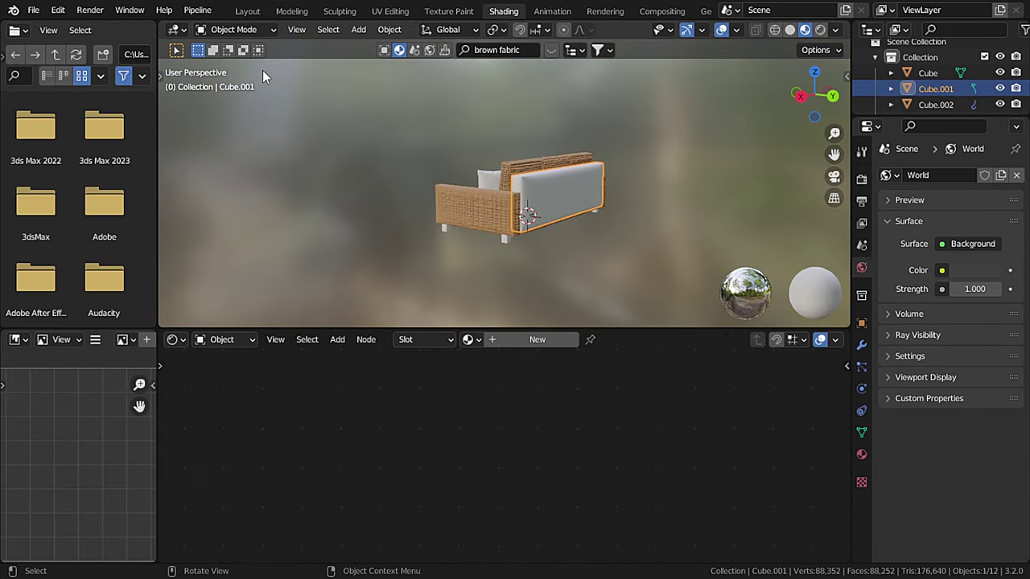
pyautogui.click(469, 339)
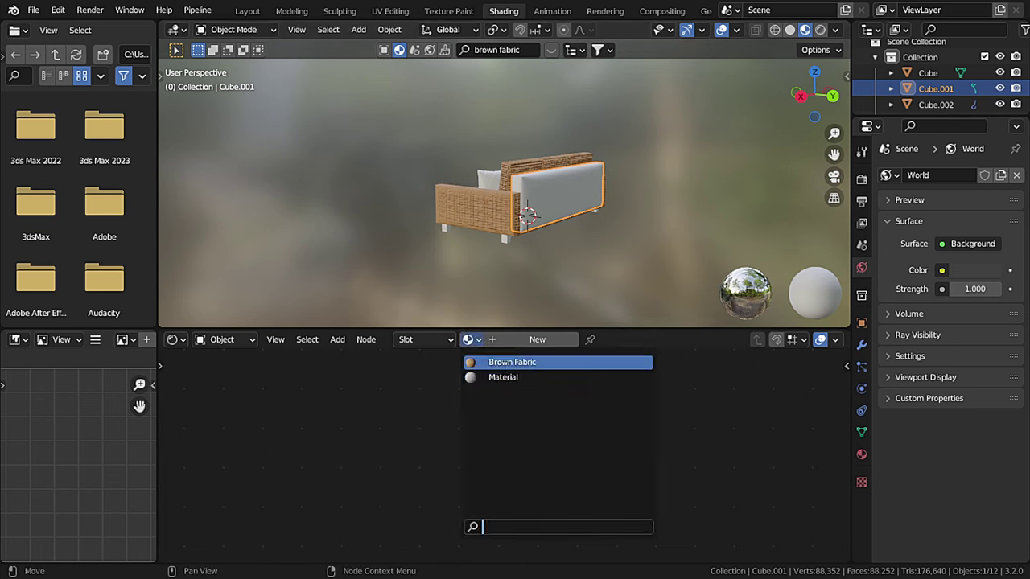
pyautogui.click(503, 362)
# Step: Unwrap the sofa's rear panel with Smart UV Project and return to Object Mode
pyautogui.click(235, 31)
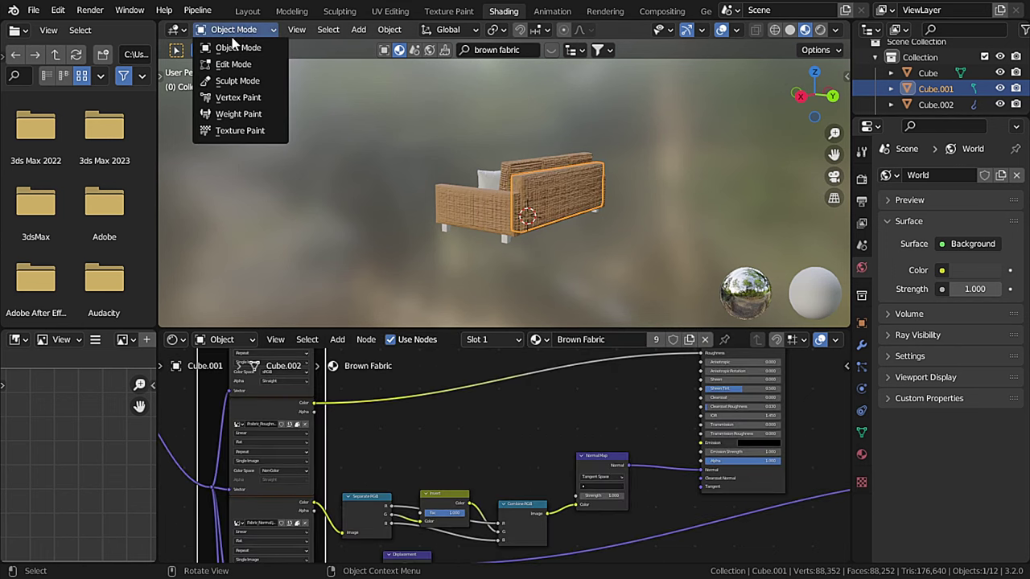
pyautogui.click(205, 63)
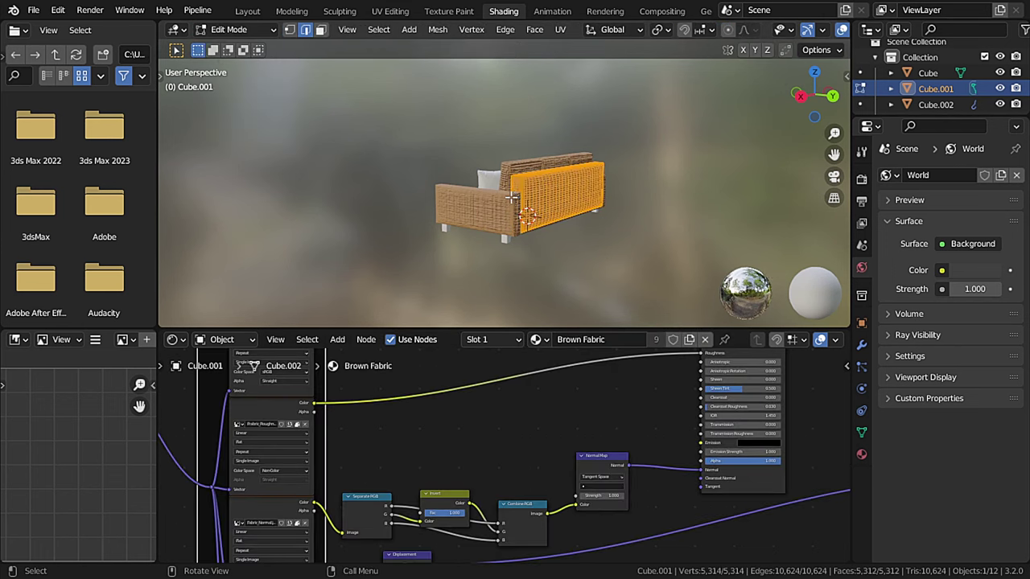
pyautogui.click(555, 34)
pyautogui.click(577, 70)
pyautogui.click(587, 190)
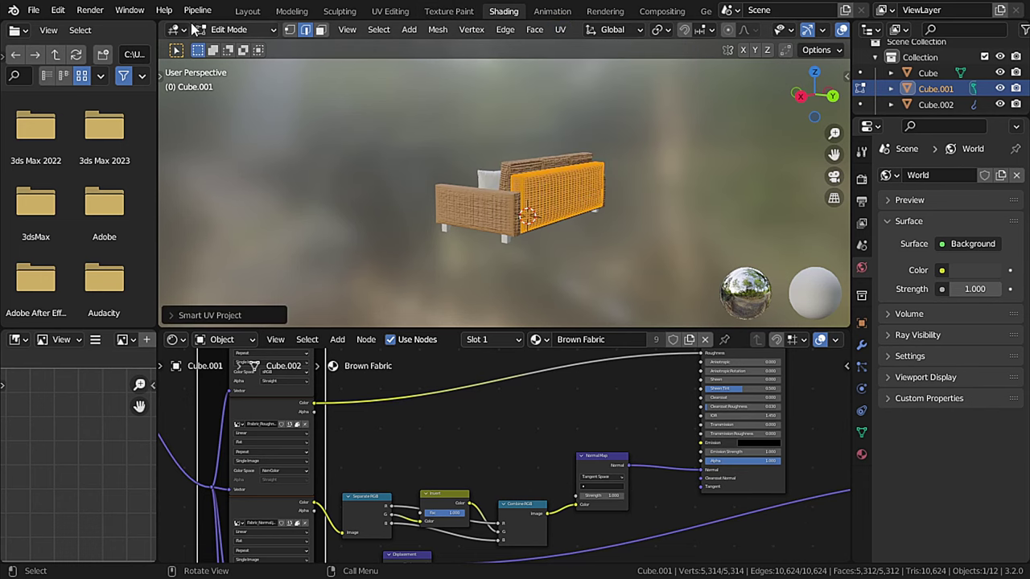
pyautogui.click(232, 29)
pyautogui.click(209, 44)
pyautogui.moveTo(515, 221); pyautogui.dragTo(448, 223, button='middle')
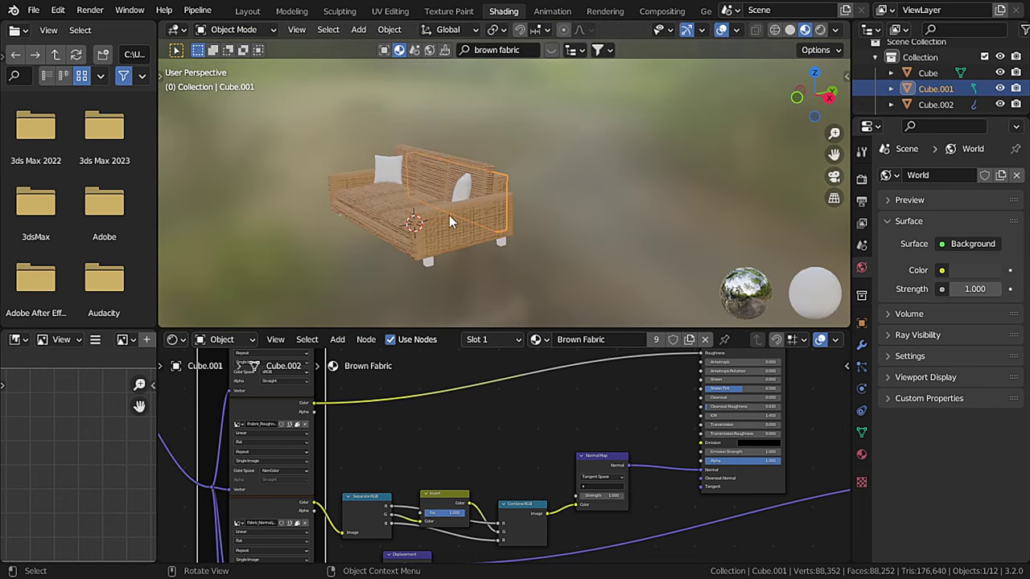
# Step: Show the Shading viewport in rendered mode with Scene World lighting disabled
pyautogui.scroll(3, 448, 223)
pyautogui.moveTo(534, 190); pyautogui.dragTo(833, 63, button='middle')
pyautogui.click(821, 30)
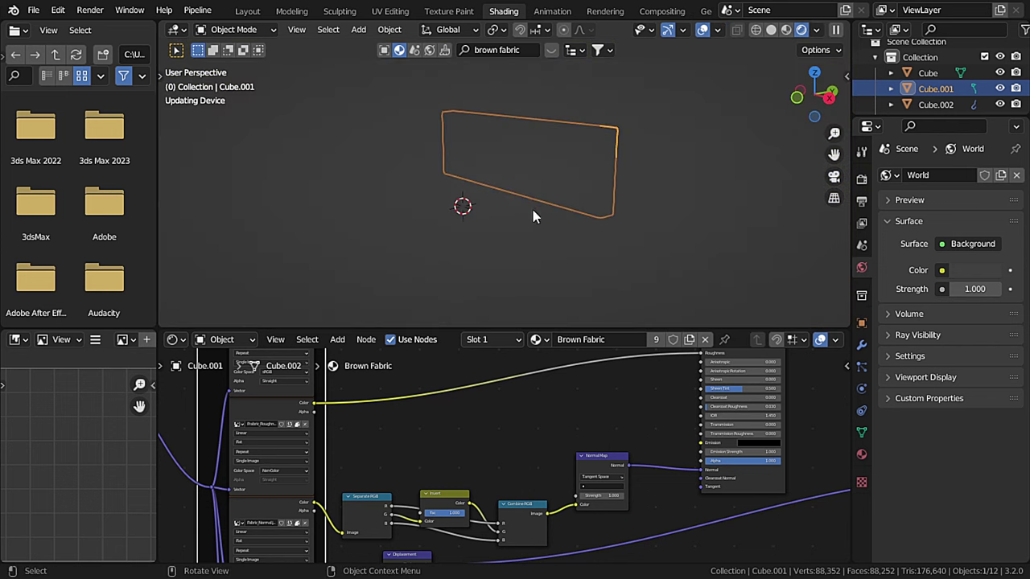
pyautogui.click(817, 31)
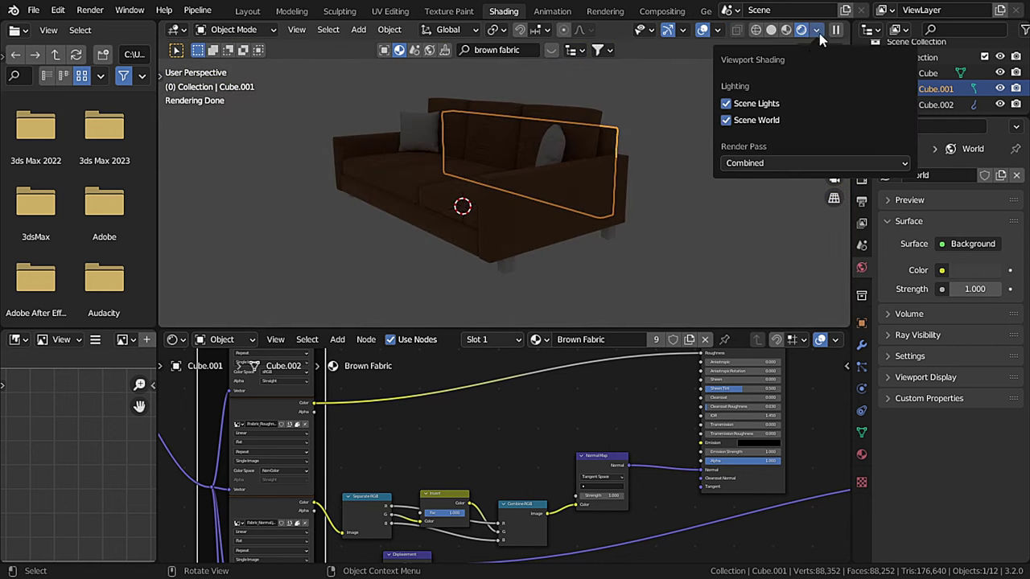
pyautogui.click(726, 121)
# Step: Set the X and Y scale of the Brown Fabric material's Mapping node to 3
pyautogui.scroll(6, 563, 483)
pyautogui.scroll(2, 632, 460)
pyautogui.scroll(2, 423, 469)
pyautogui.doubleClick(538, 459)
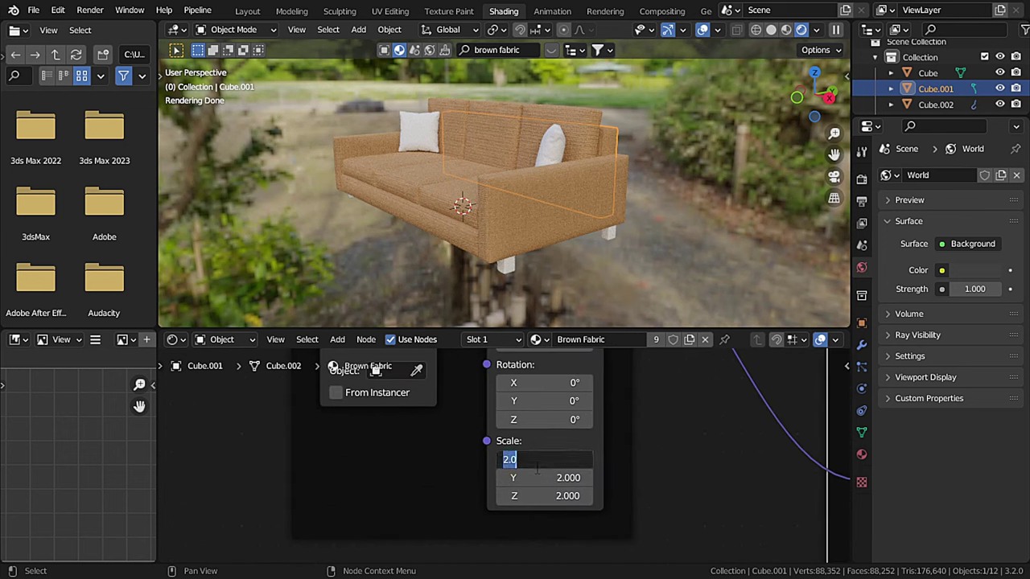
pyautogui.press('Return')
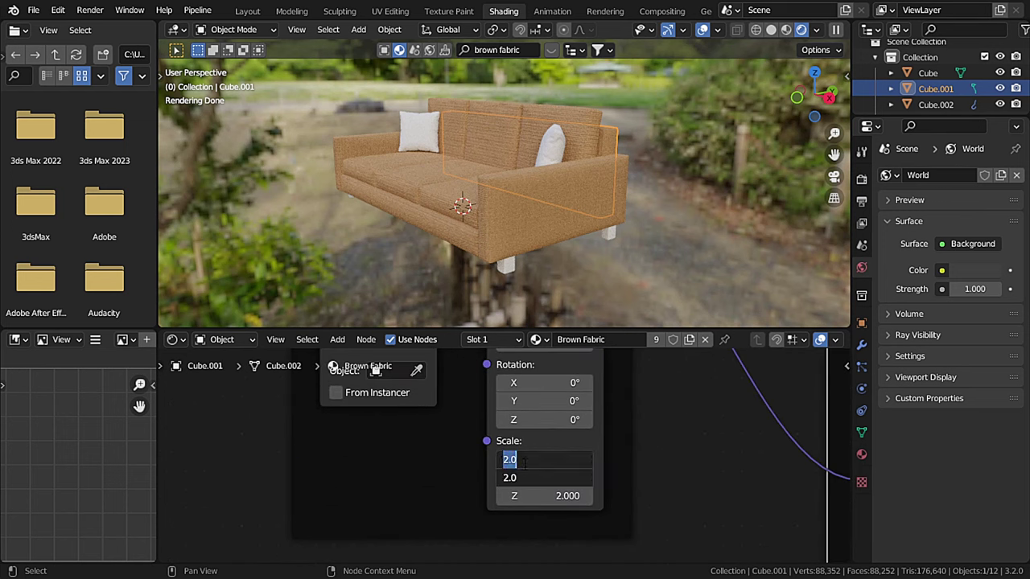
pyautogui.write('3')
pyautogui.press('Return')
pyautogui.moveTo(450, 237); pyautogui.dragTo(565, 185, button='middle')
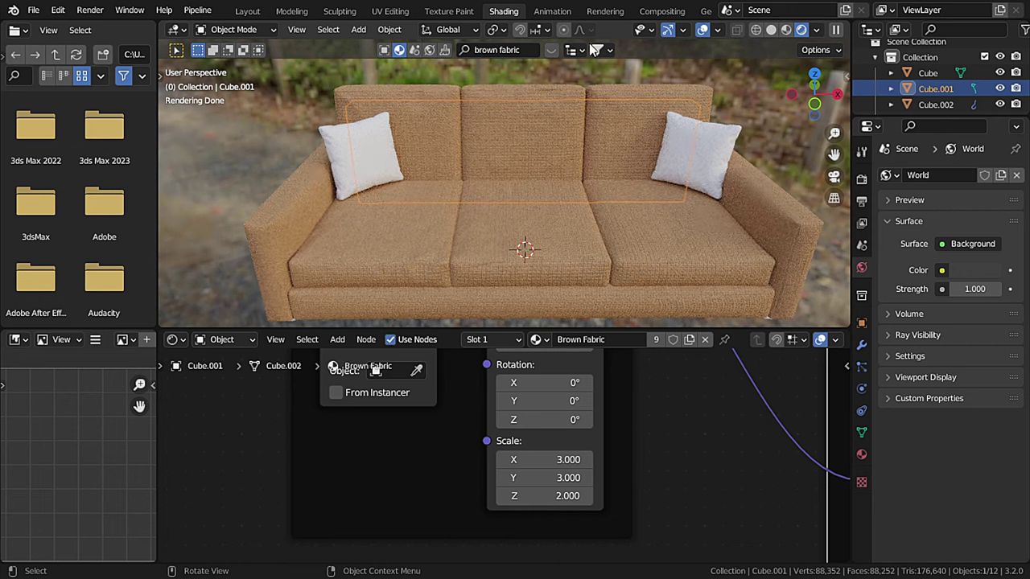
# Step: Search the BlenderKit materials for "black and white" and apply the houndstooth fabric to both throw pillows
pyautogui.click(548, 52)
pyautogui.click(509, 49)
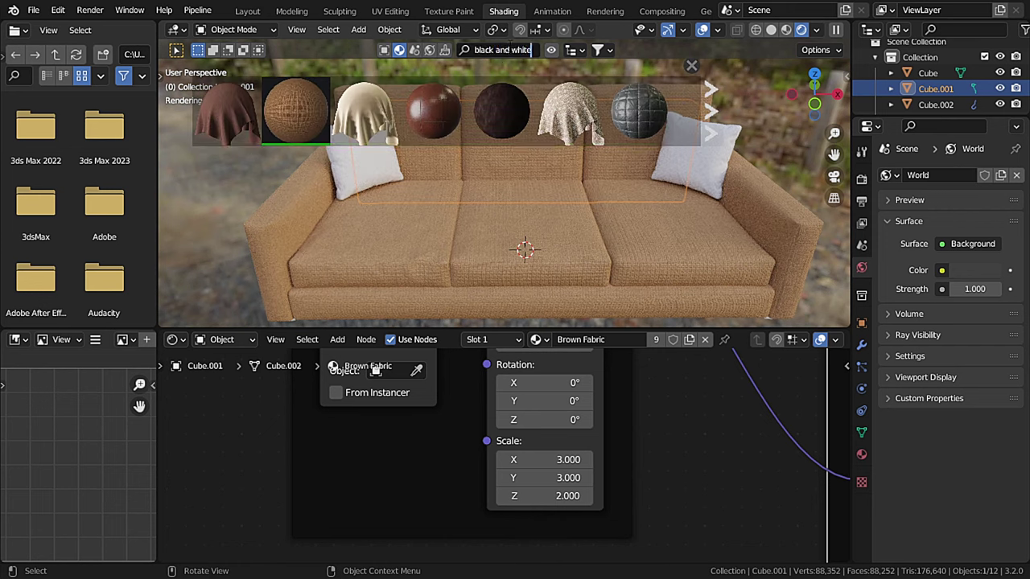
pyautogui.write('black and white')
pyautogui.press('Return')
pyautogui.moveTo(232, 140)
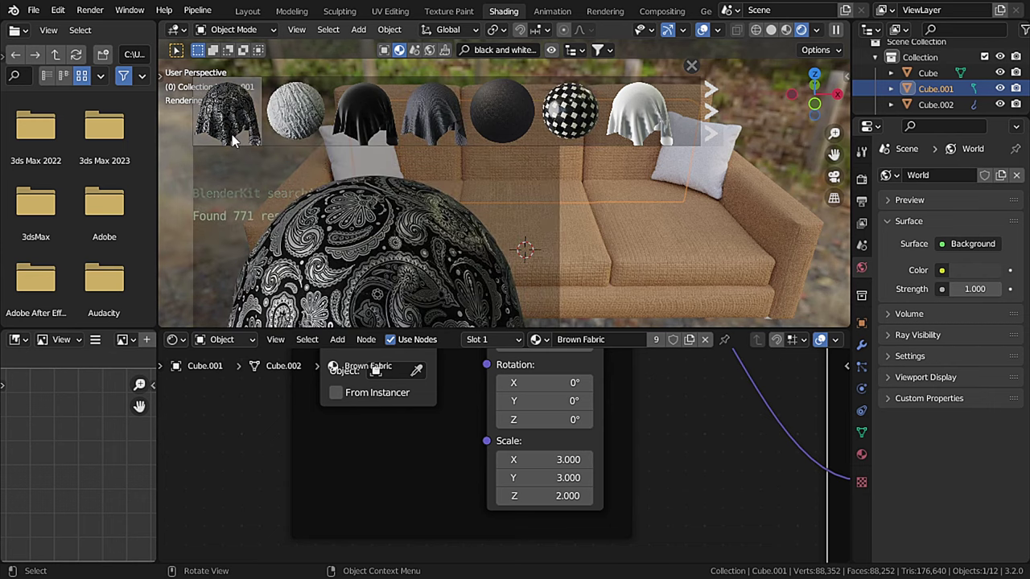
pyautogui.click(713, 129)
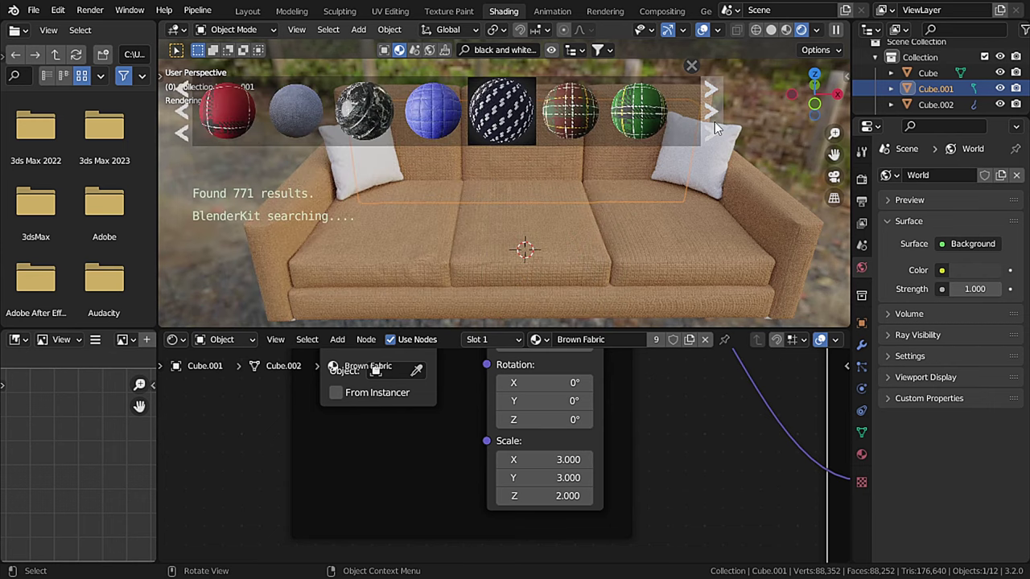
pyautogui.click(714, 129)
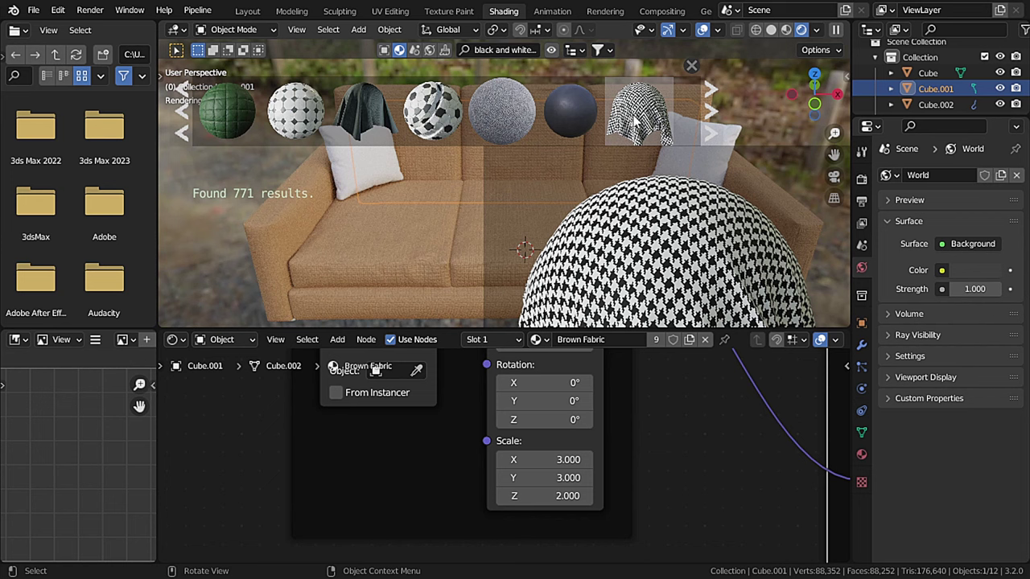
pyautogui.moveTo(640, 117); pyautogui.dragTo(399, 214)
pyautogui.moveTo(364, 175); pyautogui.dragTo(384, 176)
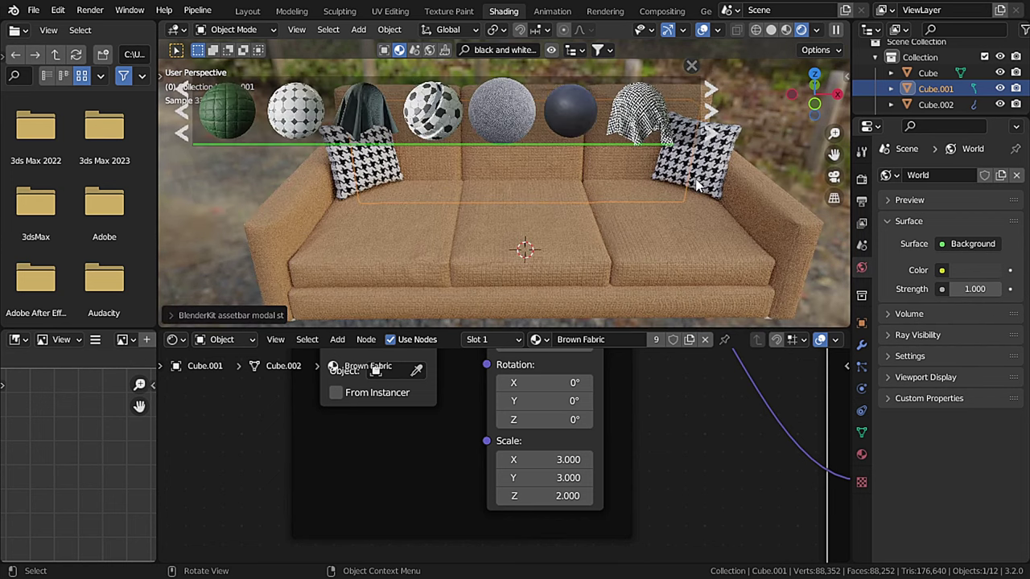
pyautogui.click(550, 51)
pyautogui.moveTo(439, 194); pyautogui.dragTo(490, 141, button='middle')
pyautogui.moveTo(640, 175); pyautogui.dragTo(304, 160, button='middle')
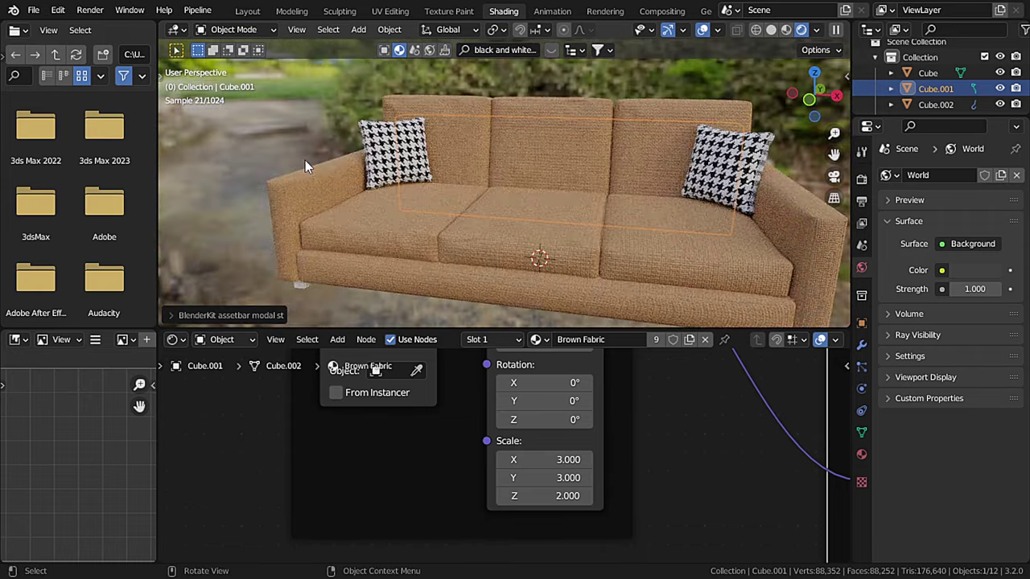
# Step: Unwrap the UVs of both throw pillows so the houndstooth fabric maps properly, returning to Object Mode
pyautogui.click(406, 154)
pyautogui.click(236, 31)
pyautogui.click(233, 64)
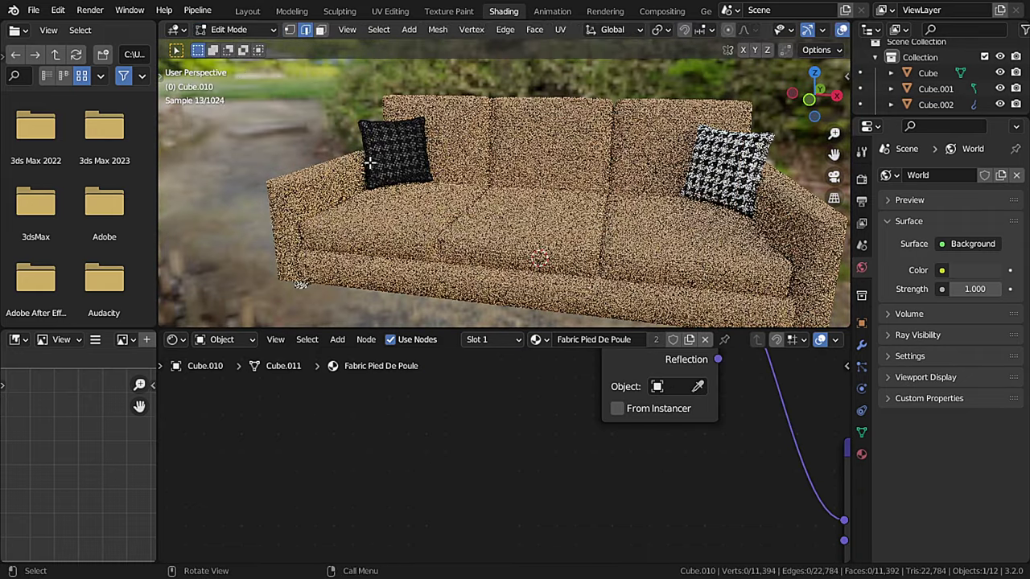
pyautogui.click(560, 29)
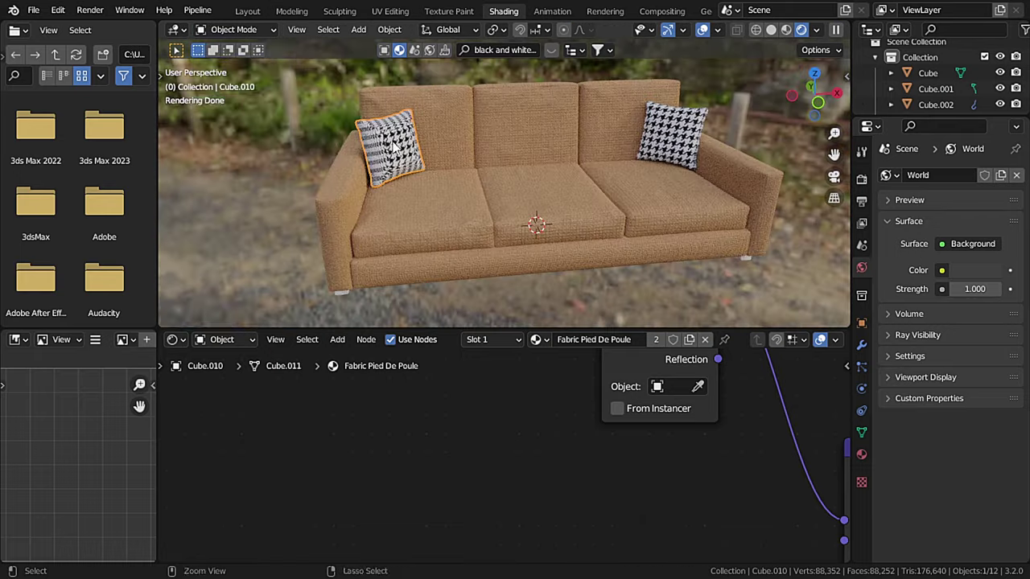
pyautogui.click(575, 198)
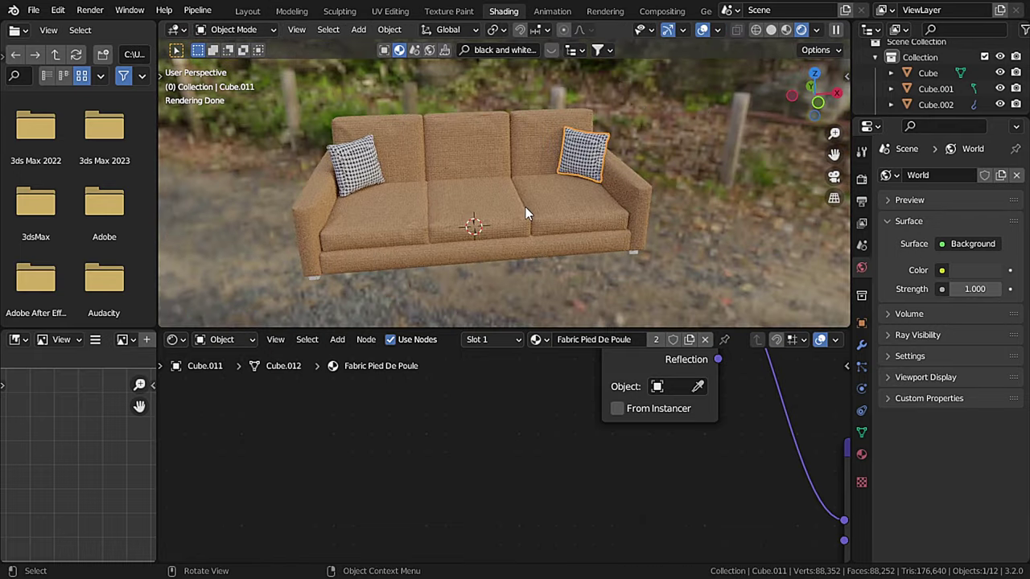
# Step: Search the BlenderKit materials for "wood" and apply the dark red wood material to the sofa legs
pyautogui.moveTo(525, 207); pyautogui.dragTo(602, 212, button='middle')
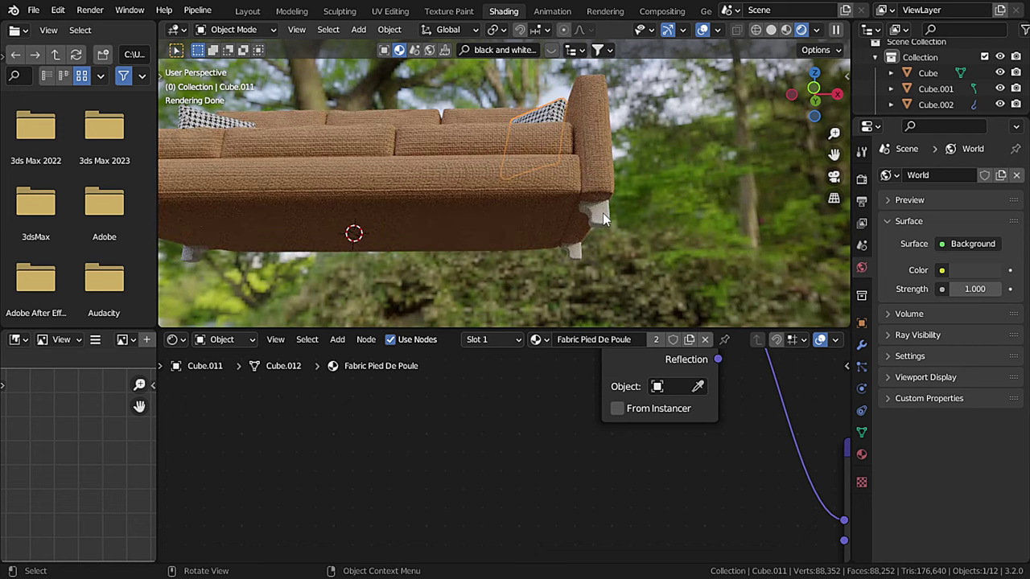
pyautogui.click(604, 213)
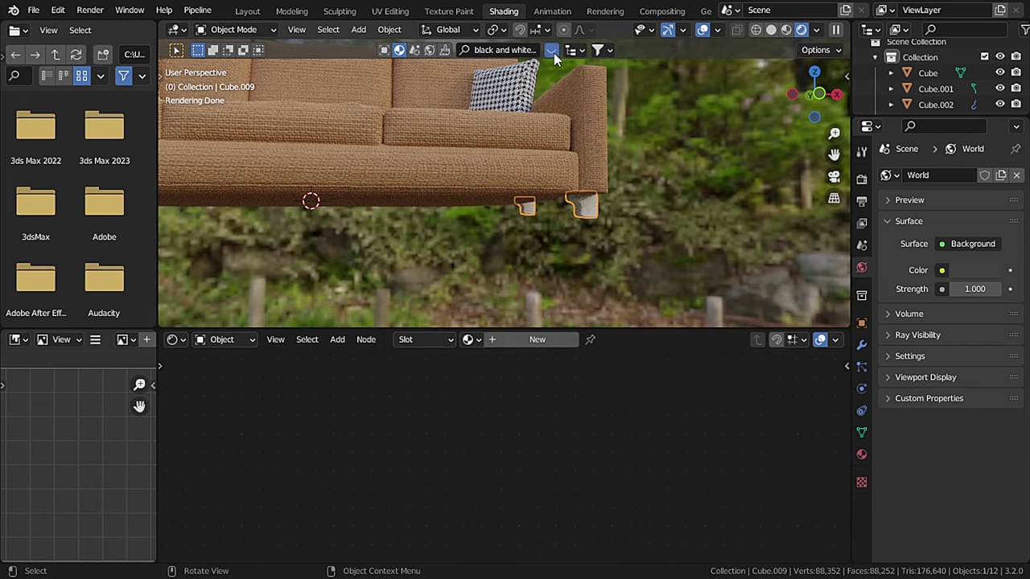
pyautogui.click(493, 50)
pyautogui.write('wood')
pyautogui.press('Return')
pyautogui.click(718, 135)
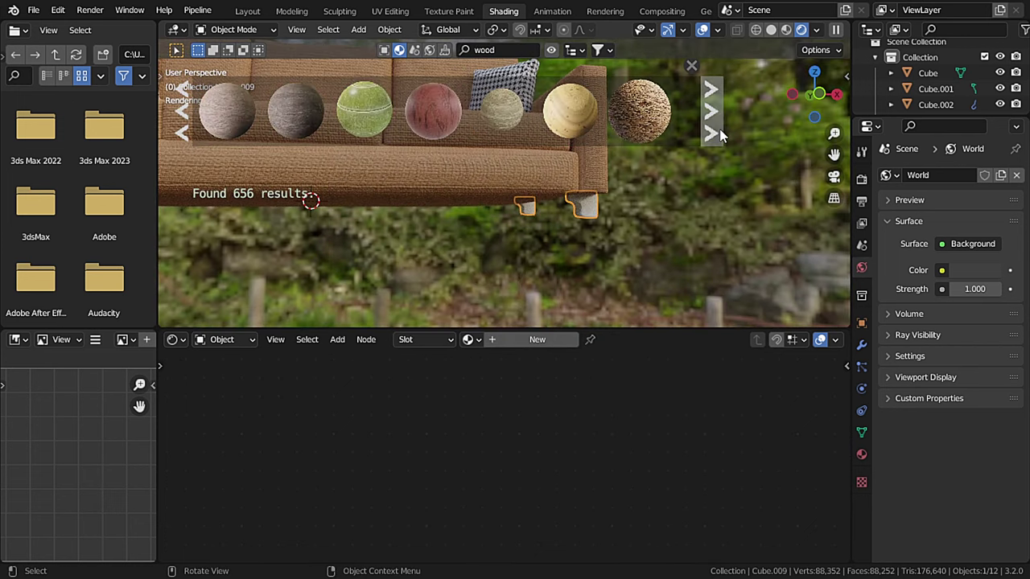
pyautogui.click(718, 134)
pyautogui.moveTo(628, 102)
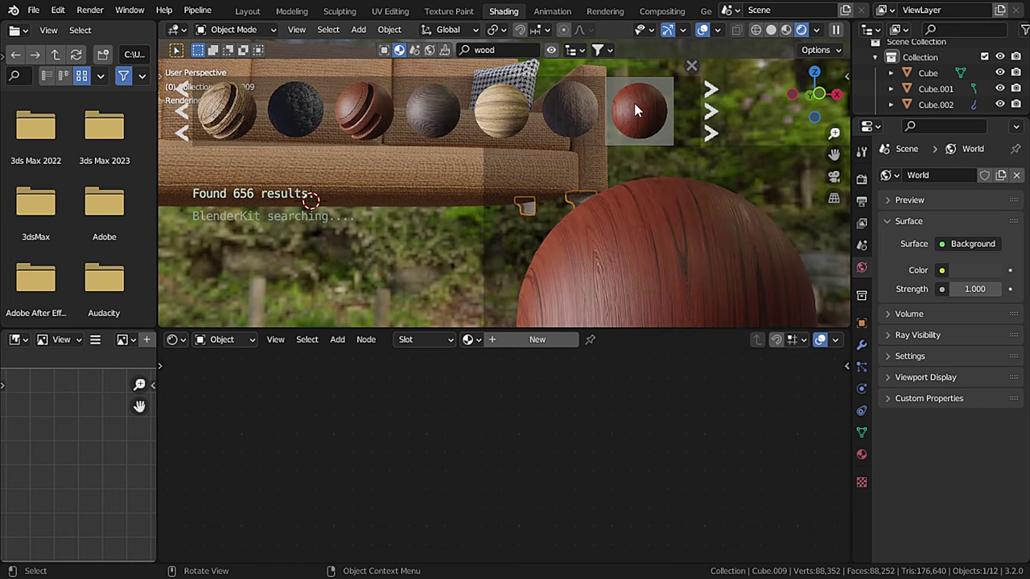
pyautogui.moveTo(635, 110); pyautogui.dragTo(585, 205)
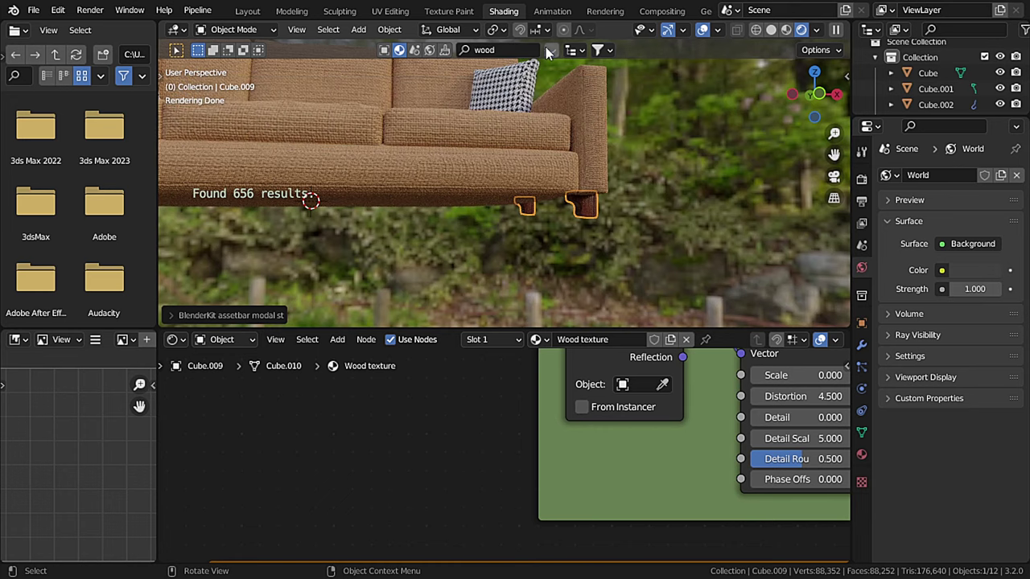
# Step: Insert a Hue/Saturation node between the BaseColor texture and the Principled BSDF's Base Color in the Brown Fabric material
pyautogui.moveTo(517, 181); pyautogui.dragTo(458, 175, button='middle')
pyautogui.click(458, 176)
pyautogui.scroll(-3, 650, 457)
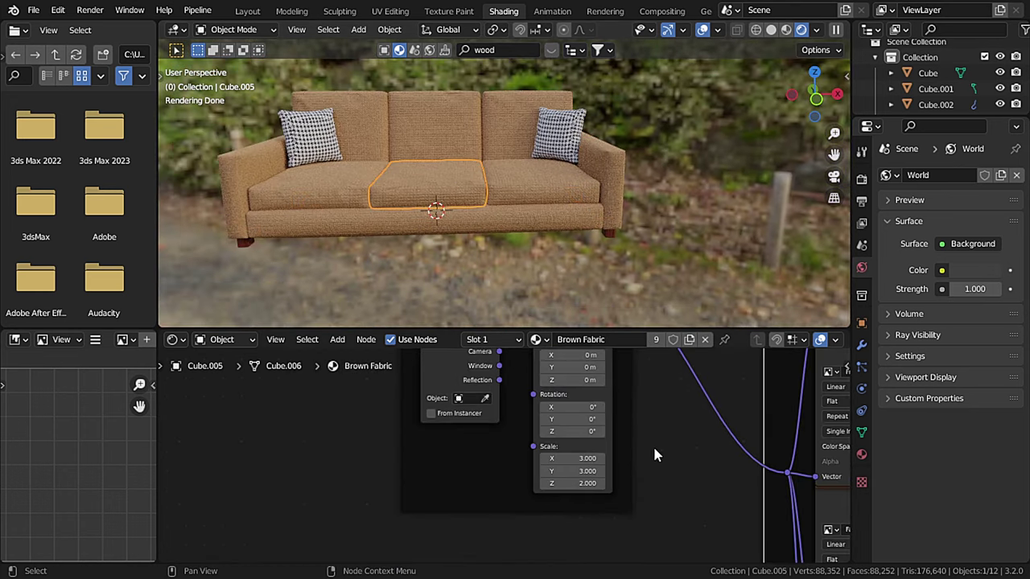
pyautogui.moveTo(723, 389); pyautogui.dragTo(171, 539, button='middle')
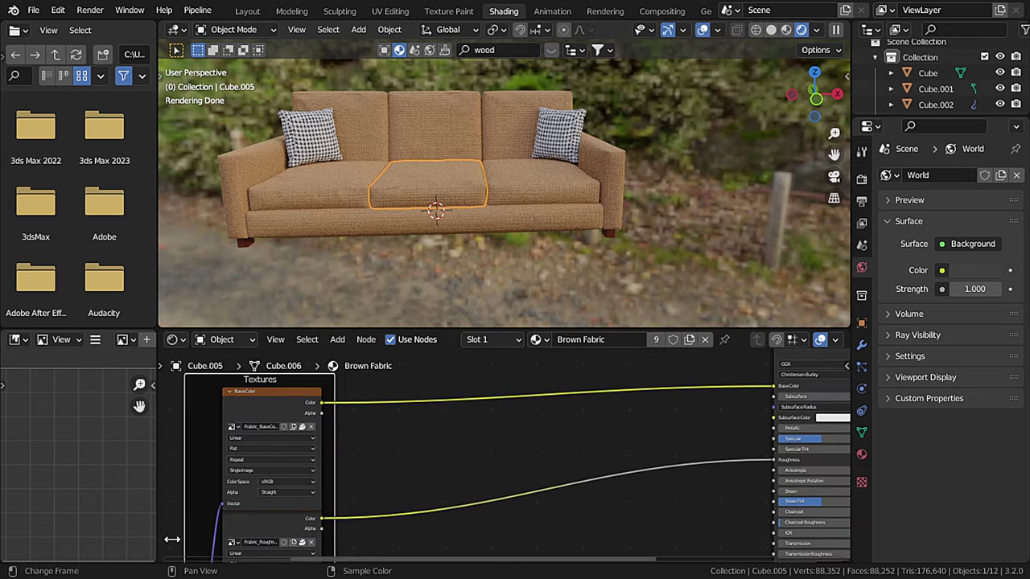
pyautogui.press('F3')
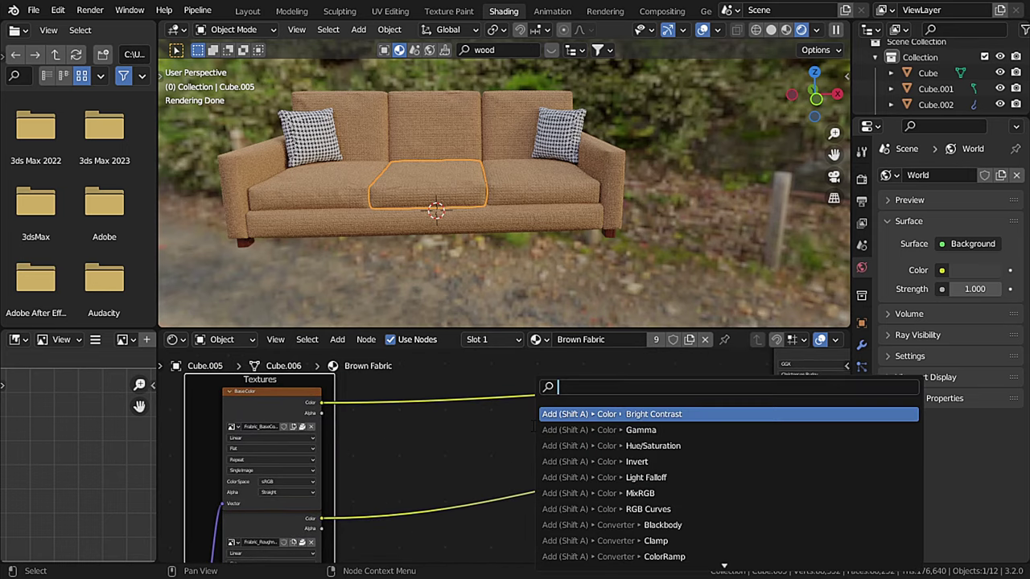
pyautogui.write('hue')
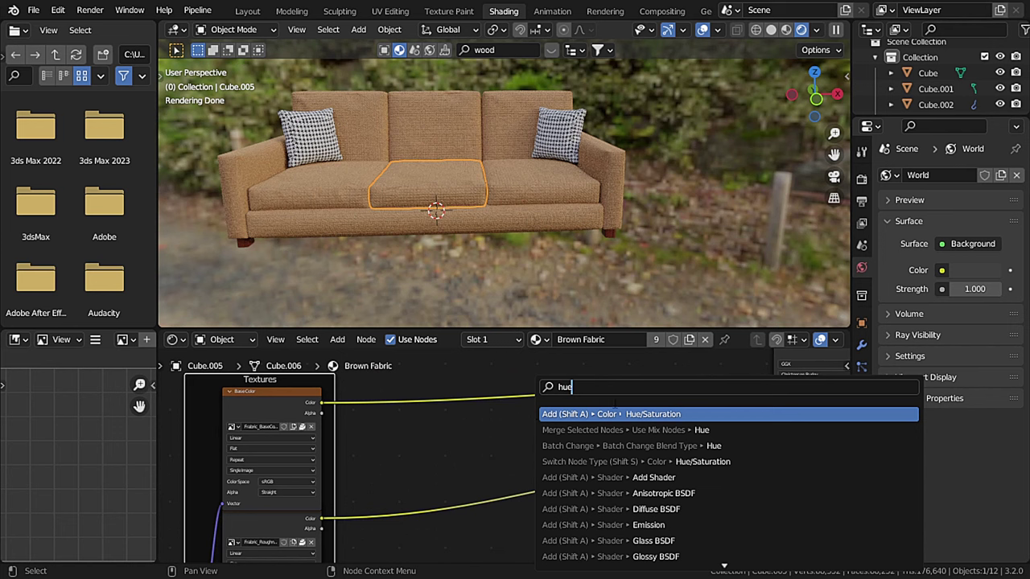
pyautogui.press('Return')
pyautogui.click(597, 384)
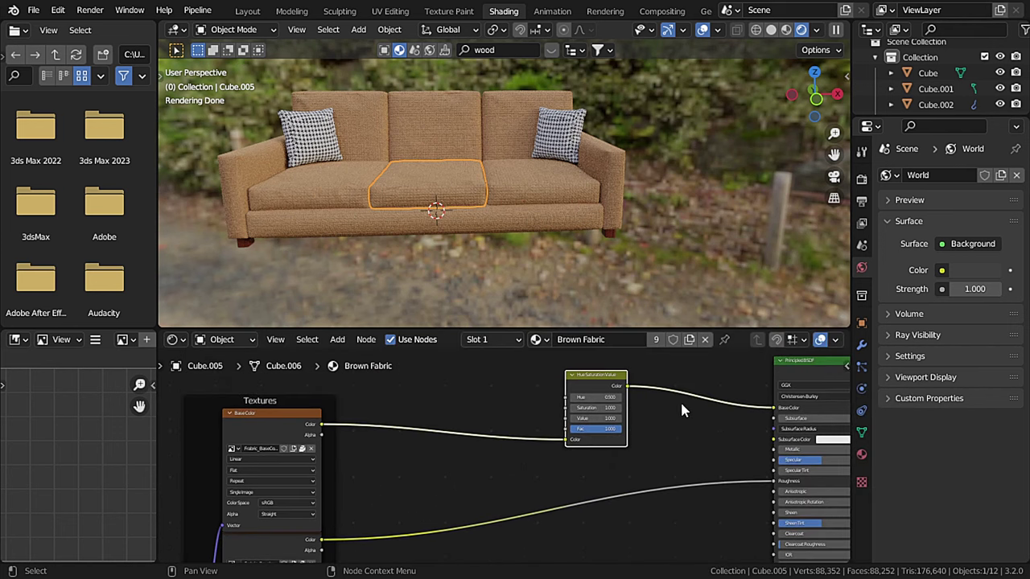
# Step: Set the Hue/Saturation node's Value to 0.5 and save the file
pyautogui.scroll(4, 659, 402)
pyautogui.click(471, 435)
pyautogui.write('0.8')
pyautogui.press('Return')
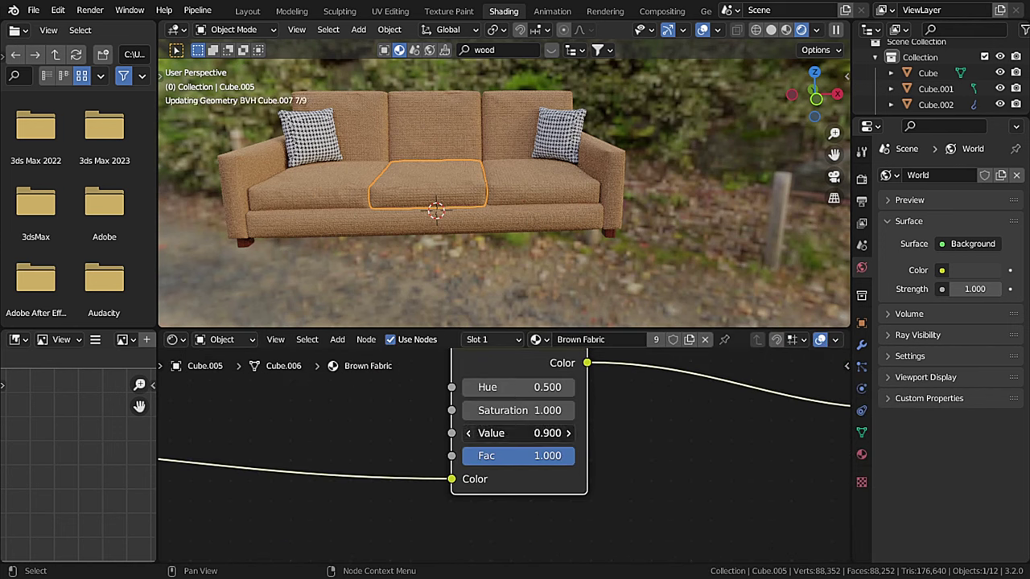
pyautogui.click(471, 434)
pyautogui.click(471, 434)
pyautogui.click(470, 435)
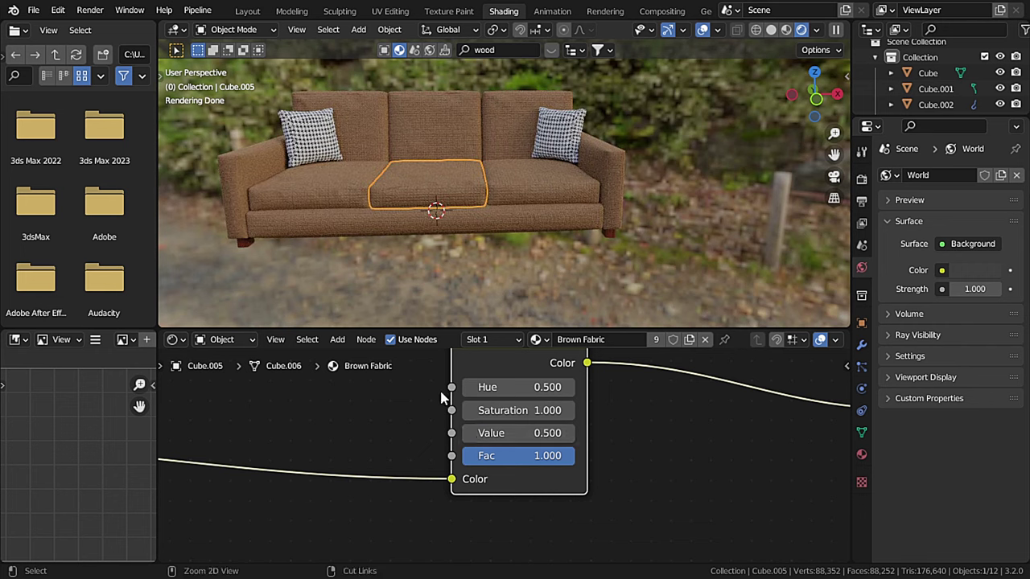
pyautogui.hotkey('ctrl', 's')
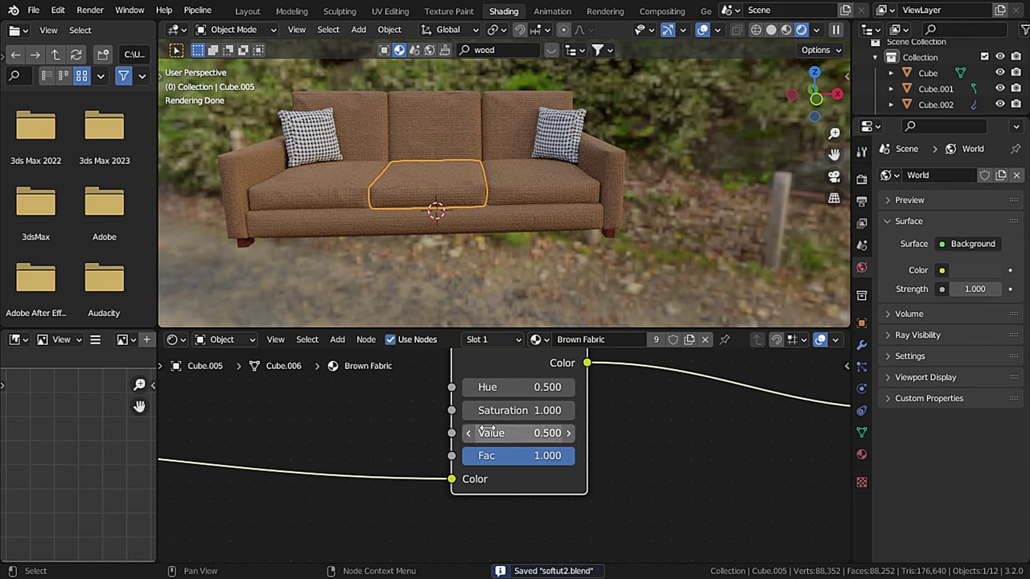
# Step: Set the Hue/Saturation node's Saturation to 0.9 and return to the Layout workspace
pyautogui.click(470, 415)
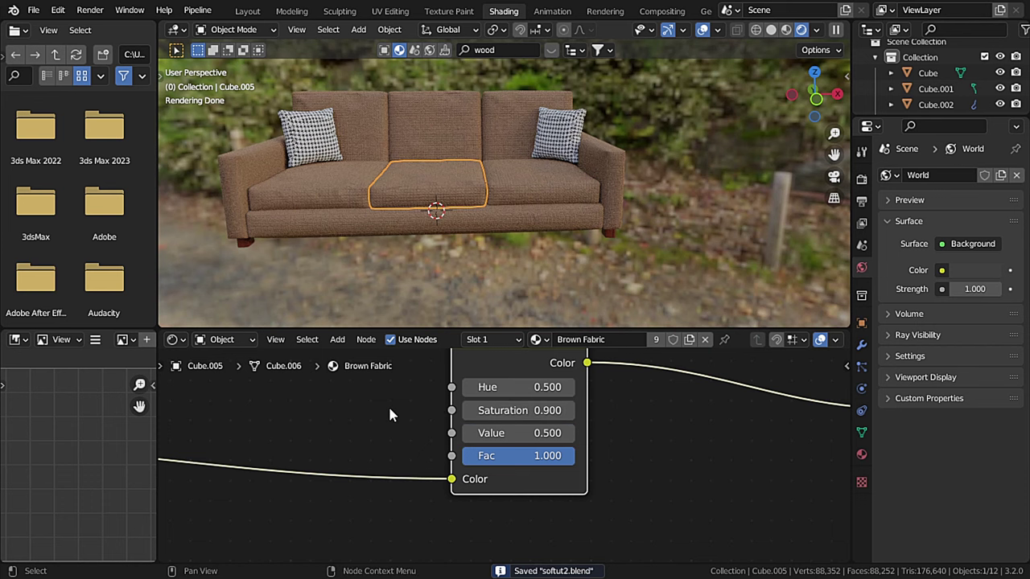
pyautogui.click(232, 29)
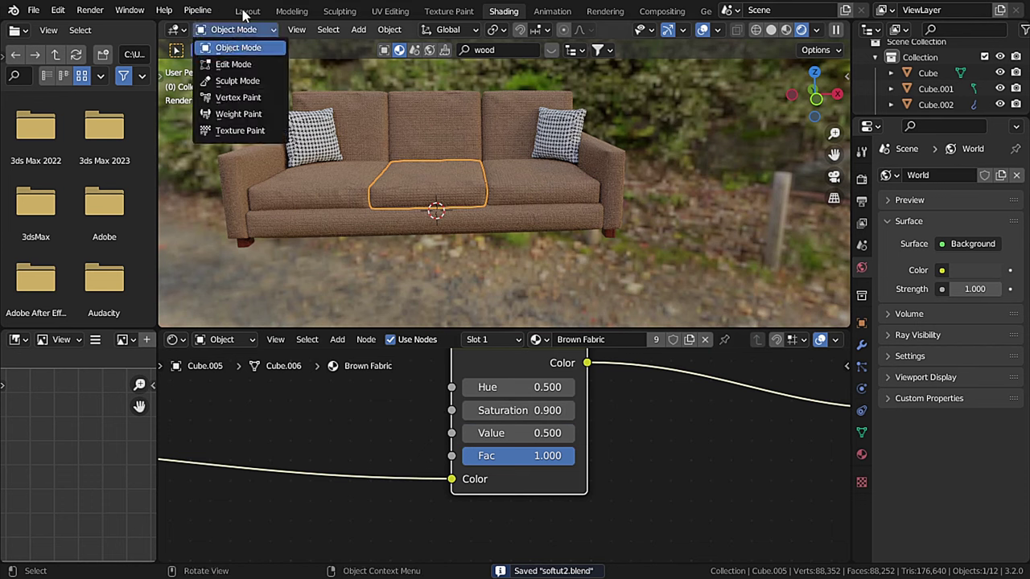
pyautogui.click(247, 16)
pyautogui.click(252, 14)
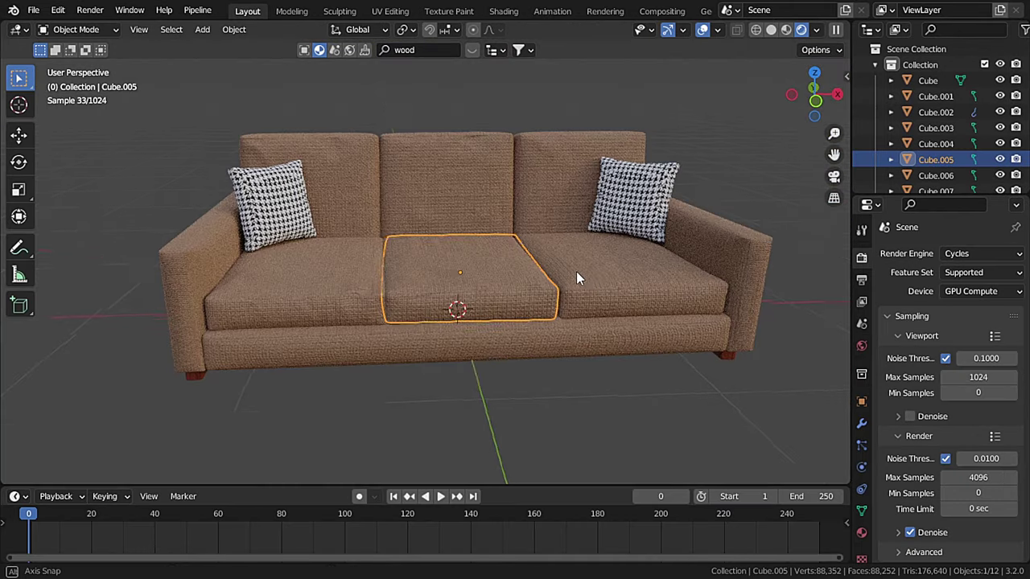
pyautogui.moveTo(576, 271); pyautogui.dragTo(520, 251, button='middle')
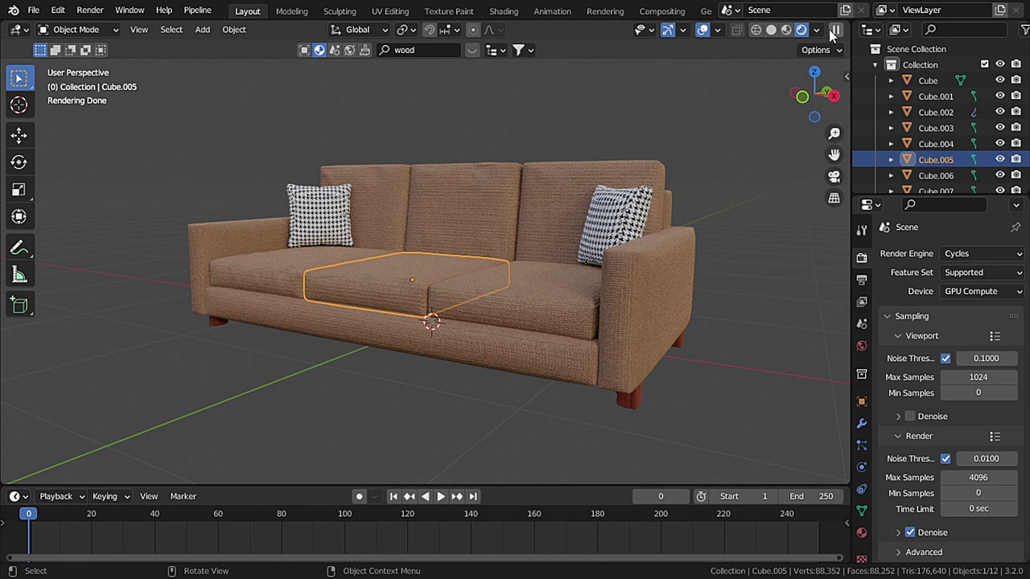
# Step: Add a plane at the sofa's base and scale it up by about 20.25 as a floor
pyautogui.click(202, 29)
pyautogui.moveTo(223, 46)
pyautogui.click(341, 46)
pyautogui.scroll(-3, 597, 238)
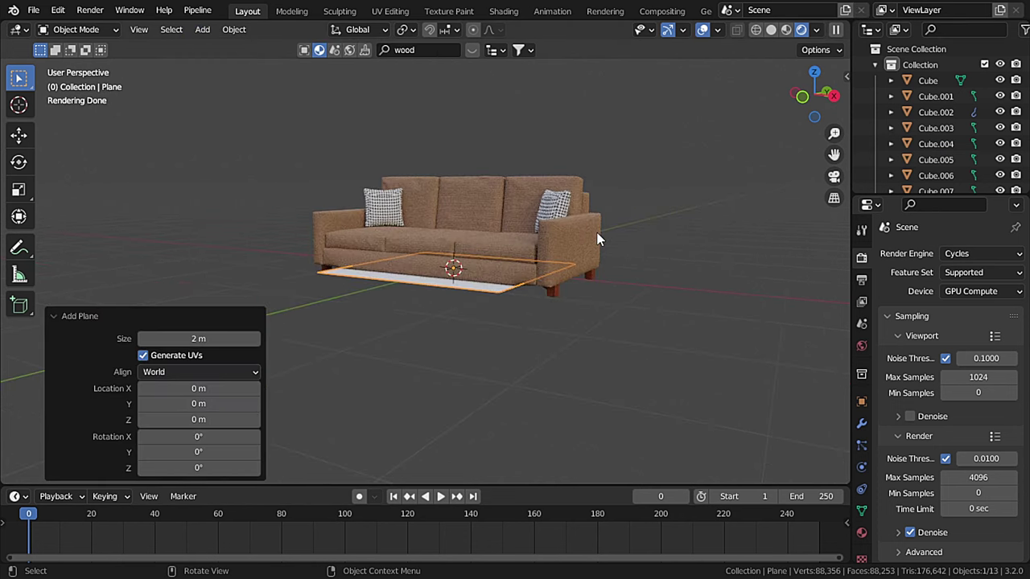
pyautogui.press('s')
pyautogui.click(44, 464)
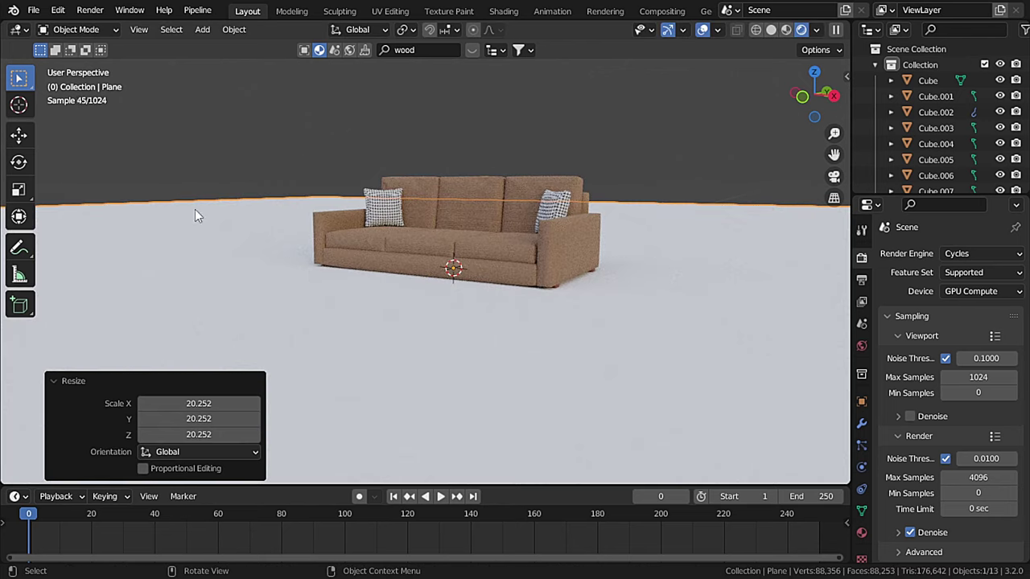
# Step: Move the floor plane about 0.08 m down along Z to the bottom of the sofa legs
pyautogui.press('KP_1')
pyautogui.scroll(6, 595, 278)
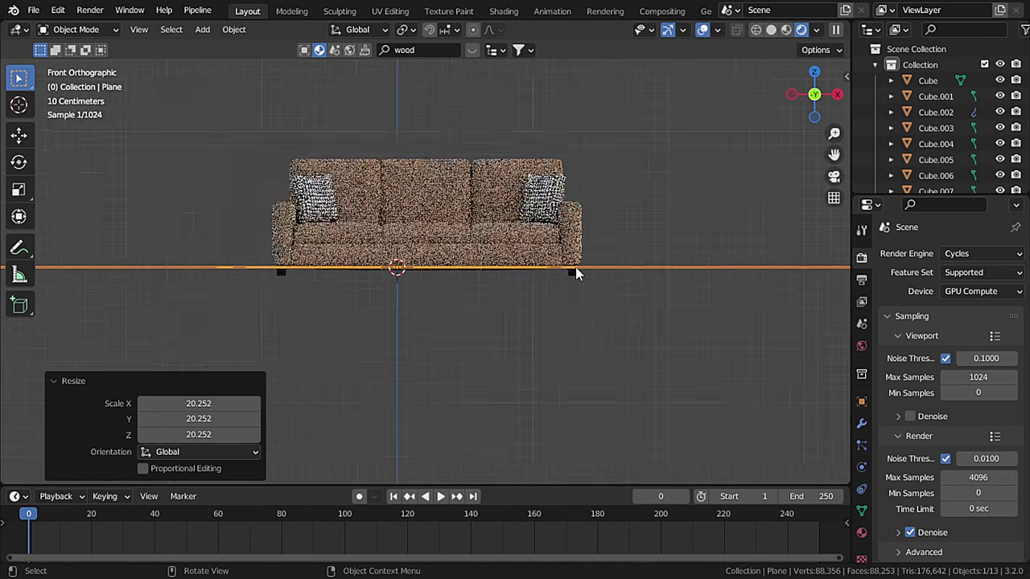
pyautogui.press('g')
pyautogui.press('z')
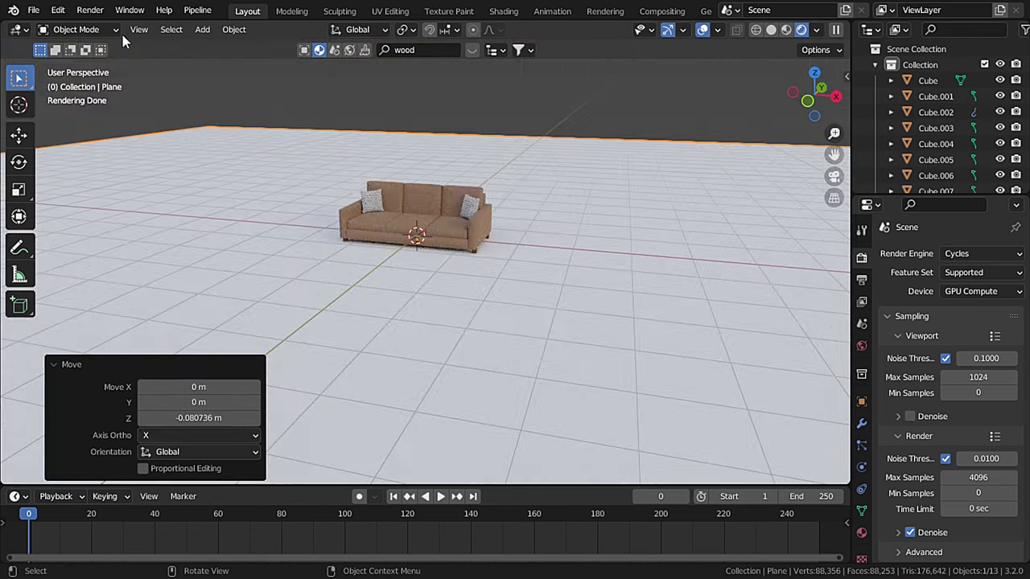
# Step: Extrude the floor plane's rear edge upward along Z into a back wall and return to Object Mode
pyautogui.click(78, 29)
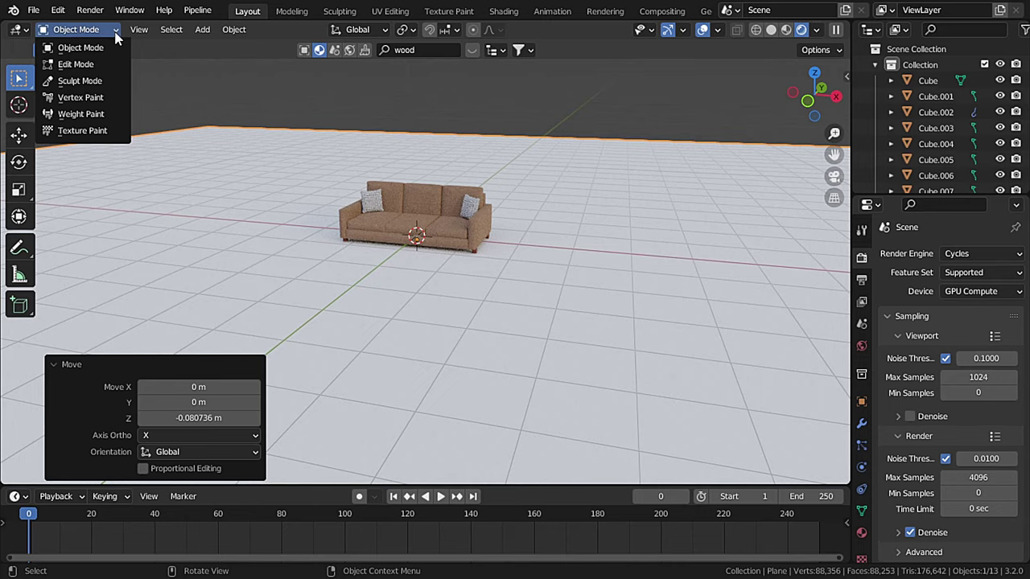
pyautogui.click(78, 65)
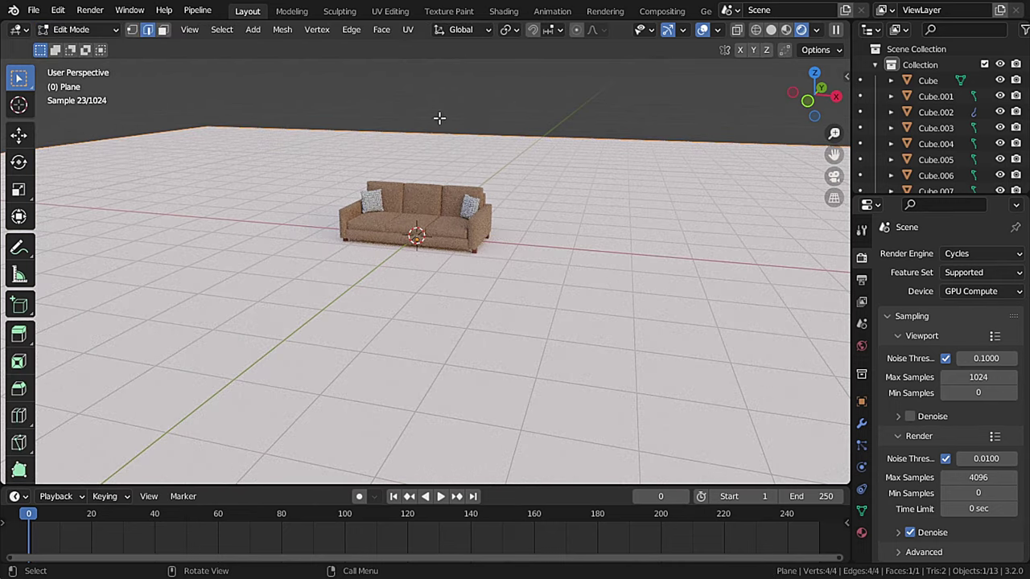
pyautogui.click(518, 137)
pyautogui.press('e')
pyautogui.press('z')
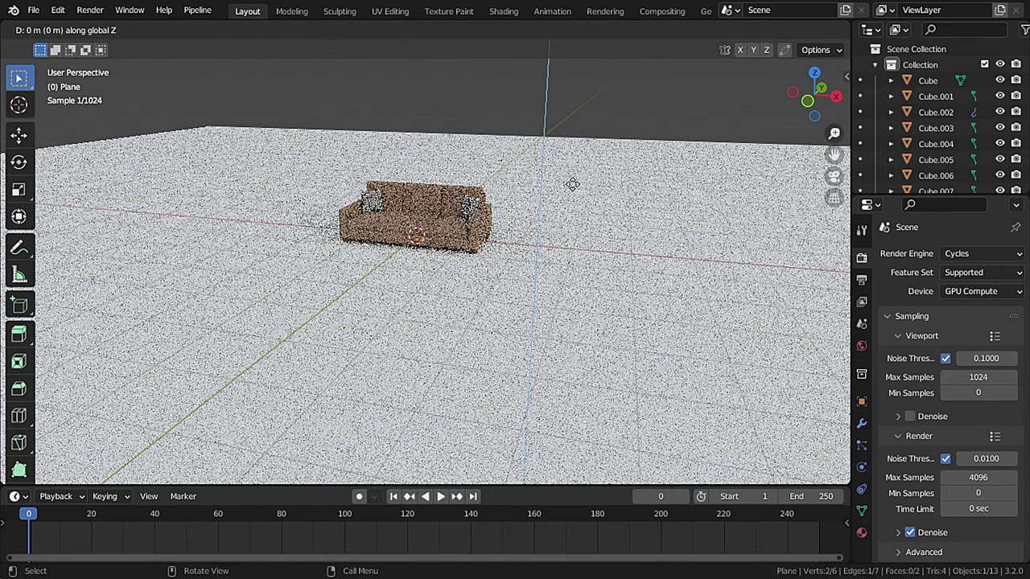
pyautogui.click(582, 355)
pyautogui.click(80, 30)
pyautogui.click(78, 43)
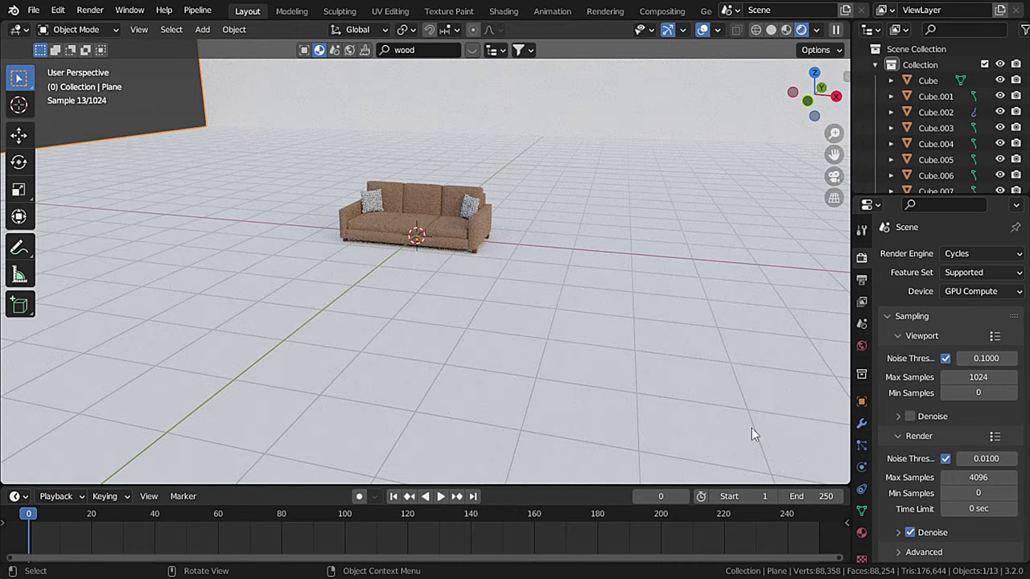
# Step: Add a Bevel modifier to the backdrop plane with an amount of 0.28 m
pyautogui.click(861, 425)
pyautogui.click(931, 255)
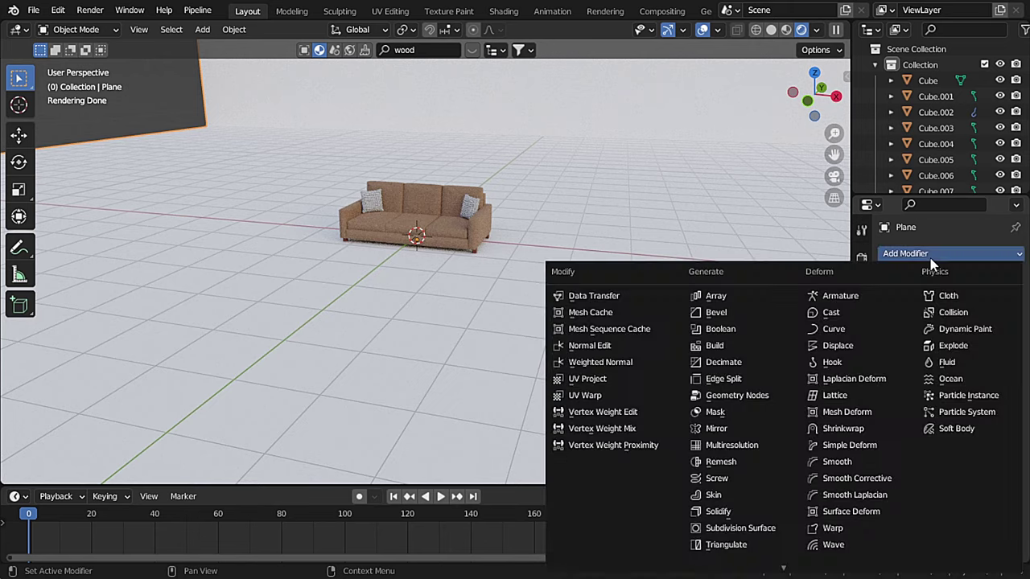
pyautogui.click(729, 319)
pyautogui.click(996, 336)
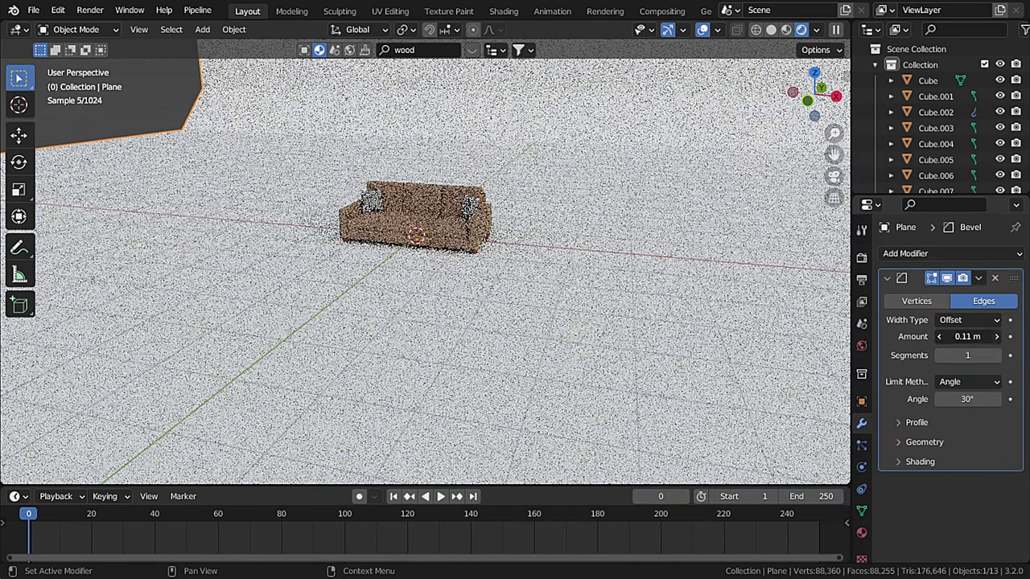
pyautogui.moveTo(967, 336); pyautogui.dragTo(1016, 336)
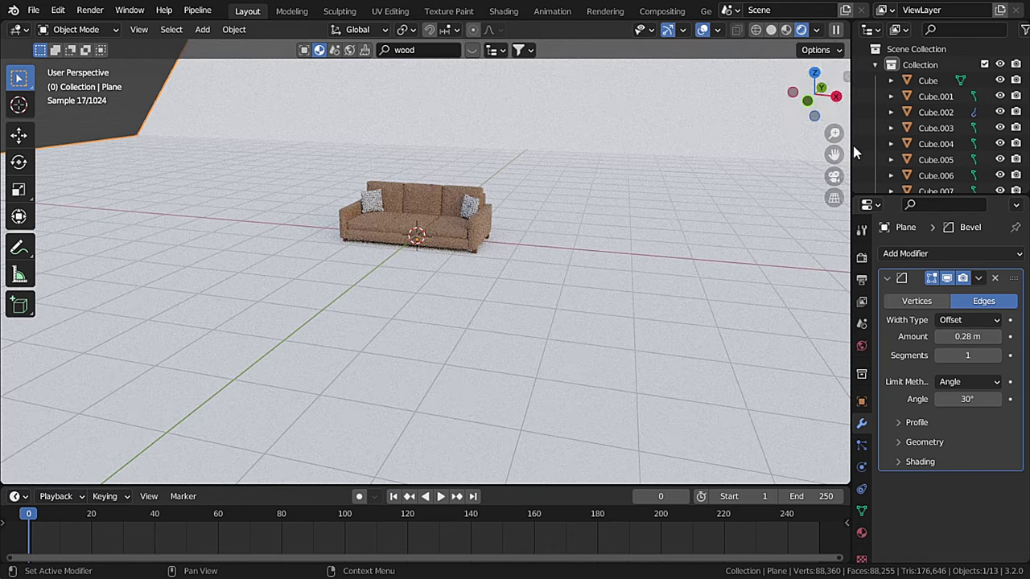
# Step: In solid viewport shading, set the backdrop's Bevel segments to 15 and shade the plane smooth
pyautogui.click(771, 29)
pyautogui.moveTo(521, 242); pyautogui.dragTo(501, 339, button='middle')
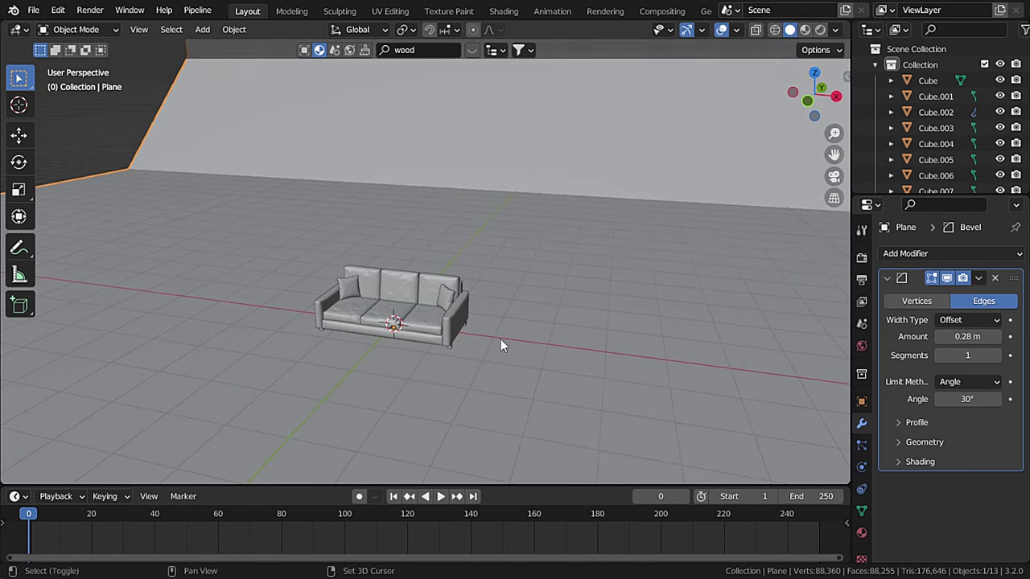
pyautogui.doubleClick(967, 355)
pyautogui.write('10')
pyautogui.press('Return')
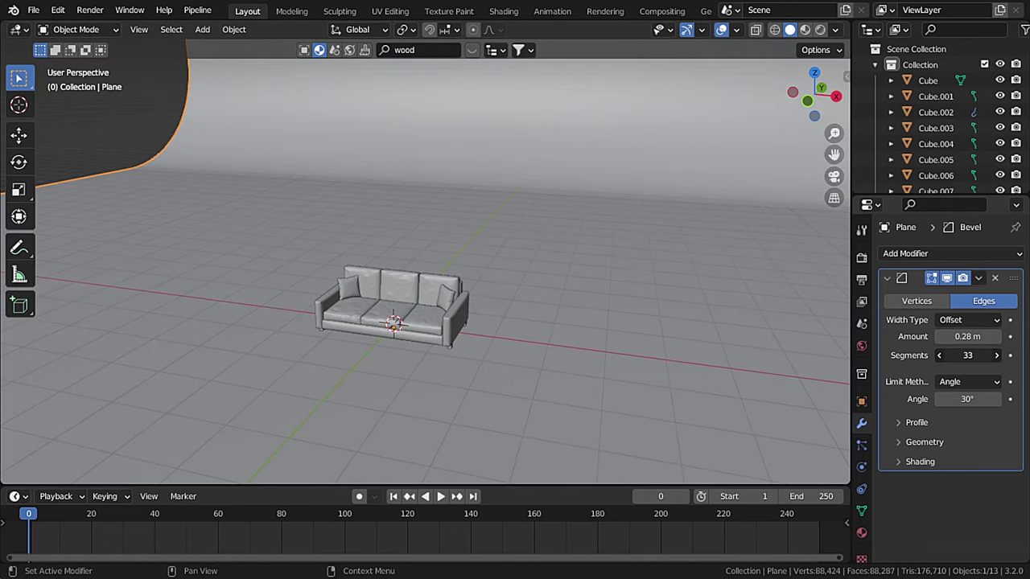
pyautogui.moveTo(966, 355); pyautogui.dragTo(985, 354)
pyautogui.rightClick(432, 97)
pyautogui.click(432, 98)
pyautogui.moveTo(391, 247); pyautogui.dragTo(406, 247, button='middle')
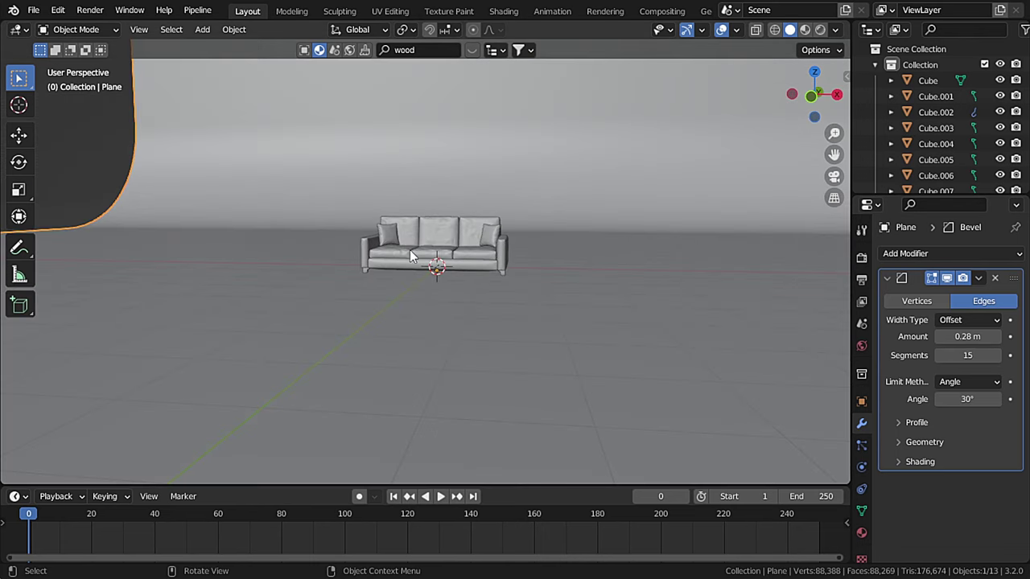
pyautogui.scroll(6, 433, 241)
pyautogui.moveTo(514, 260); pyautogui.dragTo(409, 283, button='middle')
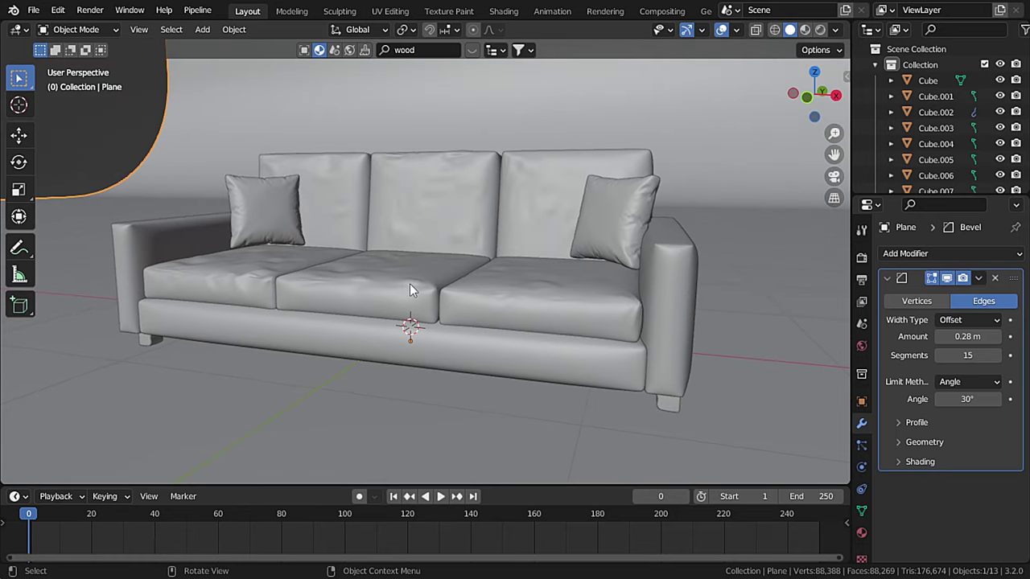
# Step: Add a camera and align it to the current angled front view of the sofa
pyautogui.scroll(-3, 484, 276)
pyautogui.scroll(2, 503, 295)
pyautogui.moveTo(503, 294); pyautogui.dragTo(503, 292, button='middle')
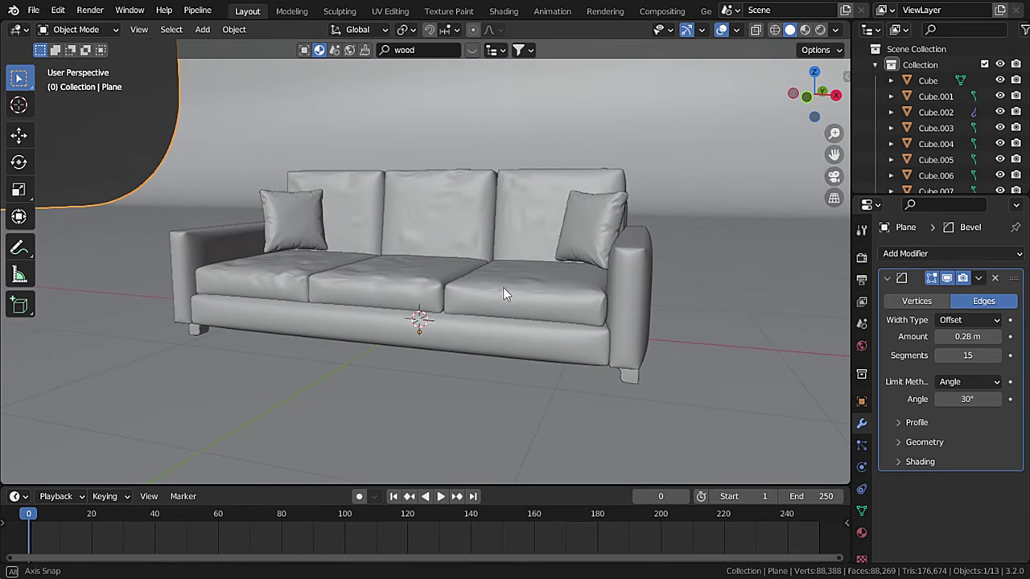
pyautogui.click(202, 30)
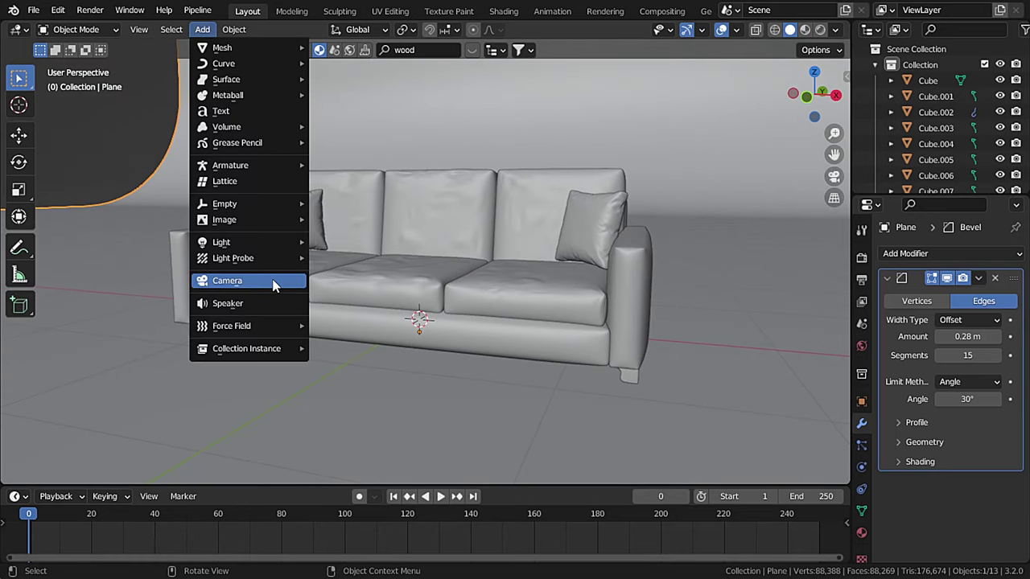
pyautogui.click(271, 283)
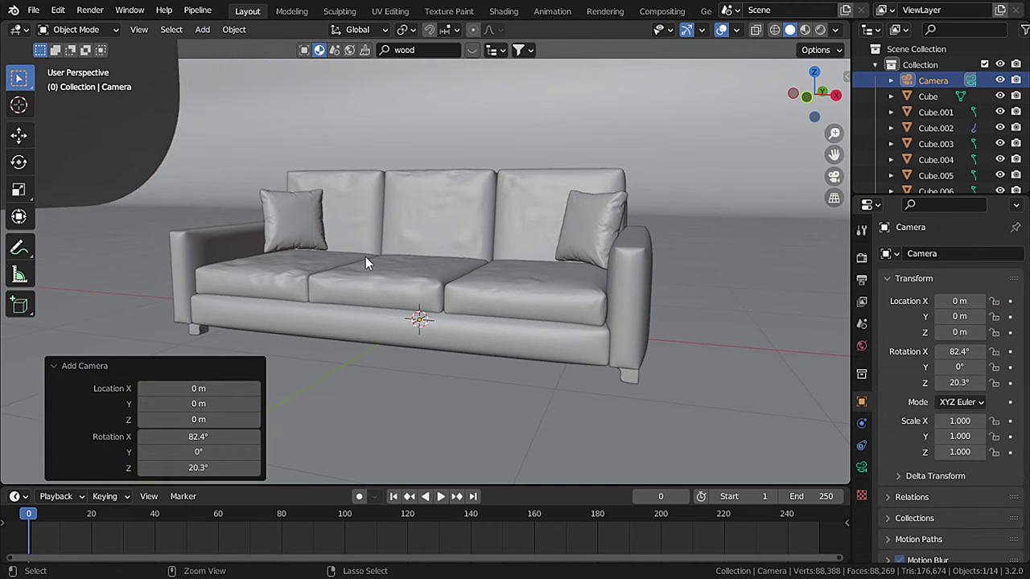
pyautogui.press('ctrl+alt+KP_0')
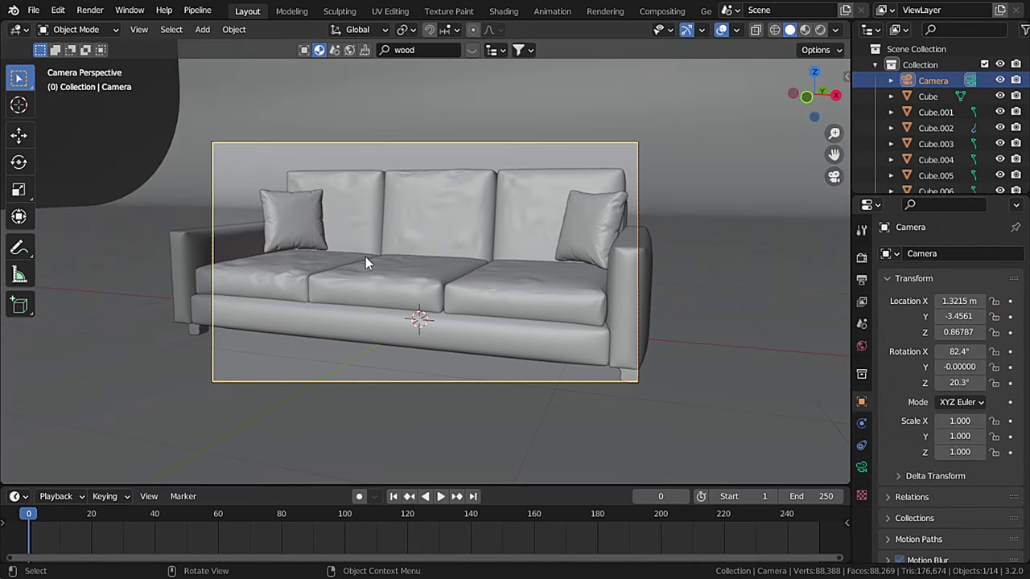
# Step: Move the camera back about 2.07 m along its local Z axis so the whole sofa fits the frame
pyautogui.press('g')
pyautogui.press('z')
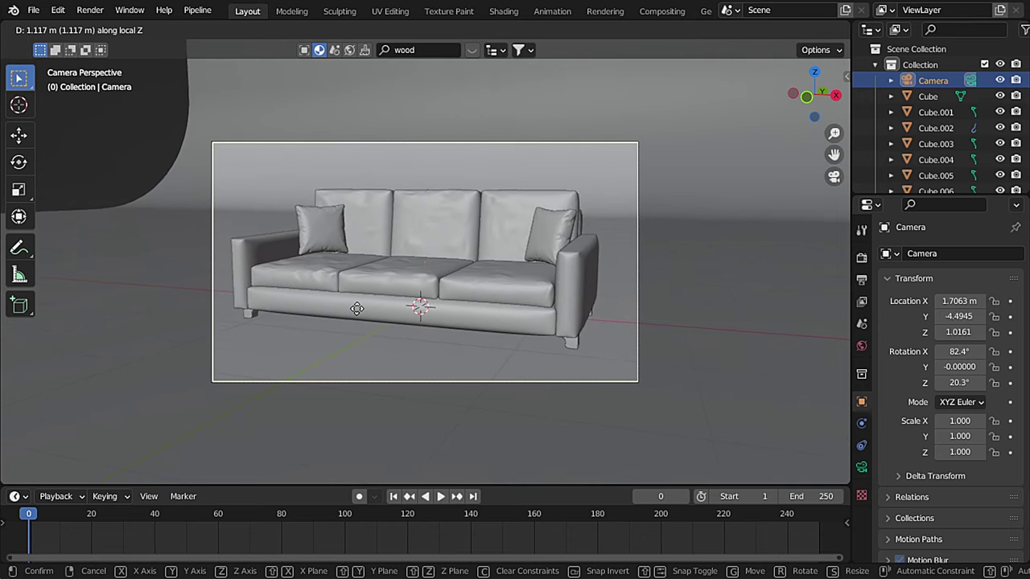
pyautogui.click(359, 330)
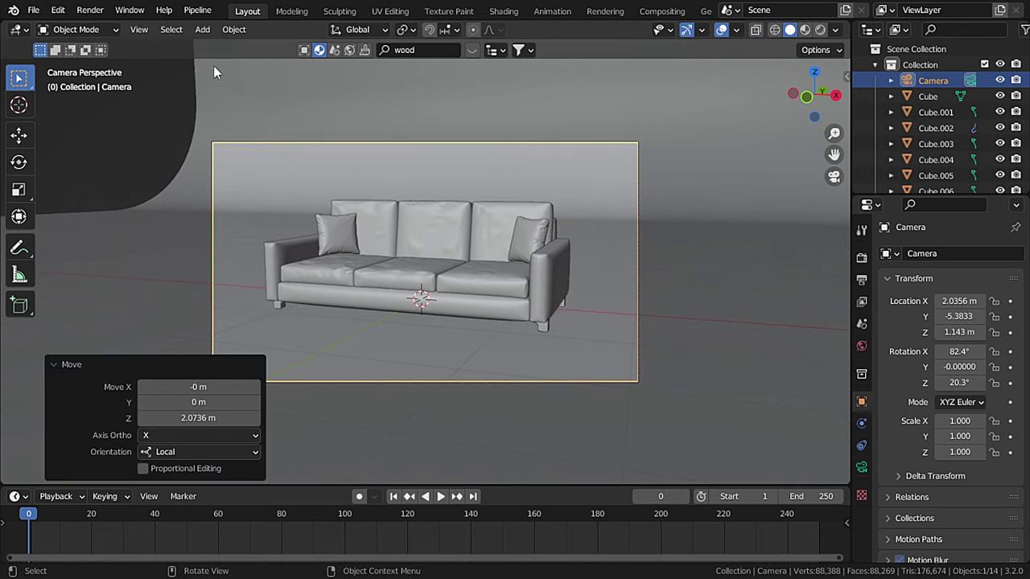
# Step: Switch the viewport to rendered shading and enable Scene World lighting
pyautogui.click(821, 31)
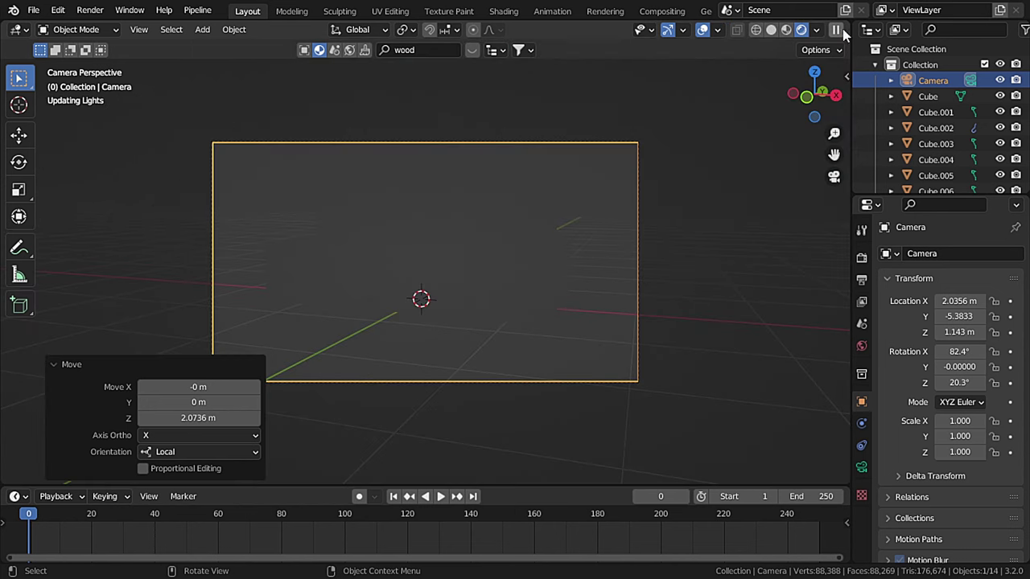
pyautogui.click(817, 30)
pyautogui.click(728, 120)
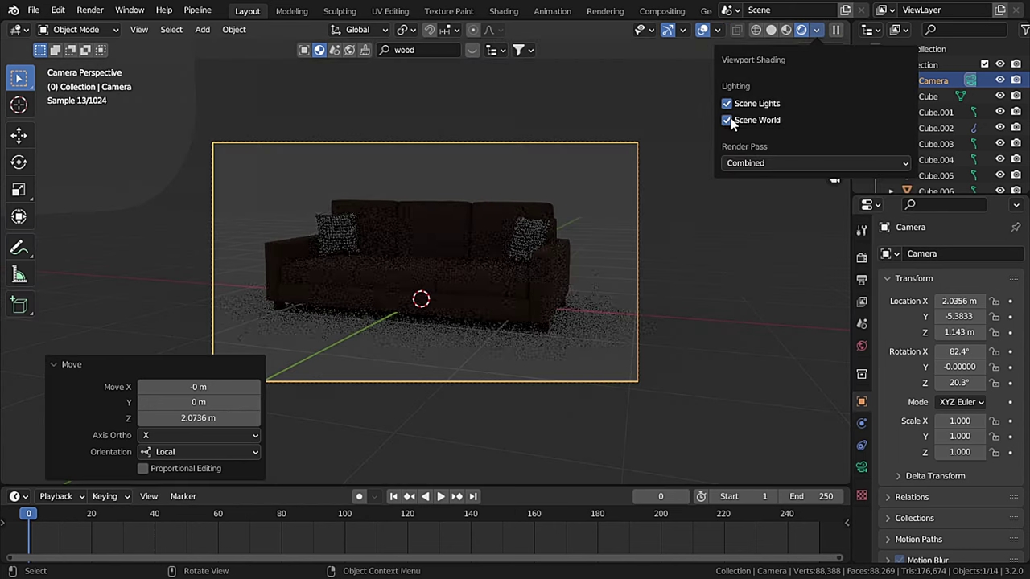
# Step: Add a Sun light and raise it about 1.47 m along Z above the sofa
pyautogui.click(202, 29)
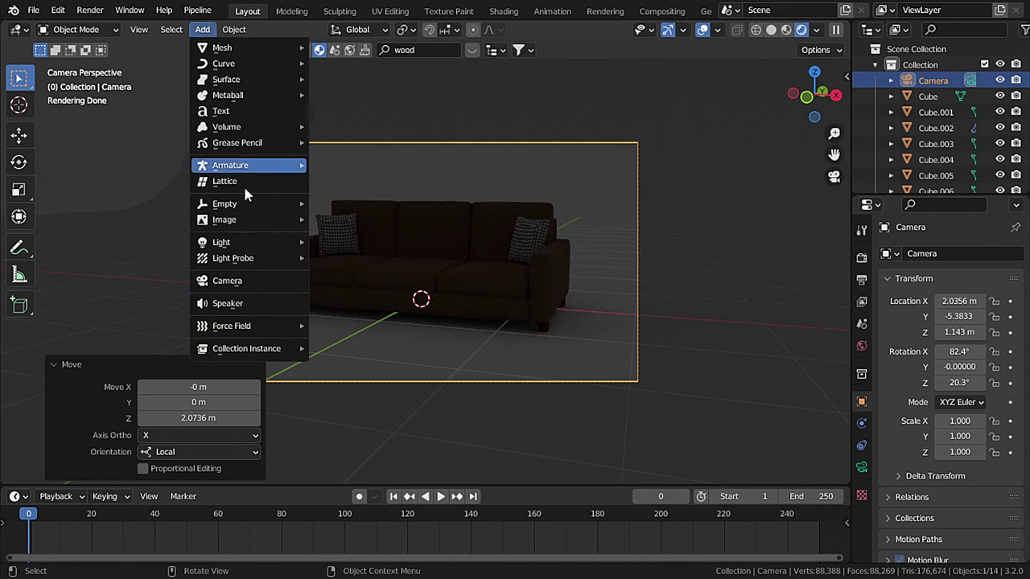
pyautogui.moveTo(247, 244)
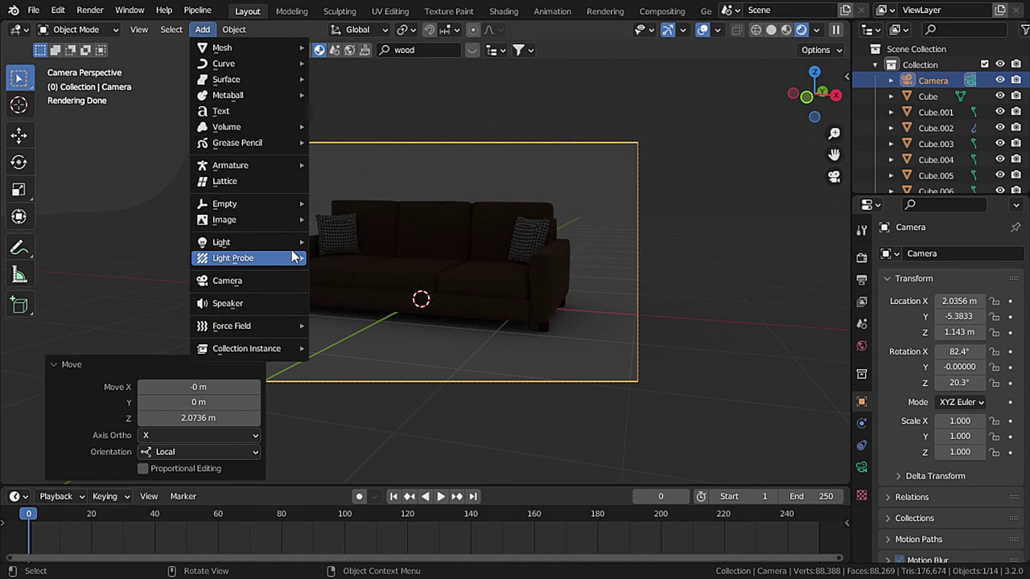
pyautogui.click(339, 257)
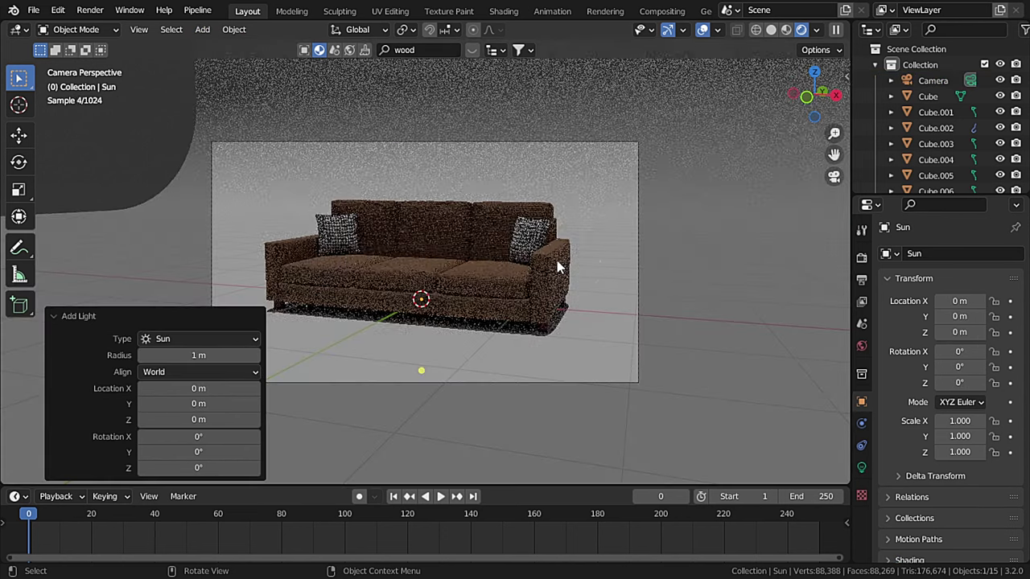
pyautogui.press('g')
pyautogui.press('z')
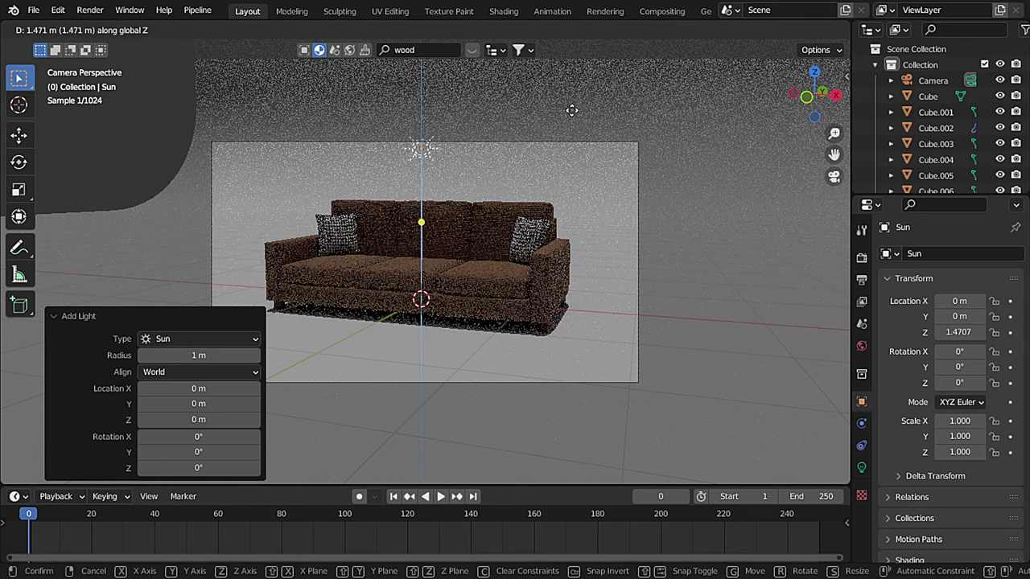
pyautogui.click(574, 118)
# Step: Enable Render Region for the camera frame and rotate the sun about -32° around the global Y axis
pyautogui.click(861, 279)
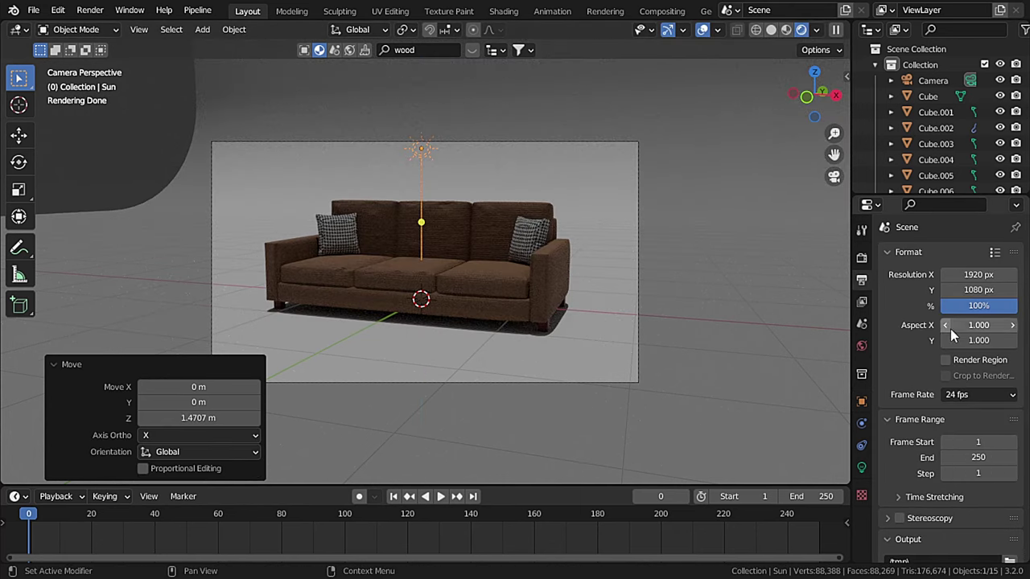
pyautogui.click(945, 359)
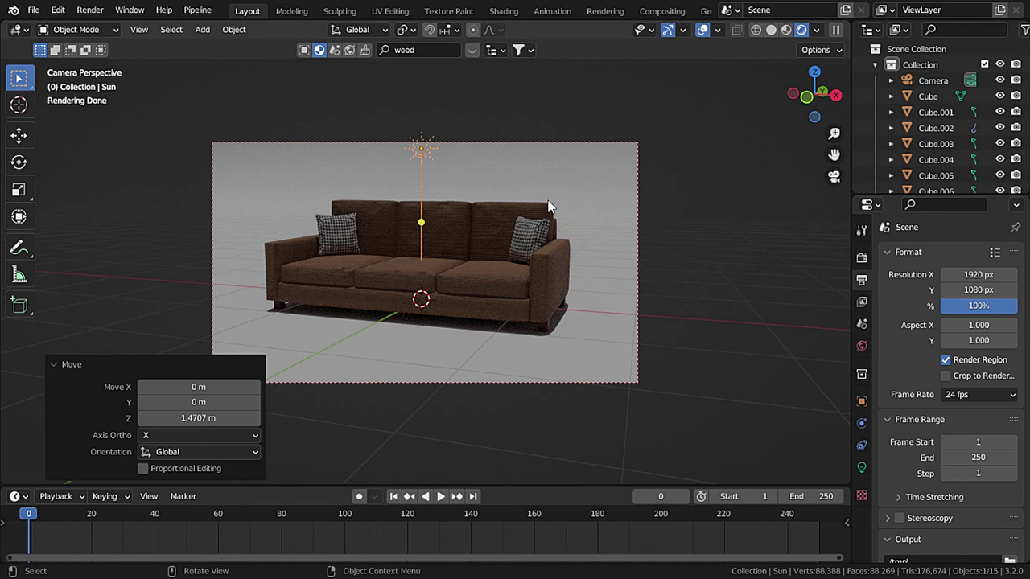
pyautogui.press('r')
pyautogui.press('y')
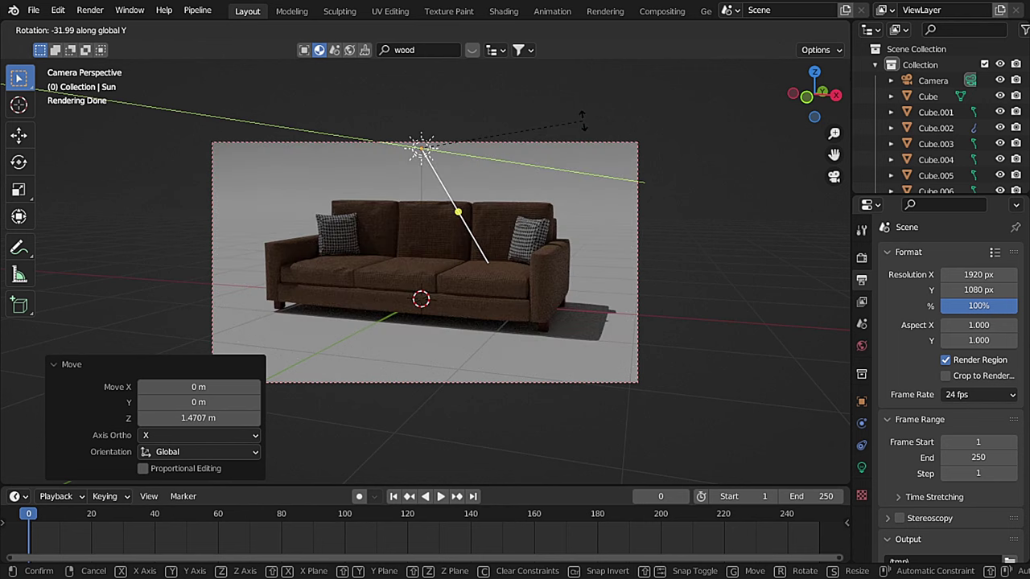
pyautogui.press('Return')
# Step: Set the sun light's strength to 10 and its angle to 50°
pyautogui.click(862, 467)
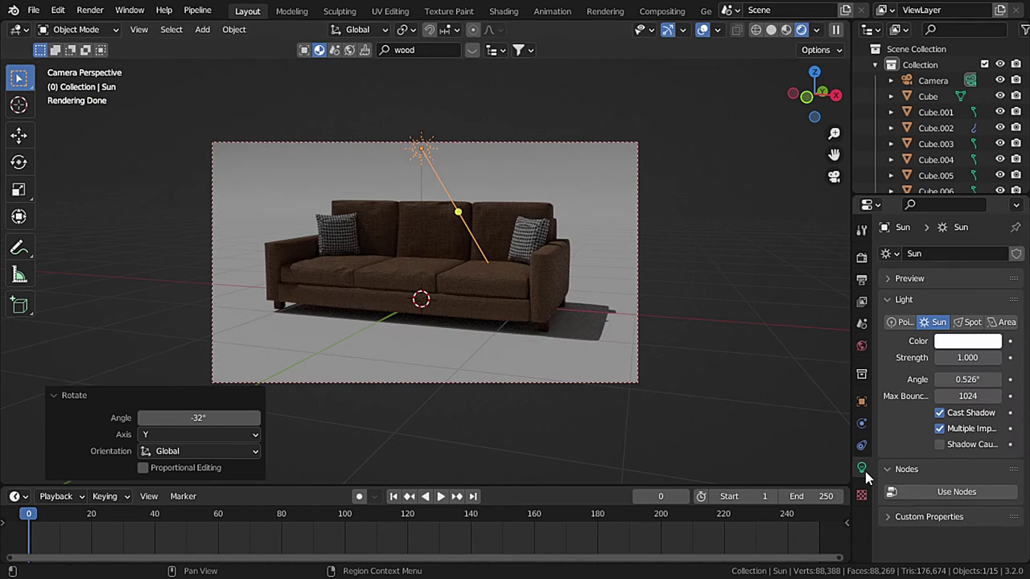
pyautogui.doubleClick(970, 357)
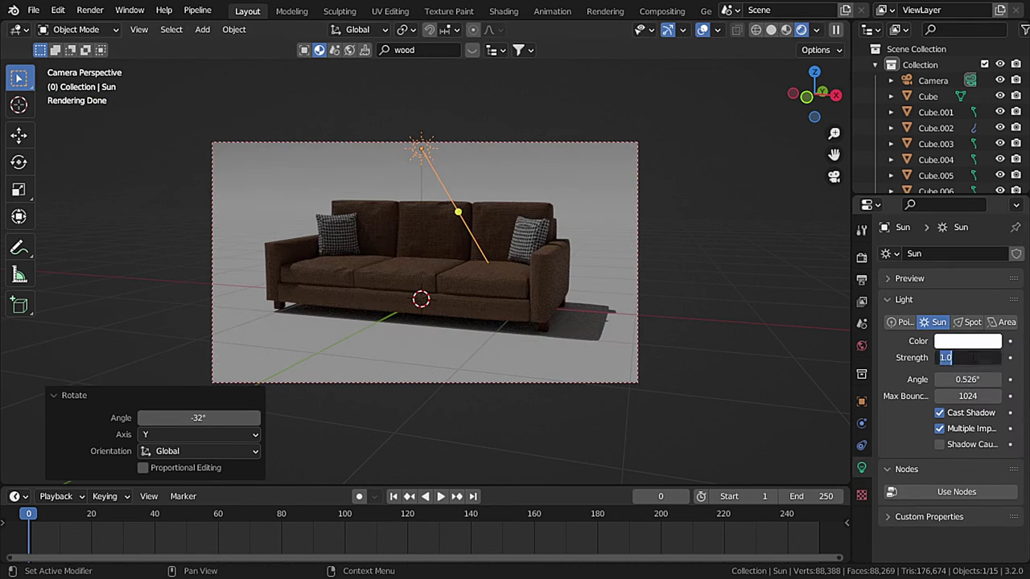
pyautogui.write('10')
pyautogui.press('Return')
pyautogui.doubleClick(981, 378)
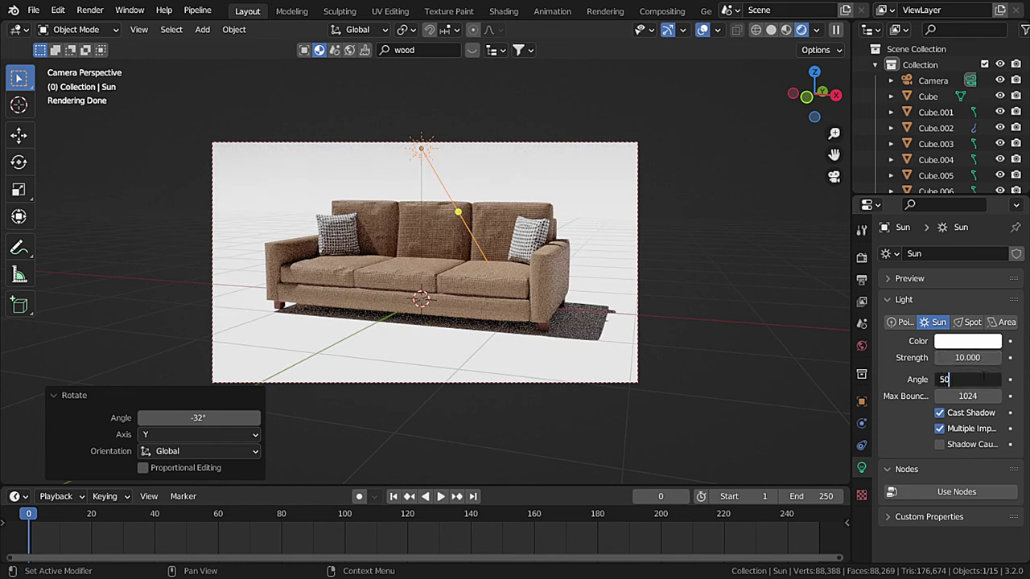
pyautogui.press('Return')
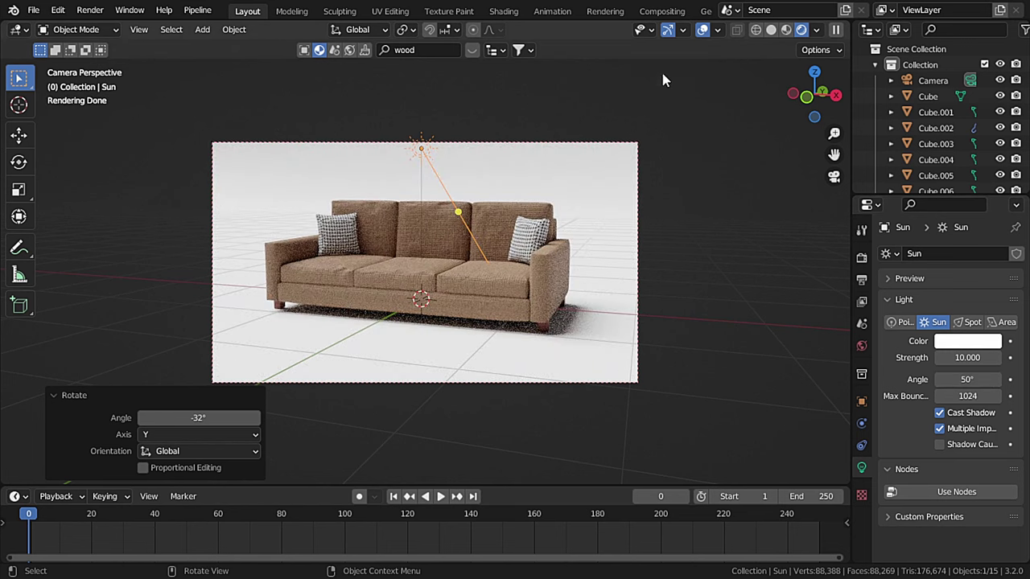
# Step: Hide the viewport overlays and save the file
pyautogui.click(705, 31)
pyautogui.hotkey('ctrl', 's')
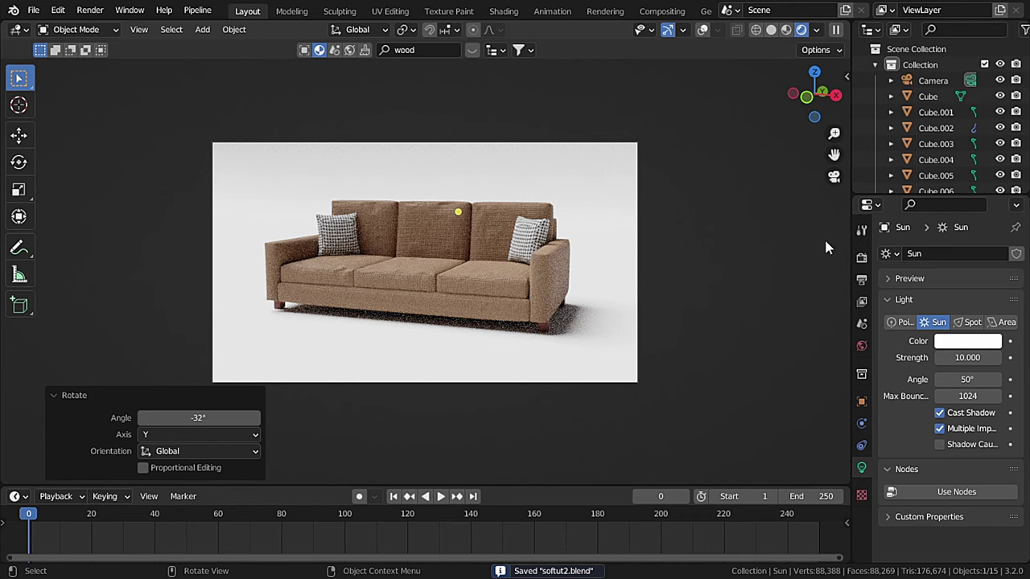
# Step: Set the final render's Max Samples to 100 in the Cycles sampling settings
pyautogui.click(861, 258)
pyautogui.scroll(-3, 1002, 454)
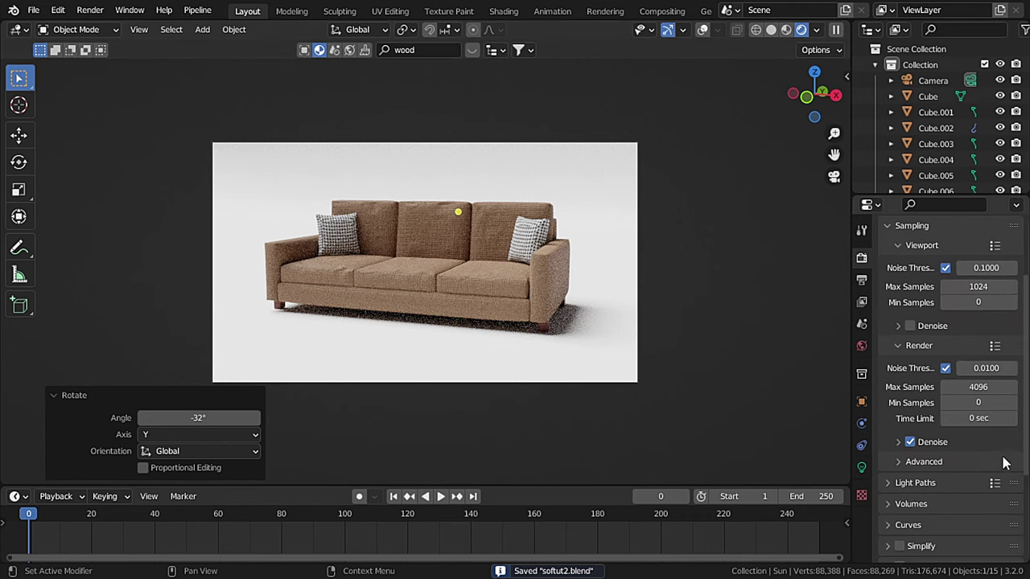
pyautogui.doubleClick(963, 387)
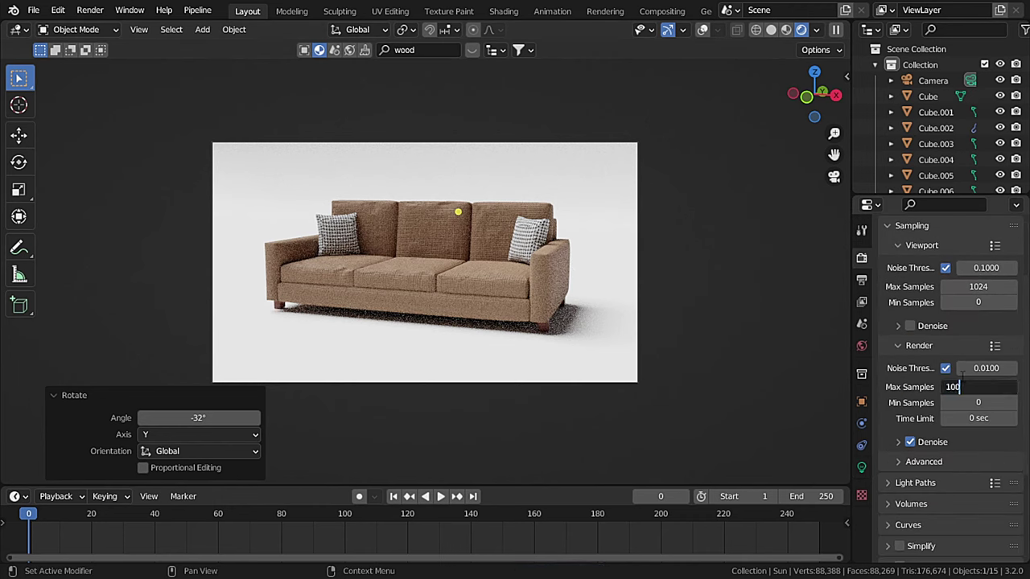